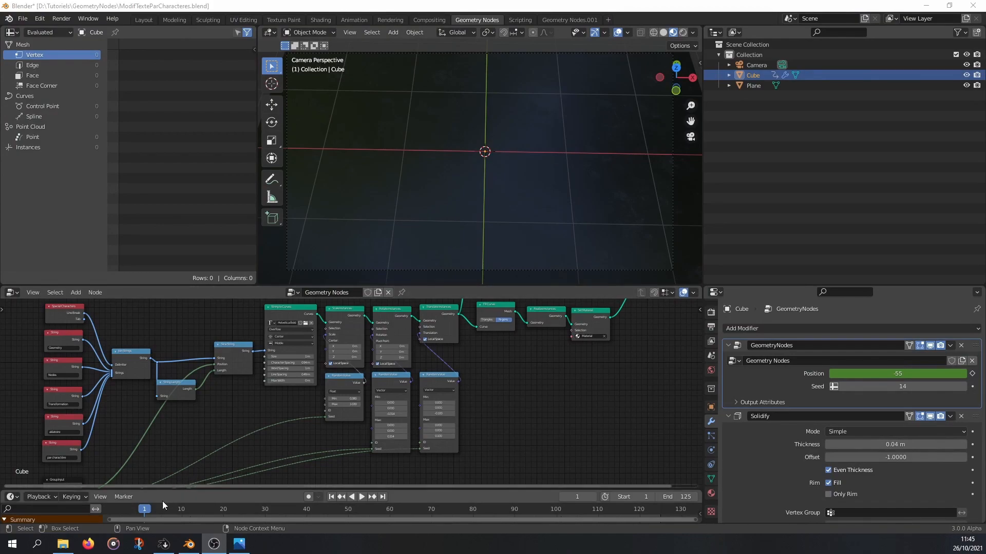
# Step: Play the text animation from the start of the timeline and pause it at frame 81
pyautogui.click(149, 514)
pyautogui.press('space')
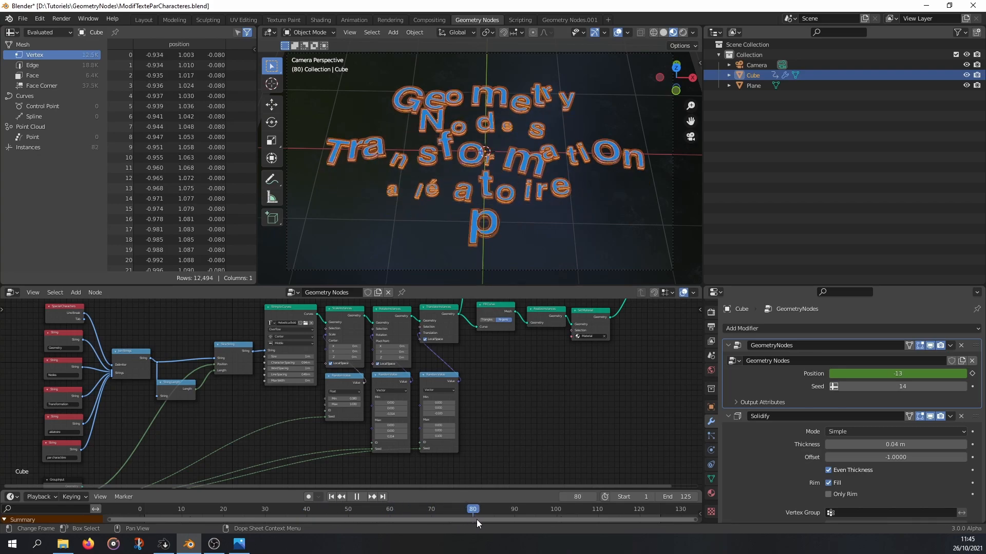
pyautogui.press('space')
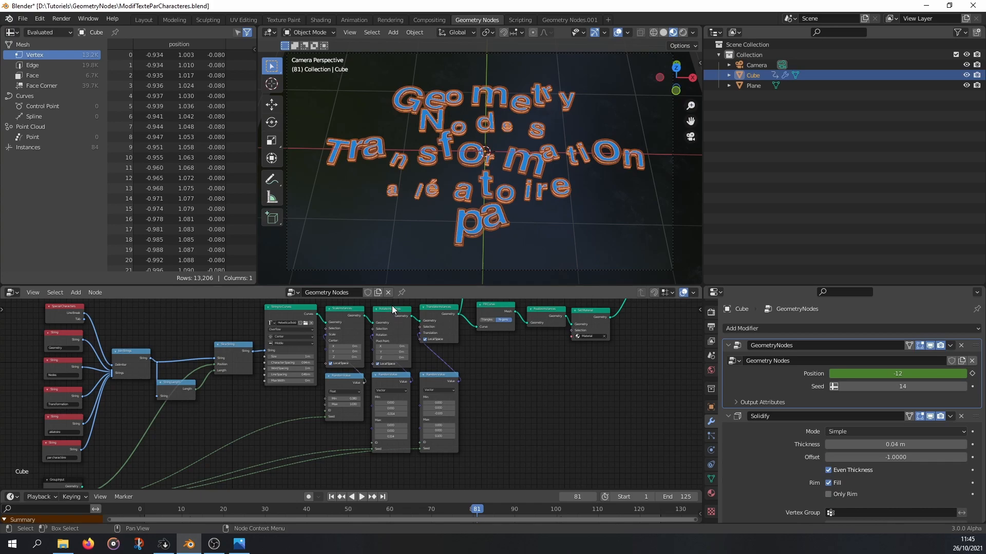
# Step: Try other Seed values for the animated text and inspect the letters from a low angle
pyautogui.moveTo(902, 386)
pyautogui.mouseDown()
pyautogui.moveTo(963, 386)
pyautogui.moveTo(876, 386)
pyautogui.moveTo(896, 386)
pyautogui.mouseUp()
pyautogui.moveTo(532, 169); pyautogui.dragTo(533, 87, button='middle')
pyautogui.scroll(4, 533, 87)
pyautogui.moveTo(876, 386)
pyautogui.mouseDown()
pyautogui.moveTo(903, 386)
pyautogui.moveTo(863, 386)
pyautogui.mouseUp()
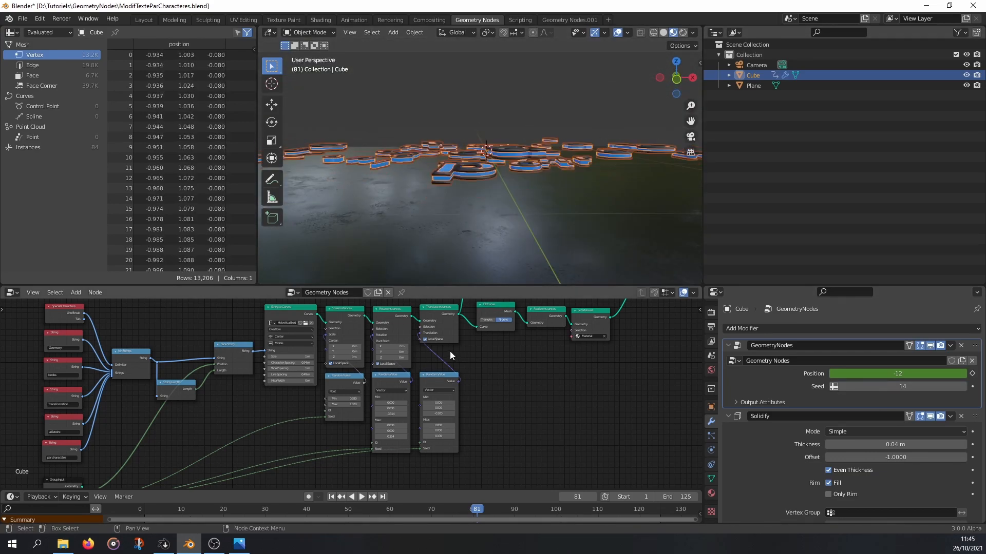
# Step: Examine the full node tree in a maximized node editor, covering the string, String to Curves, random instance transform and outline node groups
pyautogui.hotkey('ctrl', 'space')
pyautogui.moveTo(565, 276); pyautogui.dragTo(593, 307, button='middle')
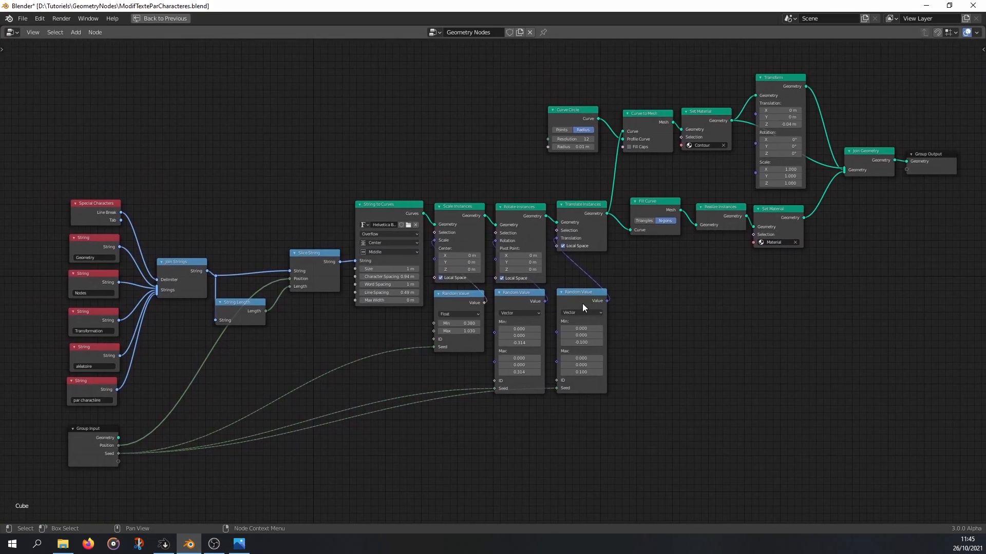
pyautogui.moveTo(51, 152); pyautogui.dragTo(338, 410)
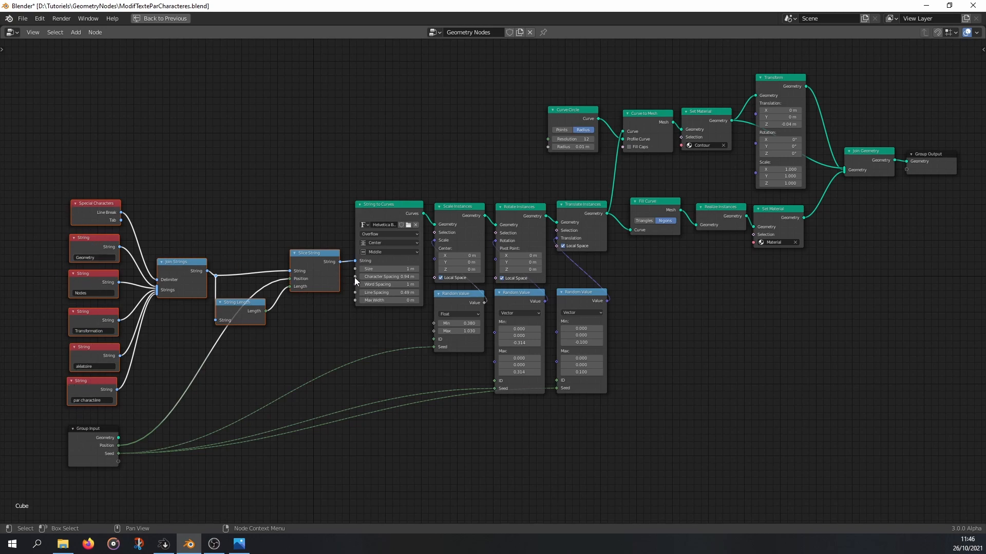
pyautogui.moveTo(246, 224); pyautogui.dragTo(334, 337)
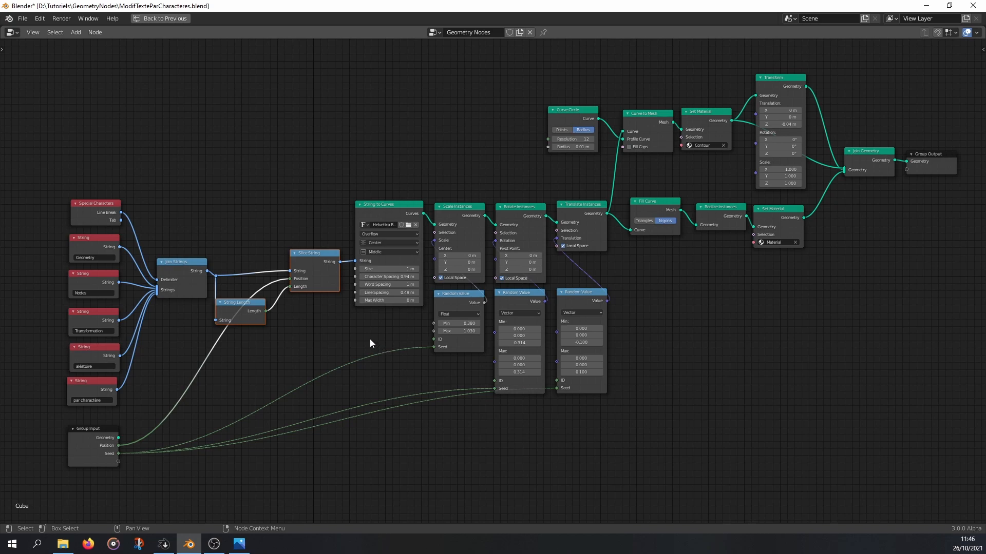
pyautogui.click(379, 208)
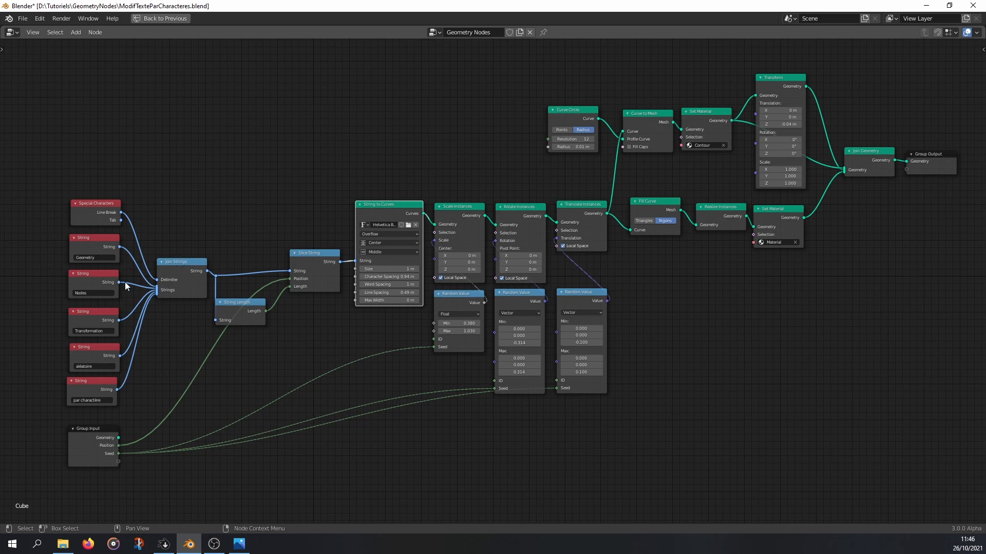
pyautogui.click(82, 241)
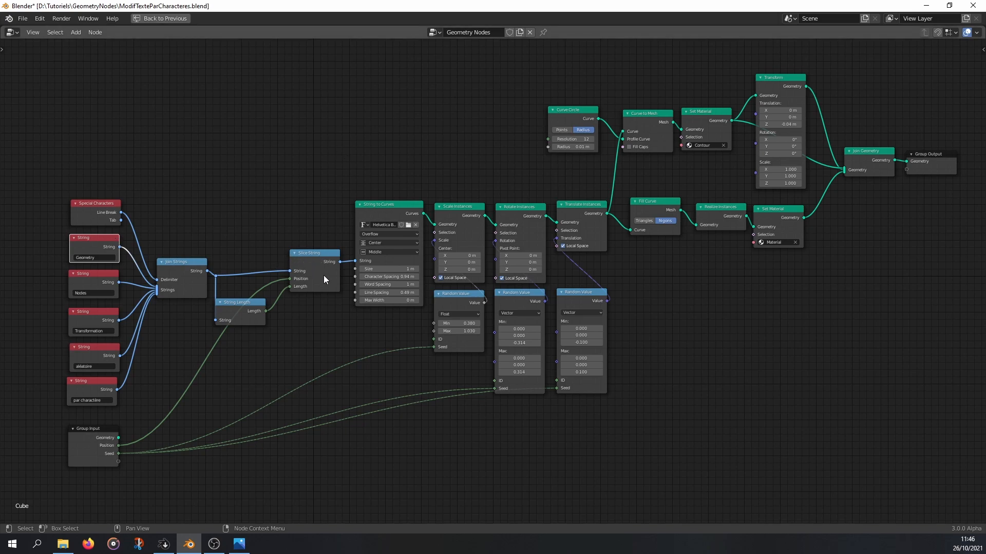
pyautogui.click(371, 209)
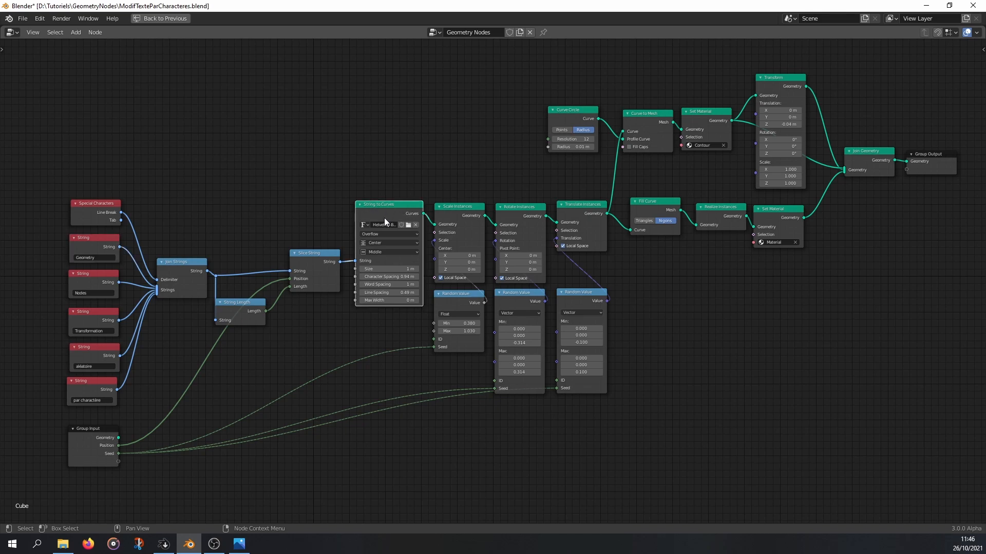
pyautogui.moveTo(434, 178); pyautogui.dragTo(616, 406)
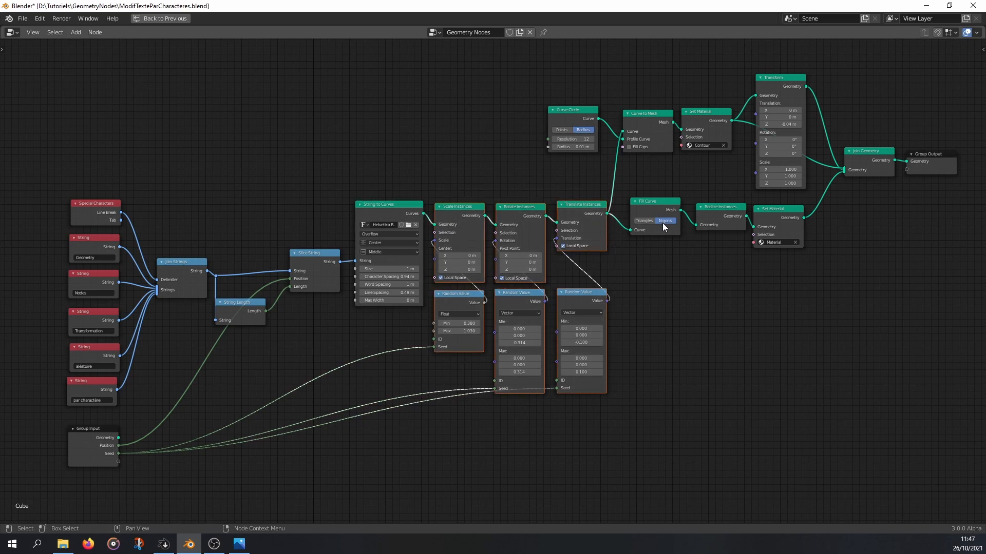
pyautogui.moveTo(533, 75); pyautogui.dragTo(868, 165)
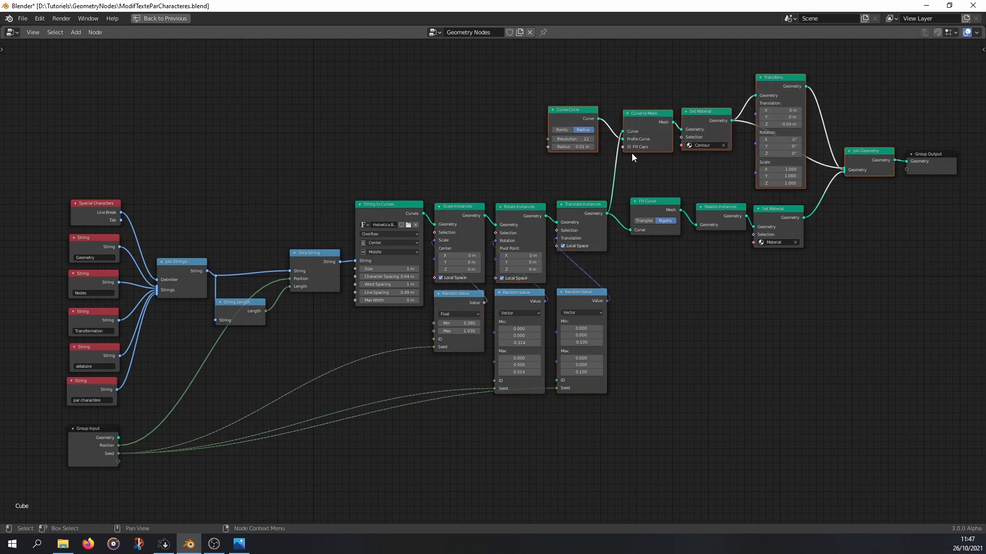
# Step: Restore the multi-editor layout and inspect the outlined letters up close in the 3D view
pyautogui.click(166, 19)
pyautogui.moveTo(453, 169); pyautogui.dragTo(474, 246, button='middle')
pyautogui.scroll(2, 475, 252)
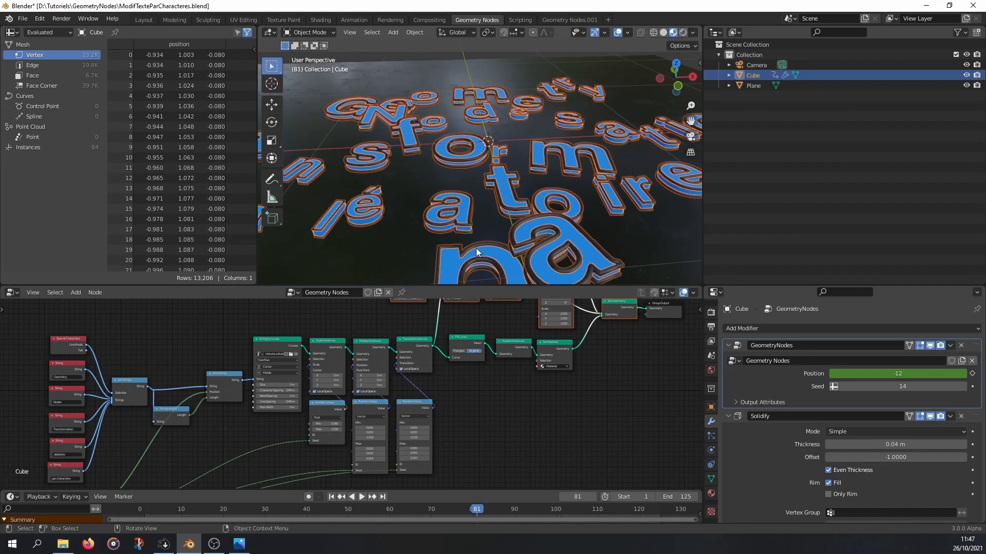
pyautogui.moveTo(538, 363); pyautogui.dragTo(514, 378, button='middle')
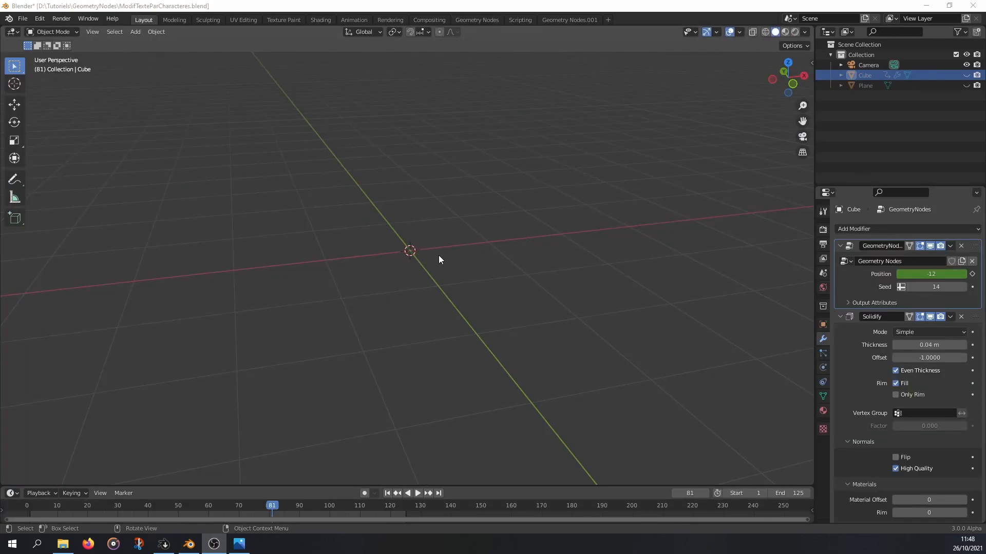
# Step: Add a mesh plane at the scene origin
pyautogui.moveTo(431, 246); pyautogui.dragTo(425, 240, button='middle')
pyautogui.hotkey('shift', 'a')
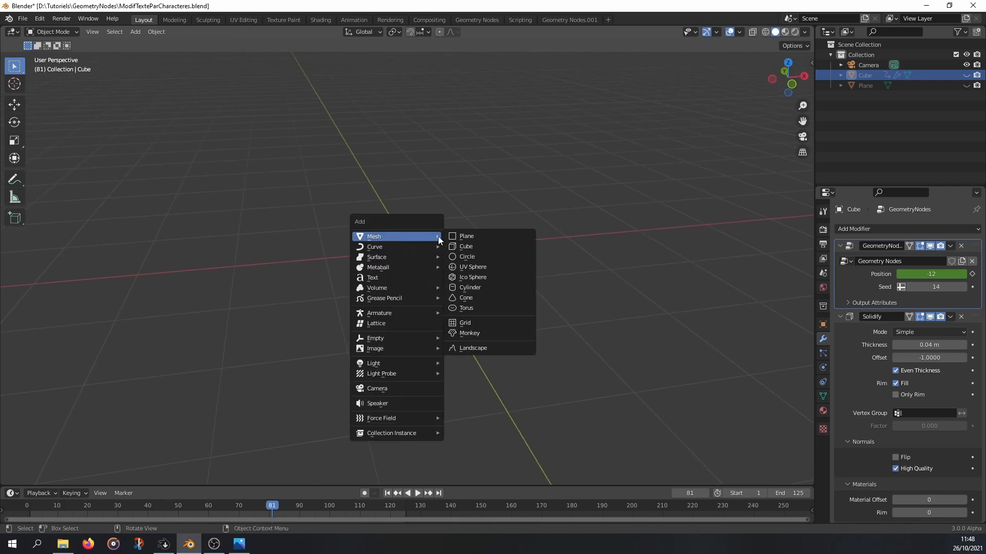
pyautogui.click(478, 238)
pyautogui.moveTo(492, 174); pyautogui.dragTo(401, 104, button='middle')
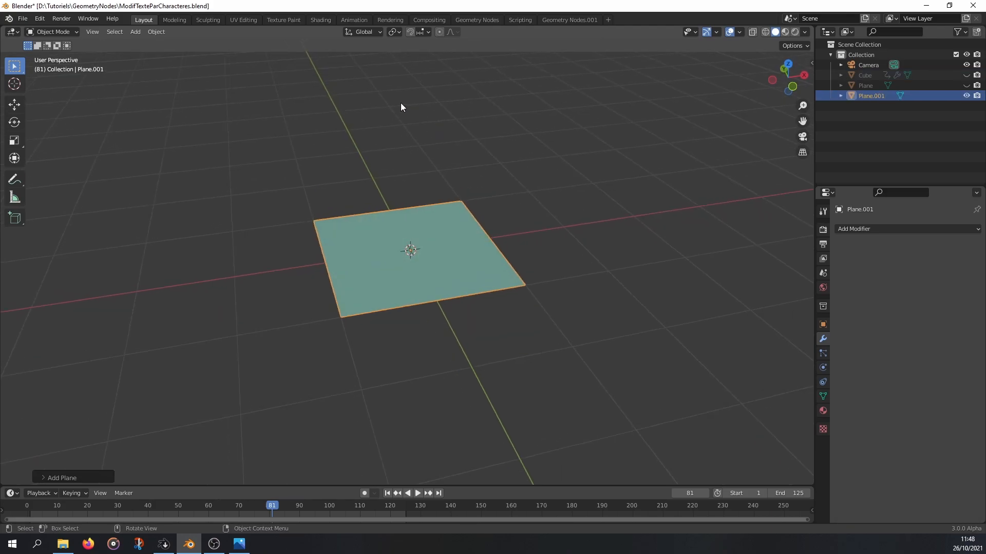
# Step: In the Geometry Nodes workspace, create a node tree named TransformatioTexte on the new plane and move Group Input farther from Group Output
pyautogui.click(466, 19)
pyautogui.scroll(-3, 602, 245)
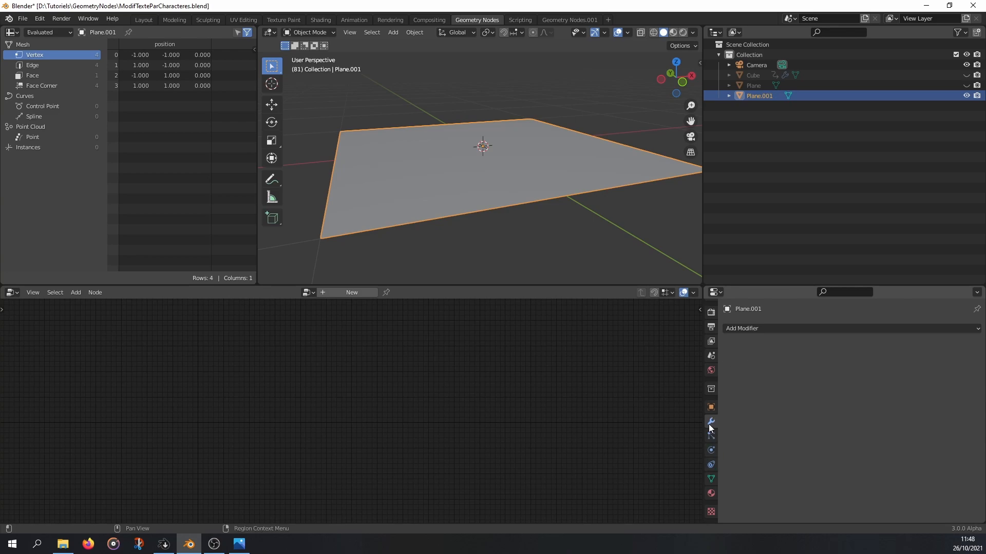
pyautogui.click(794, 328)
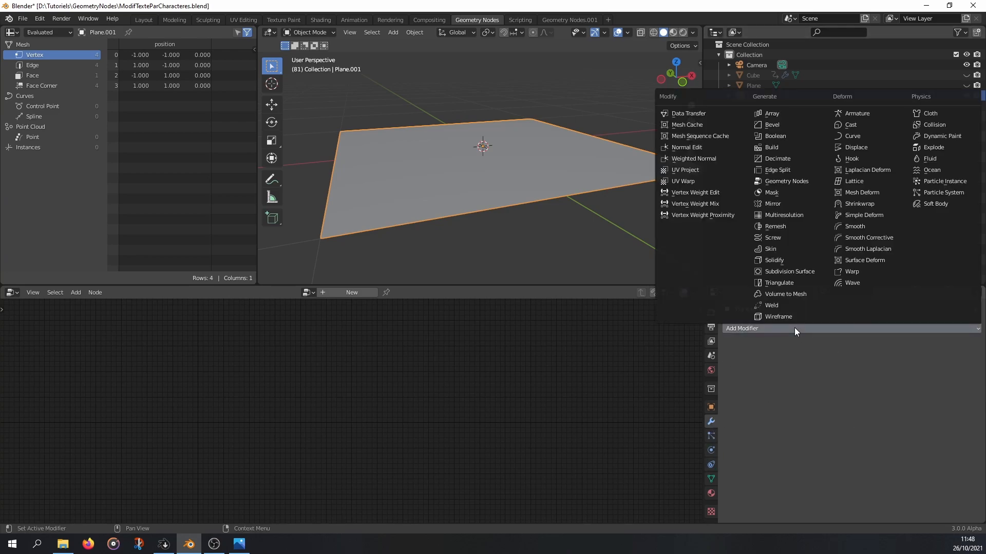
pyautogui.click(331, 293)
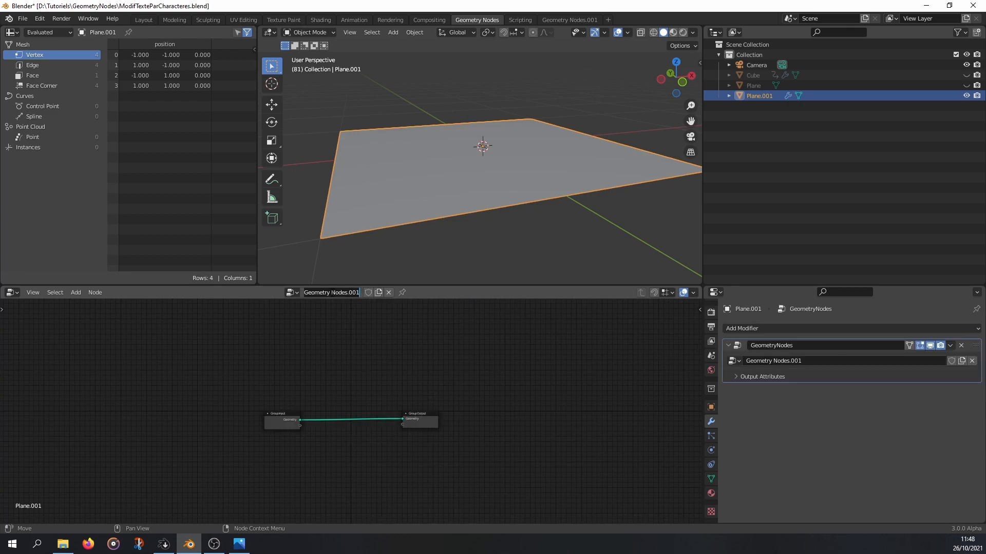
pyautogui.write('TransformatioTexte')
pyautogui.press('Return')
pyautogui.moveTo(281, 424); pyautogui.dragTo(231, 405)
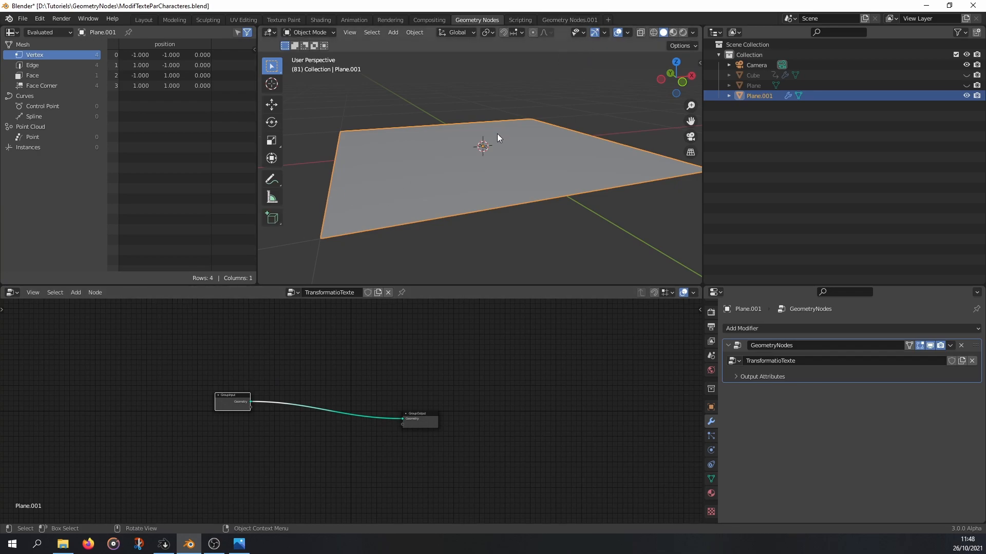
# Step: Delete all vertices of the new plane in Edit Mode
pyautogui.press('Tab')
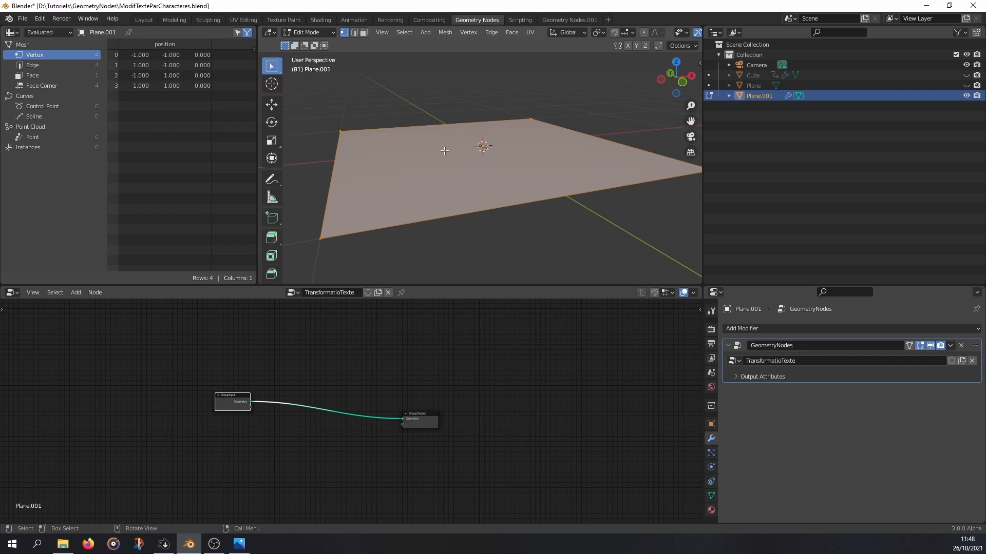
pyautogui.press('x')
pyautogui.click(435, 148)
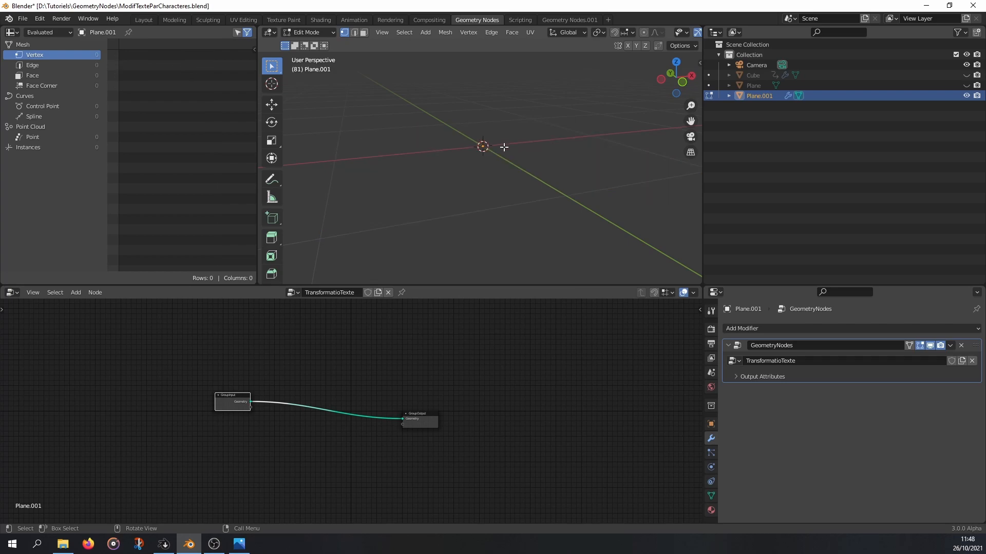
# Step: Rename the emptied plane object as Texte
pyautogui.doubleClick(762, 96)
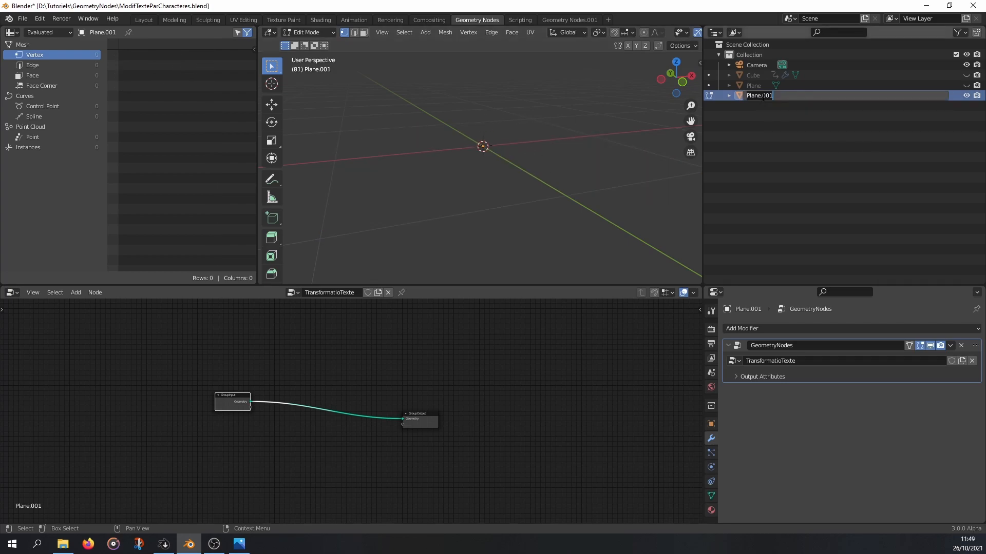
pyautogui.write('Texte')
pyautogui.press('Return')
pyautogui.scroll(1, 305, 407)
pyautogui.scroll(3, 305, 408)
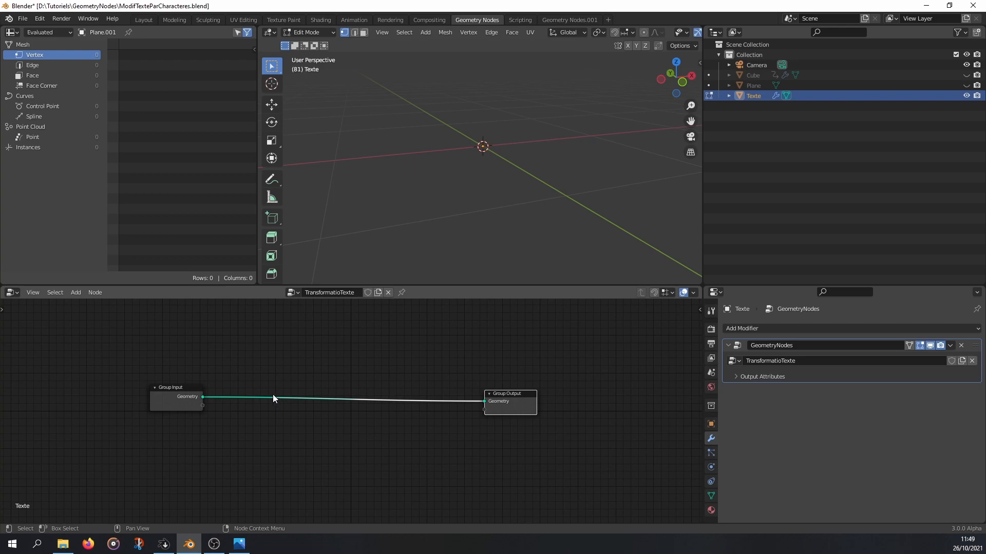
pyautogui.hotkey('shift', 'a')
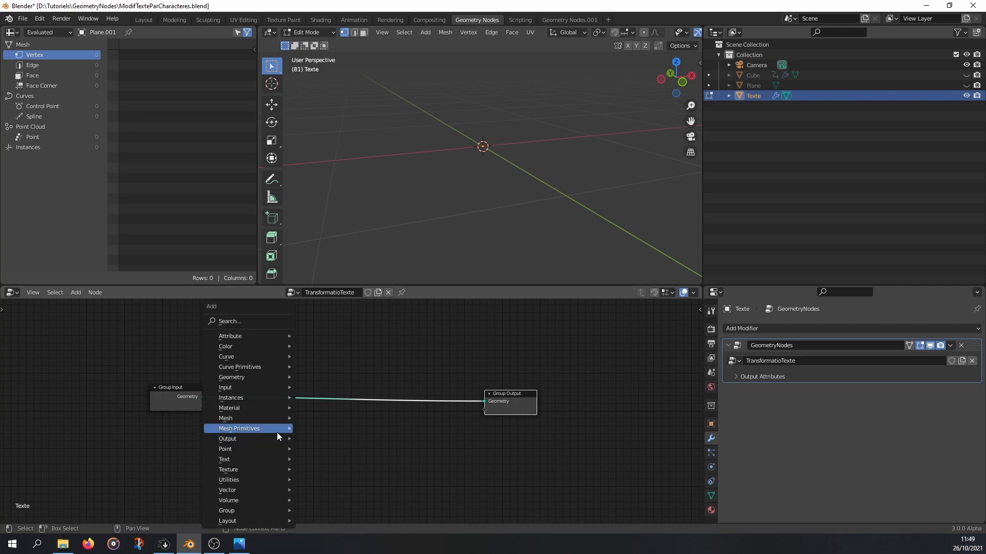
pyautogui.moveTo(255, 337)
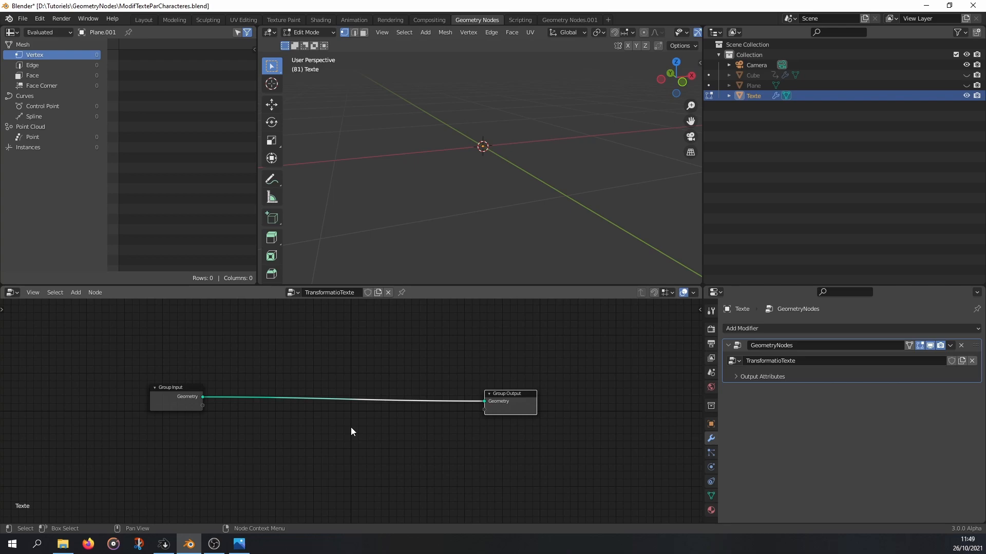
pyautogui.hotkey('shift', 'a')
pyautogui.moveTo(349, 426)
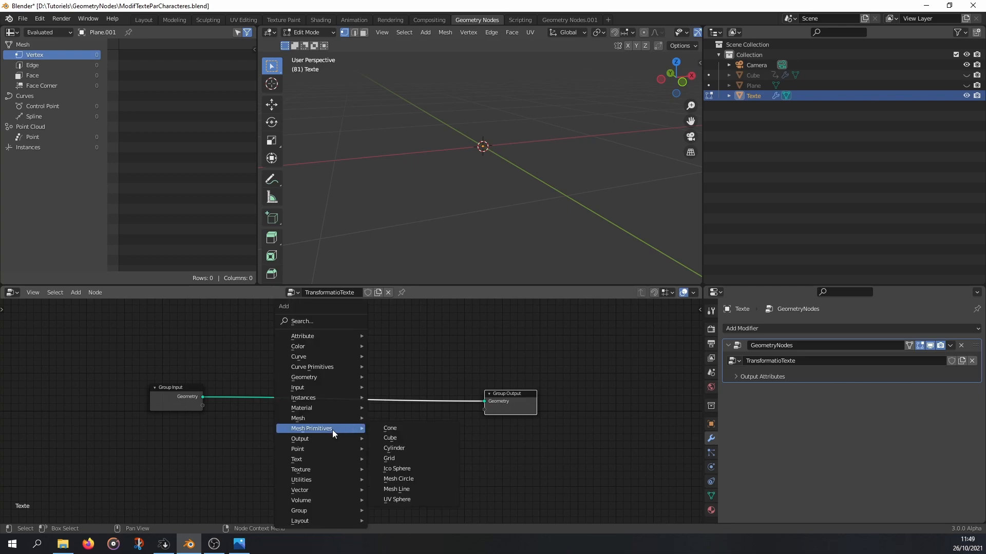
pyautogui.moveTo(306, 460)
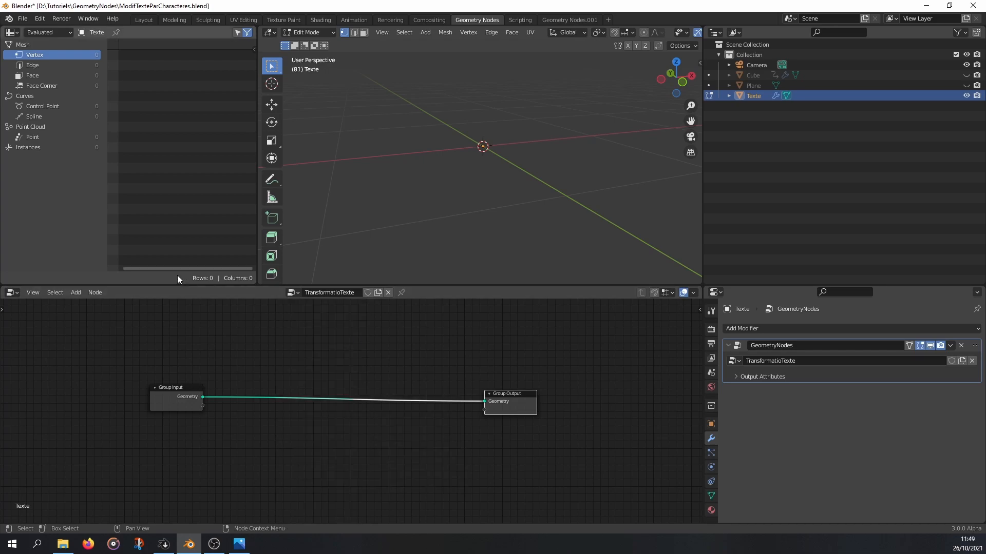
# Step: Insert a String to Curves node feeding Group Output, and move the Group Input node well away from it
pyautogui.click(76, 292)
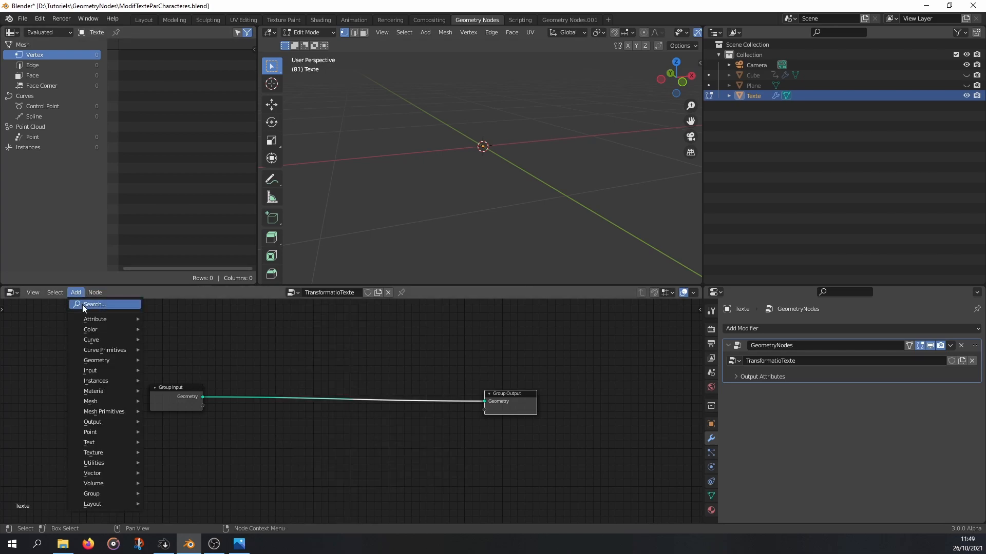
pyautogui.moveTo(90, 445)
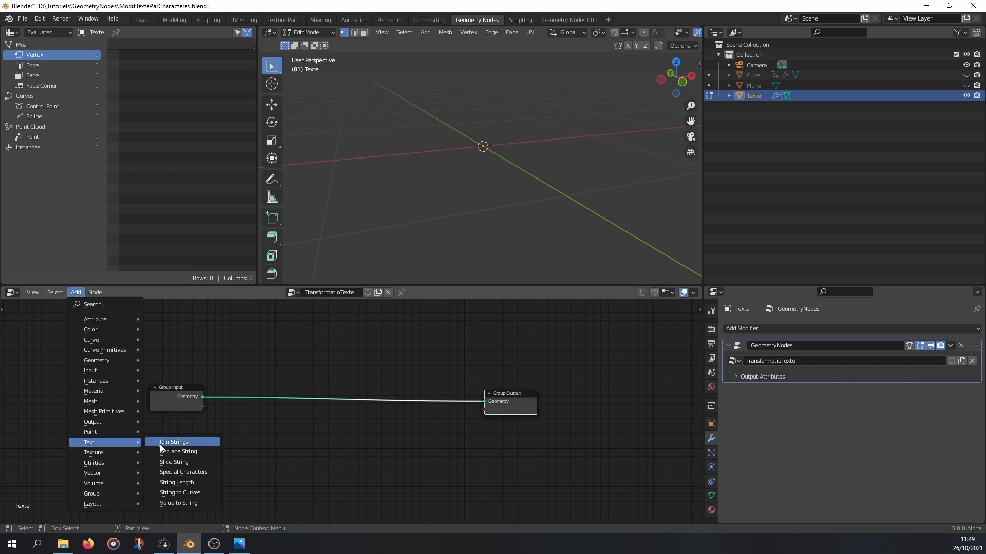
pyautogui.click(172, 492)
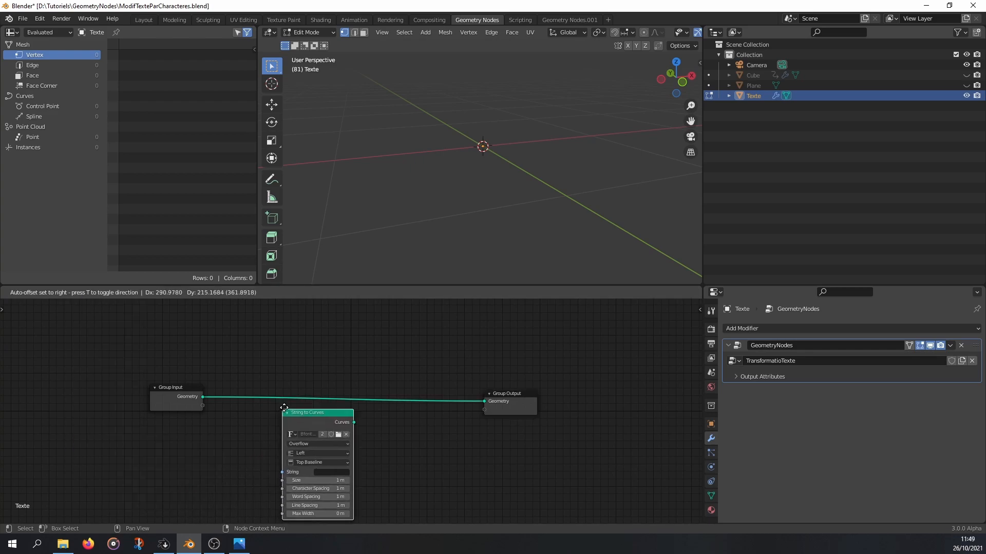
pyautogui.click(303, 381)
pyautogui.moveTo(303, 444); pyautogui.dragTo(61, 399)
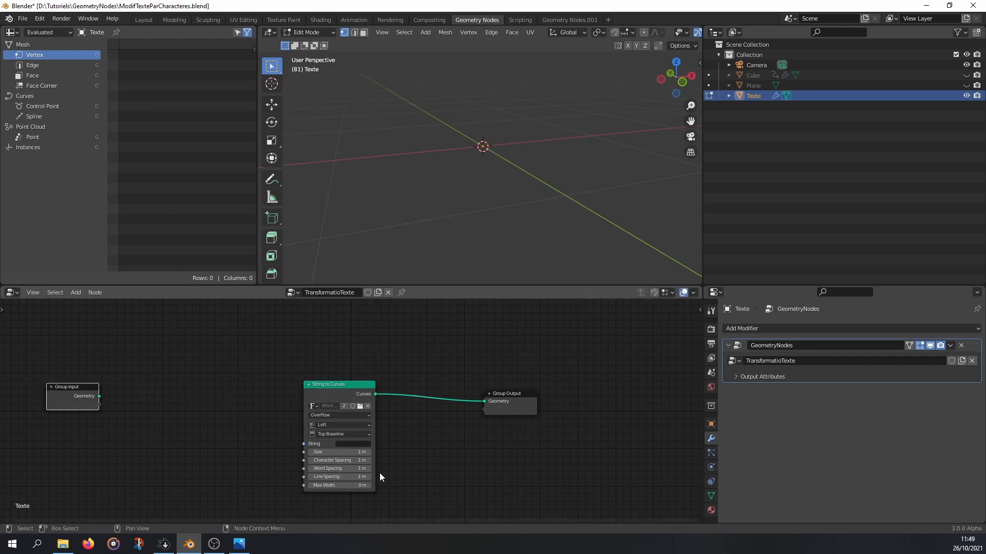
# Step: Examine the horizontal and vertical text alignment options of the String to Curves node
pyautogui.scroll(3, 390, 455)
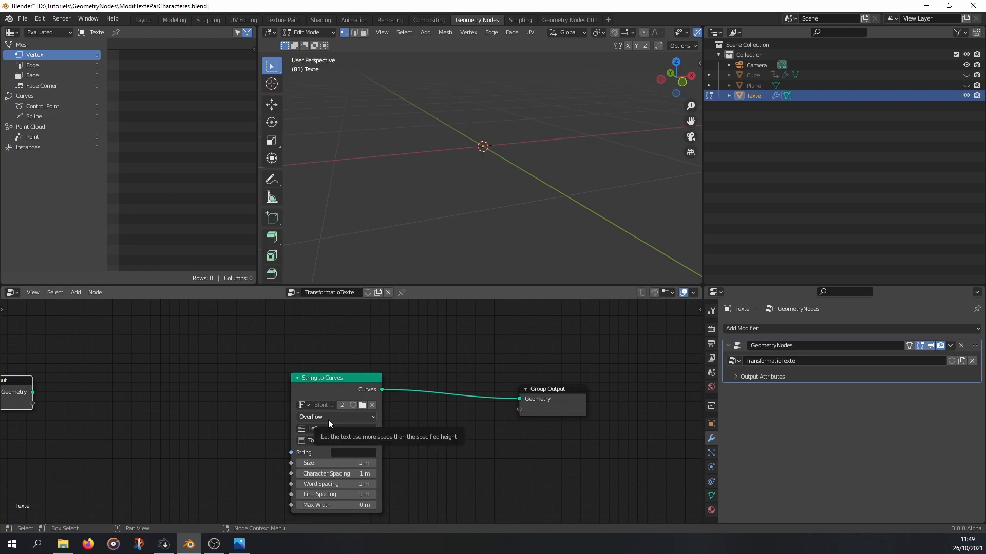
pyautogui.click(311, 440)
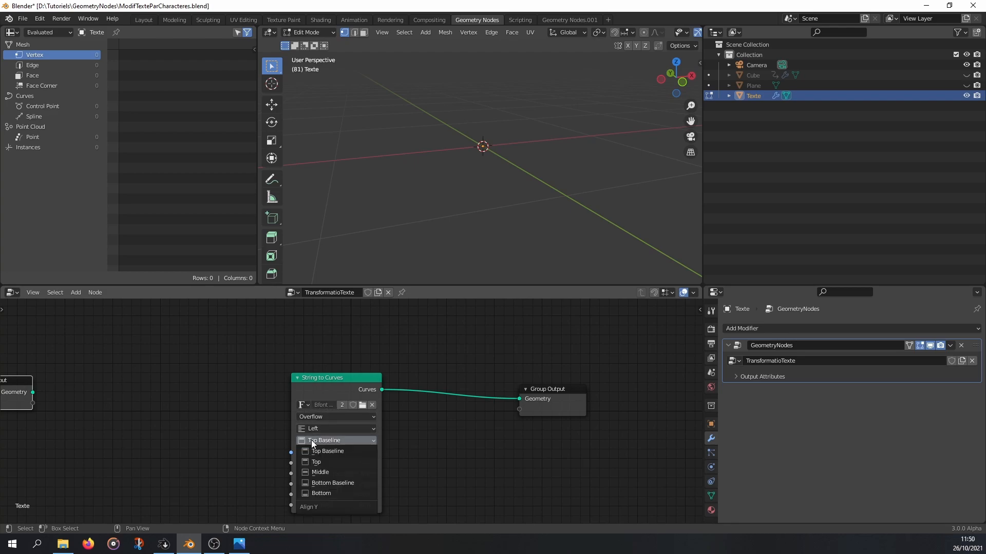
pyautogui.click(315, 428)
pyautogui.click(316, 427)
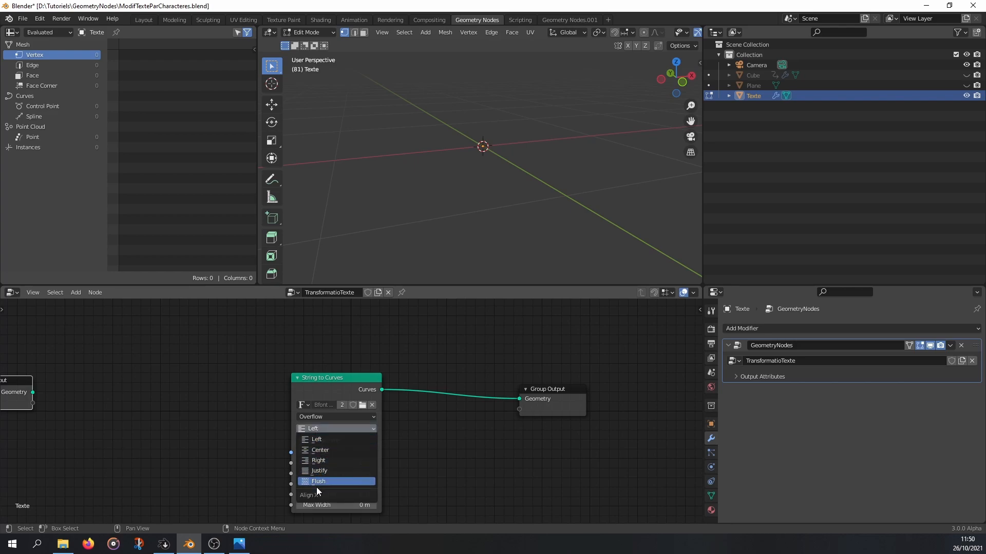
pyautogui.click(341, 440)
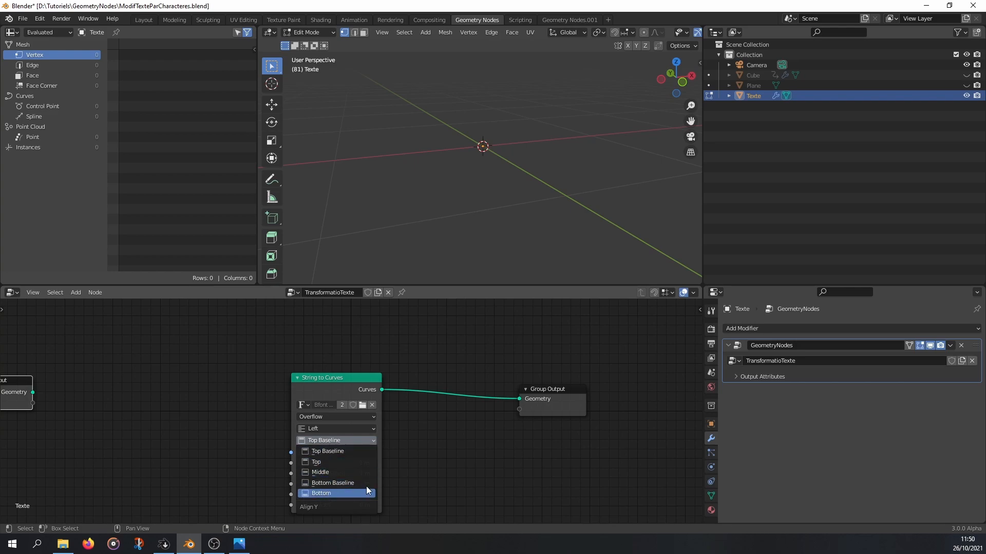
pyautogui.click(333, 438)
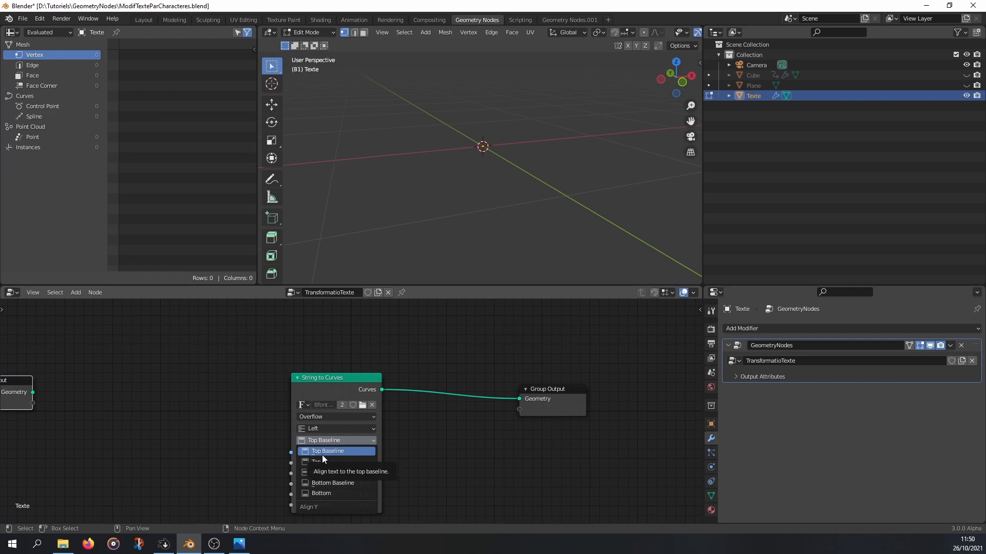
pyautogui.click(323, 454)
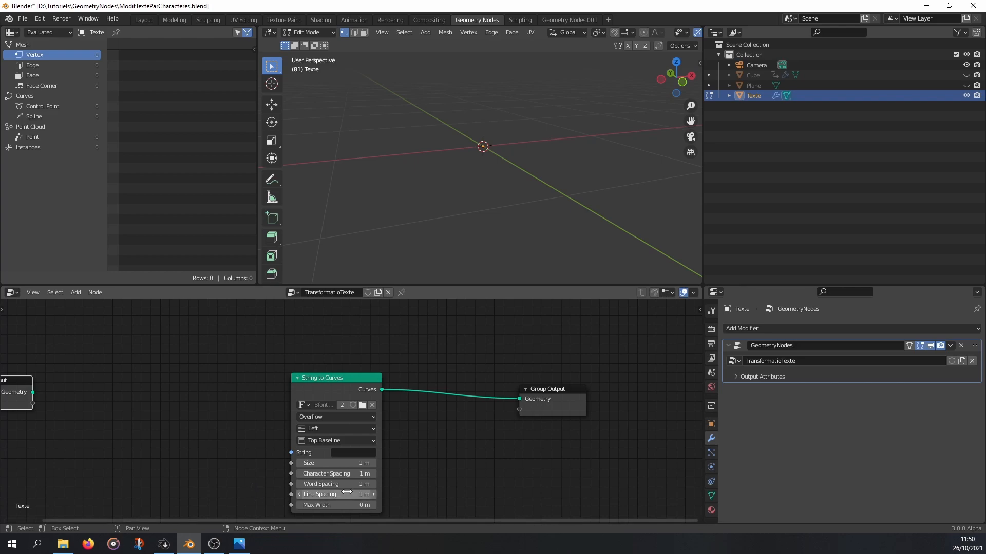
# Step: Move the String to Curves node closer to Group Output and set its string to GeometryNodes
pyautogui.moveTo(338, 399); pyautogui.dragTo(375, 383)
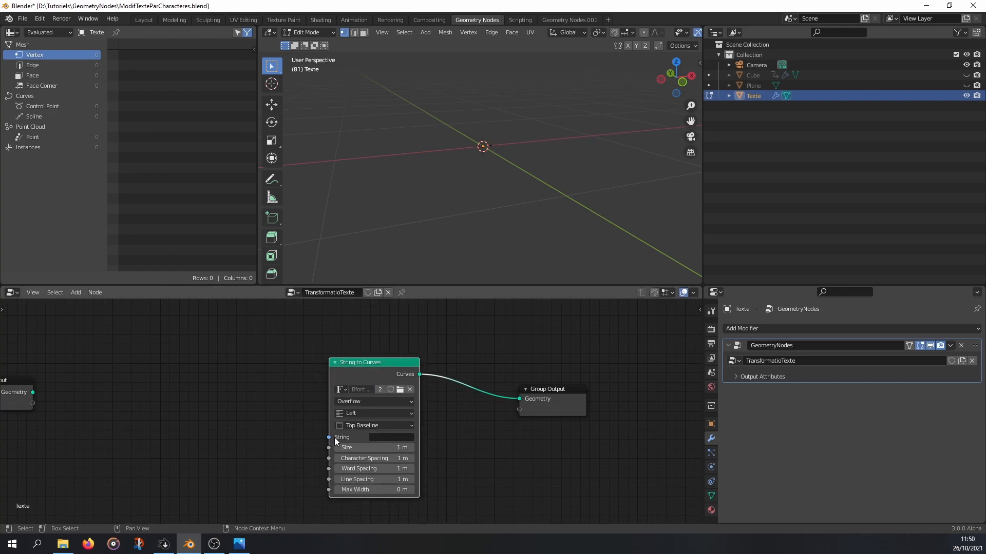
pyautogui.click(383, 438)
pyautogui.click(329, 437)
pyautogui.write('GeometryNodes')
pyautogui.press('Return')
# Step: Inspect the generated text outlines, check the render engine settings, and set the viewport to Rendered shading
pyautogui.moveTo(502, 154); pyautogui.dragTo(414, 233, button='middle')
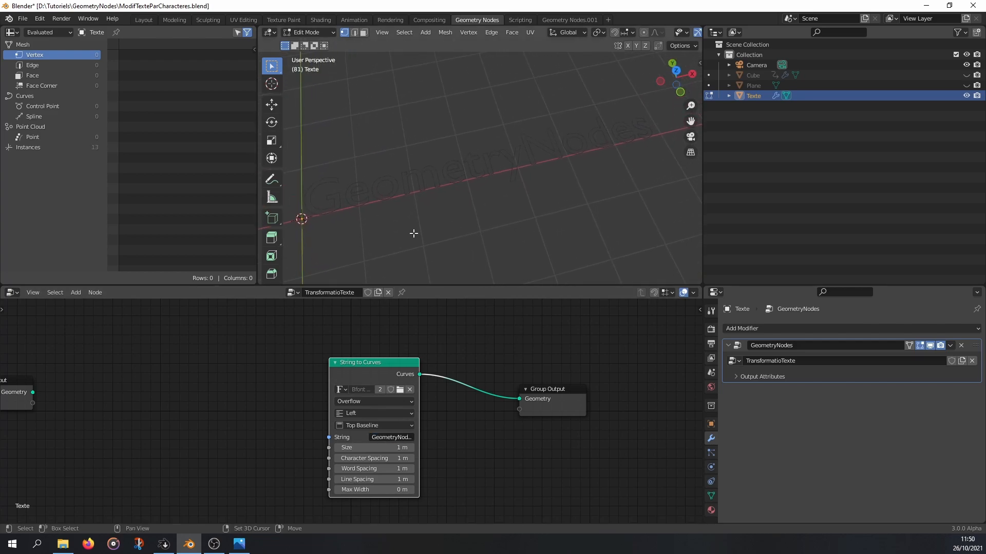
pyautogui.moveTo(495, 187); pyautogui.dragTo(481, 216, button='middle')
pyautogui.scroll(2, 472, 211)
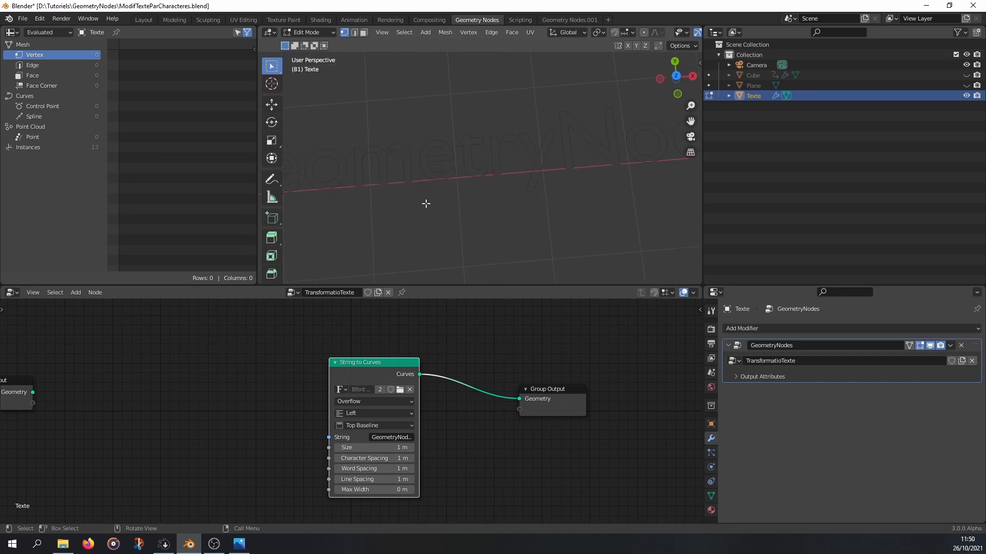
pyautogui.moveTo(352, 218); pyautogui.dragTo(423, 174, button='middle')
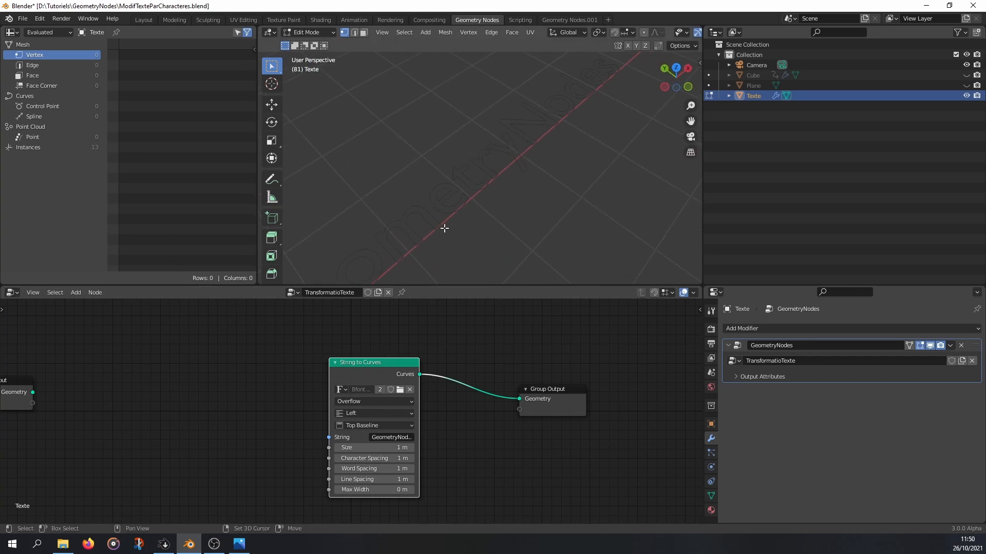
pyautogui.moveTo(461, 206); pyautogui.dragTo(360, 238, button='middle')
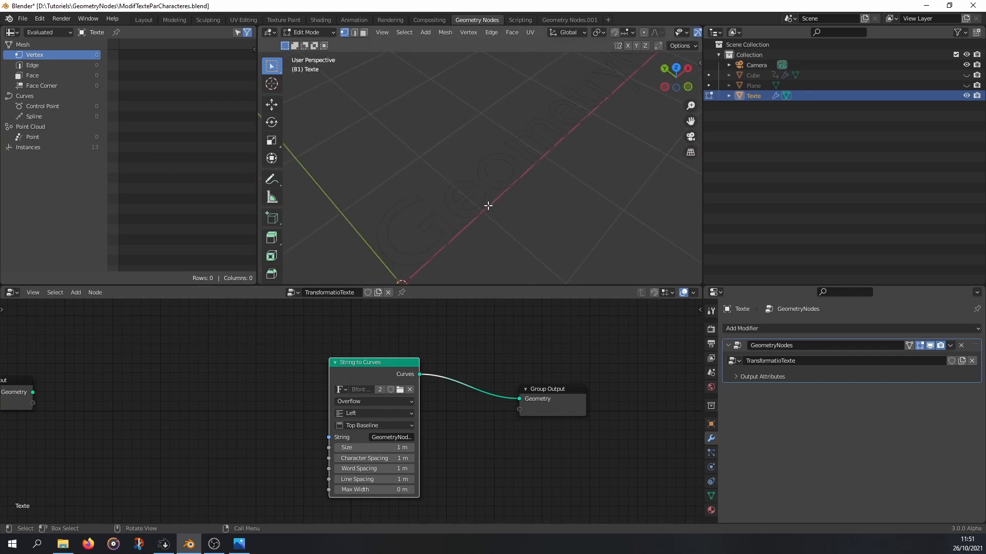
pyautogui.scroll(-4, 675, 36)
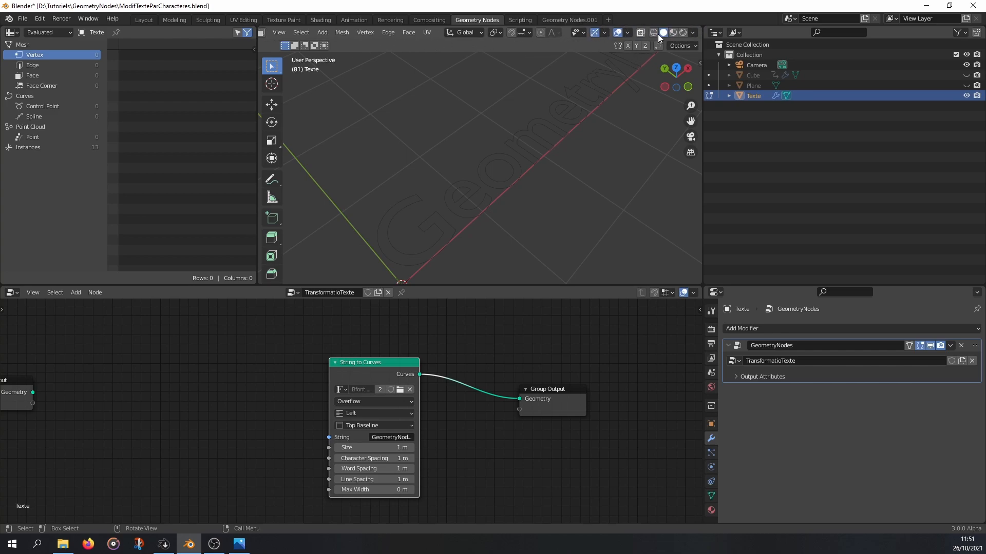
pyautogui.click(711, 329)
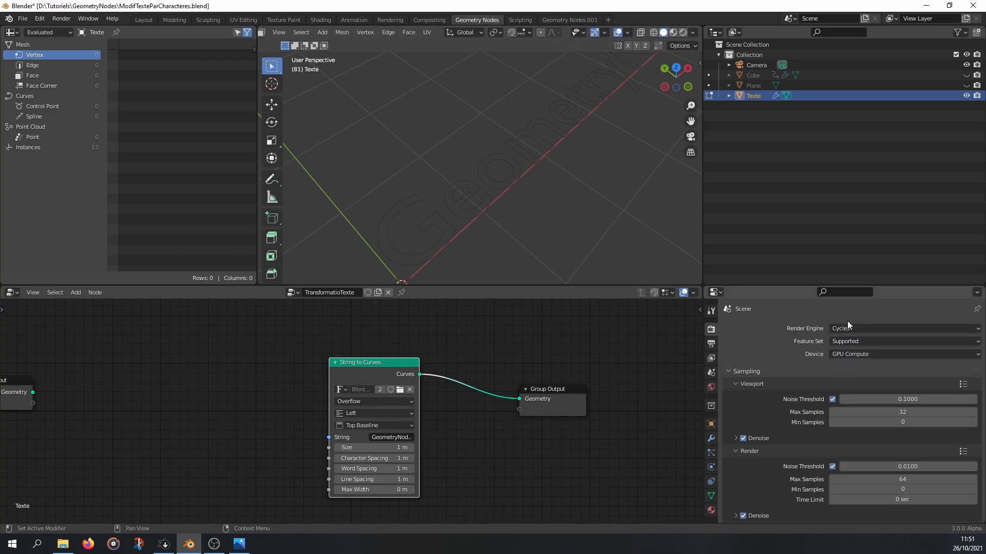
pyautogui.click(683, 32)
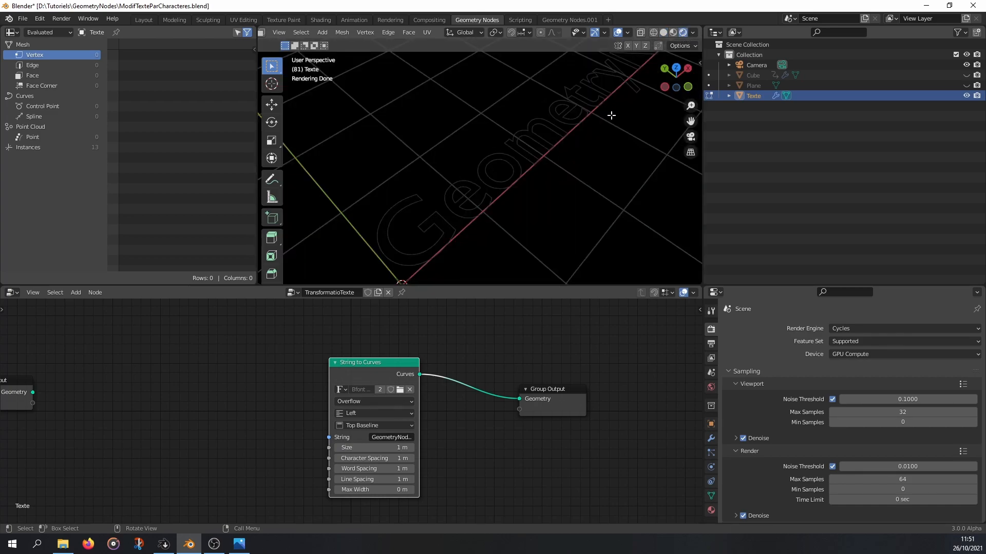
pyautogui.moveTo(613, 115); pyautogui.dragTo(560, 97, button='middle')
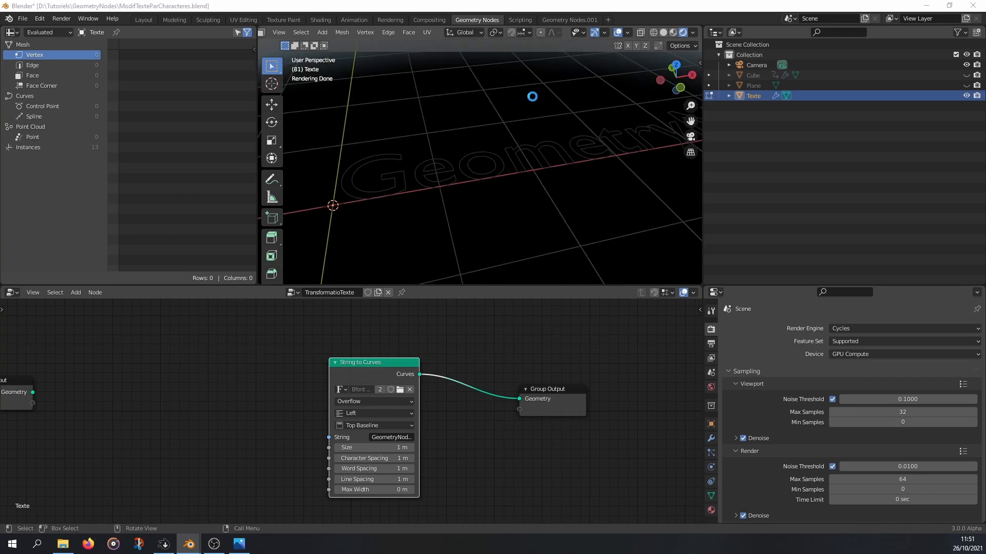
# Step: Exclude the Cube and Plane objects from rendering and render the image to check the unfilled text curves
pyautogui.press('F12')
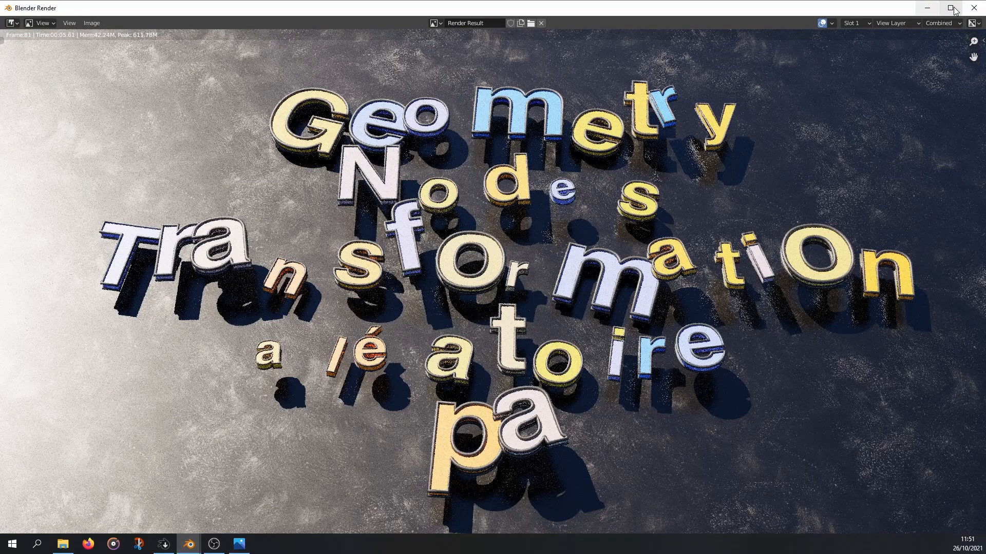
pyautogui.click(974, 9)
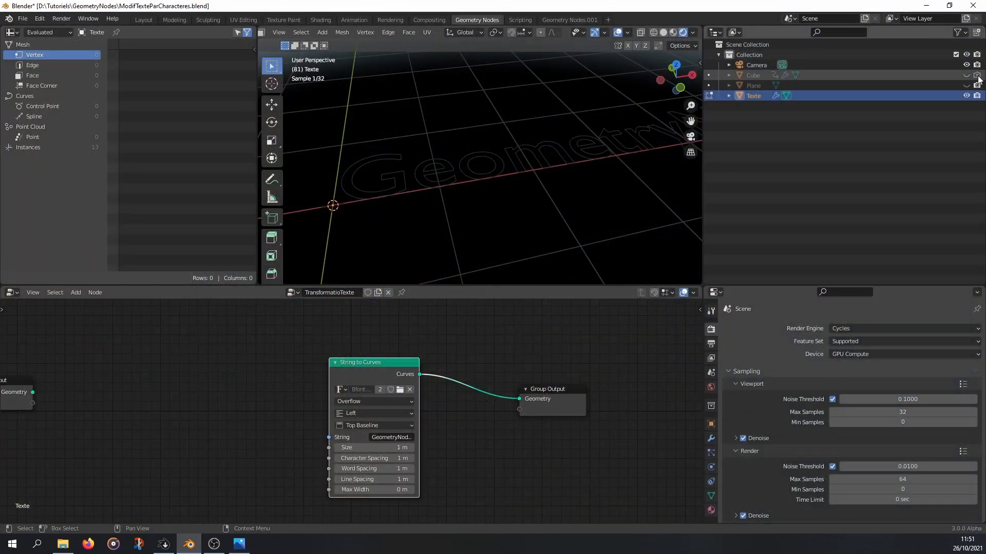
pyautogui.click(62, 19)
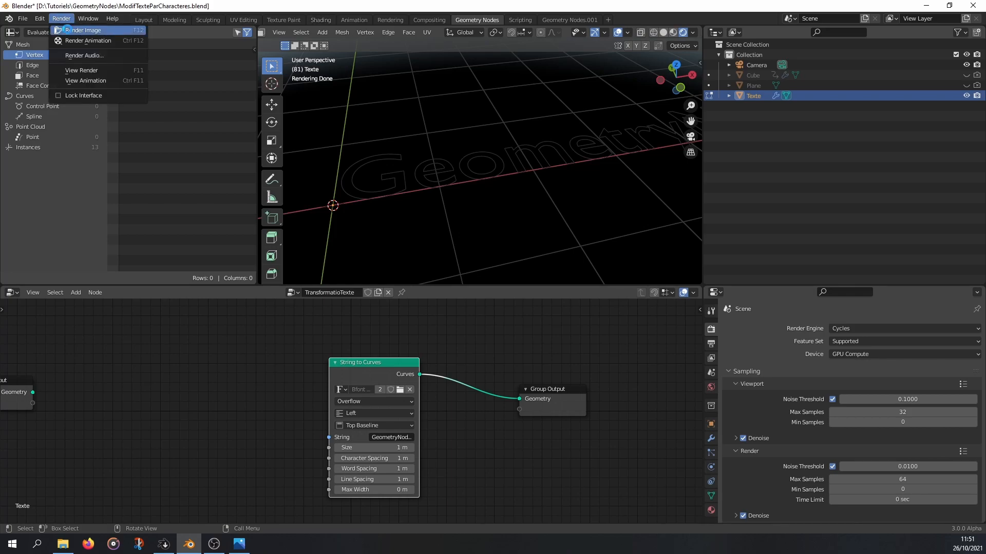
pyautogui.click(67, 30)
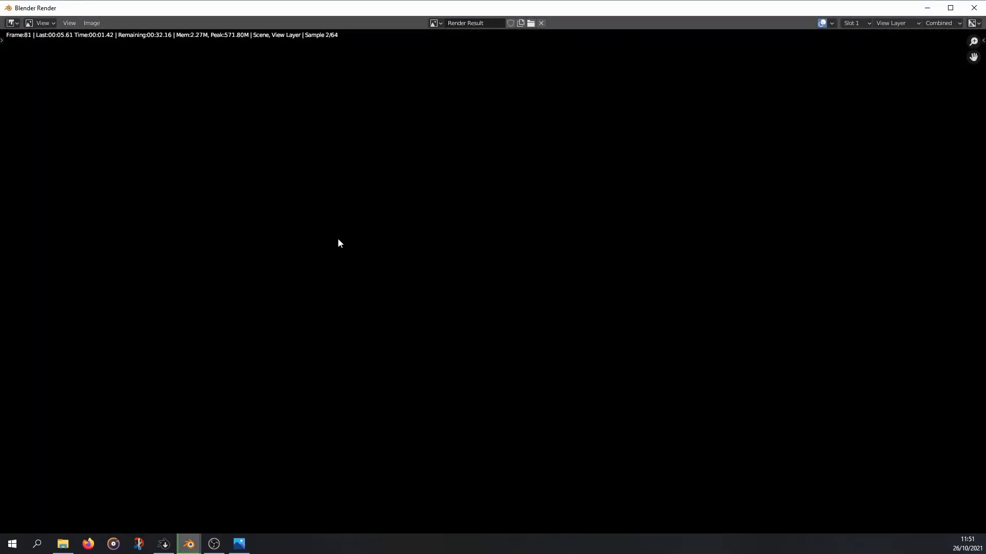
pyautogui.click(973, 9)
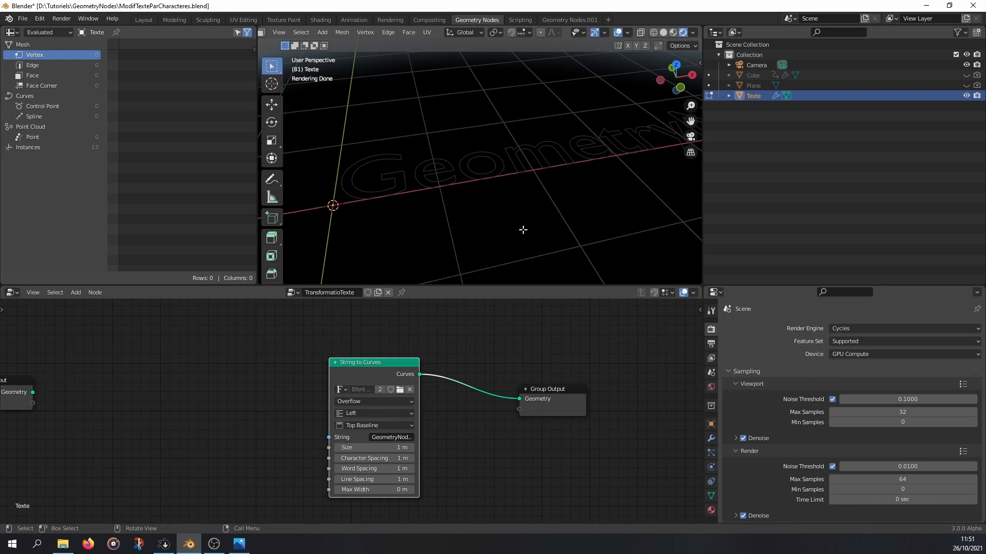
# Step: Switch the Texte object to Object Mode
pyautogui.moveTo(455, 344); pyautogui.dragTo(440, 346, button='middle')
pyautogui.rightClick(411, 214)
pyautogui.hotkey('ctrl', 'Tab')
pyautogui.click(338, 134)
pyautogui.hotkey('shift', 'a')
pyautogui.moveTo(366, 163)
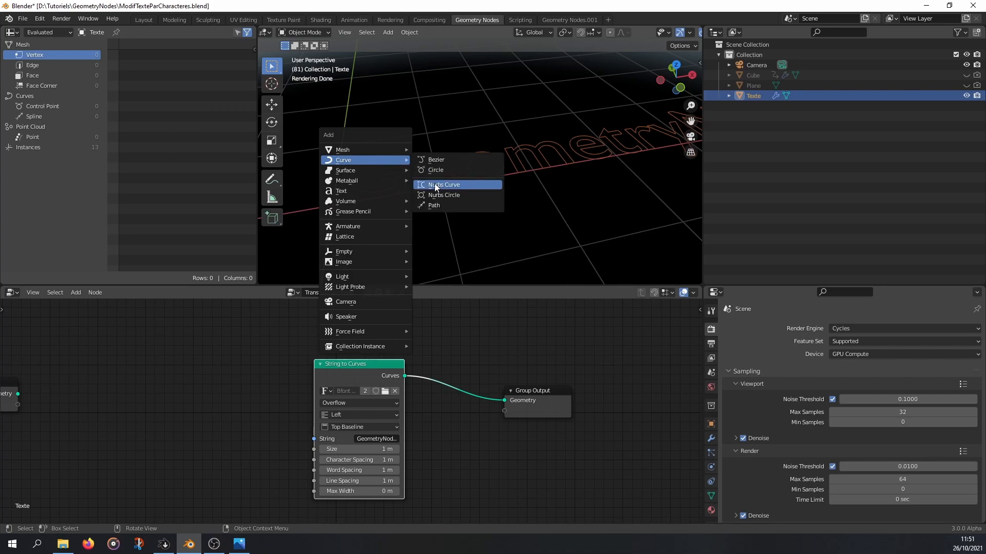
# Step: Space out the nodes and insert a Fill Curve node between String to Curves and Group Output
pyautogui.moveTo(397, 364); pyautogui.dragTo(270, 347)
pyautogui.moveTo(544, 408); pyautogui.dragTo(587, 380)
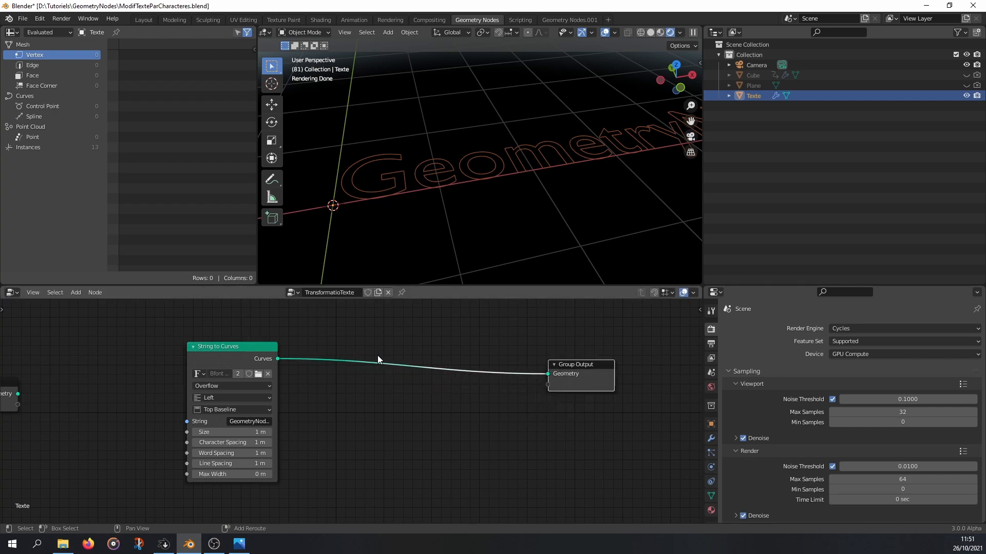
pyautogui.hotkey('shift', 'a')
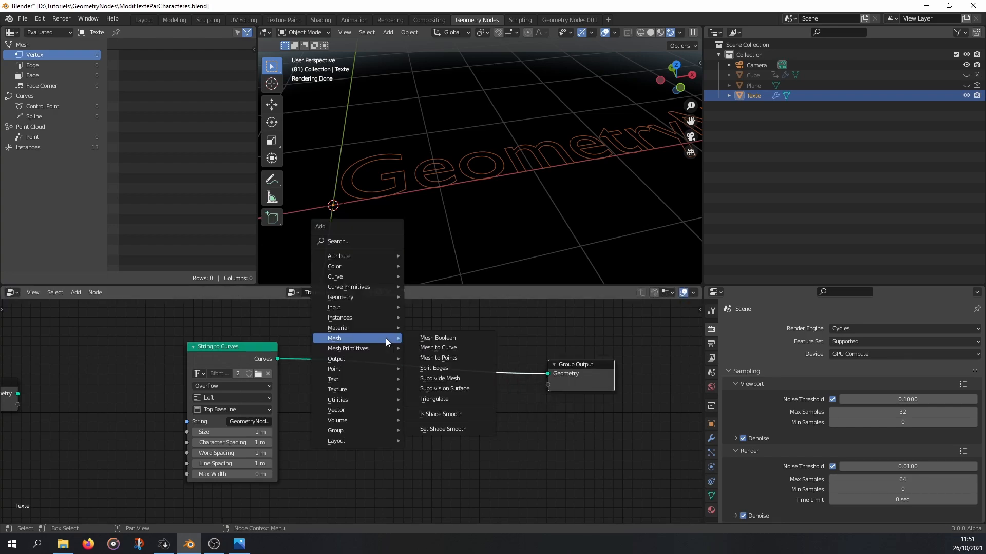
pyautogui.moveTo(369, 279)
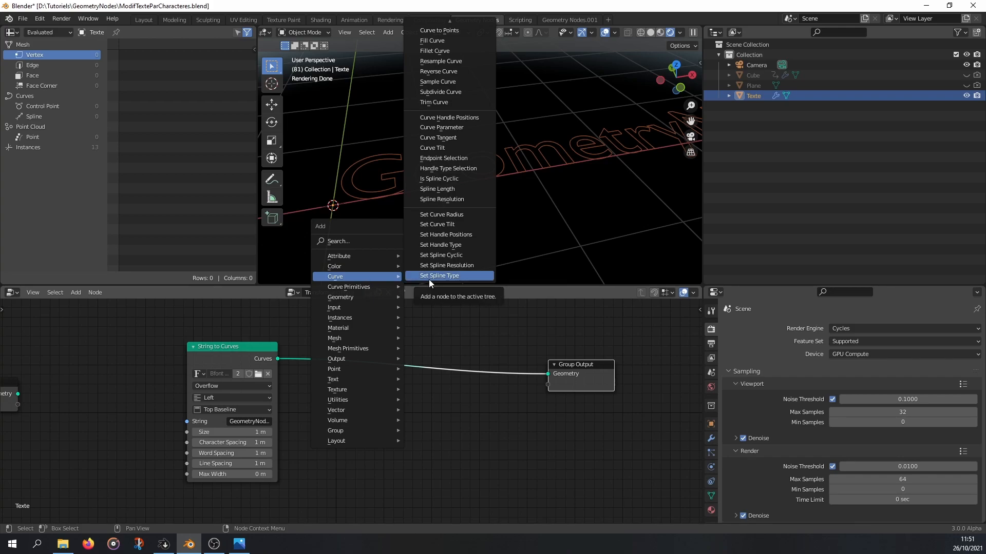
pyautogui.click(439, 42)
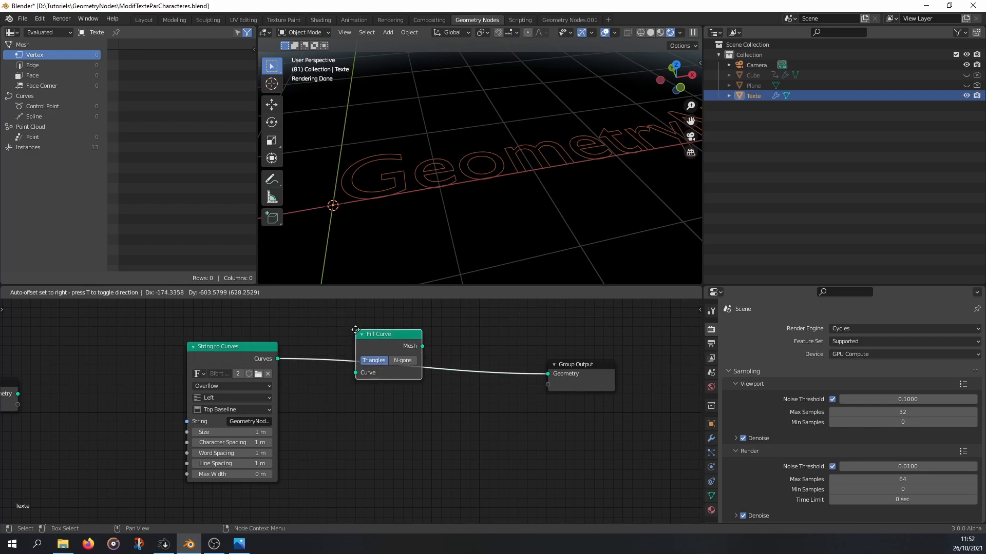
pyautogui.click(354, 330)
# Step: Render the image to check the filled text, and close the render window
pyautogui.moveTo(462, 230); pyautogui.dragTo(476, 192, button='middle')
pyautogui.press('F12')
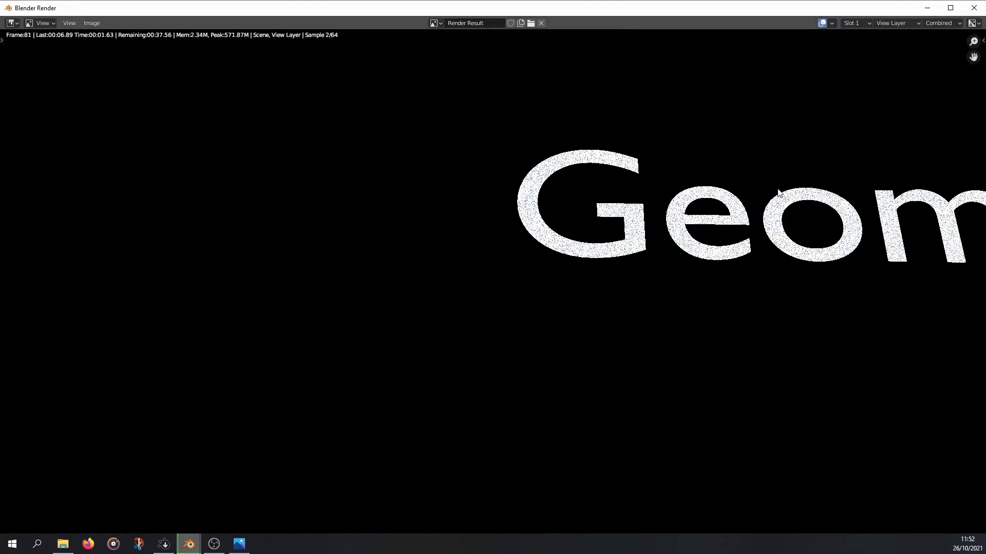
pyautogui.click(972, 7)
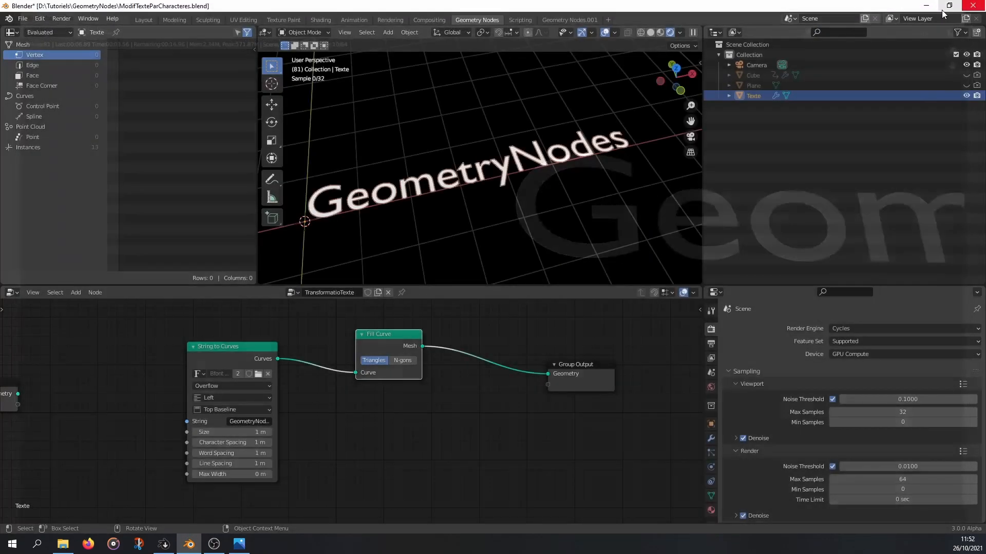
# Step: Move the Fill Curve node closer to String to Curves, compare its Triangles and N-gons modes, and keep N-gons
pyautogui.moveTo(380, 339)
pyautogui.mouseDown()
pyautogui.moveTo(400, 335)
pyautogui.moveTo(376, 340)
pyautogui.mouseUp()
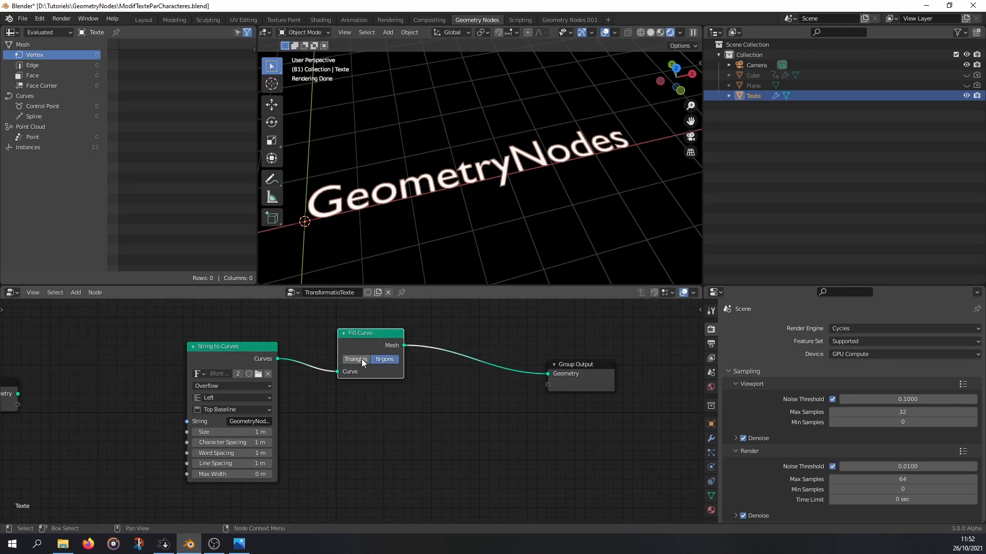
pyautogui.click(389, 360)
pyautogui.click(366, 360)
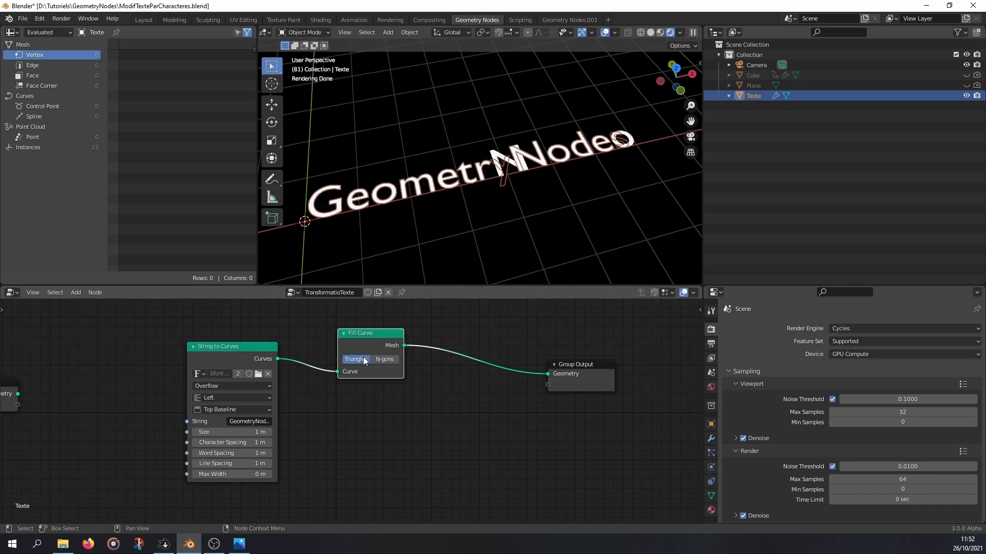
pyautogui.click(364, 359)
pyautogui.click(370, 358)
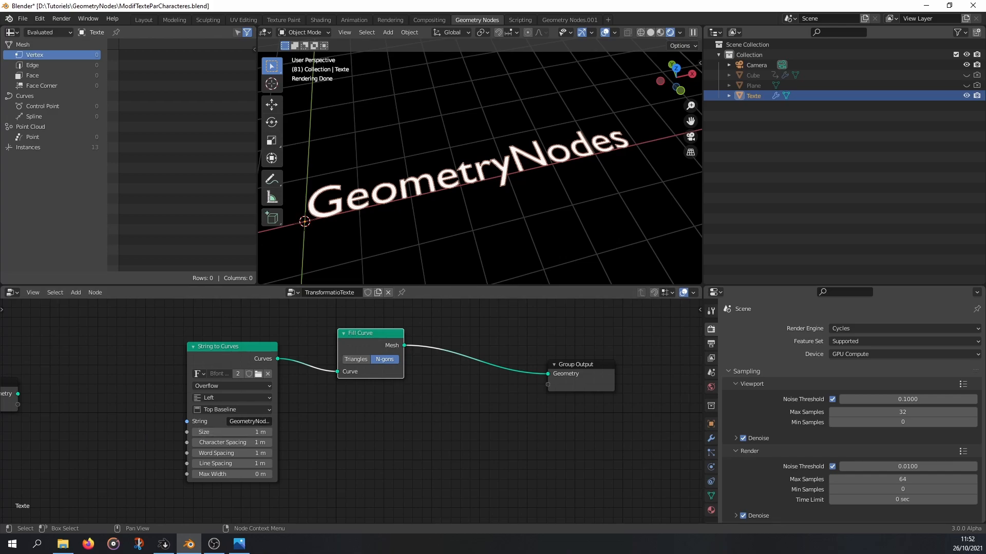
# Step: Move the Group Input node farther from String to Curves and change the node's string to Geometry Nodes
pyautogui.moveTo(279, 383); pyautogui.dragTo(343, 383, button='middle')
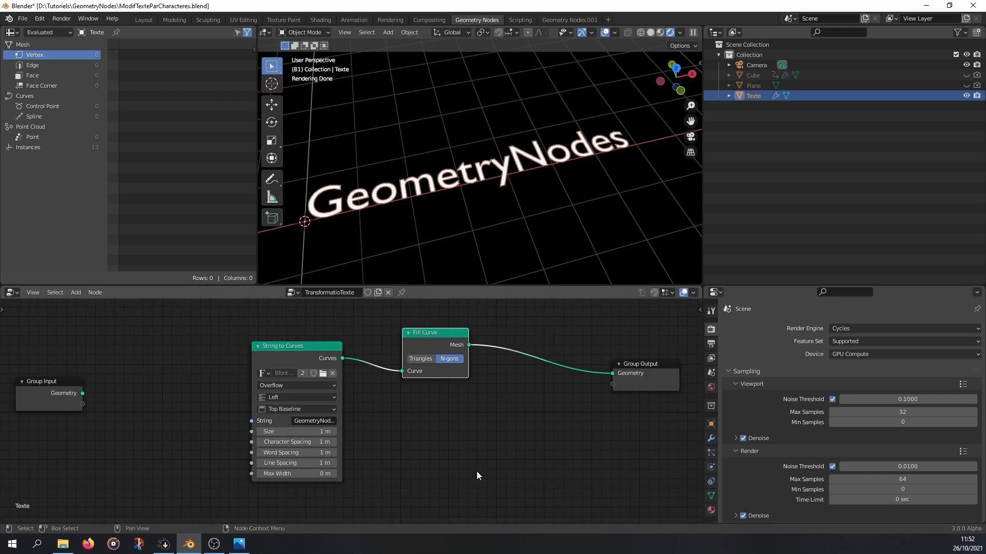
pyautogui.moveTo(509, 469); pyautogui.dragTo(573, 469, button='middle')
pyautogui.moveTo(91, 395); pyautogui.dragTo(22, 390)
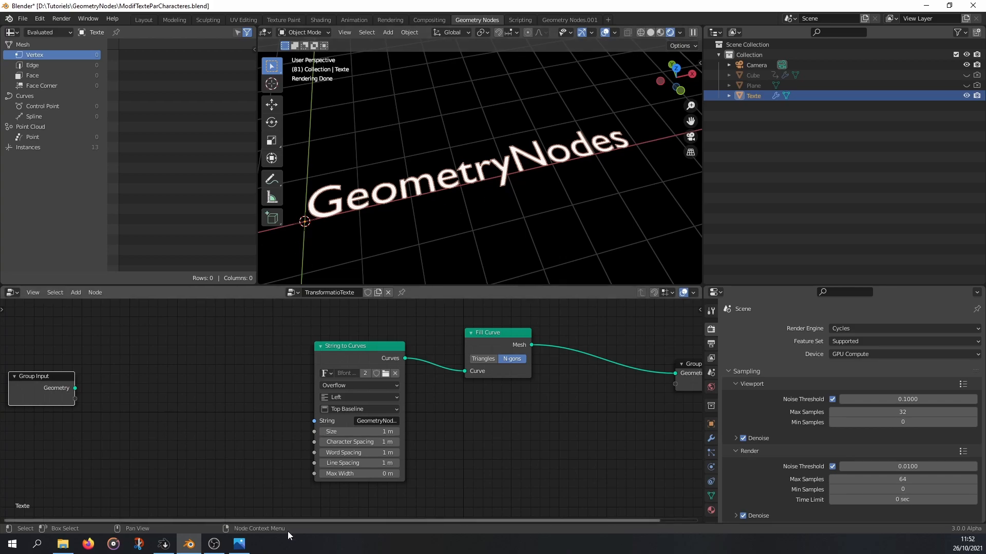
pyautogui.click(382, 421)
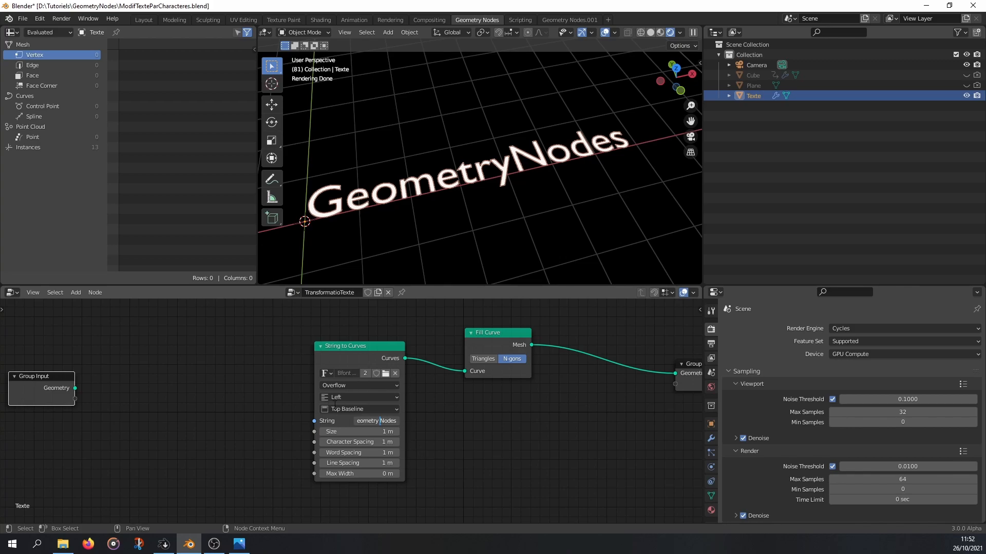
pyautogui.click(538, 469)
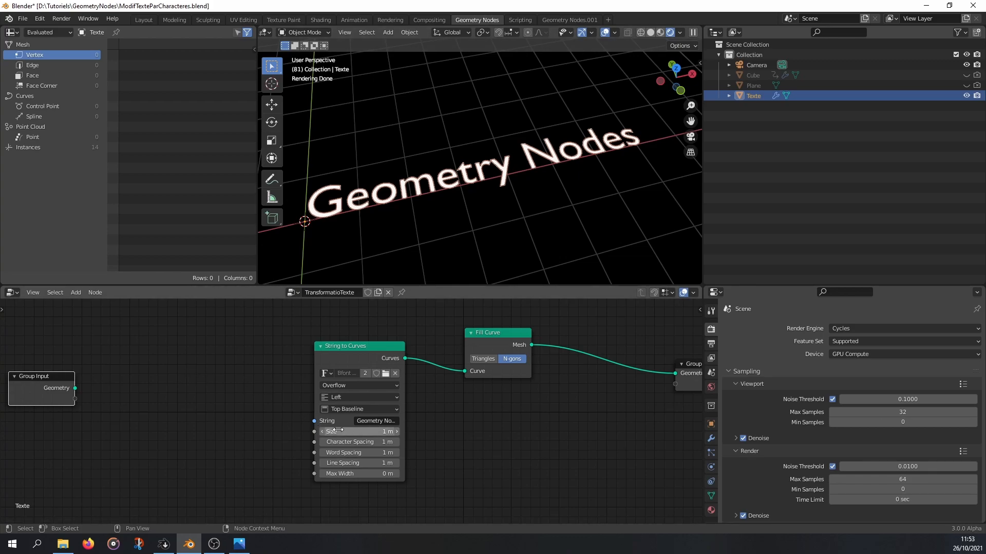
# Step: Add a String input node near Group Input and set its text to Geometry
pyautogui.hotkey('shift', 'a')
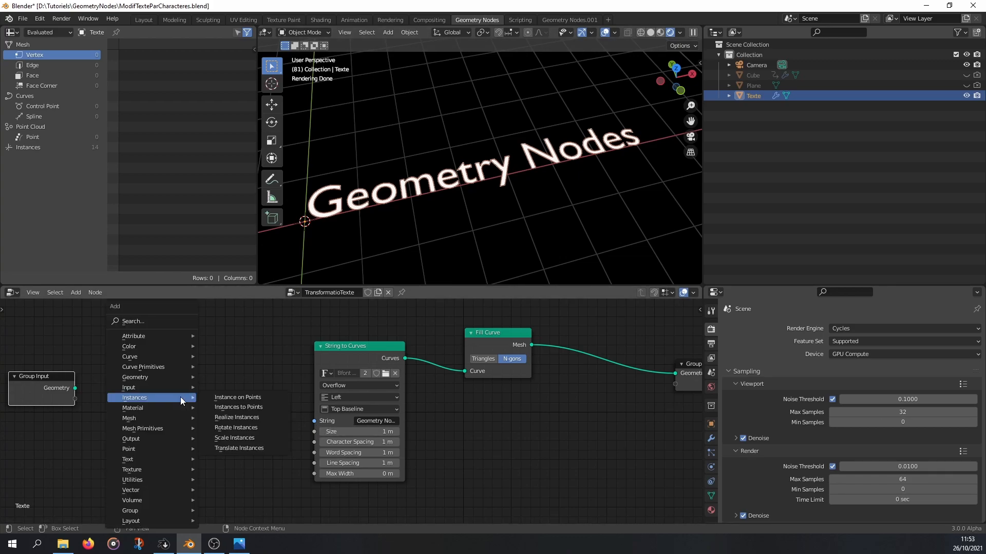
pyautogui.moveTo(148, 459)
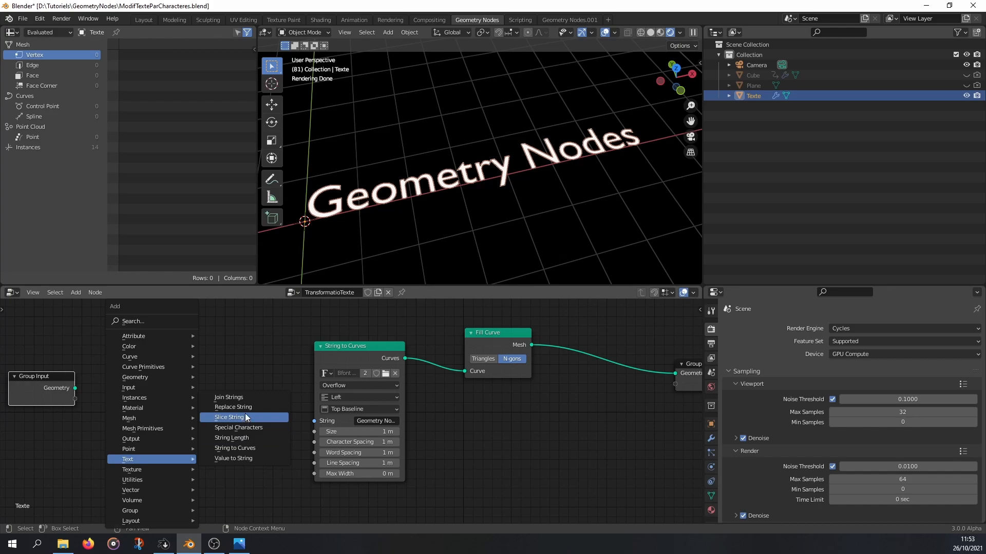
pyautogui.moveTo(155, 357)
pyautogui.moveTo(142, 388)
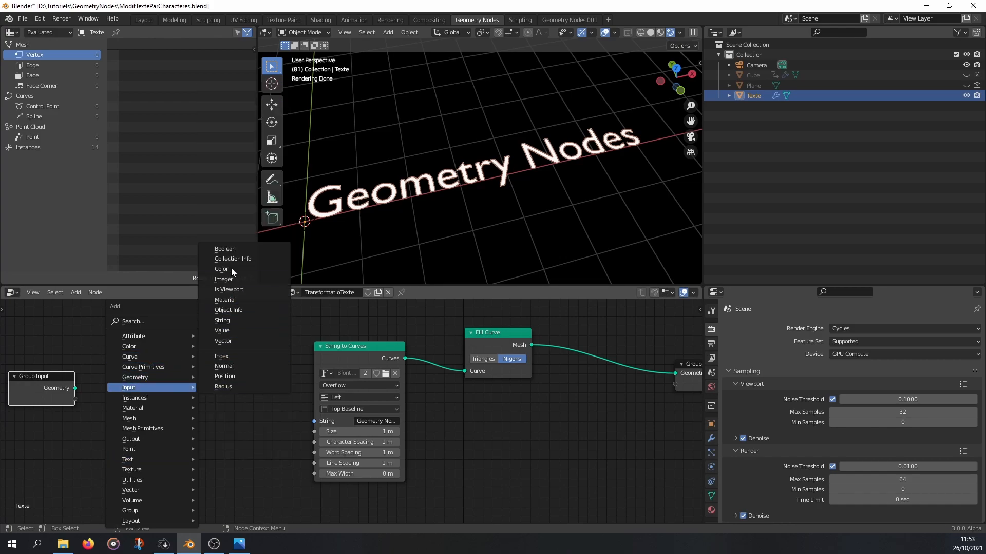
pyautogui.click(220, 321)
pyautogui.click(156, 411)
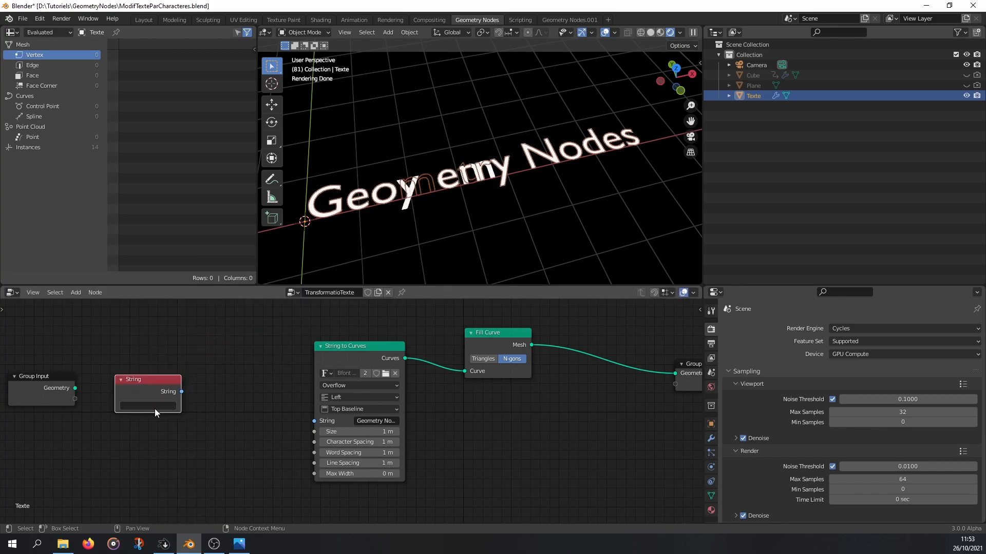
pyautogui.click(155, 406)
pyautogui.write('Ge')
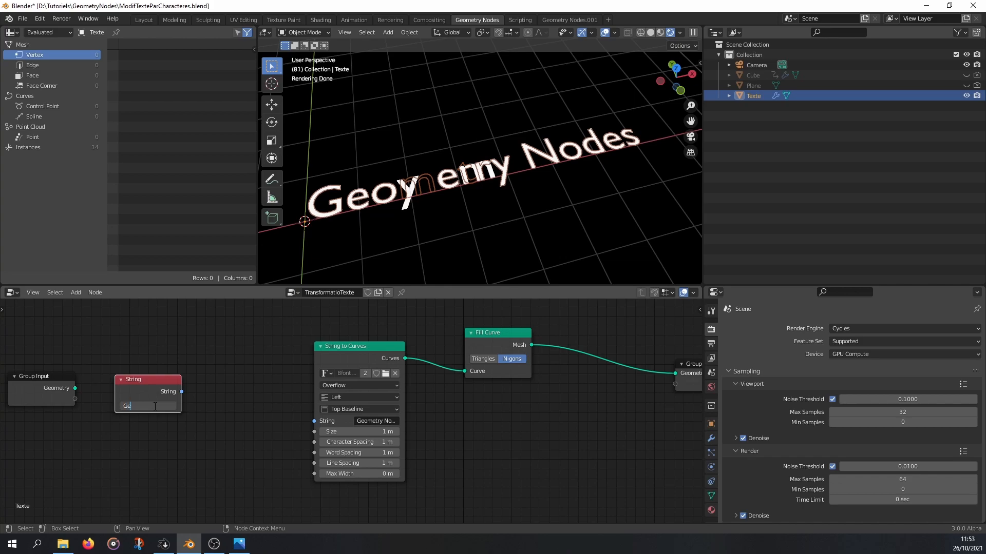
pyautogui.write('ometry')
pyautogui.press('Return')
# Step: Duplicate the String node below the original and set the copy's text to Nodes
pyautogui.hotkey('shift', 'd')
pyautogui.click(145, 456)
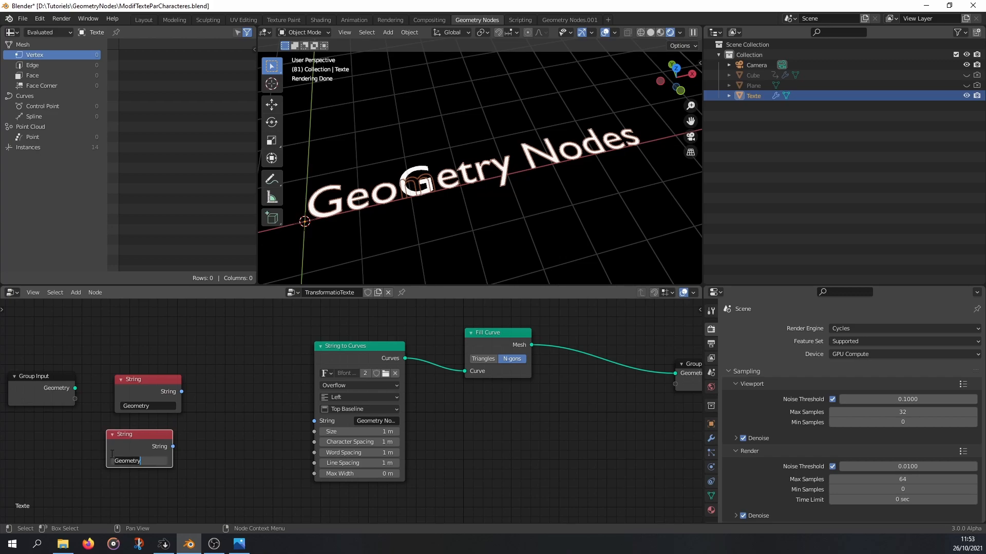
pyautogui.write('Nodes')
pyautogui.press('Return')
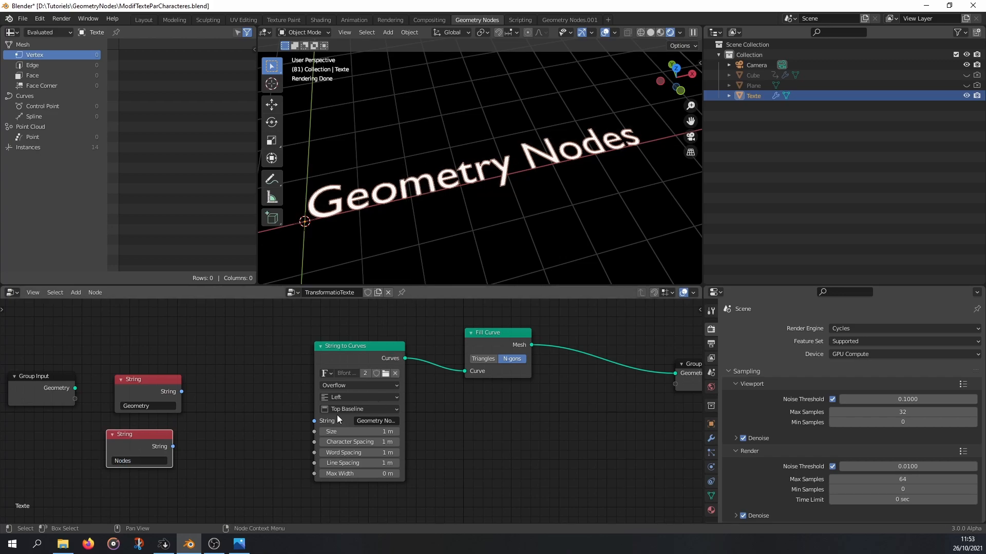
# Step: Add a Join Strings node, link both String nodes into its Strings input, and connect its output to the String input of String to Curves
pyautogui.hotkey('shift', 'a')
pyautogui.moveTo(165, 453)
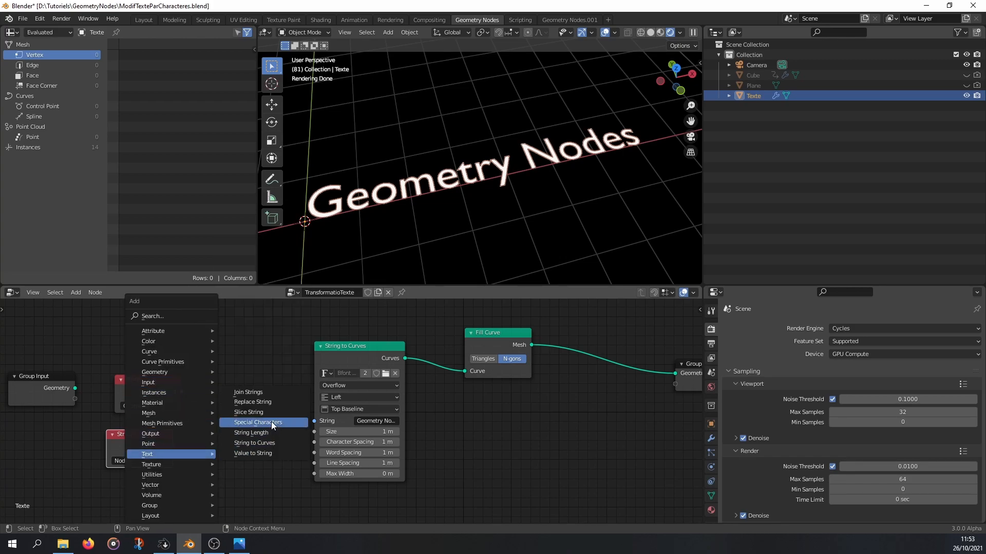
pyautogui.click(267, 393)
pyautogui.click(267, 393)
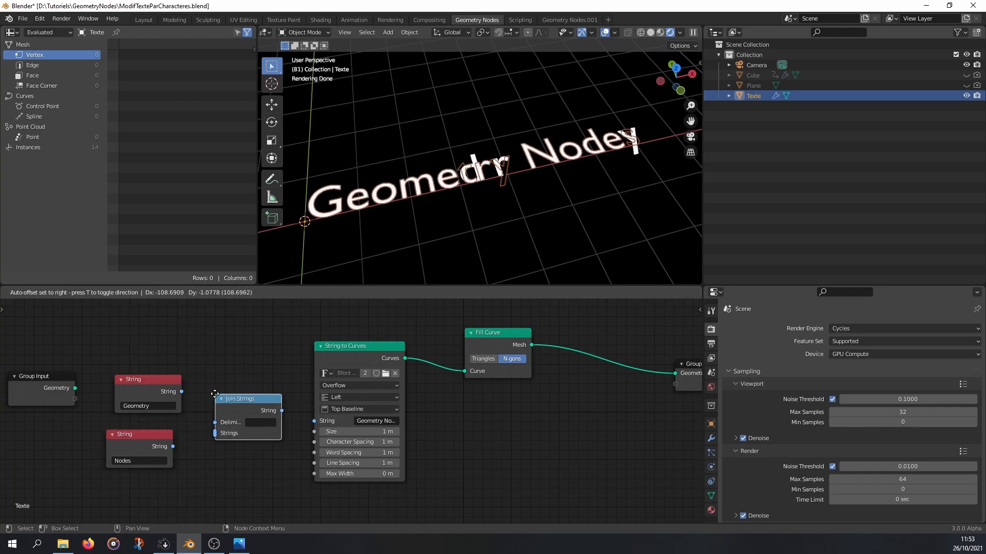
pyautogui.moveTo(182, 392); pyautogui.dragTo(213, 433)
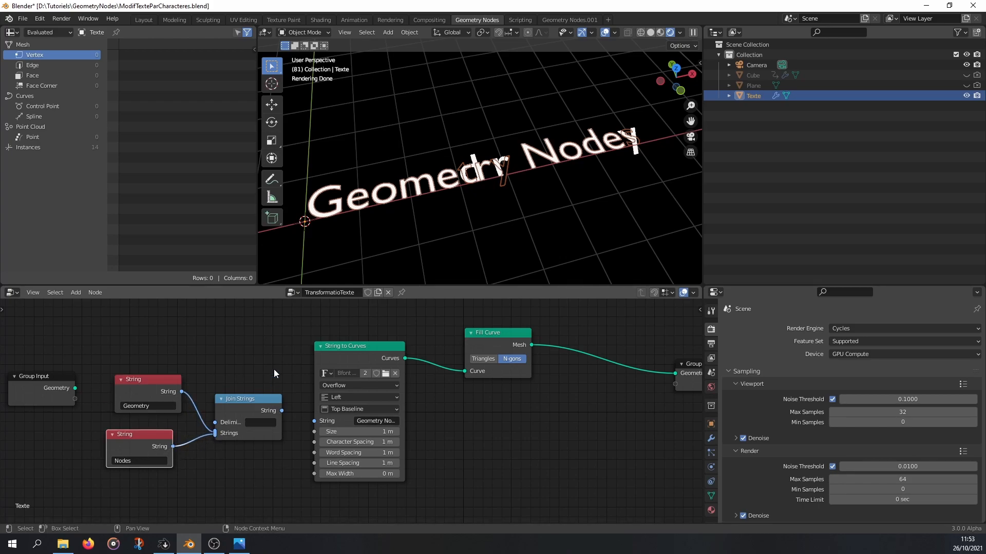
pyautogui.moveTo(160, 378); pyautogui.dragTo(150, 380)
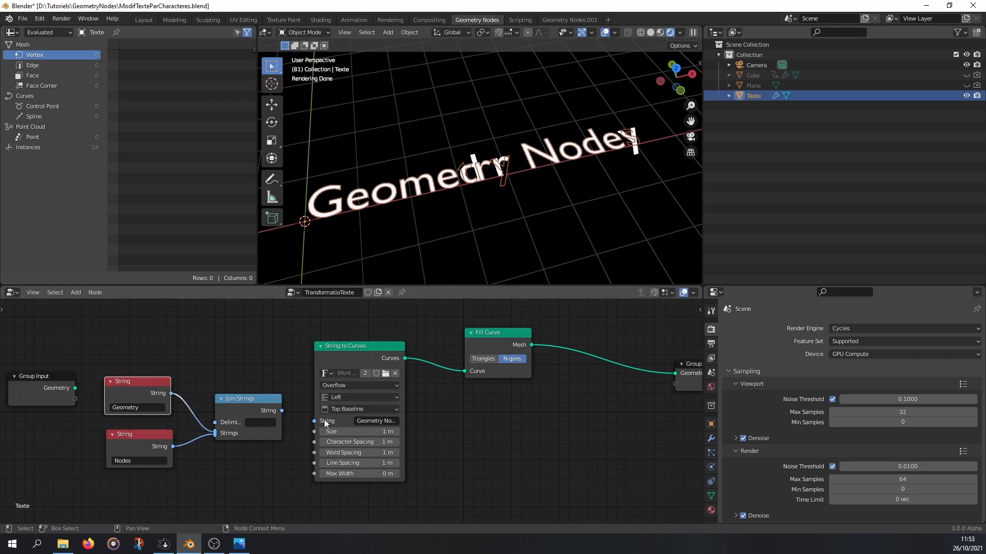
pyautogui.moveTo(281, 411); pyautogui.dragTo(314, 420)
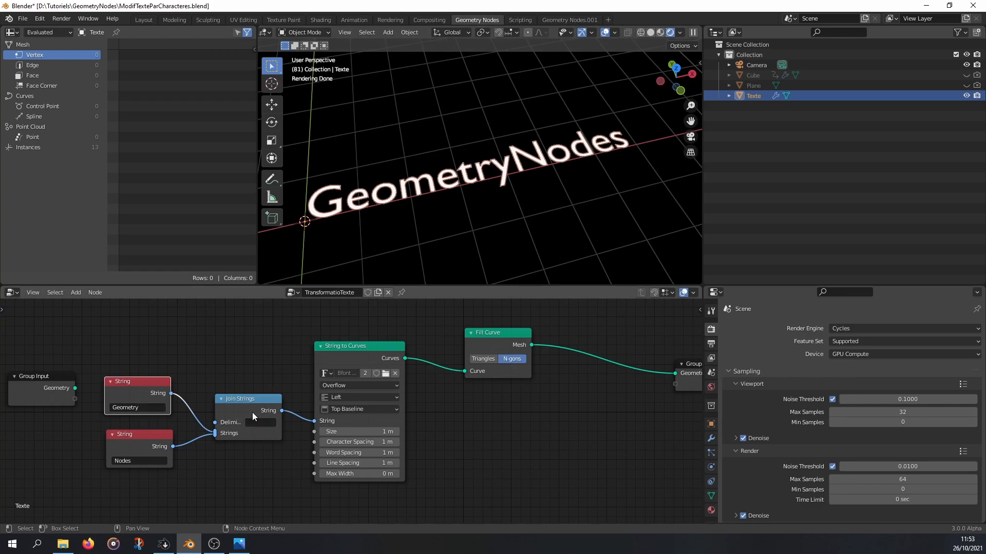
# Step: Tidy the positions of the two String nodes and set the Join Strings delimiter to a hyphen (-)
pyautogui.moveTo(150, 446); pyautogui.dragTo(140, 464)
pyautogui.moveTo(141, 390); pyautogui.dragTo(139, 420)
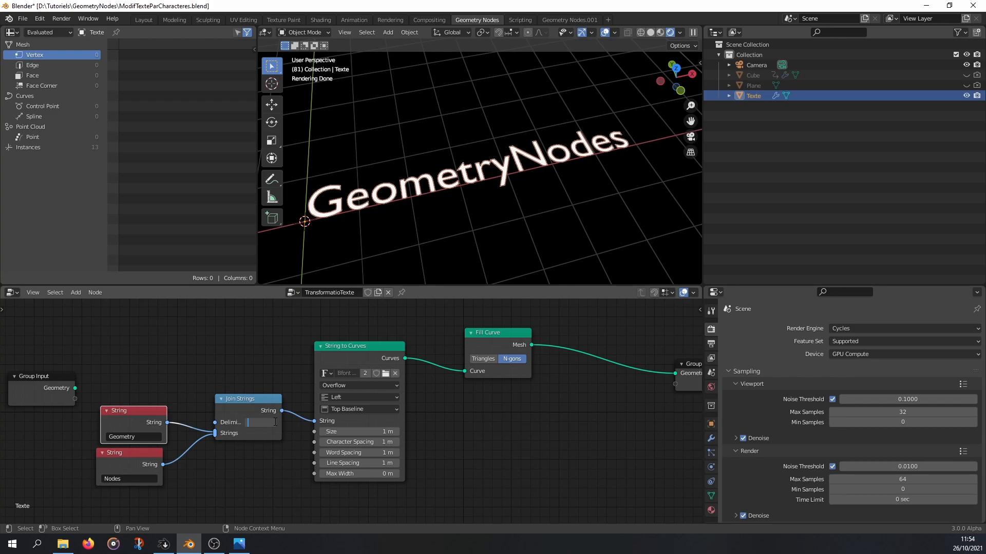
pyautogui.write('-')
pyautogui.press('Return')
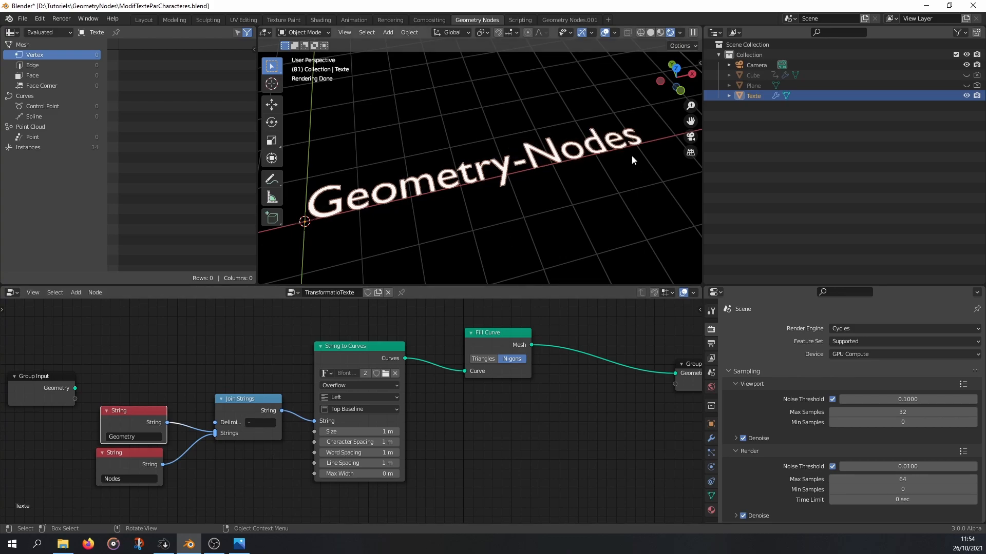
# Step: Duplicate the Nodes String node, link the copy as a third input of Join Strings, and switch the viewport to Solid shading
pyautogui.moveTo(316, 412); pyautogui.dragTo(382, 384, button='middle')
pyautogui.click(201, 436)
pyautogui.hotkey('shift', 'd')
pyautogui.click(196, 498)
pyautogui.moveTo(224, 500); pyautogui.dragTo(281, 406)
pyautogui.click(650, 32)
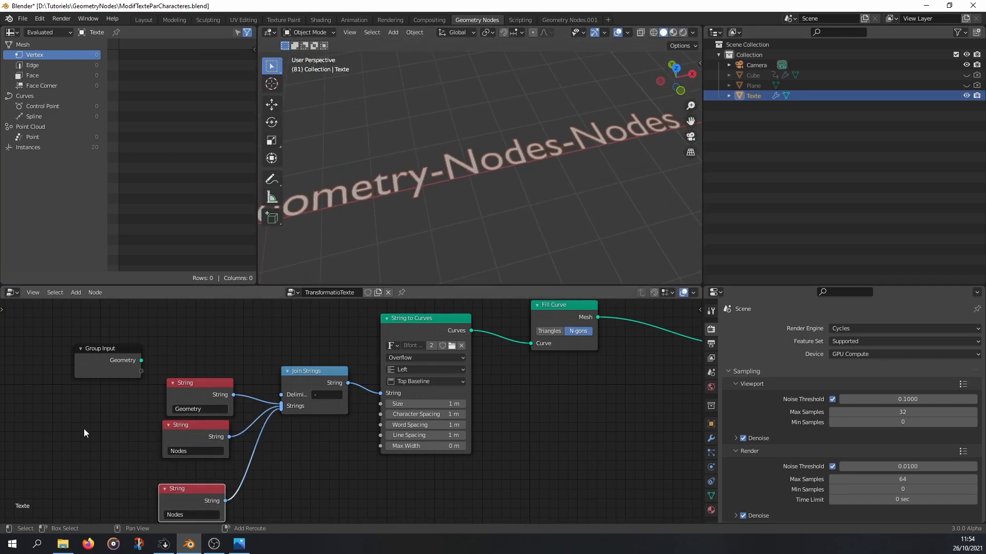
# Step: Add a Special Characters node, try Tab as the Join Strings delimiter, and connect Line Break to the delimiter instead
pyautogui.hotkey('shift', 'a')
pyautogui.moveTo(84, 429)
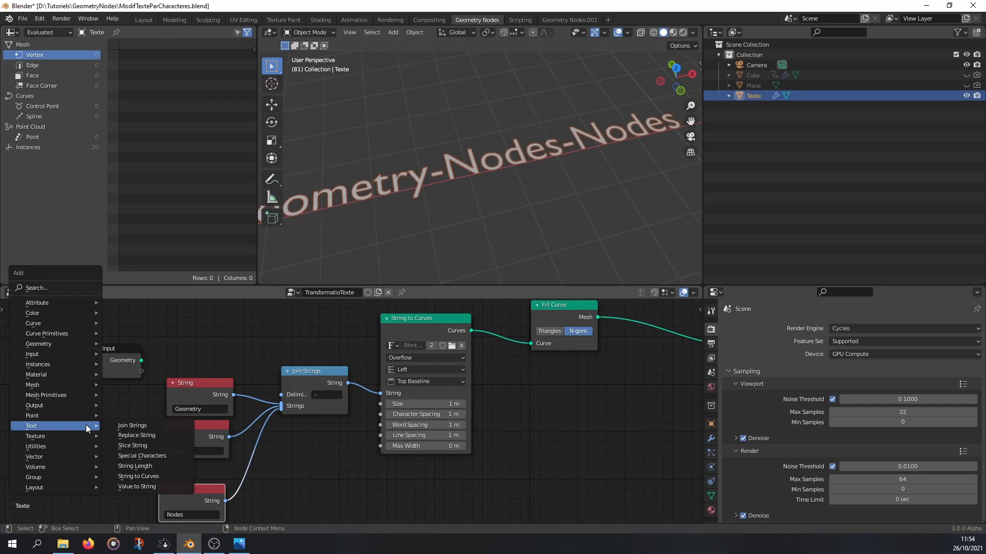
pyautogui.click(137, 453)
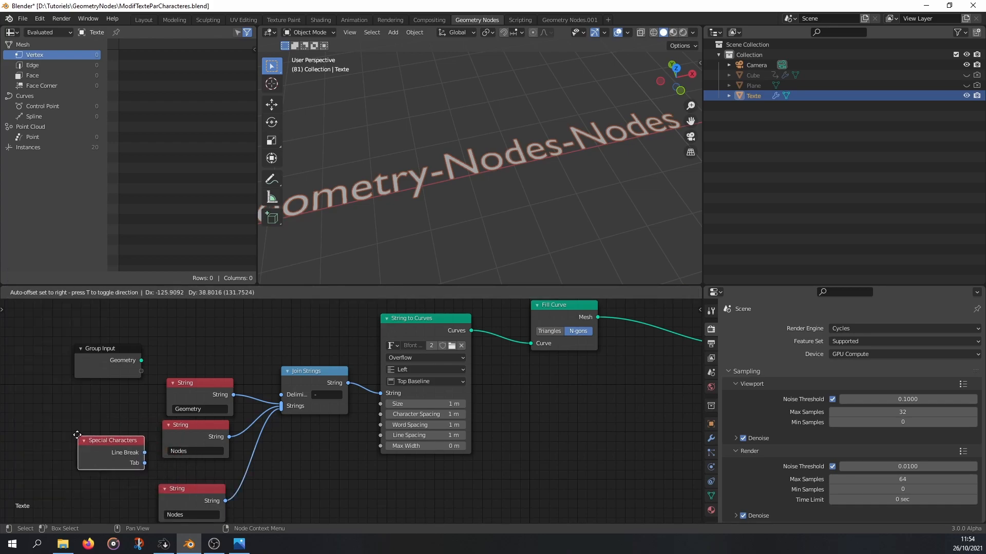
pyautogui.click(80, 430)
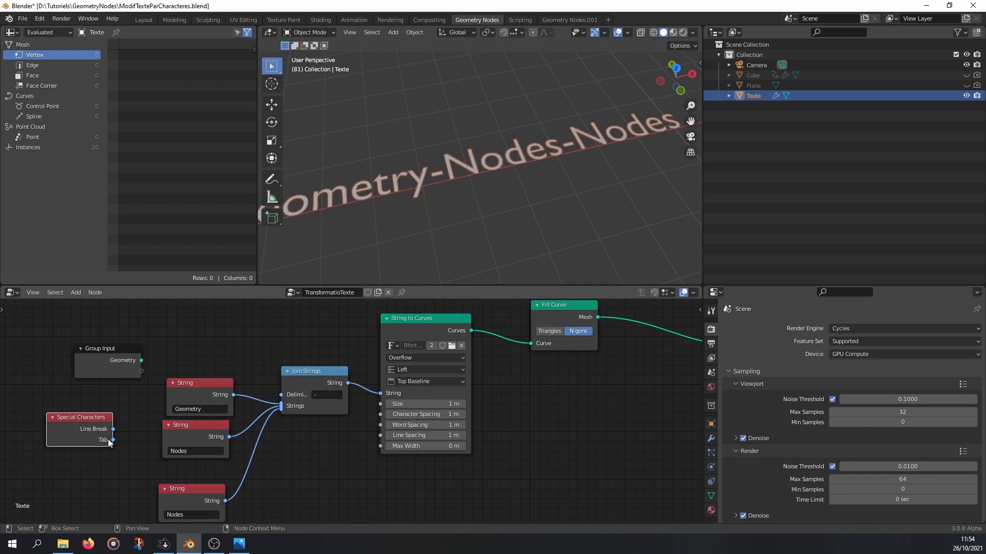
pyautogui.moveTo(113, 439); pyautogui.dragTo(291, 394)
pyautogui.scroll(-3, 644, 115)
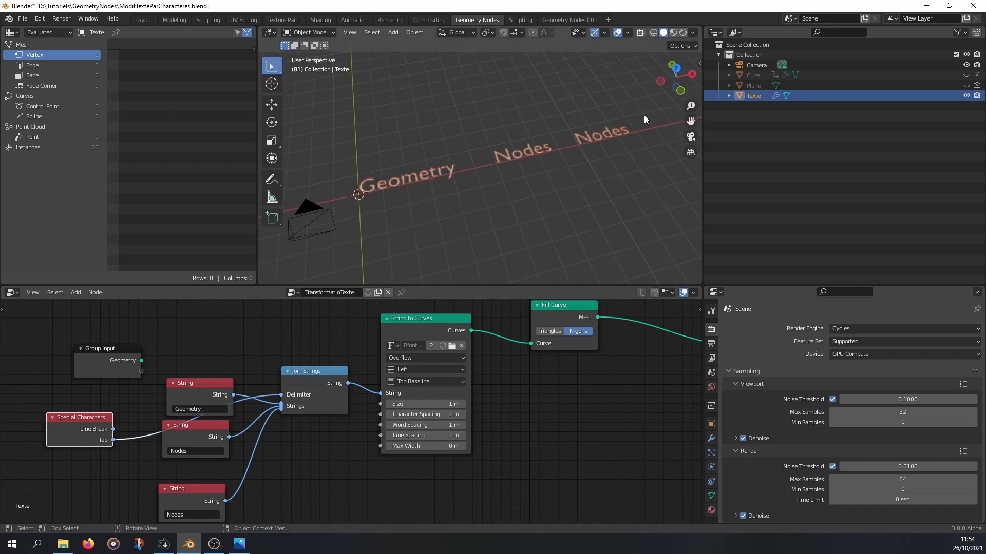
pyautogui.moveTo(113, 429); pyautogui.dragTo(293, 393)
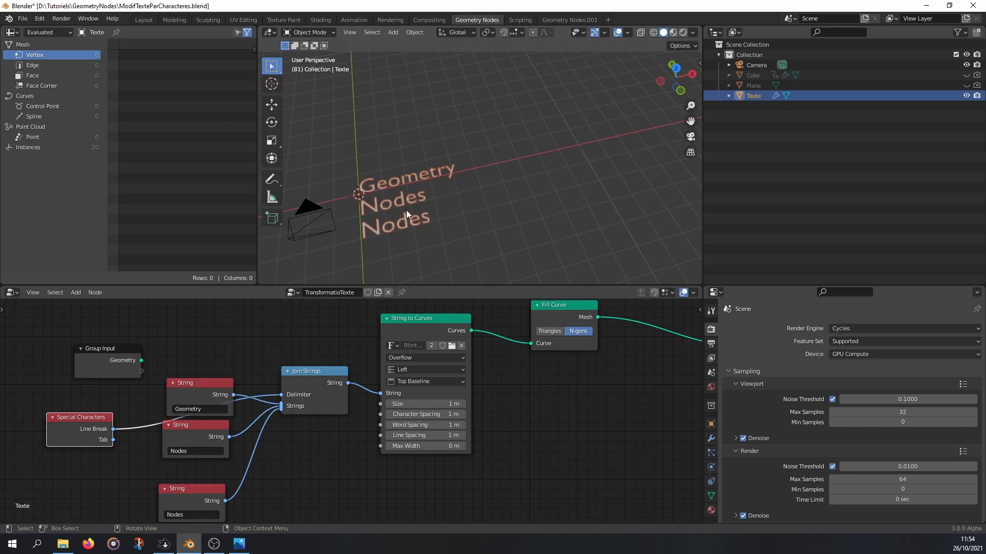
# Step: Move Group Output and Fill Curve farther from String to Curves to make room for more nodes
pyautogui.moveTo(595, 359); pyautogui.dragTo(403, 387, button='middle')
pyautogui.moveTo(611, 394); pyautogui.dragTo(660, 387)
pyautogui.moveTo(356, 335); pyautogui.dragTo(468, 333)
pyautogui.scroll(5, 375, 218)
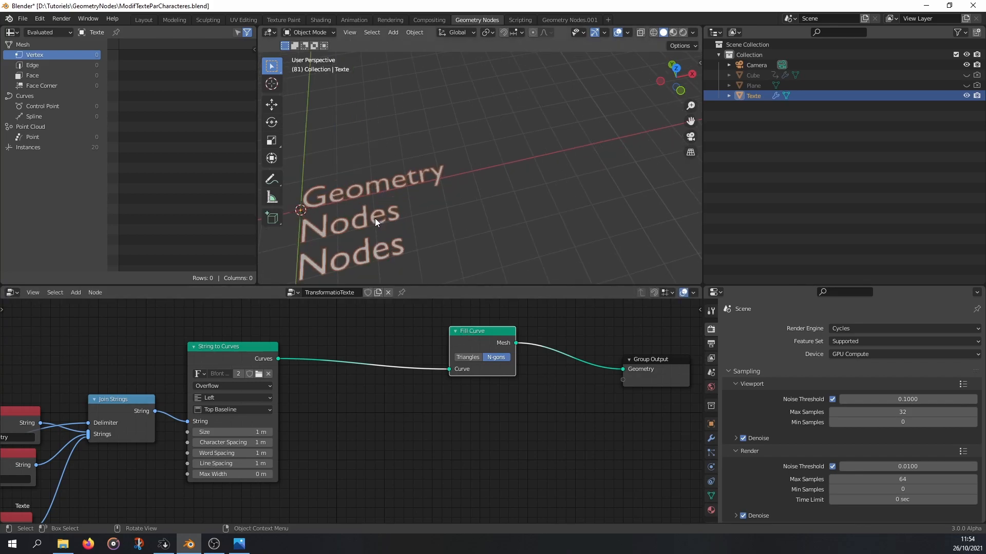
pyautogui.scroll(-4, 519, 181)
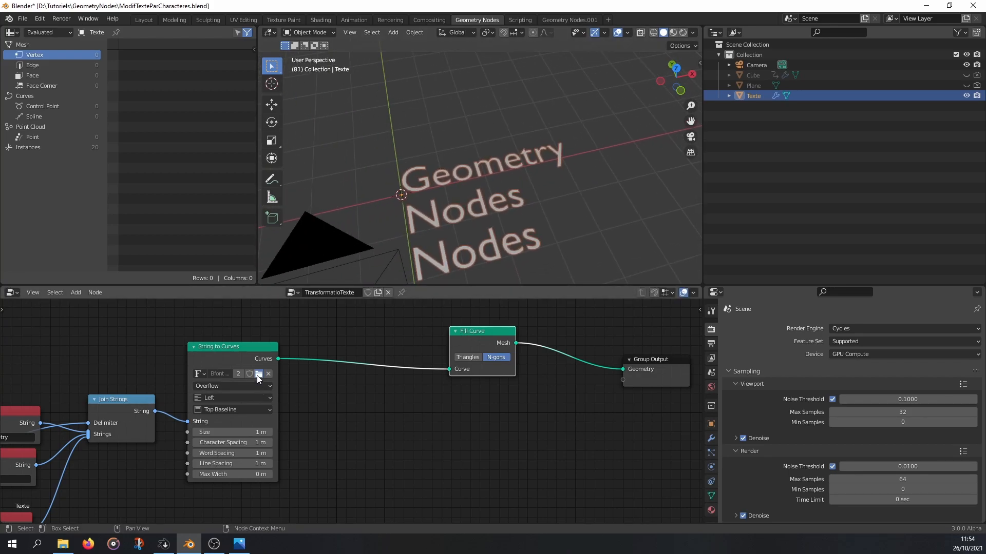
# Step: Load the Agency FB Bold font in String to Curves and set the horizontal text alignment to Center
pyautogui.click(258, 373)
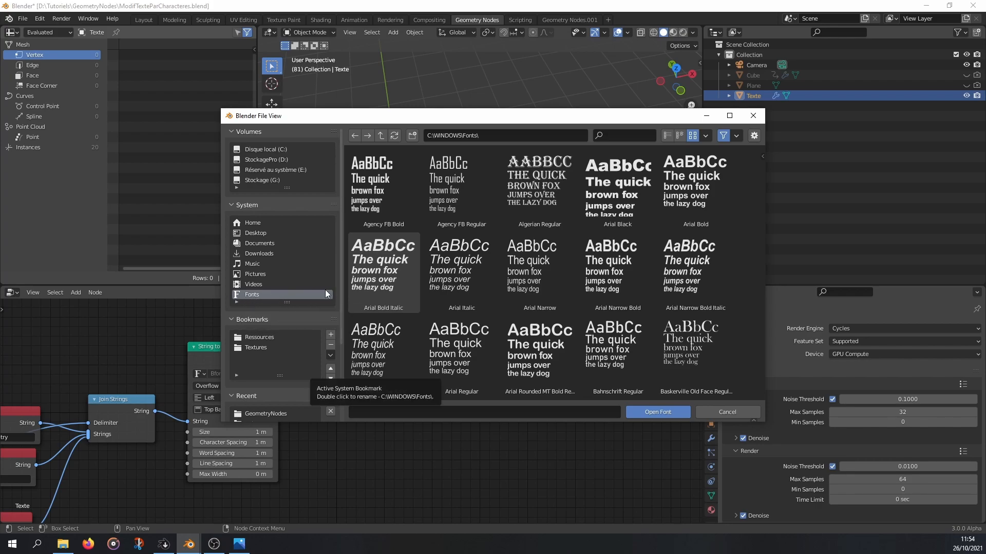
pyautogui.scroll(-5, 529, 283)
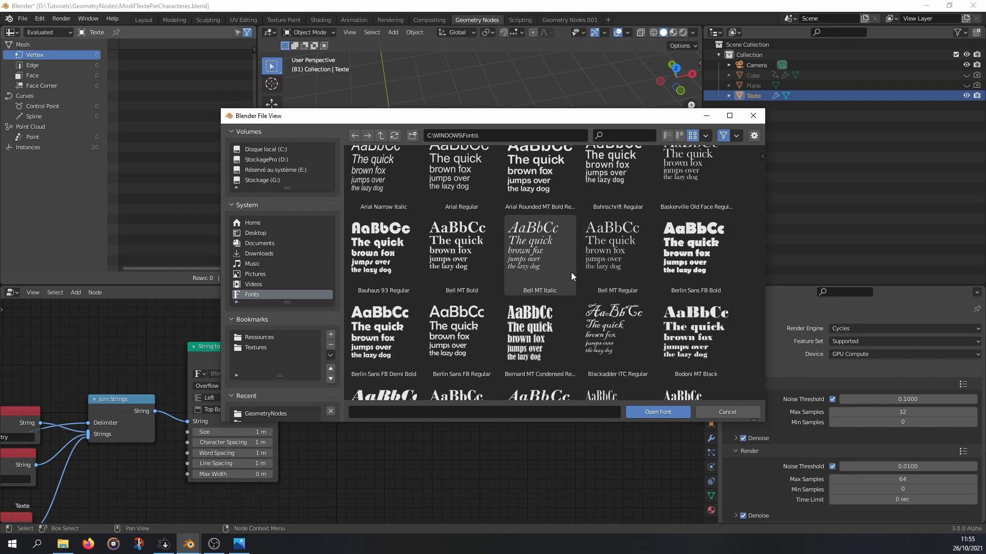
pyautogui.scroll(5, 545, 287)
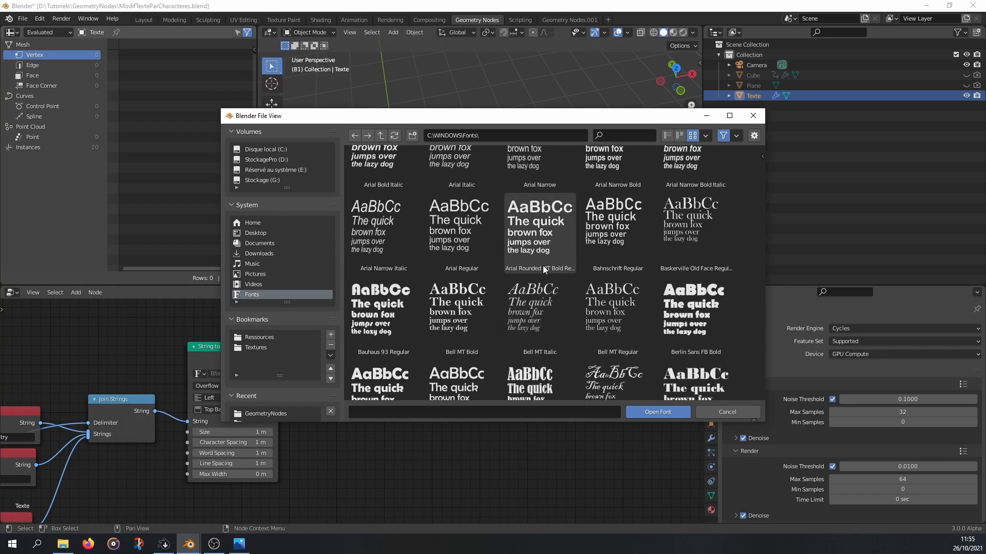
pyautogui.doubleClick(366, 184)
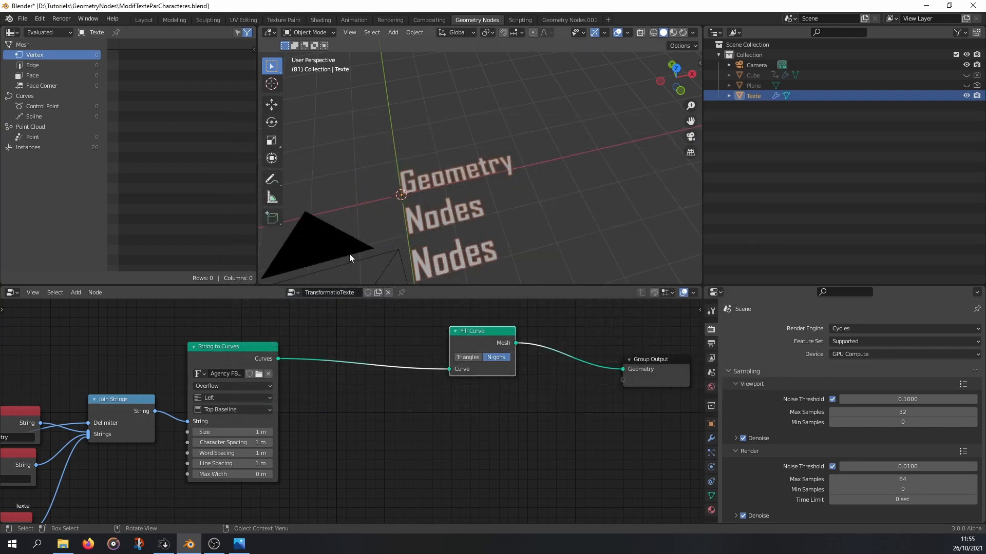
pyautogui.click(256, 396)
pyautogui.click(226, 418)
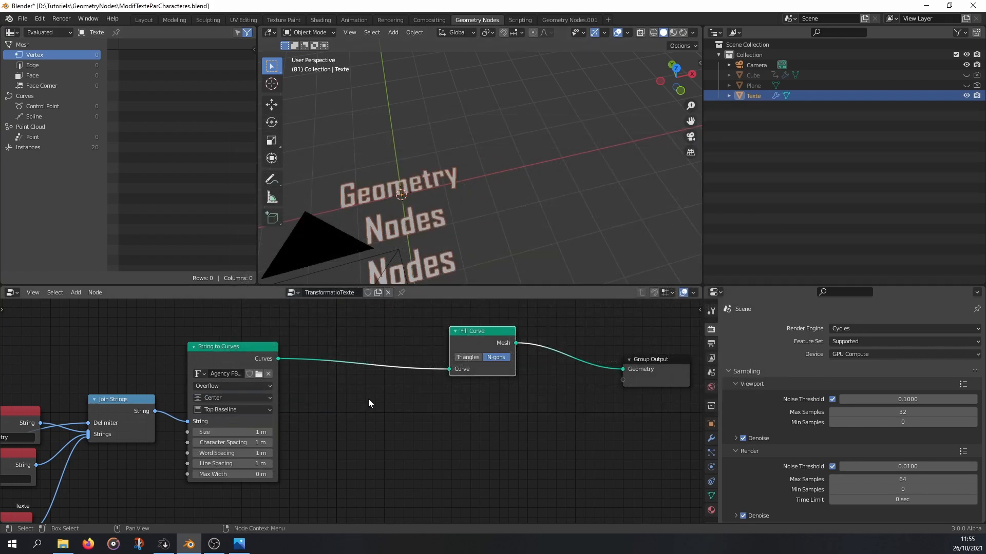
# Step: Insert a Rotate Instances node between String to Curves and Fill Curve
pyautogui.hotkey('shift', 'a')
pyautogui.moveTo(352, 401)
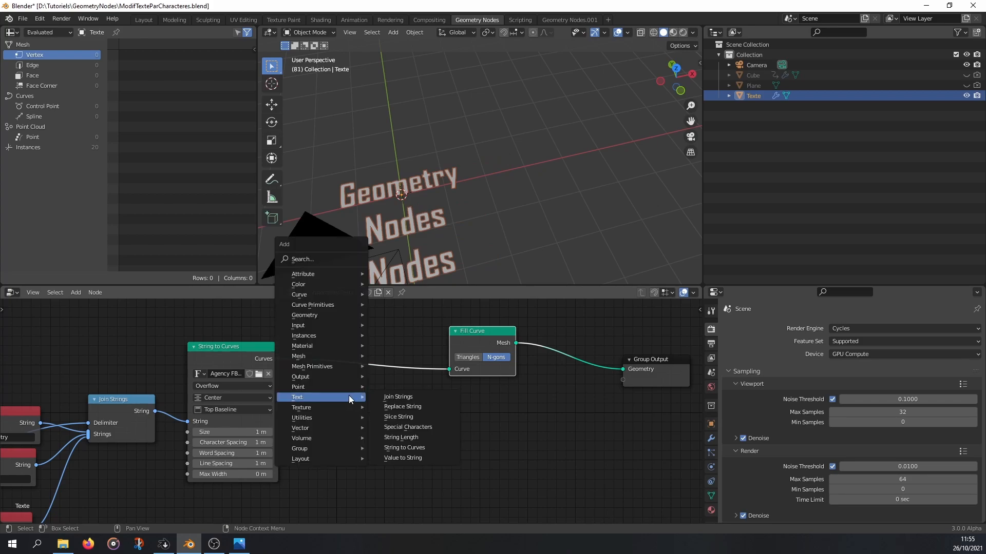
pyautogui.moveTo(323, 336)
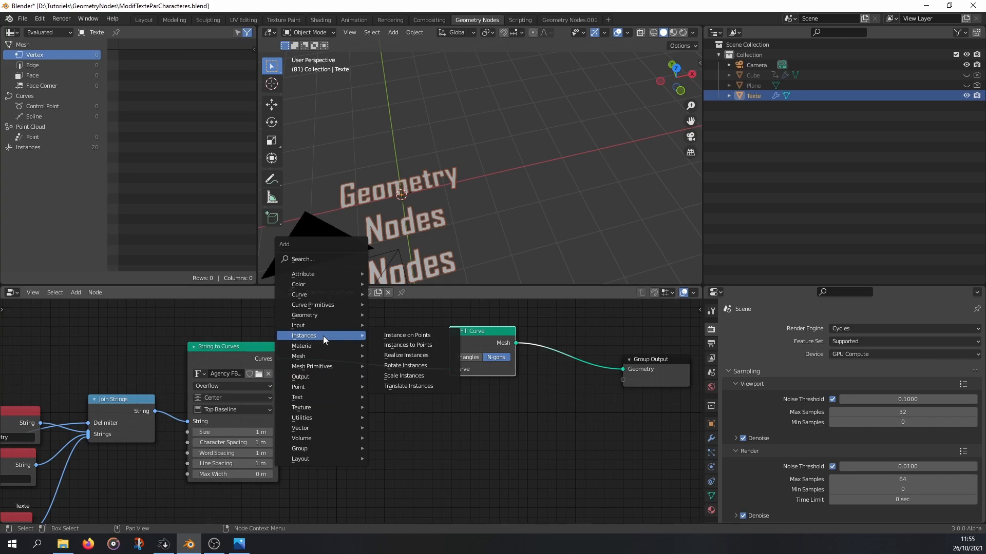
pyautogui.click(404, 369)
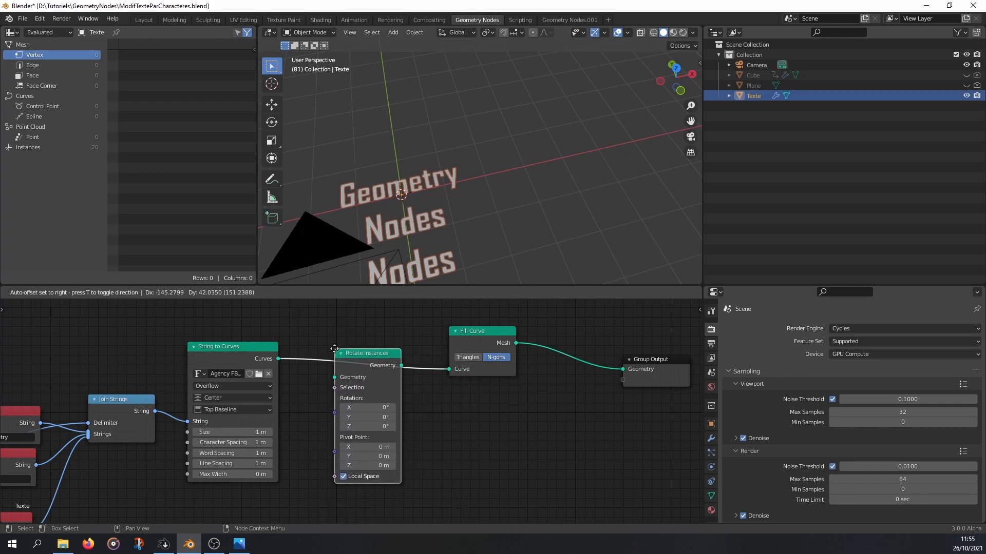
pyautogui.click(337, 351)
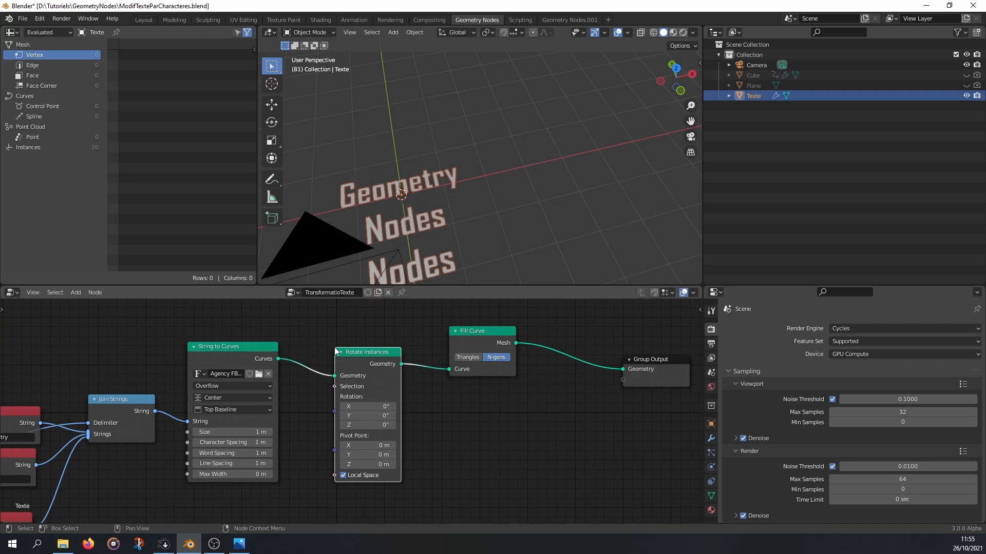
# Step: Try rotating the characters about Z with Rotate Instances, and reset the Z rotation to 0
pyautogui.keyDown('shift'); pyautogui.moveTo(383, 206); pyautogui.dragTo(433, 203, button='middle'); pyautogui.keyUp('shift')
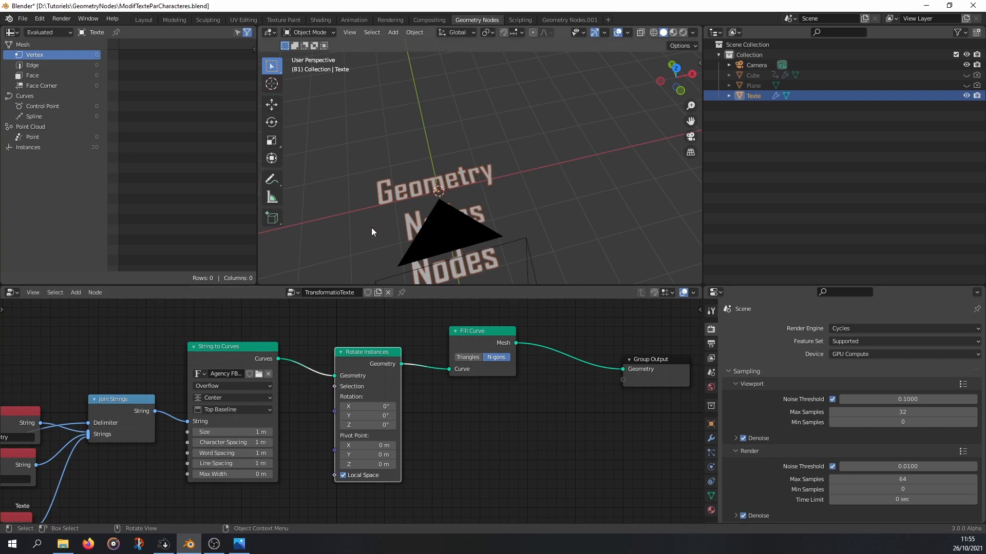
pyautogui.scroll(2, 418, 209)
pyautogui.moveTo(375, 363); pyautogui.dragTo(419, 334, button='middle')
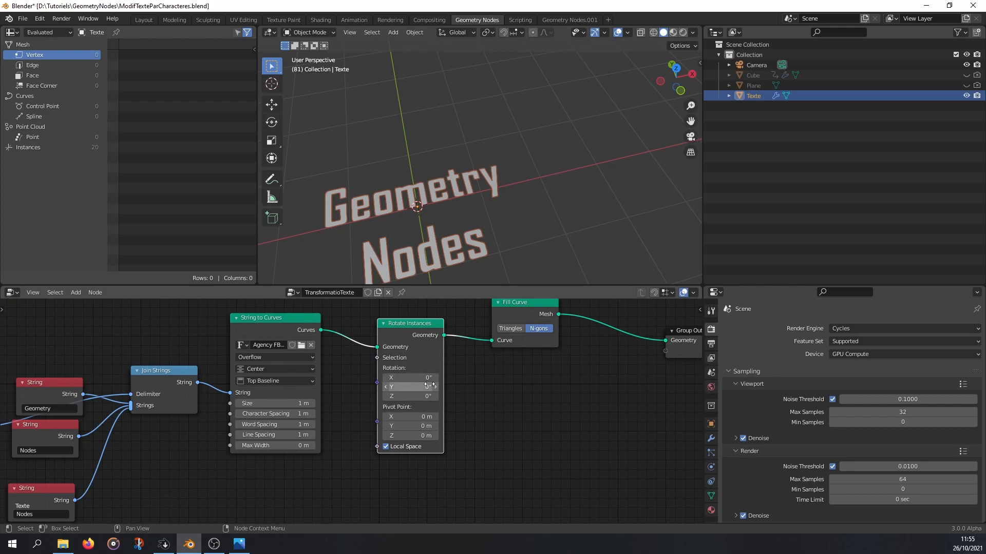
pyautogui.moveTo(426, 395); pyautogui.dragTo(532, 396)
pyautogui.doubleClick(401, 394)
pyautogui.write('0')
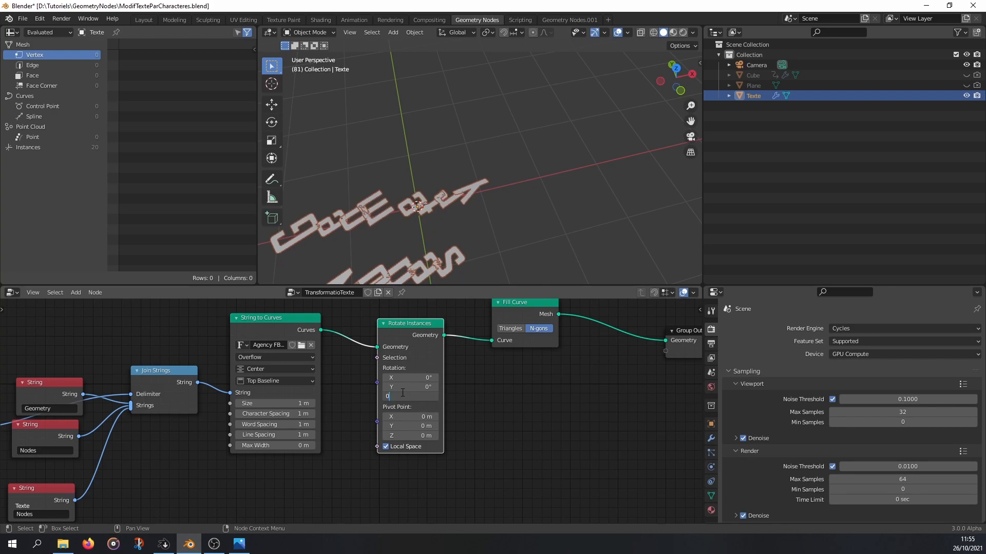
pyautogui.press('Return')
pyautogui.scroll(-3, 432, 265)
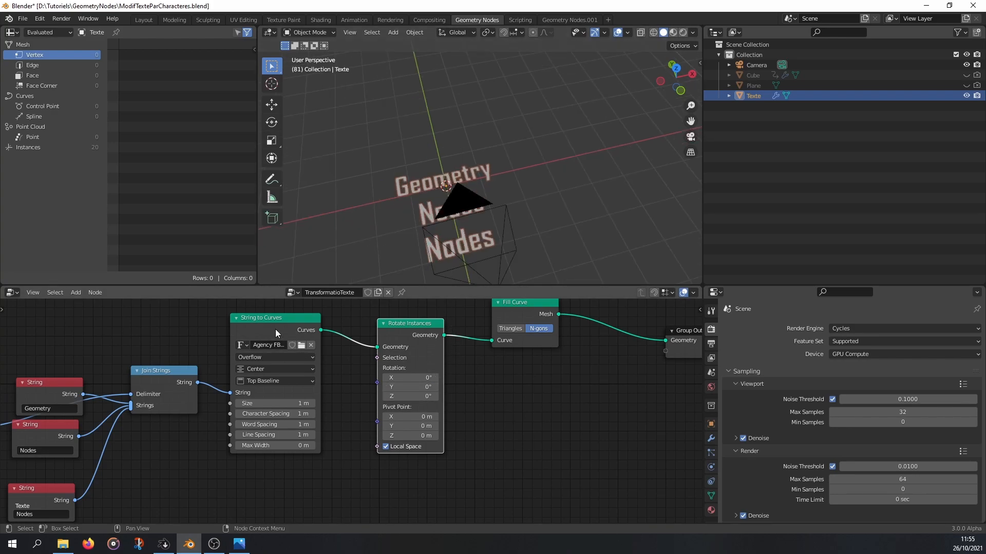
# Step: Add a Random Value node below and between String to Curves and Rotate Instances
pyautogui.scroll(2, 483, 194)
pyautogui.moveTo(501, 371); pyautogui.dragTo(437, 419, button='middle')
pyautogui.moveTo(331, 367); pyautogui.dragTo(352, 369)
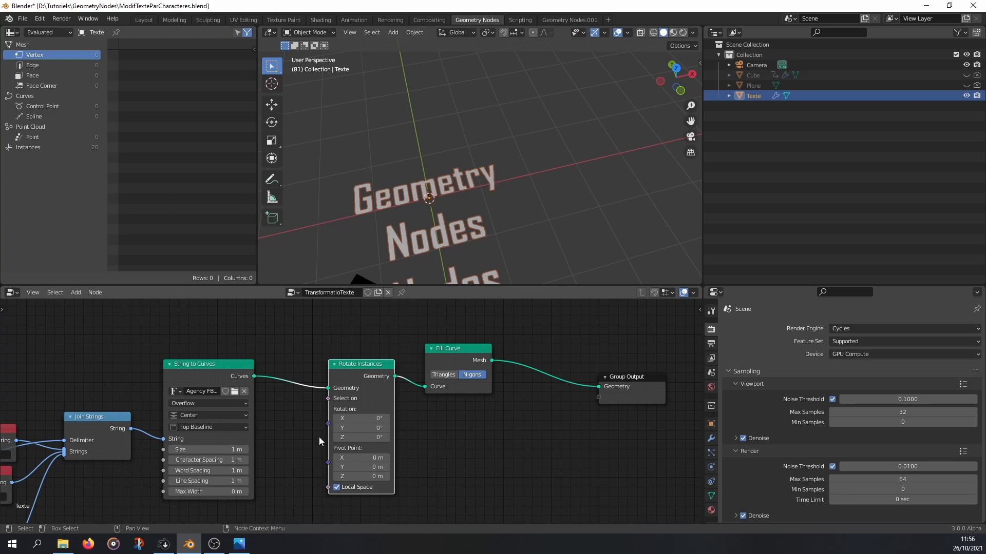
pyautogui.moveTo(289, 469); pyautogui.dragTo(319, 396, button='middle')
pyautogui.hotkey('shift', 'a')
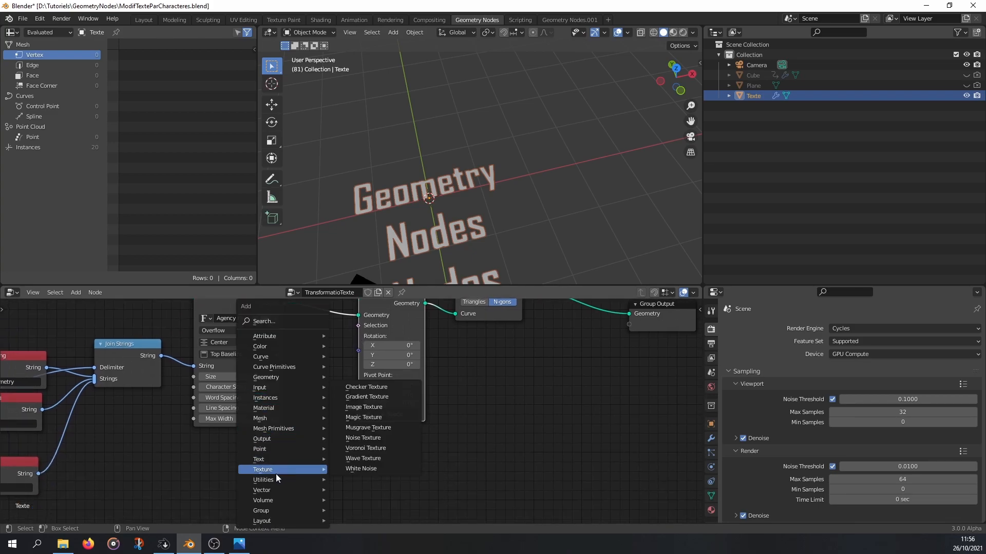
pyautogui.moveTo(273, 478)
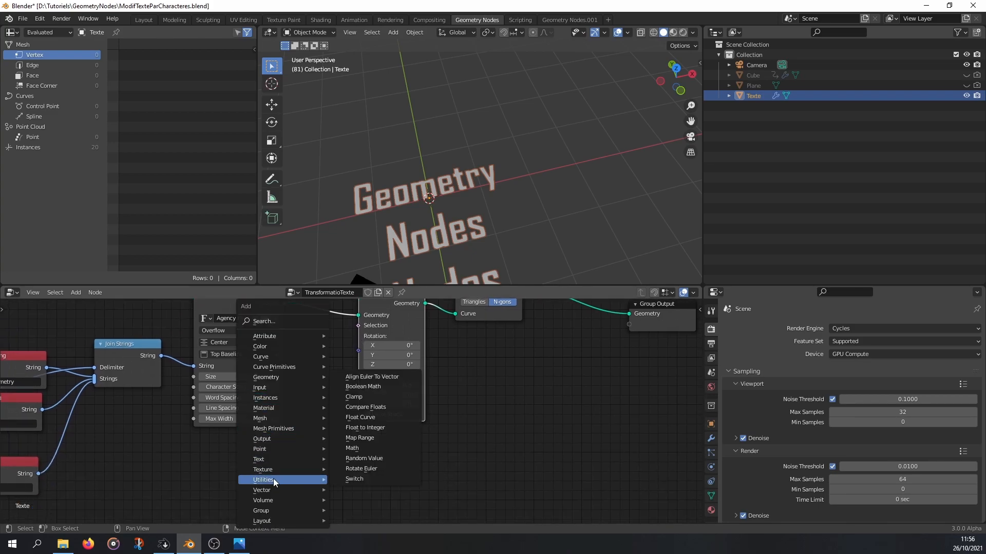
pyautogui.click(366, 458)
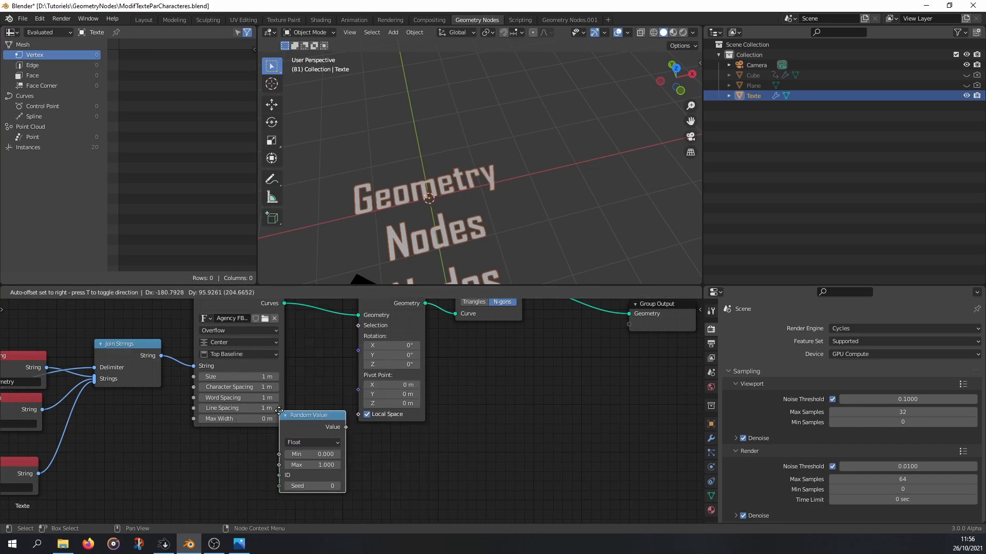
pyautogui.click(326, 437)
# Step: Enlarge the node editor and place Random Value in the gap made by moving String to Curves away from Rotate Instances
pyautogui.moveTo(380, 449); pyautogui.dragTo(320, 445, button='middle')
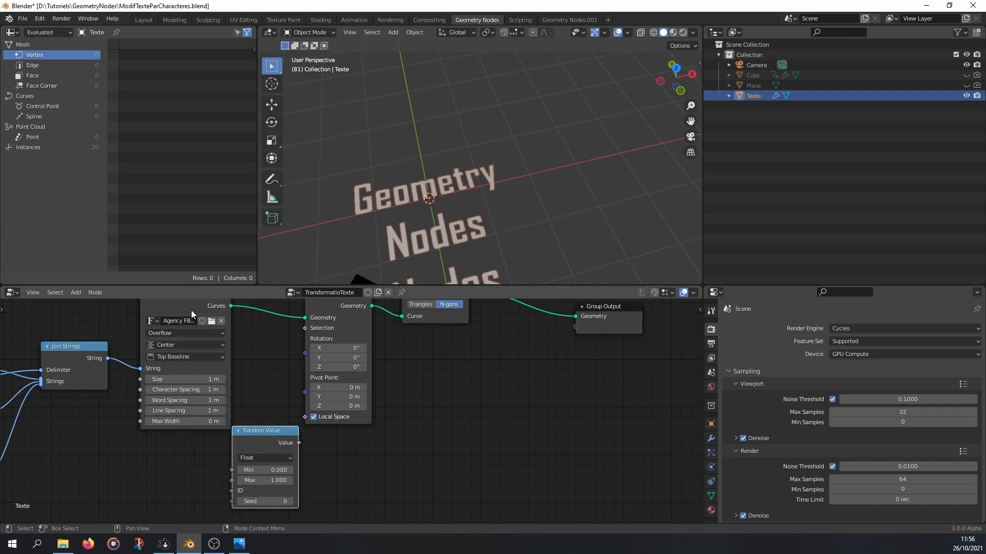
pyautogui.moveTo(192, 310); pyautogui.dragTo(126, 308)
pyautogui.moveTo(333, 285); pyautogui.dragTo(334, 132)
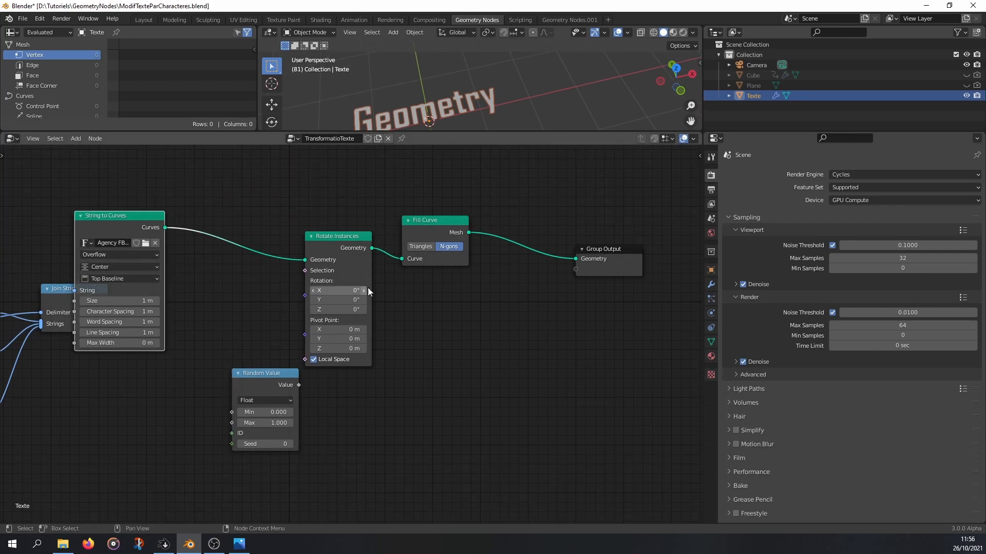
pyautogui.moveTo(362, 287); pyautogui.dragTo(431, 309, button='middle')
pyautogui.moveTo(334, 395); pyautogui.dragTo(307, 347)
pyautogui.scroll(1, 312, 375)
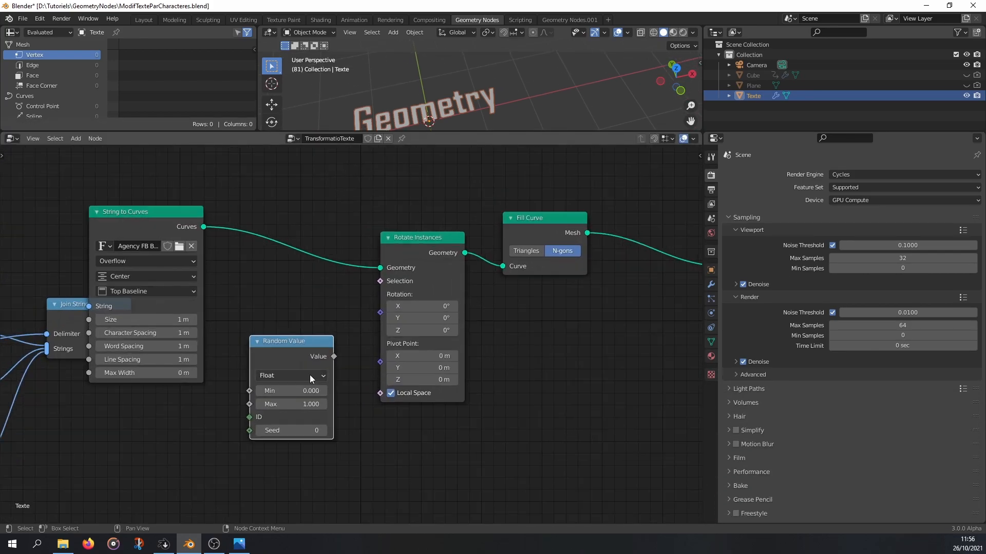
# Step: Set the Random Value data type to Vector and move the node up beside Rotate Instances
pyautogui.click(286, 377)
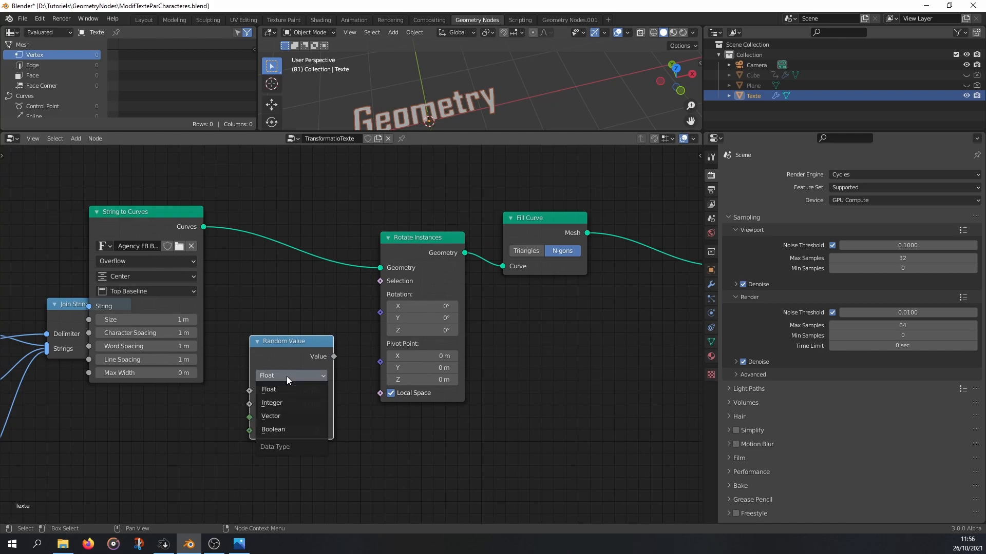
pyautogui.click(277, 375)
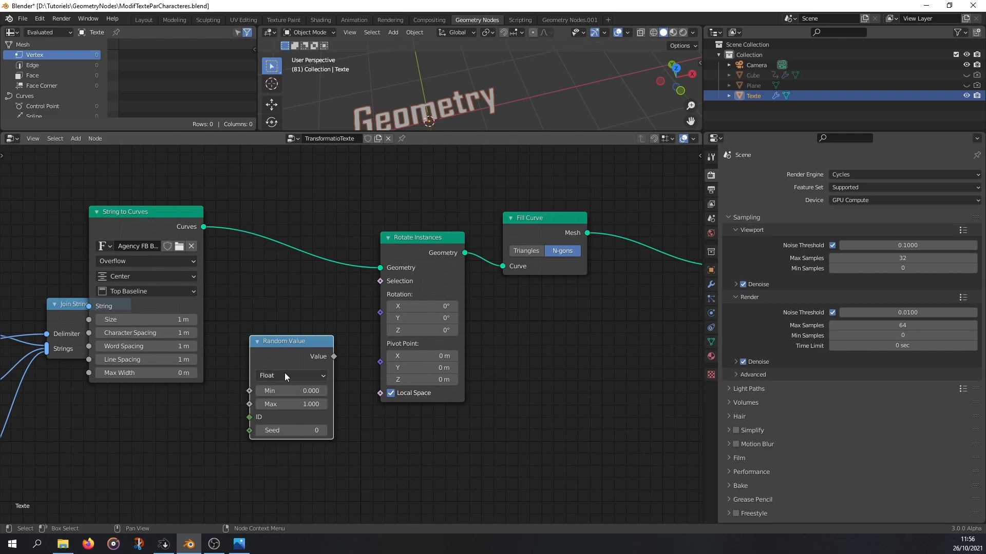
pyautogui.click(279, 371)
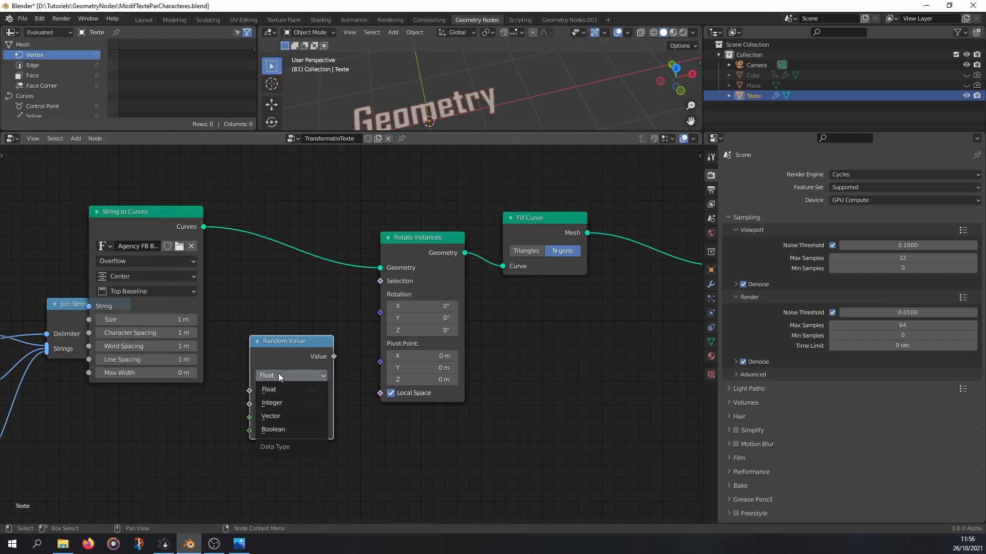
pyautogui.click(274, 416)
pyautogui.moveTo(288, 342); pyautogui.dragTo(300, 294)
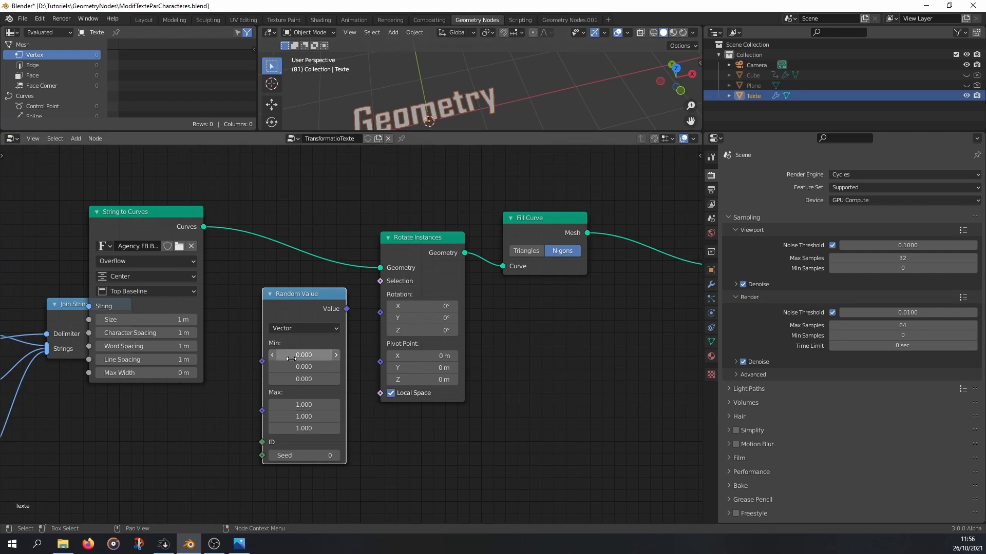
pyautogui.keyDown('shift'); pyautogui.moveTo(402, 97); pyautogui.dragTo(405, 63, button='middle'); pyautogui.keyUp('shift')
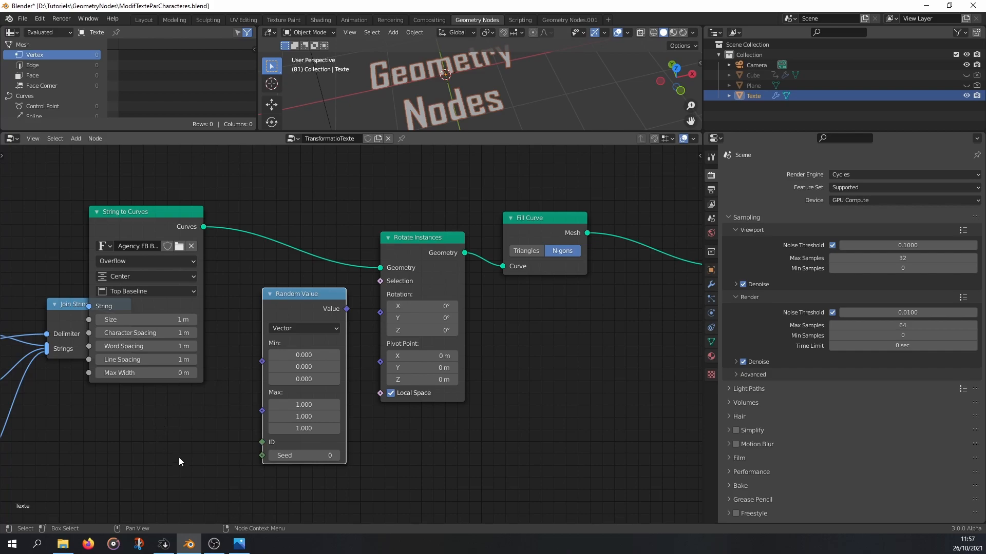
pyautogui.moveTo(178, 460); pyautogui.dragTo(228, 442, button='middle')
pyautogui.hotkey('shift', 'a')
pyautogui.moveTo(207, 438)
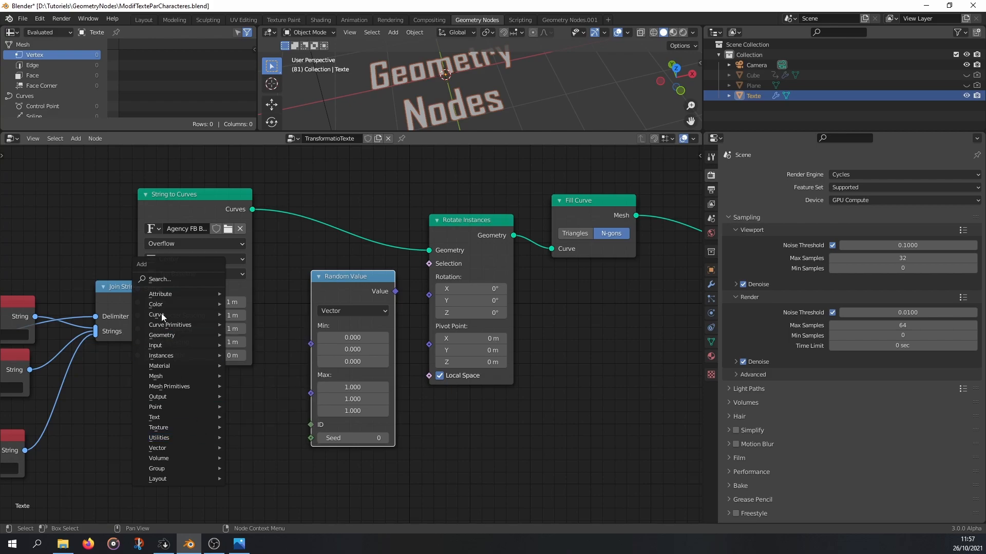
pyautogui.moveTo(168, 308)
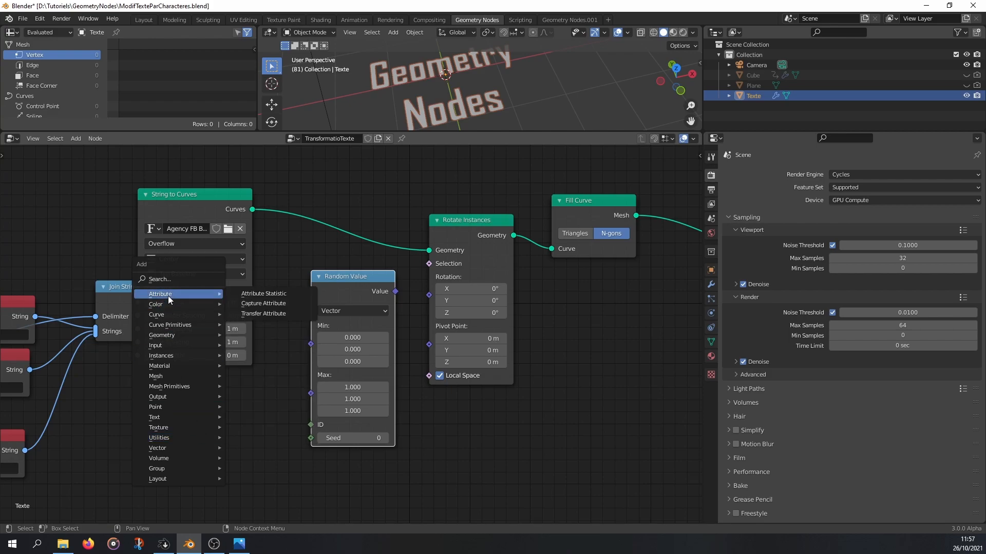
# Step: Connect the Random Value output to the Rotation input of Rotate Instances and enlarge the 3D viewport
pyautogui.moveTo(408, 317); pyautogui.dragTo(436, 309, button='middle')
pyautogui.moveTo(423, 283); pyautogui.dragTo(457, 288)
pyautogui.moveTo(493, 118); pyautogui.dragTo(492, 48, button='middle')
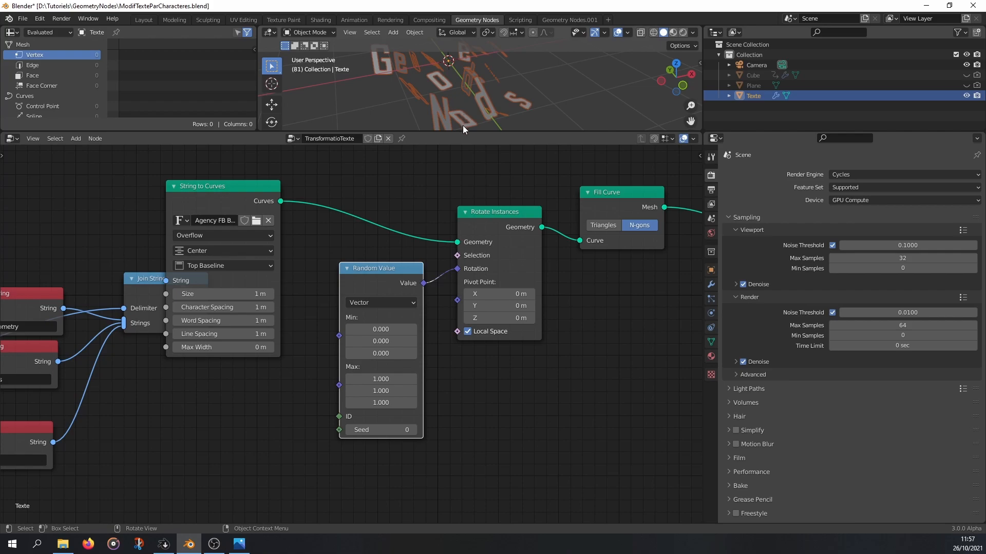
pyautogui.moveTo(464, 132); pyautogui.dragTo(457, 223)
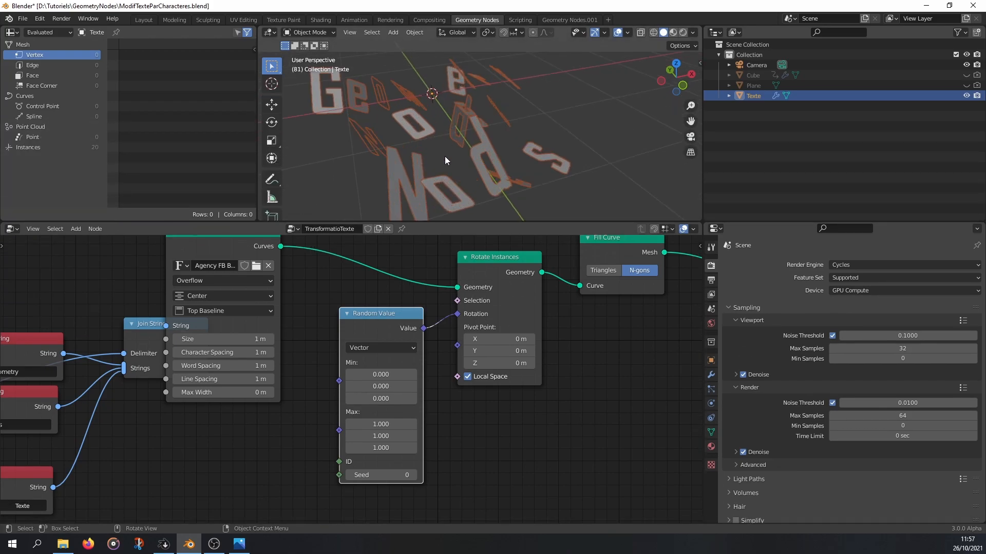
# Step: Set all three Max components of Random Value to 0
pyautogui.moveTo(381, 386)
pyautogui.mouseDown(button='middle')
pyautogui.moveTo(404, 384)
pyautogui.moveTo(395, 383)
pyautogui.mouseUp(button='middle')
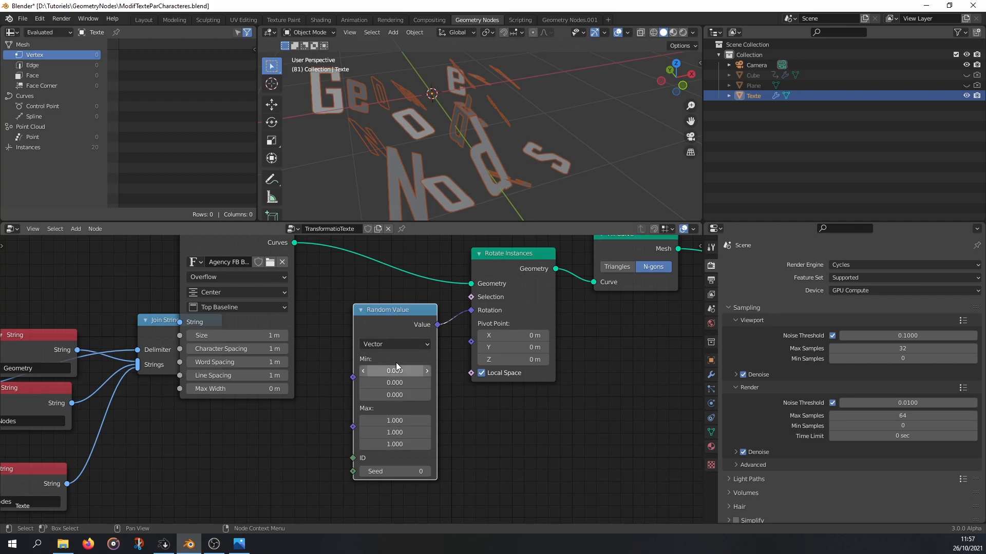
pyautogui.moveTo(397, 421); pyautogui.dragTo(396, 444)
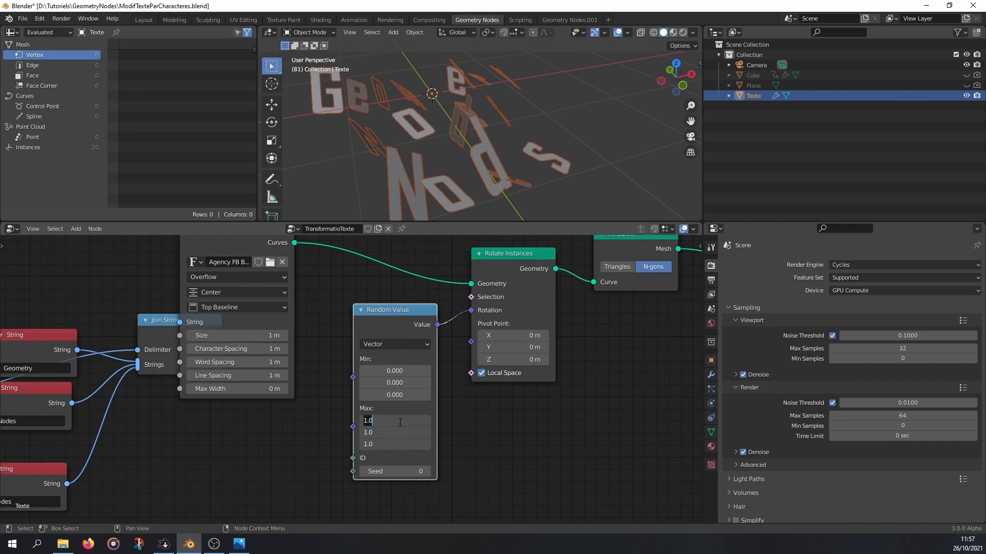
pyautogui.write('0')
pyautogui.press('Return')
# Step: Try driving the Min and Max vectors of Random Value with two separate Combine XYZ nodes
pyautogui.moveTo(477, 404); pyautogui.dragTo(503, 393, button='middle')
pyautogui.scroll(-2, 502, 394)
pyautogui.scroll(-1, 466, 403)
pyautogui.moveTo(426, 318); pyautogui.dragTo(437, 320)
pyautogui.hotkey('shift', 'a')
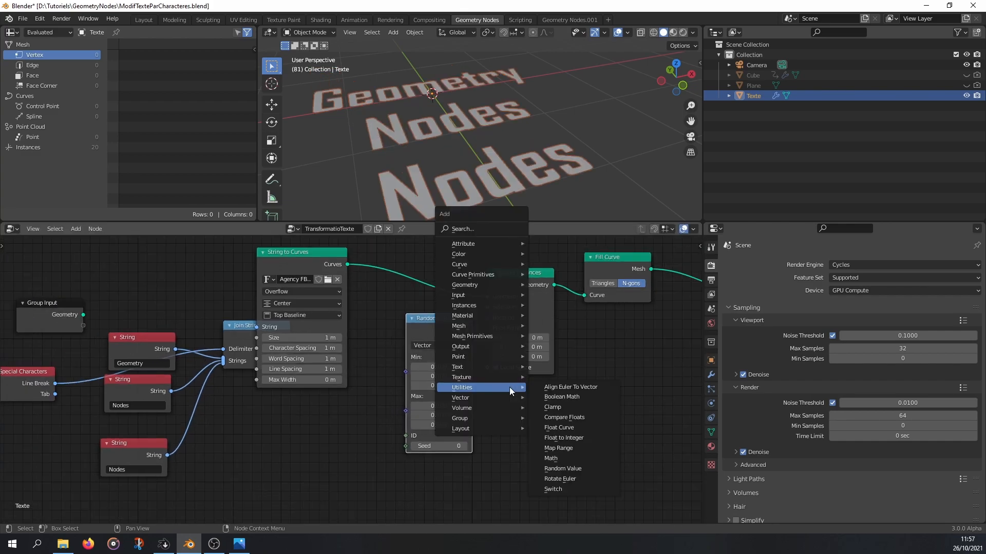
pyautogui.moveTo(476, 396)
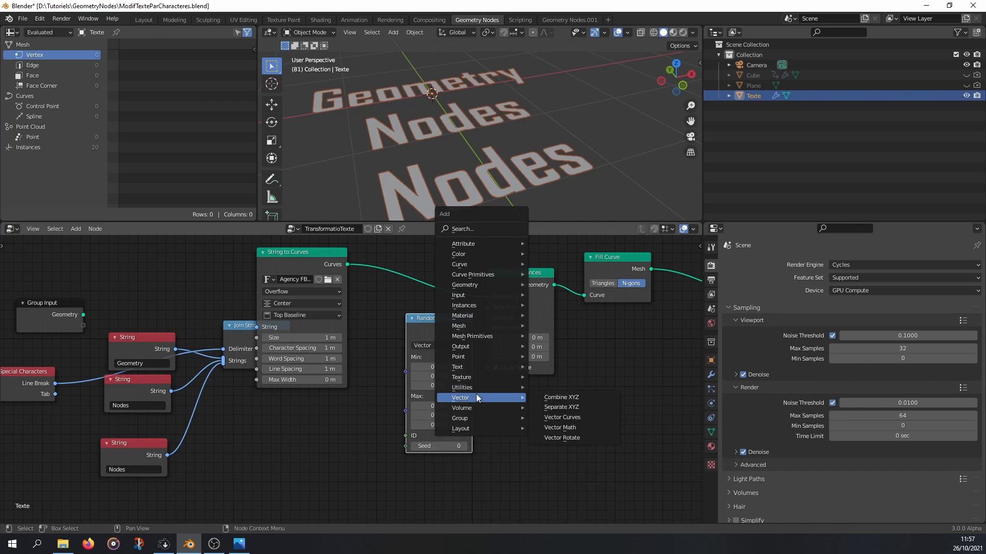
pyautogui.click(558, 400)
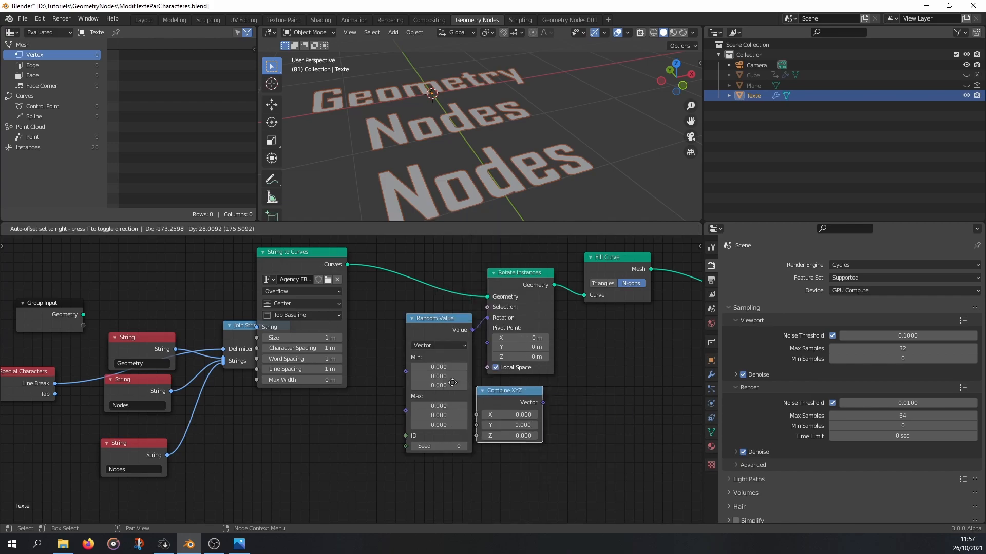
pyautogui.click(320, 407)
pyautogui.moveTo(380, 419); pyautogui.dragTo(406, 371)
pyautogui.hotkey('shift', 'd')
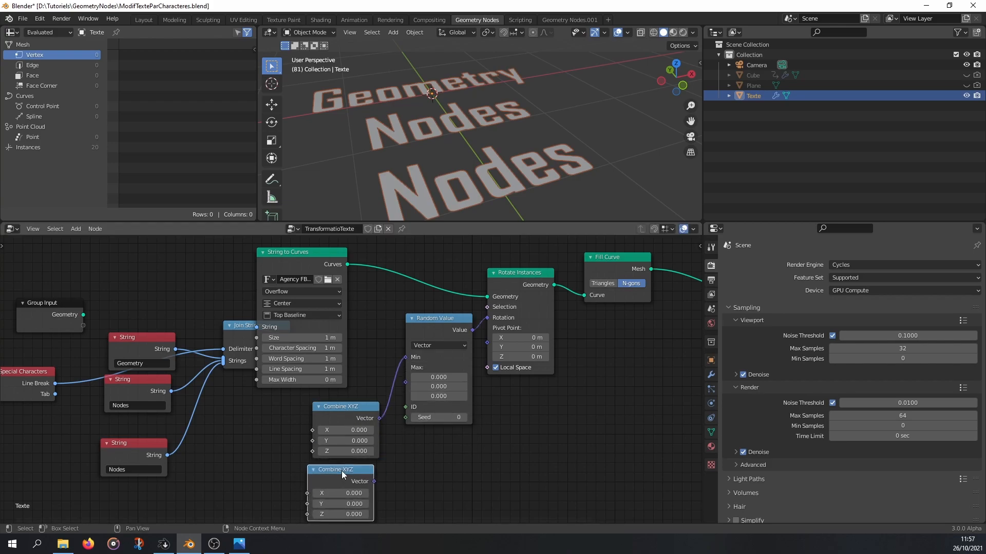
pyautogui.click(341, 478)
pyautogui.moveTo(347, 407); pyautogui.dragTo(344, 400)
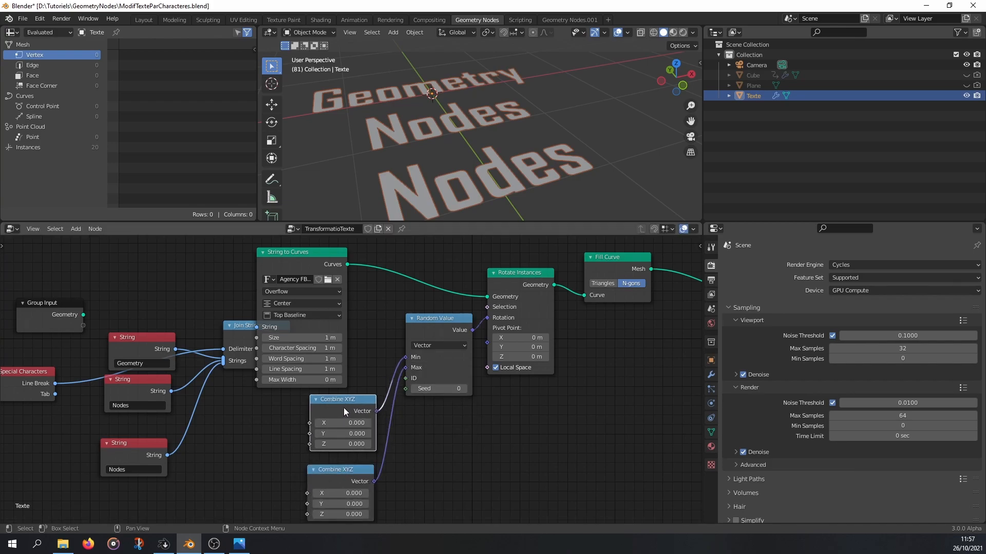
# Step: Delete both Combine XYZ nodes
pyautogui.press('x')
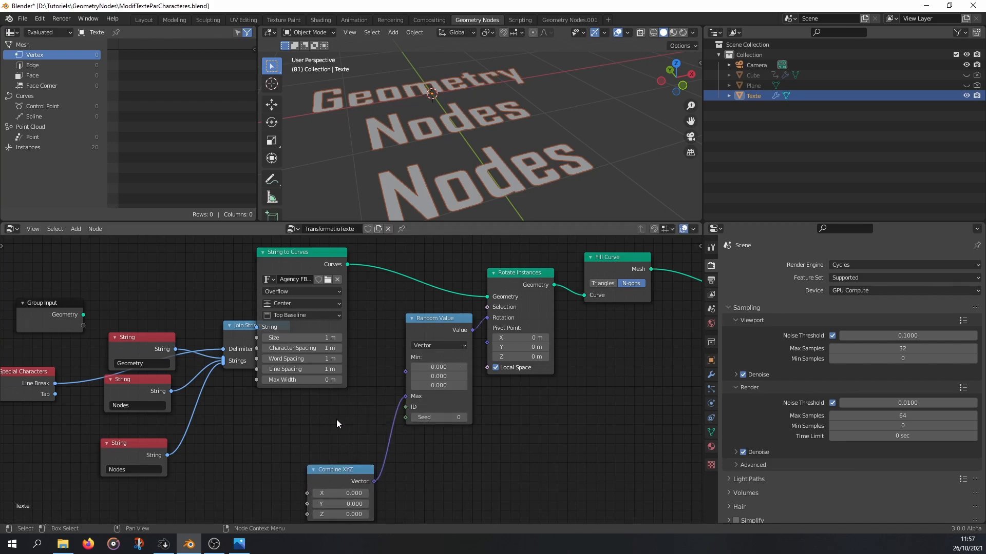
pyautogui.click(339, 468)
pyautogui.press('x')
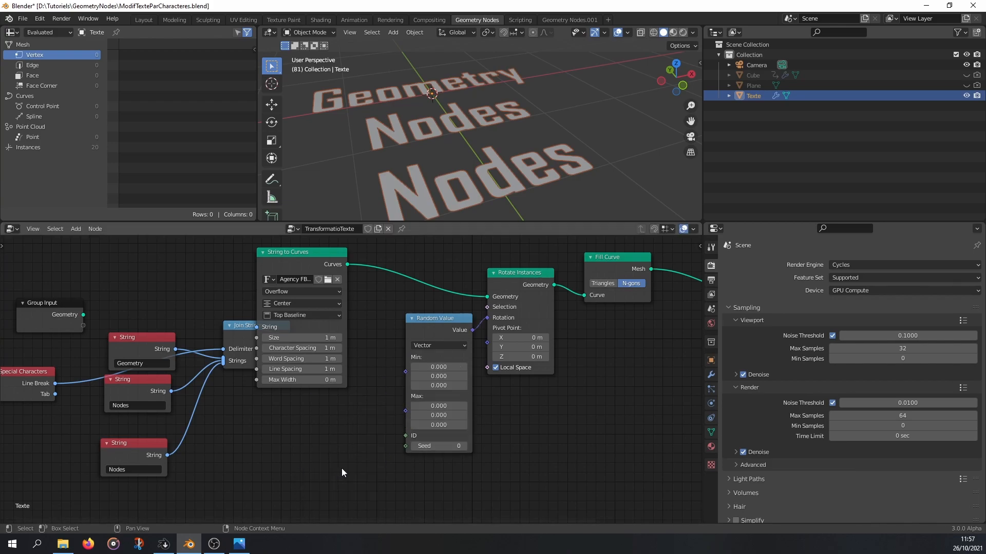
# Step: Try a random Z rotation range with Min Z at -pi and Max Z at pi in Random Value
pyautogui.click(439, 385)
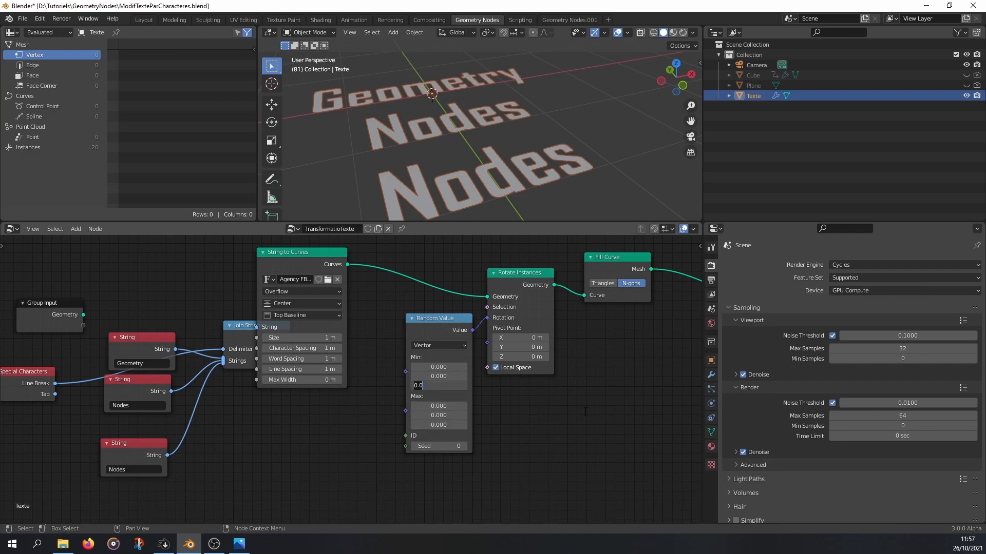
pyautogui.press('BackSpace')
pyautogui.press('Return')
pyautogui.click(442, 425)
pyautogui.press('BackSpace')
pyautogui.write('pi')
pyautogui.press('Return')
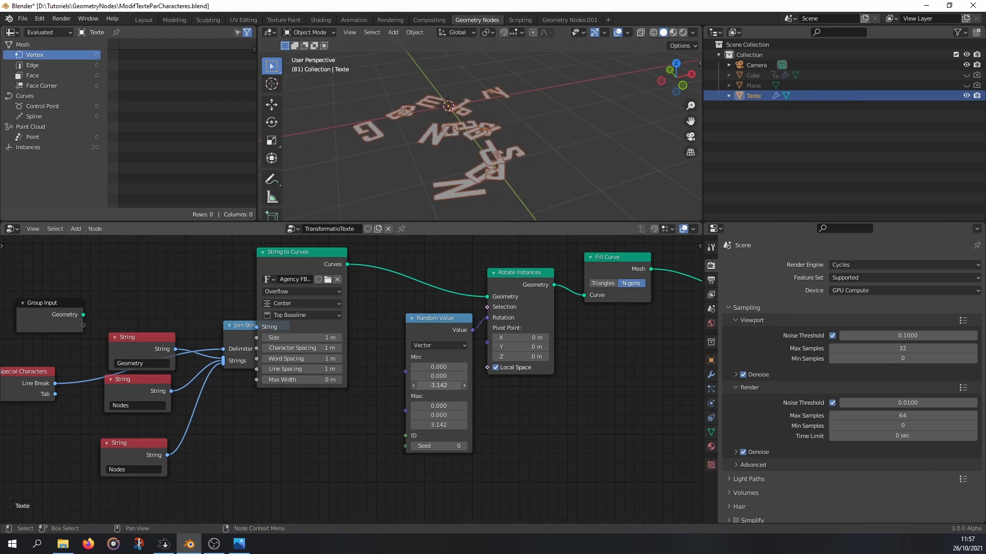
# Step: Limit the random Z rotation by setting Min Z to -pi/10 and Max Z to pi/10 in Random Value
pyautogui.click(446, 386)
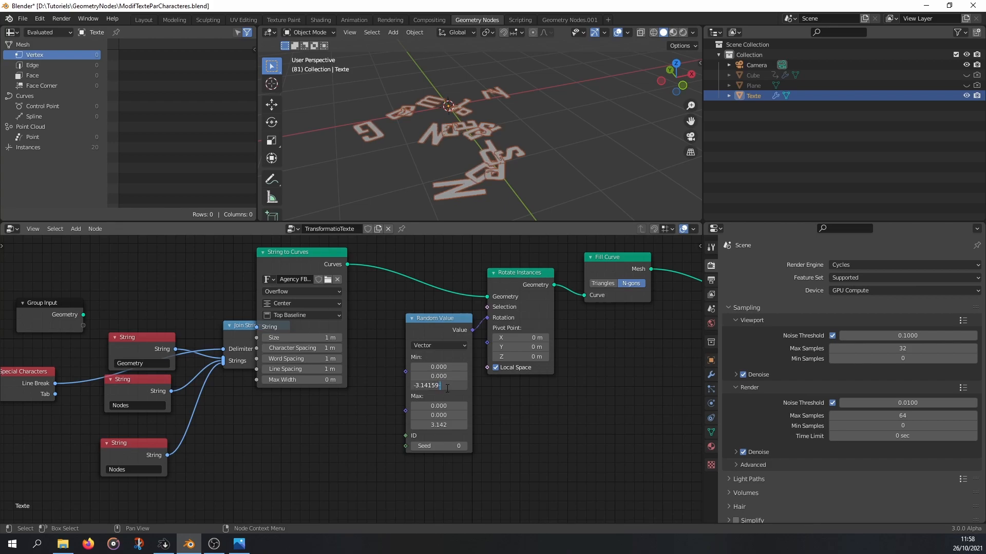
pyautogui.press('Return')
pyautogui.click(446, 425)
pyautogui.write('pi/1')
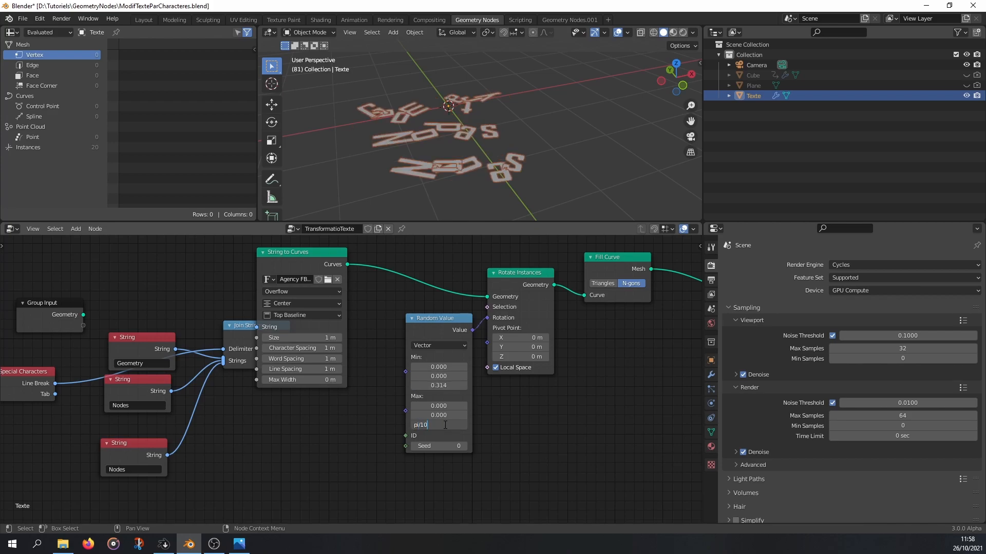
pyautogui.write('0')
pyautogui.press('Return')
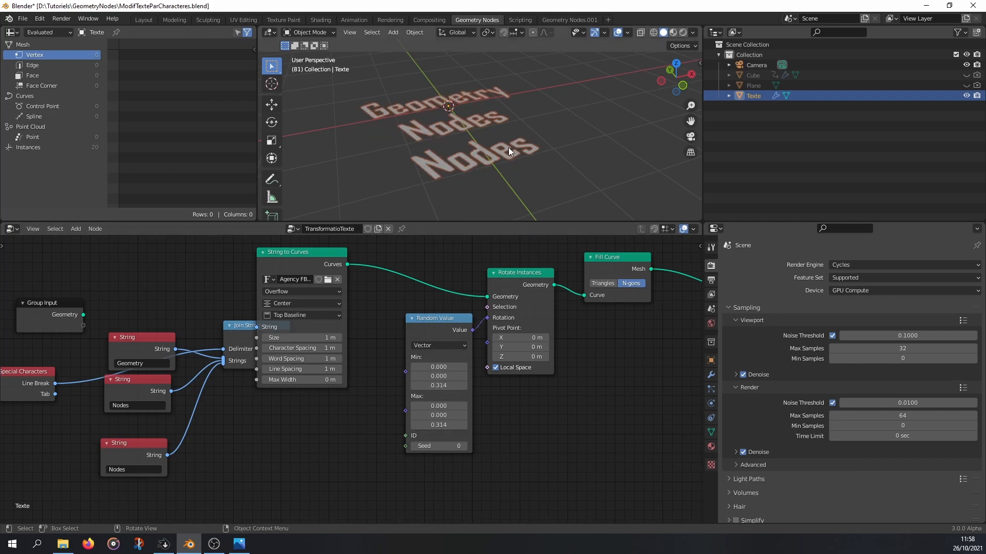
pyautogui.click(420, 385)
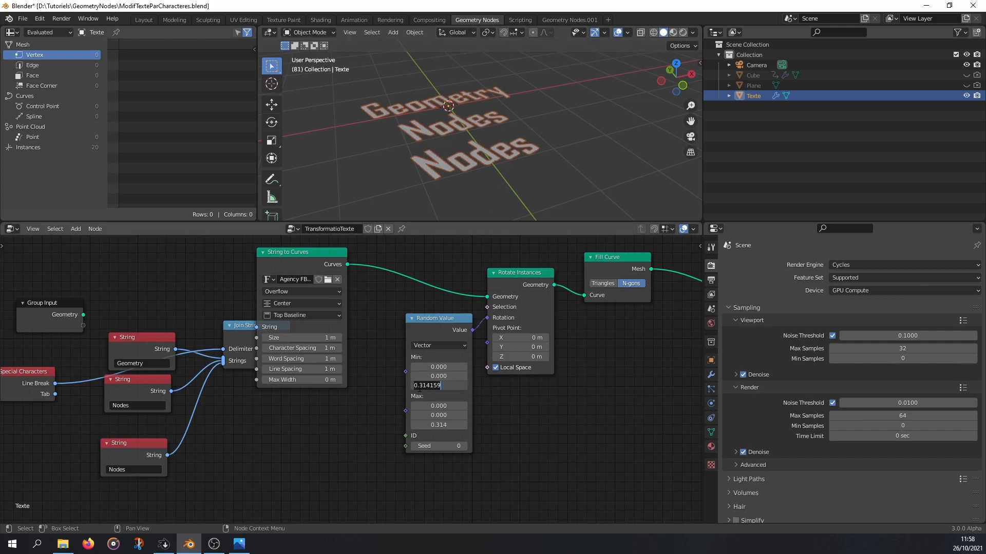
pyautogui.click(415, 387)
pyautogui.write('-')
pyautogui.press('Return')
# Step: Increase the character spacing in String to Curves to about 1.18 m
pyautogui.moveTo(519, 150); pyautogui.dragTo(496, 206, button='middle')
pyautogui.moveTo(503, 168); pyautogui.dragTo(429, 162, button='middle')
pyautogui.moveTo(516, 146)
pyautogui.mouseDown(button='middle')
pyautogui.moveTo(504, 162)
pyautogui.moveTo(530, 134)
pyautogui.mouseUp(button='middle')
pyautogui.moveTo(300, 348); pyautogui.dragTo(353, 348)
# Step: Move Random Value below Rotate Instances and insert a Translate Instances node between Rotate Instances and Fill Curve
pyautogui.click(426, 326)
pyautogui.moveTo(427, 326); pyautogui.dragTo(420, 381)
pyautogui.hotkey('shift', 'a')
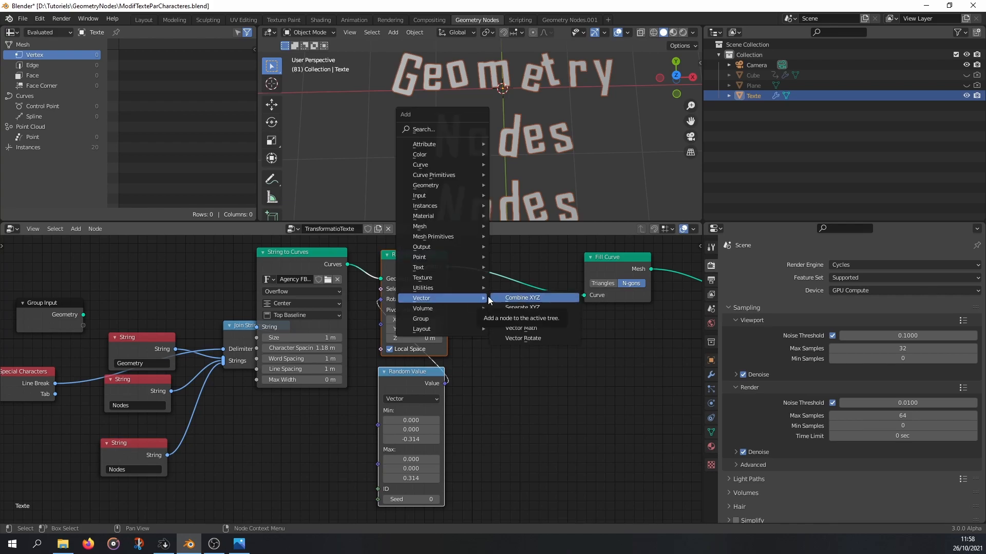
pyautogui.moveTo(429, 206)
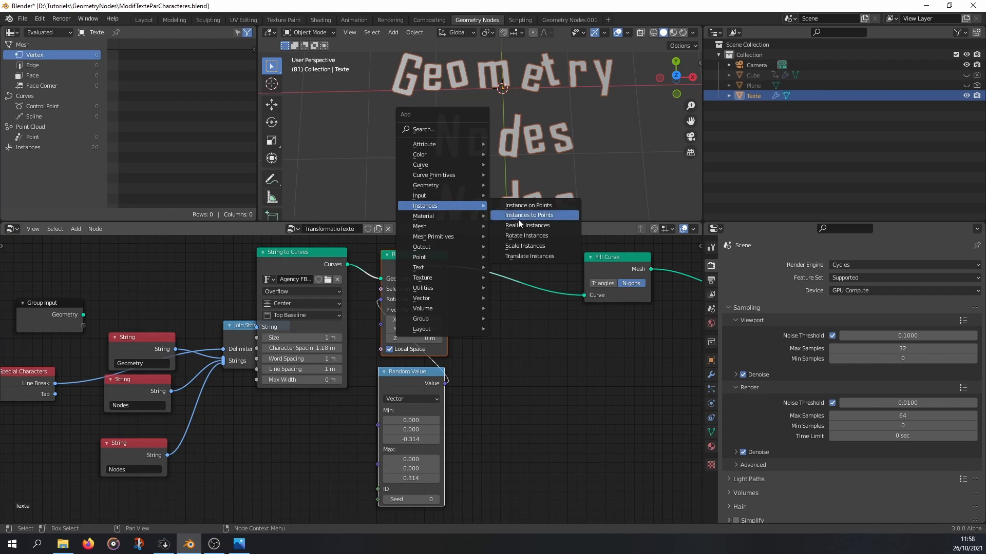
pyautogui.click(529, 260)
pyautogui.click(522, 289)
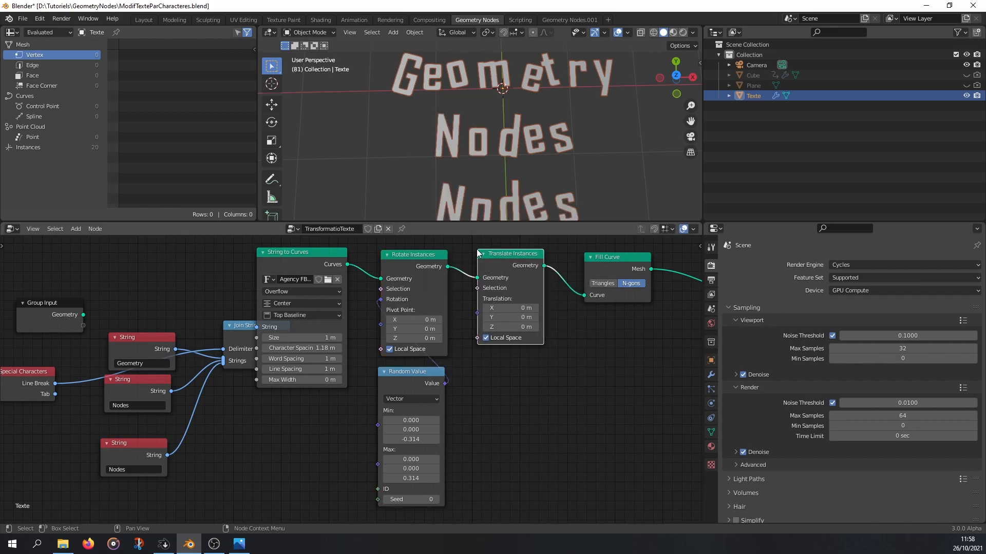
pyautogui.moveTo(524, 261); pyautogui.dragTo(533, 258)
pyautogui.moveTo(511, 272); pyautogui.dragTo(511, 273, button='middle')
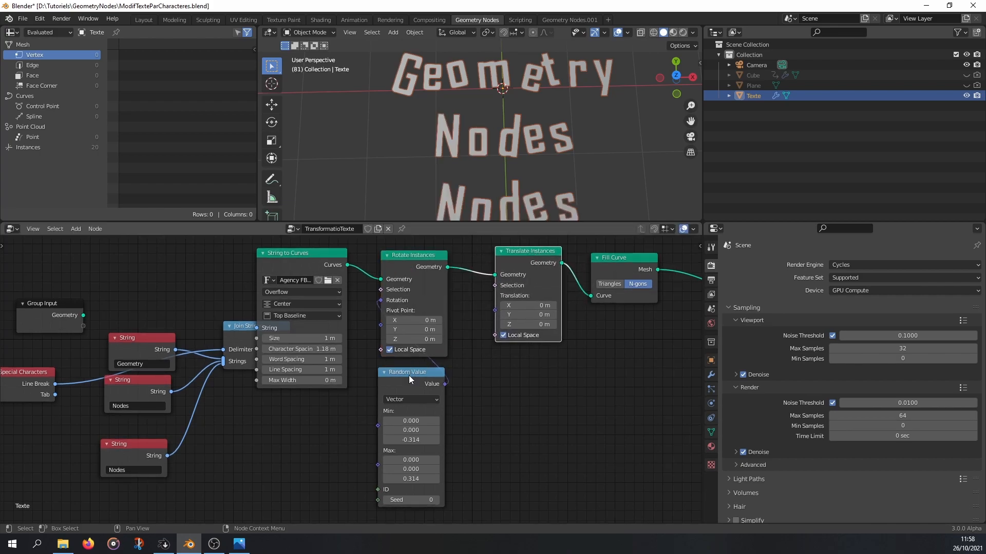
# Step: Duplicate the Random Value node and connect the copy to the Translation input of Translate Instances
pyautogui.hotkey('shift', 'd')
pyautogui.click(496, 399)
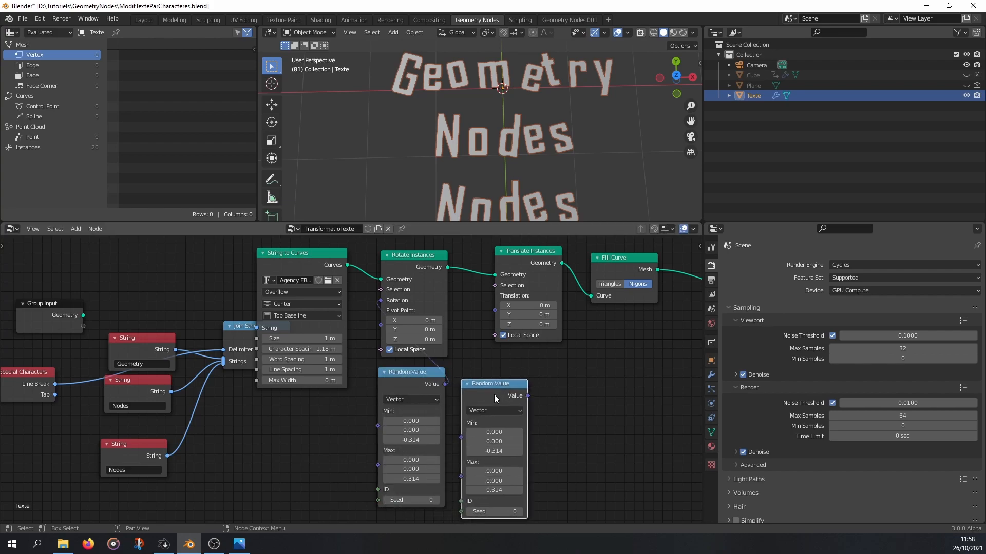
pyautogui.moveTo(528, 396); pyautogui.dragTo(496, 302)
pyautogui.moveTo(506, 382); pyautogui.dragTo(508, 362)
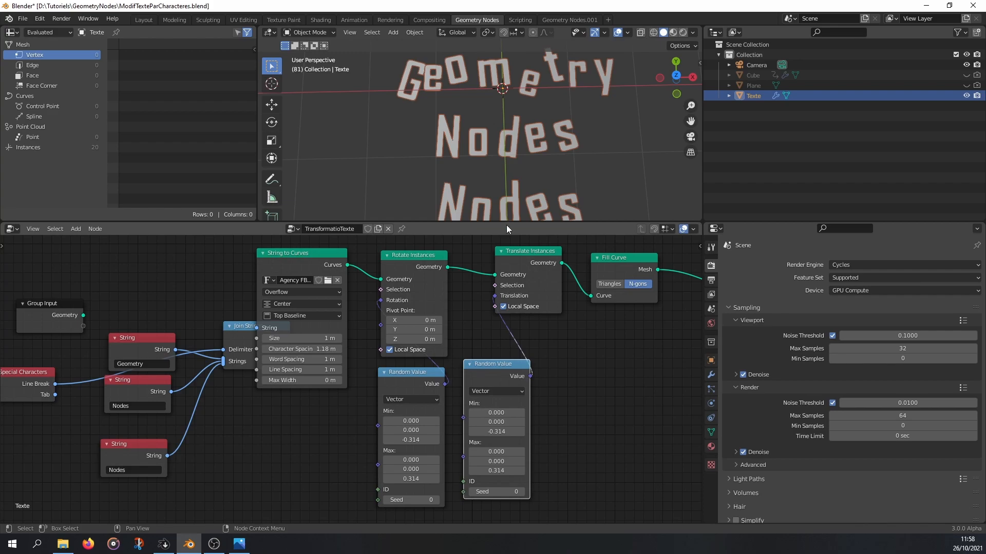
pyautogui.moveTo(571, 140); pyautogui.dragTo(492, 159, button='middle')
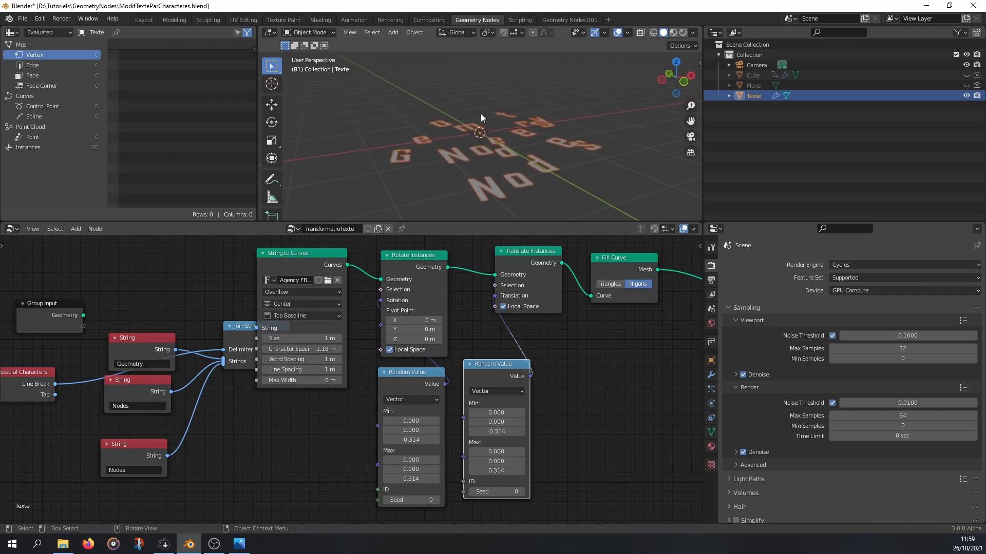
# Step: Set the translation Random Value's Min Z to -0.1 and Max Z to 0.1
pyautogui.doubleClick(507, 432)
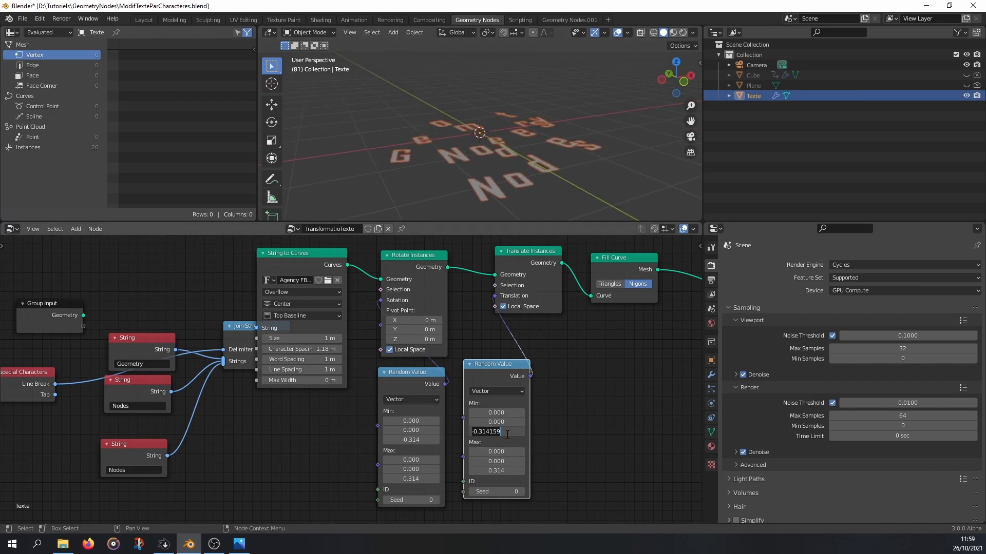
pyautogui.press('BackSpace')
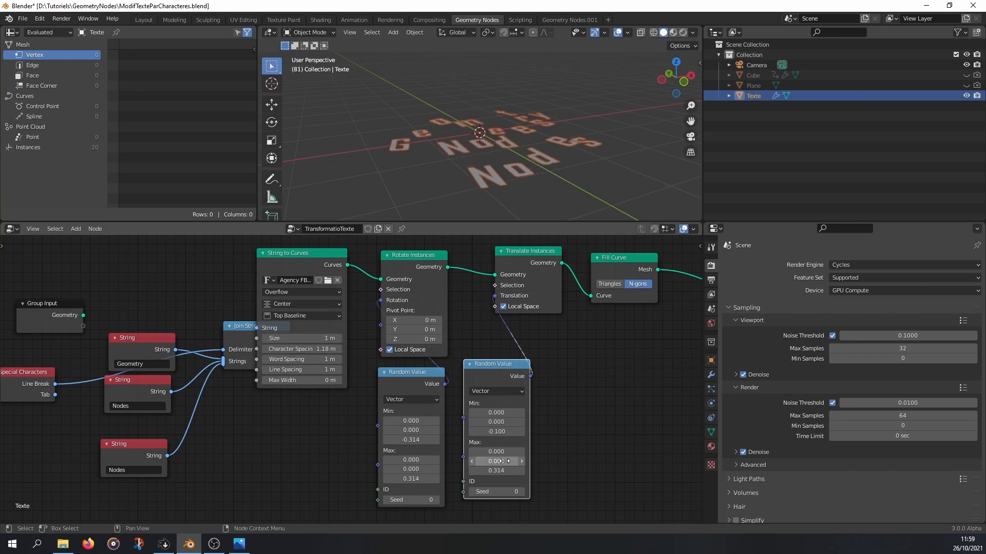
pyautogui.moveTo(501, 154); pyautogui.dragTo(501, 101, button='middle')
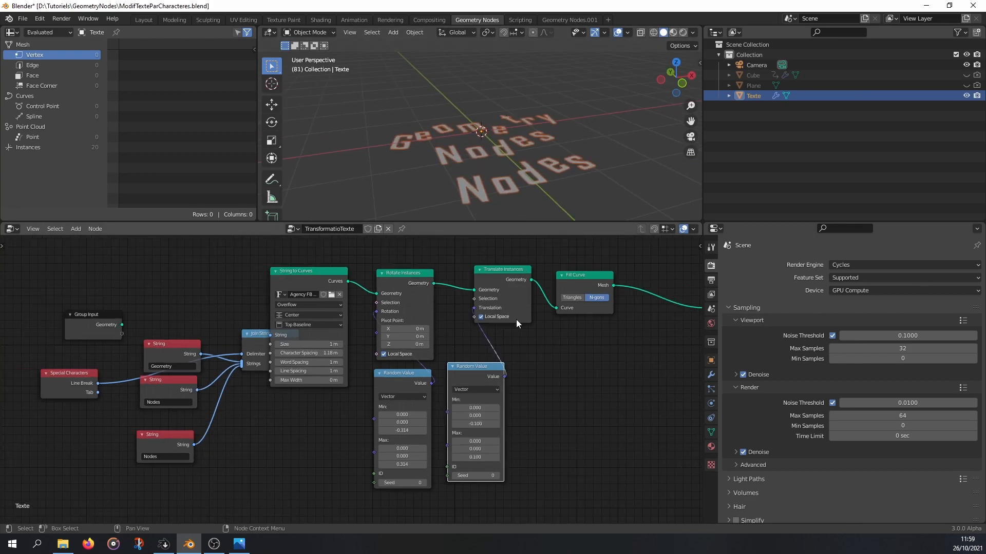
# Step: Make room after Translate Instances and insert a Scale Instances node between it and Fill Curve
pyautogui.click(513, 278)
pyautogui.moveTo(513, 279); pyautogui.dragTo(498, 287)
pyautogui.moveTo(521, 120)
pyautogui.mouseDown(button='middle')
pyautogui.moveTo(519, 105)
pyautogui.moveTo(497, 87)
pyautogui.moveTo(505, 115)
pyautogui.mouseUp(button='middle')
pyautogui.moveTo(583, 276); pyautogui.dragTo(629, 274)
pyautogui.hotkey('shift', 'a')
pyautogui.moveTo(550, 315)
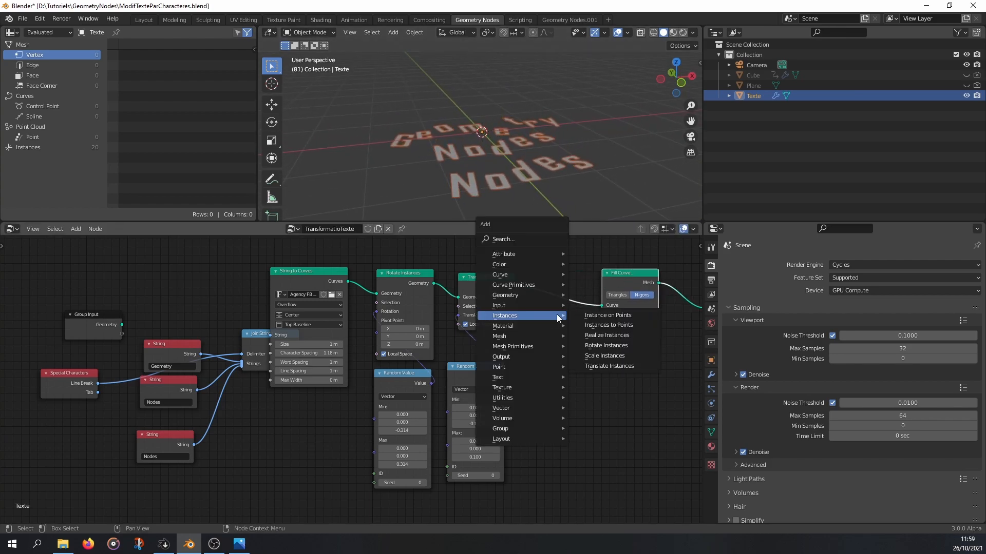
pyautogui.click(599, 354)
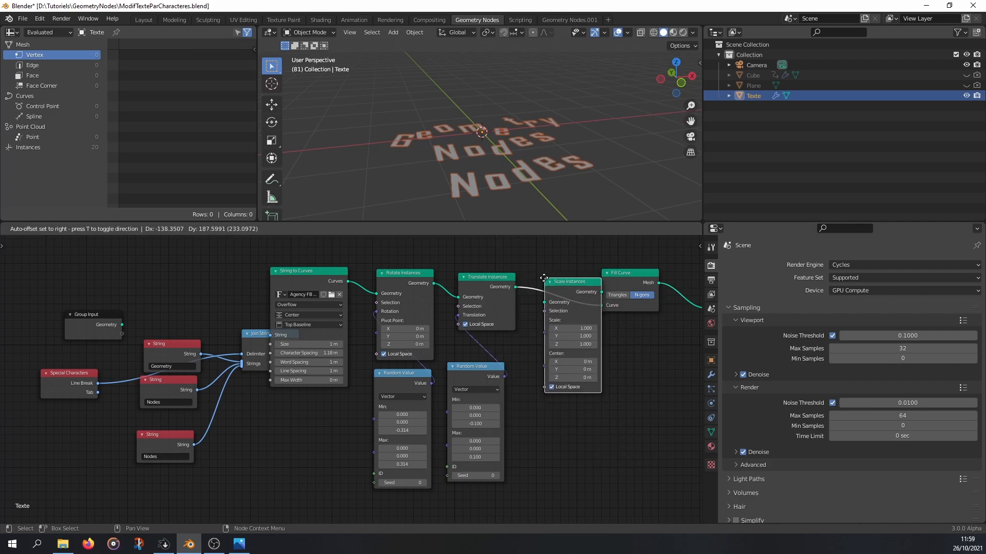
pyautogui.click(571, 273)
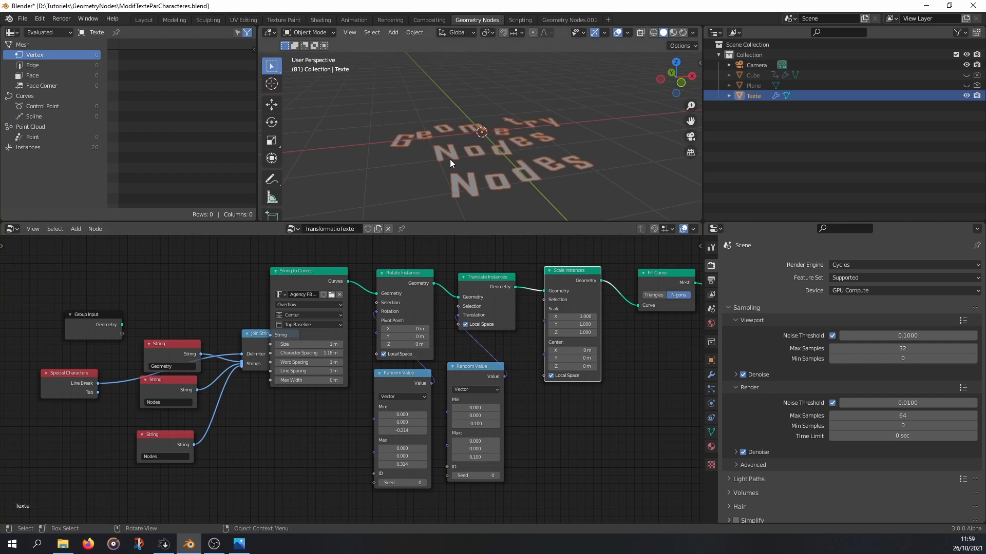
# Step: Duplicate the translation Random Value node and place the copy below Scale Instances
pyautogui.click(475, 368)
pyautogui.moveTo(479, 375); pyautogui.dragTo(424, 348, button='middle')
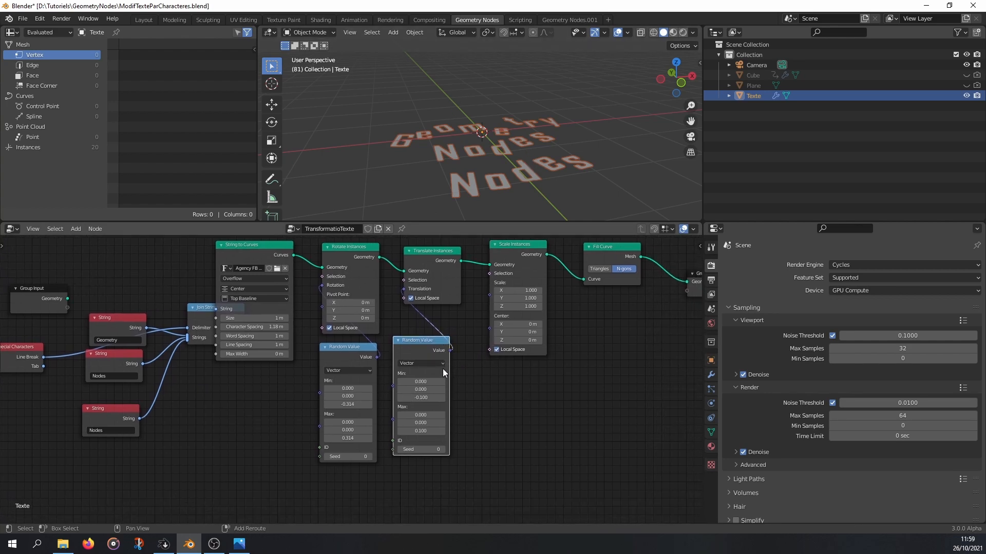
pyautogui.hotkey('shift', 'd')
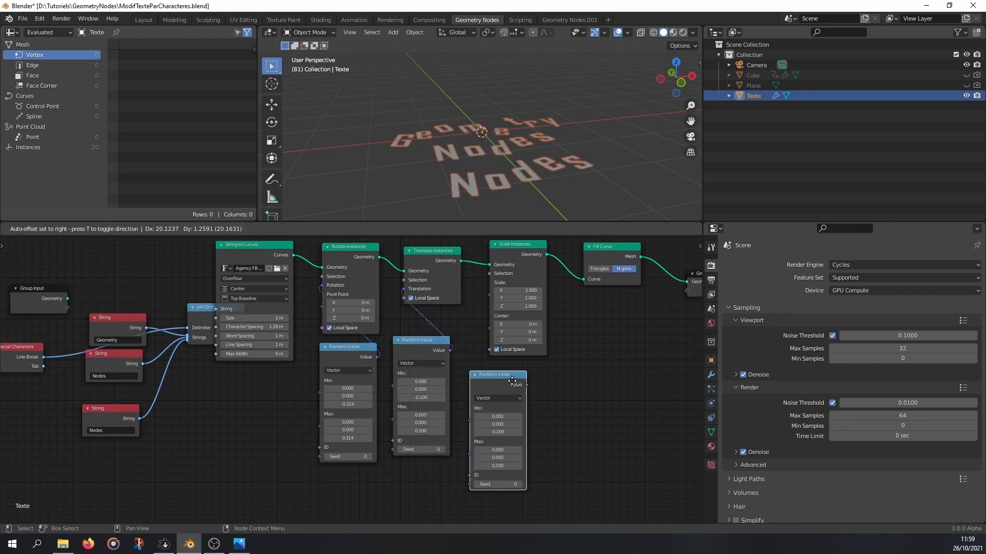
pyautogui.click(518, 380)
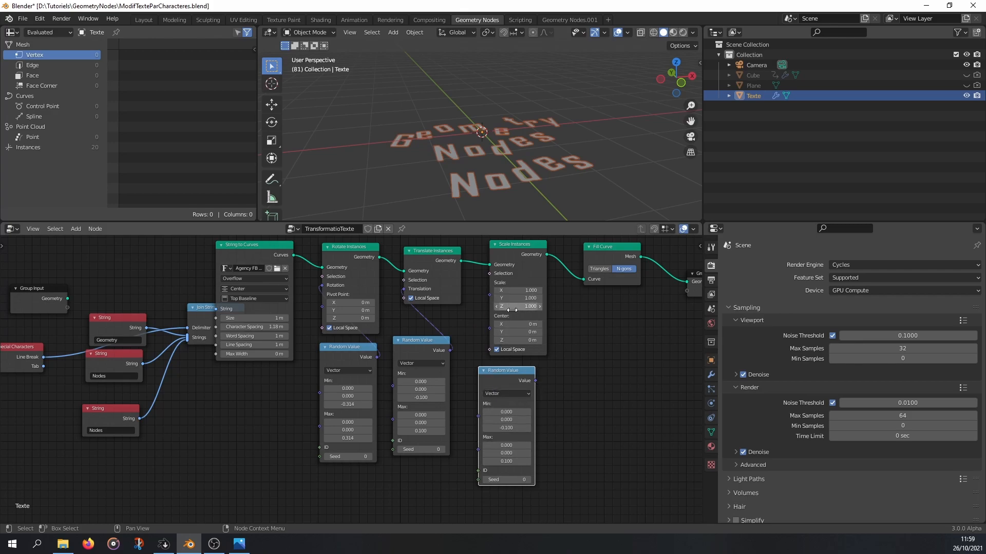
# Step: Switch the new Random Value to Float and connect it to the Scale input of Scale Instances
pyautogui.click(519, 394)
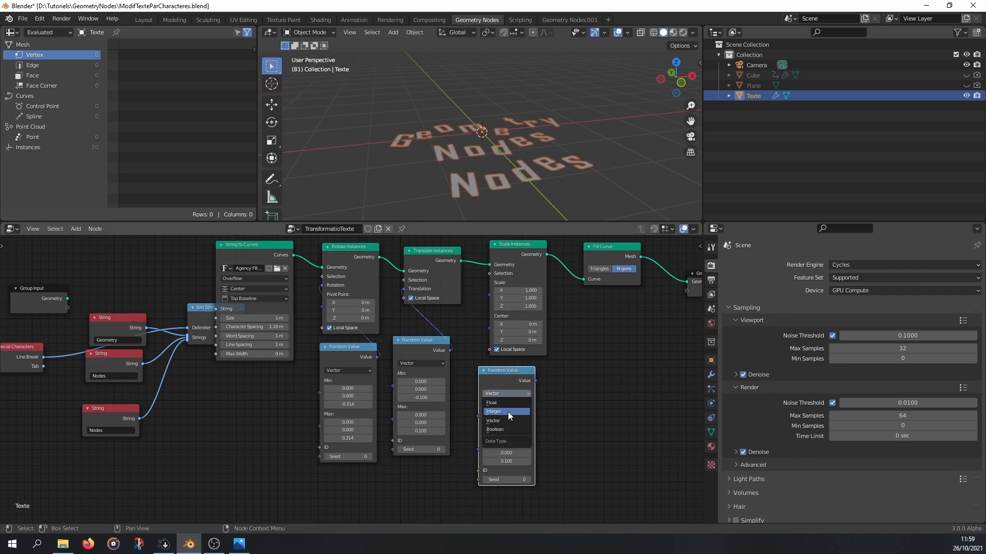
pyautogui.click(507, 412)
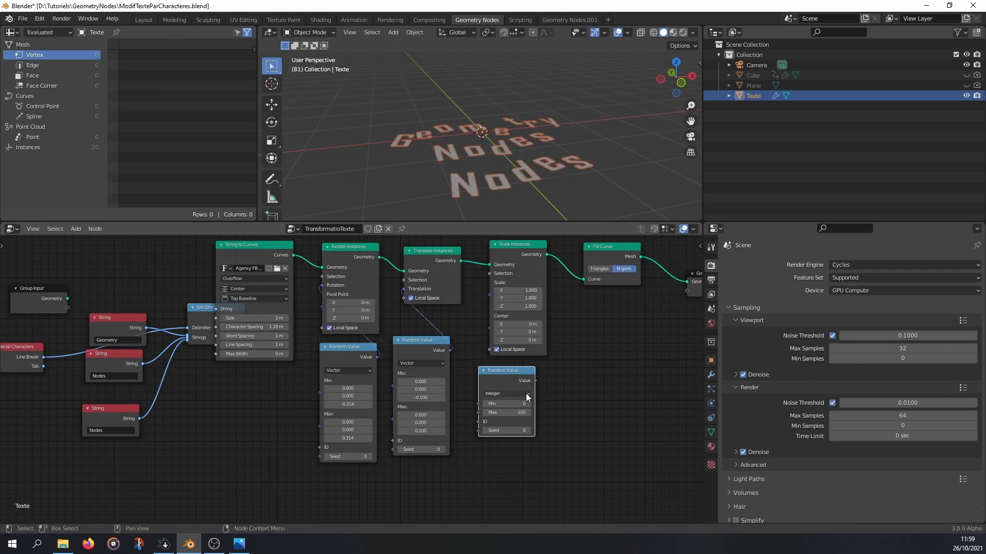
pyautogui.click(527, 393)
pyautogui.click(512, 402)
pyautogui.moveTo(535, 380); pyautogui.dragTo(489, 294)
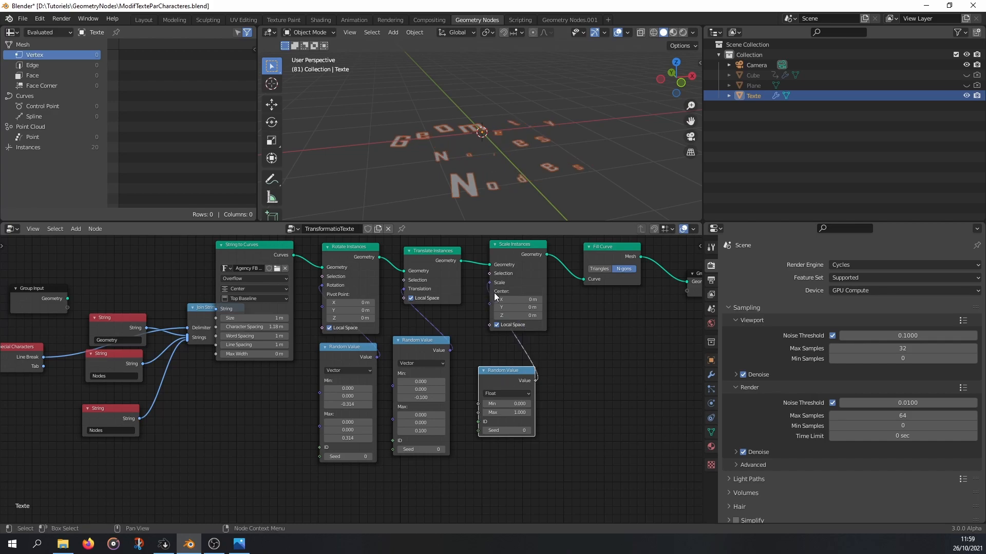
# Step: Try a minimum of 0.25 for the random character scale
pyautogui.scroll(2, 507, 343)
pyautogui.moveTo(491, 195)
pyautogui.mouseDown(button='middle')
pyautogui.moveTo(477, 187)
pyautogui.moveTo(485, 213)
pyautogui.mouseUp(button='middle')
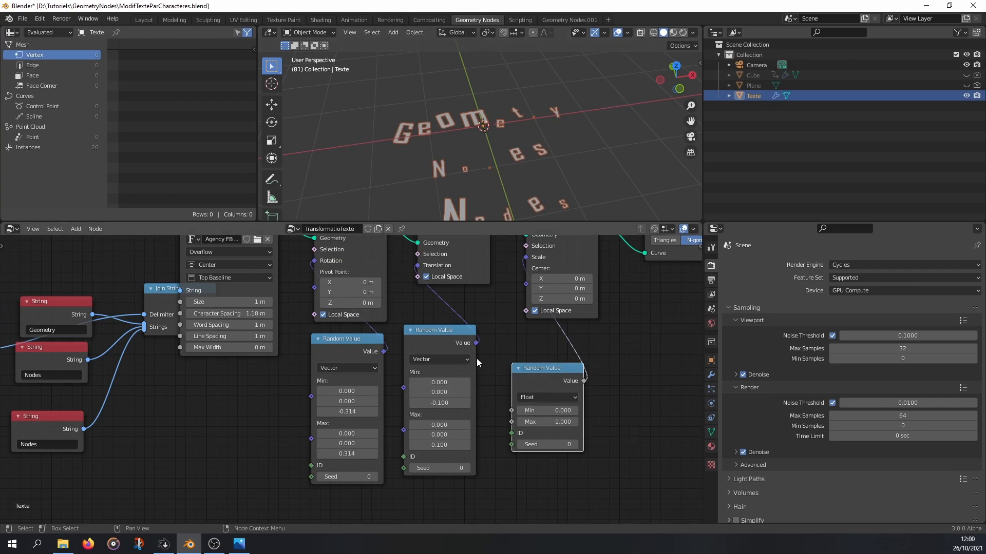
pyautogui.click(548, 414)
pyautogui.write('0.25')
pyautogui.press('Return')
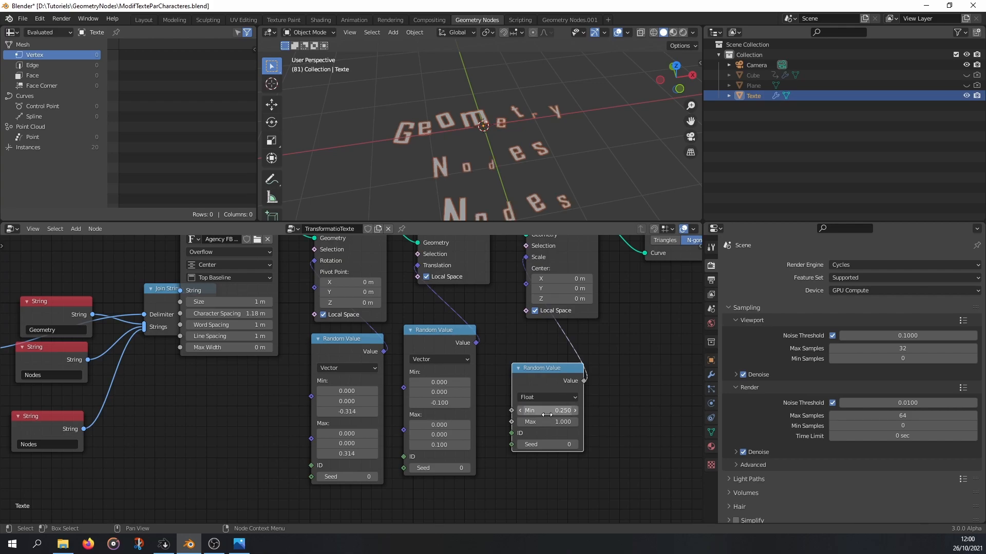
# Step: Set the minimum of the random character scale to 0.5 and view the text from a new angle
pyautogui.click(547, 415)
pyautogui.press('BackSpace')
pyautogui.press('BackSpace')
pyautogui.write('5')
pyautogui.press('Return')
pyautogui.moveTo(535, 167); pyautogui.dragTo(512, 164, button='middle')
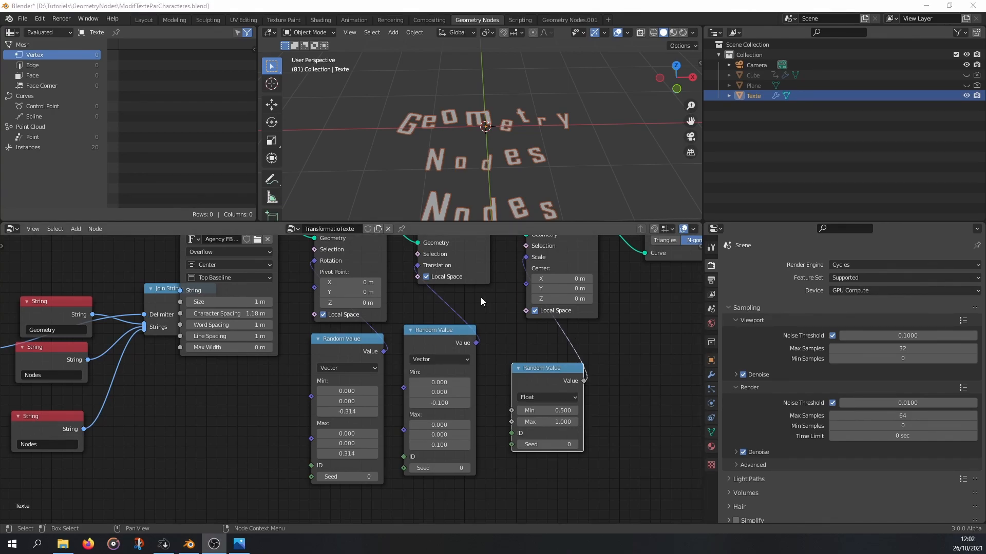
pyautogui.moveTo(547, 175); pyautogui.dragTo(544, 154, button='middle')
# Step: Search the available geometry nodes for an extrude node
pyautogui.scroll(-2, 606, 355)
pyautogui.moveTo(571, 389); pyautogui.dragTo(479, 421, button='middle')
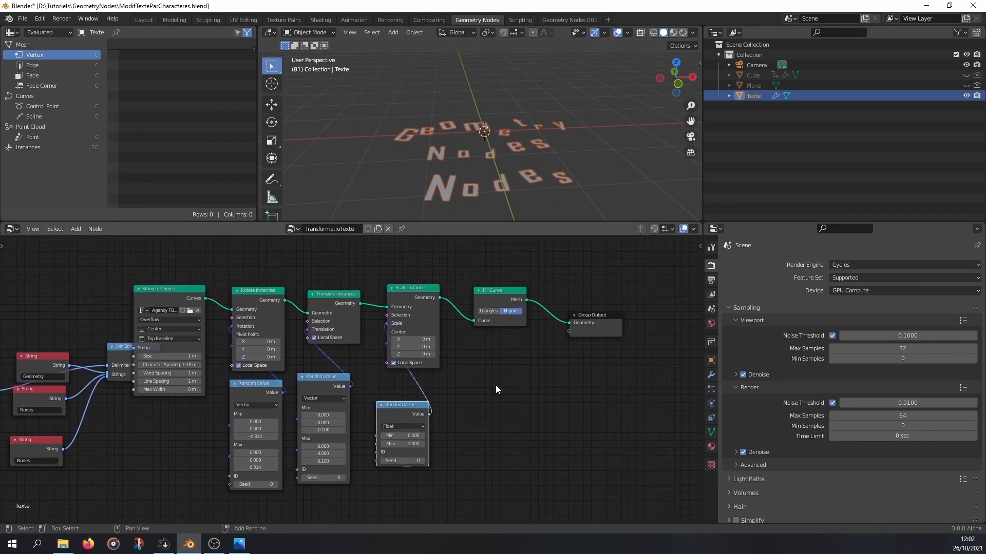
pyautogui.hotkey('shift', 'a')
pyautogui.click(472, 306)
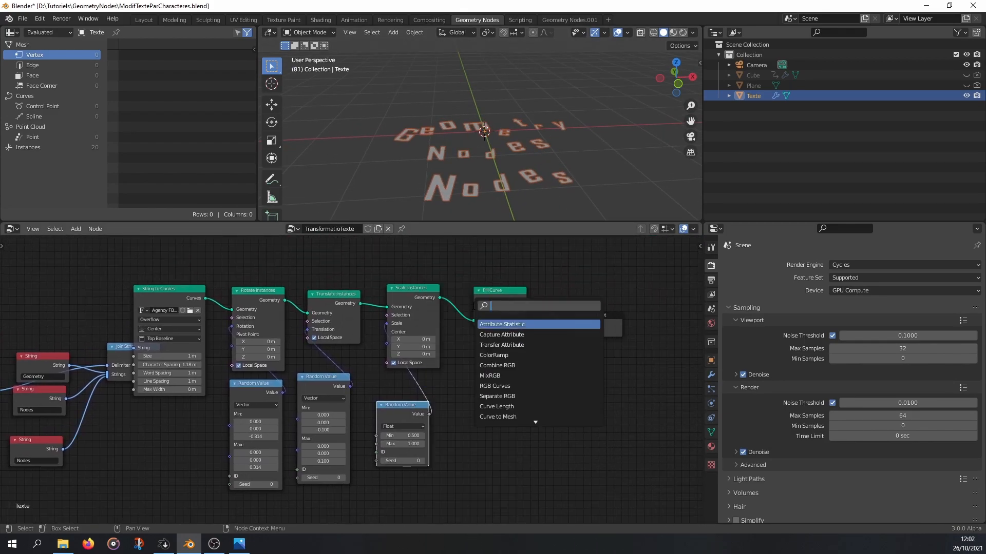
pyautogui.write('extru')
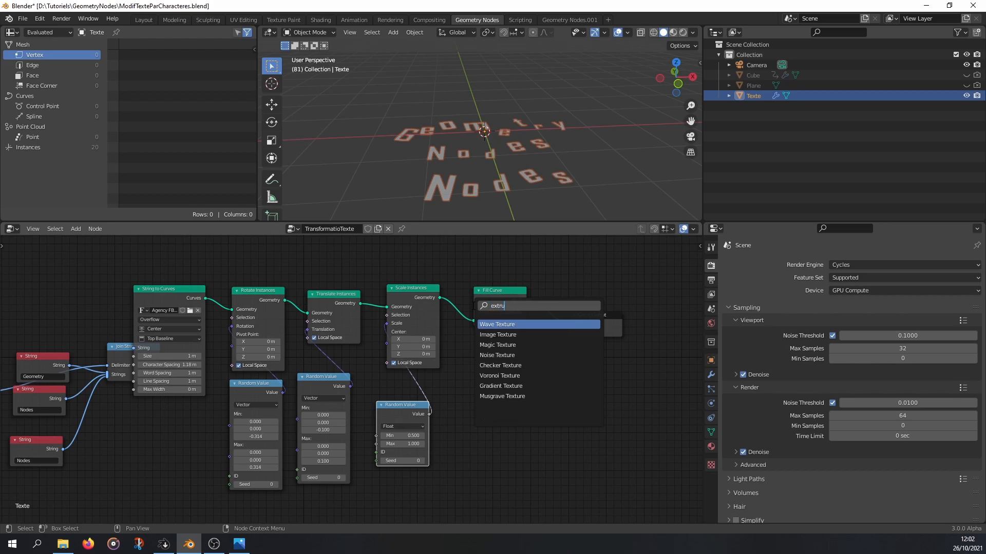
pyautogui.press('BackSpace')
pyautogui.press('BackSpace')
pyautogui.press('BackSpace')
pyautogui.press('BackSpace')
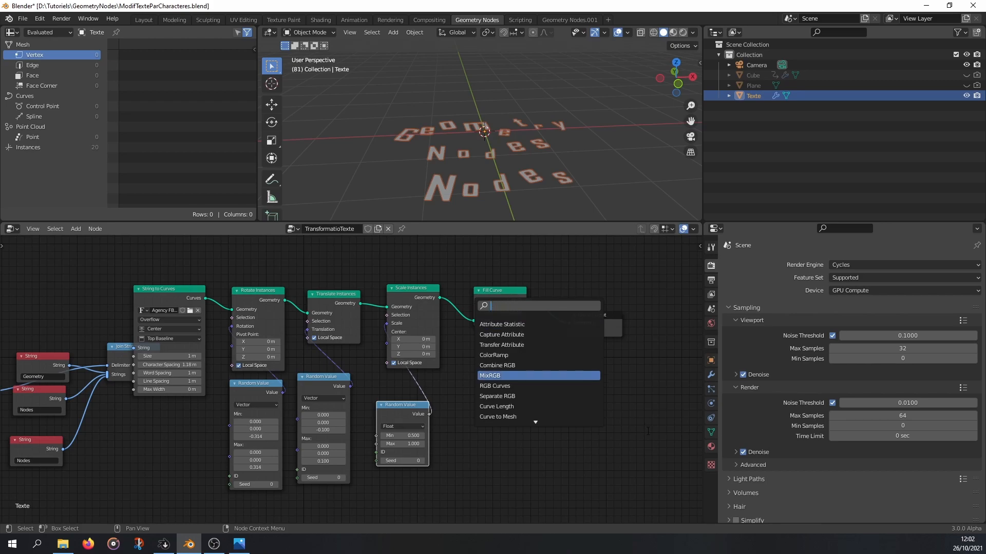
# Step: Add a Solidify modifier to the Texte object with a thickness of about 1.65 m
pyautogui.click(712, 375)
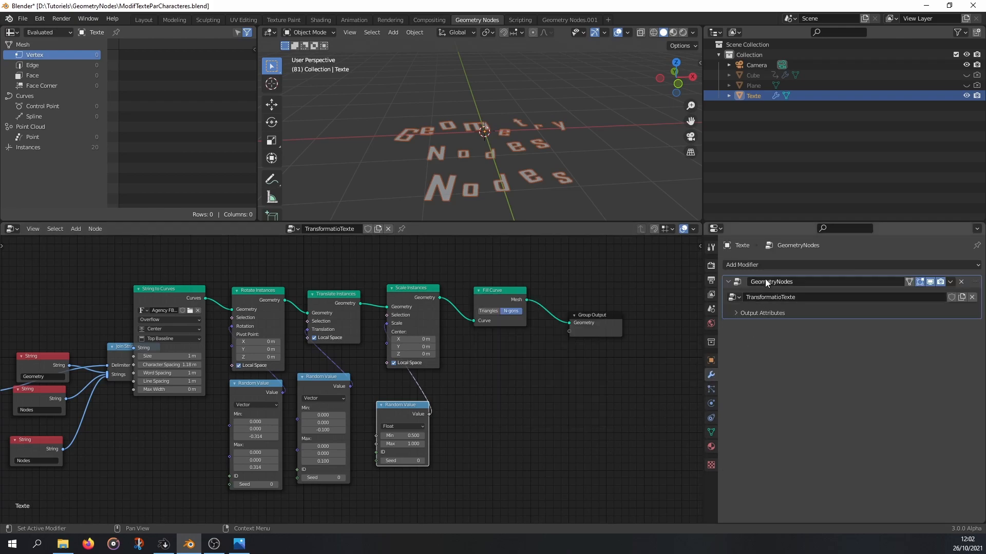
pyautogui.click(772, 264)
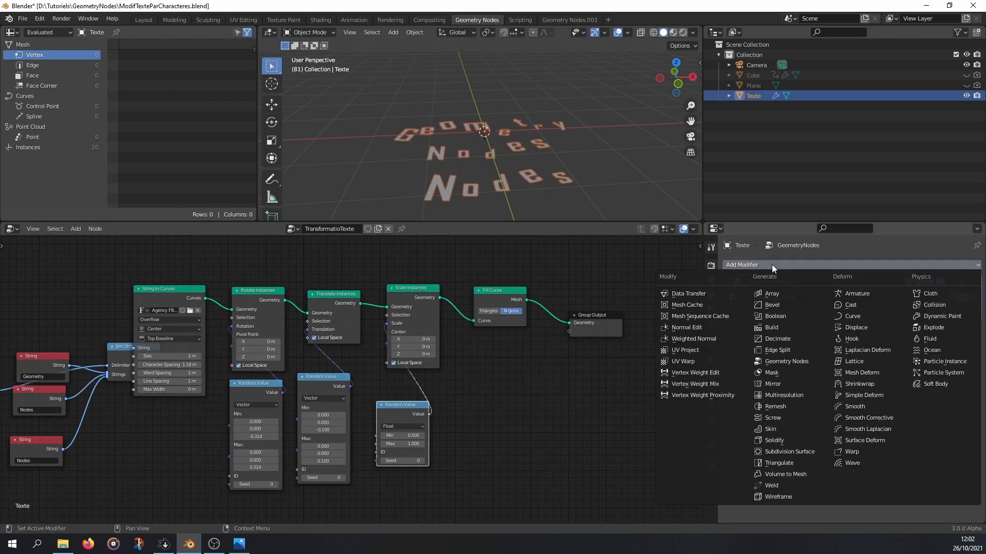
pyautogui.click(778, 440)
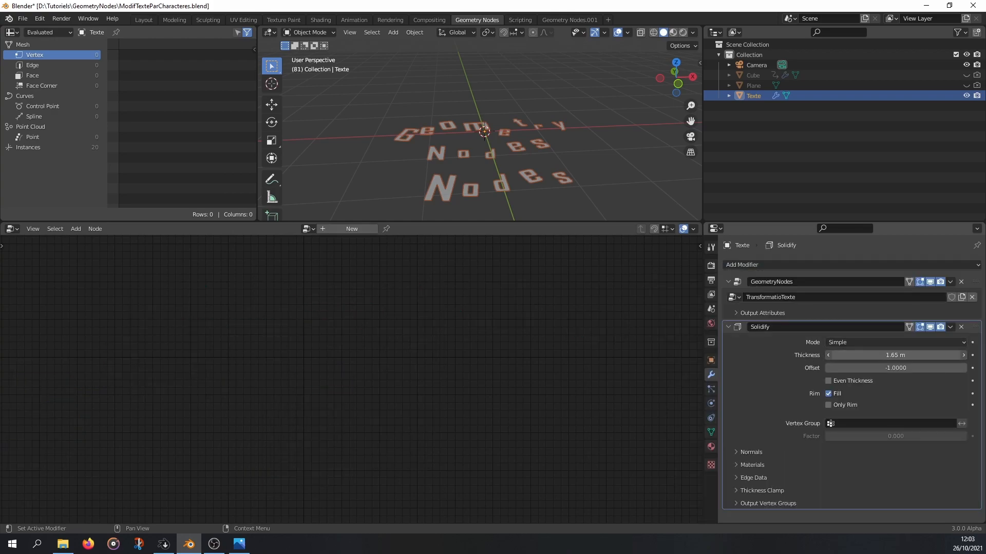
pyautogui.moveTo(419, 175); pyautogui.dragTo(446, 172, button='middle')
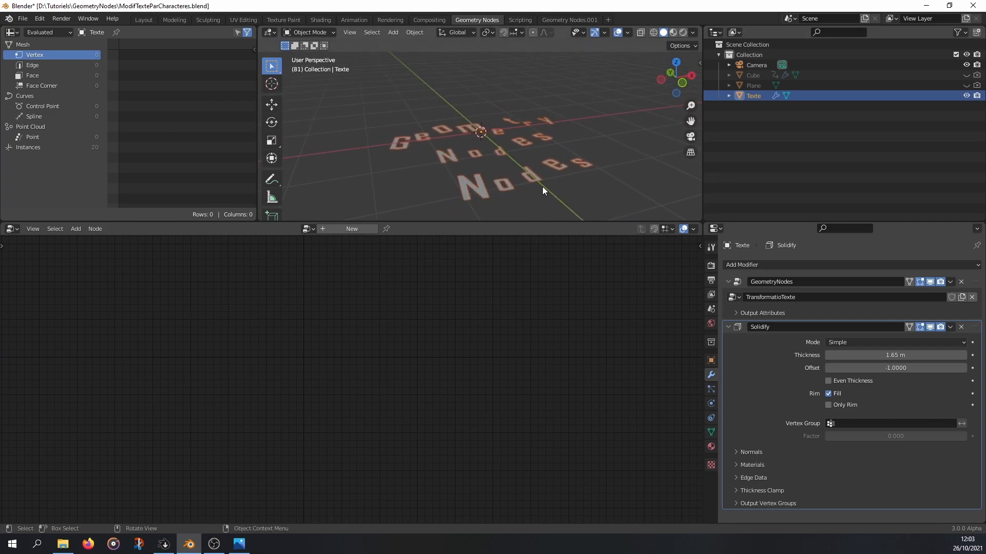
# Step: Return to the TransformatioTexte node tree and insert a Realize Instances node between Fill Curve and Group Output
pyautogui.click(734, 306)
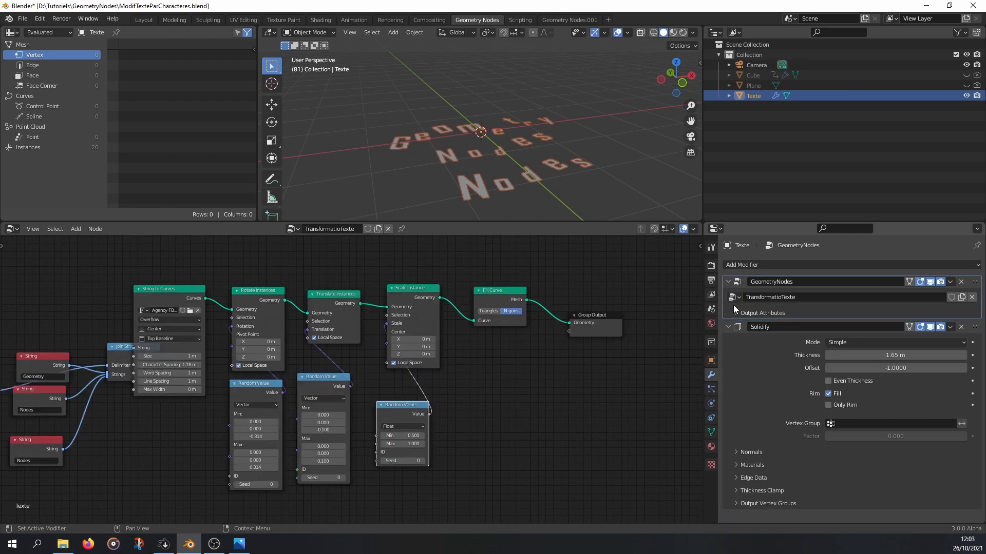
pyautogui.moveTo(499, 298)
pyautogui.mouseDown()
pyautogui.moveTo(488, 300)
pyautogui.moveTo(497, 312)
pyautogui.mouseUp()
pyautogui.moveTo(600, 327); pyautogui.dragTo(620, 324)
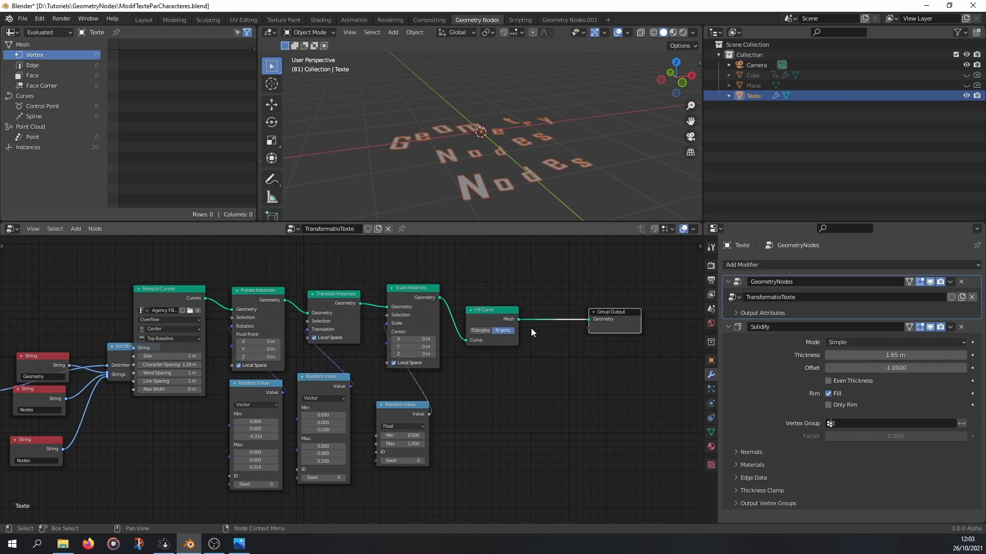
pyautogui.hotkey('shift', 'a')
pyautogui.moveTo(506, 359)
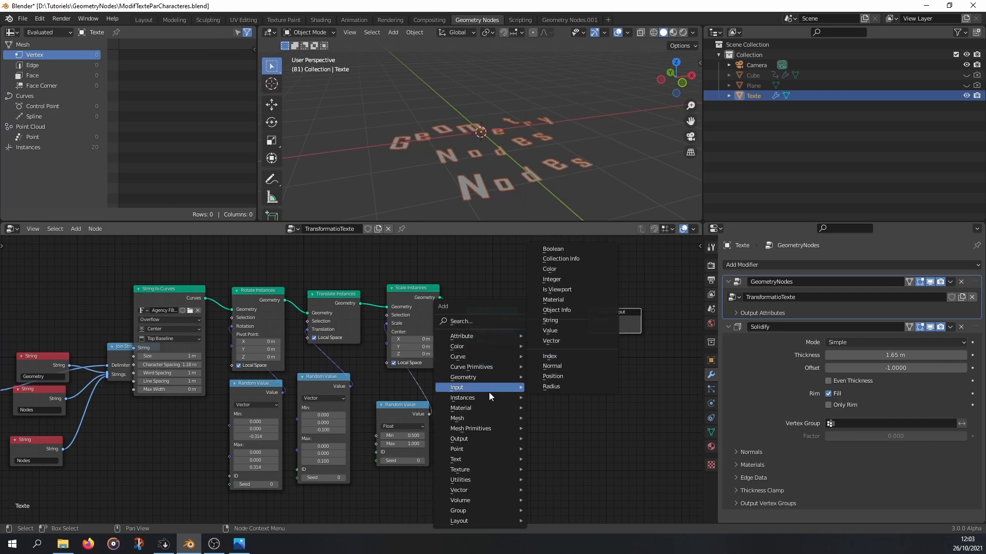
pyautogui.moveTo(487, 399)
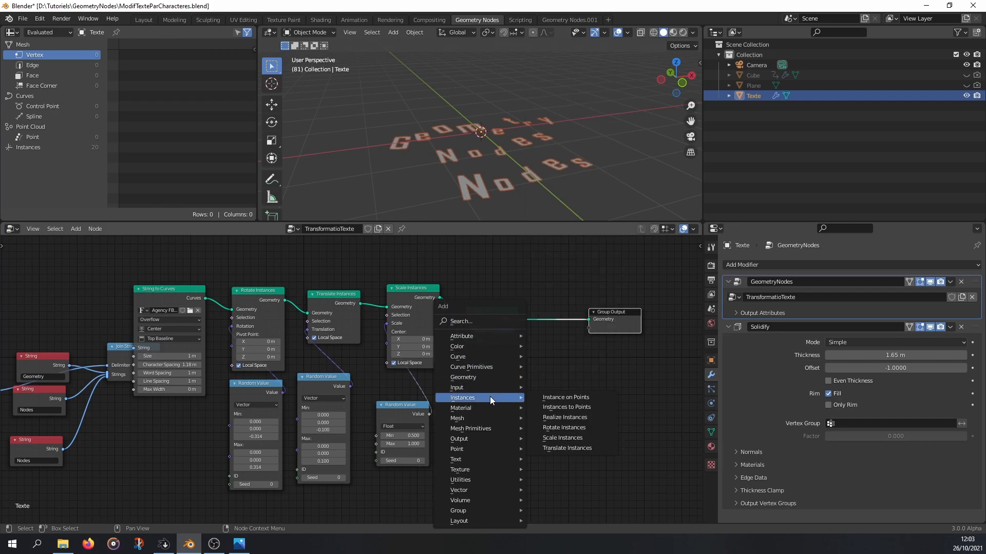
pyautogui.click(555, 418)
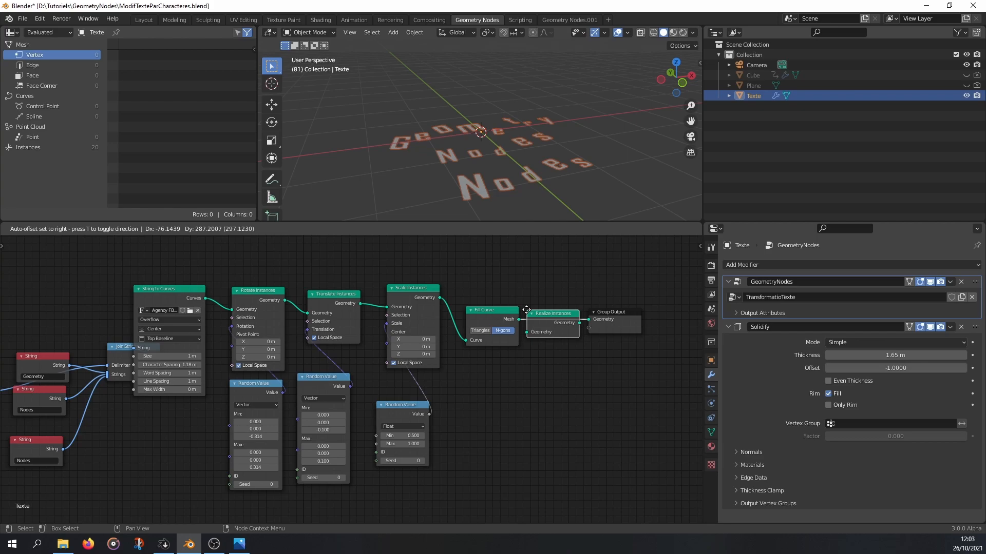
pyautogui.click(526, 310)
pyautogui.moveTo(543, 155); pyautogui.dragTo(538, 188, button='middle')
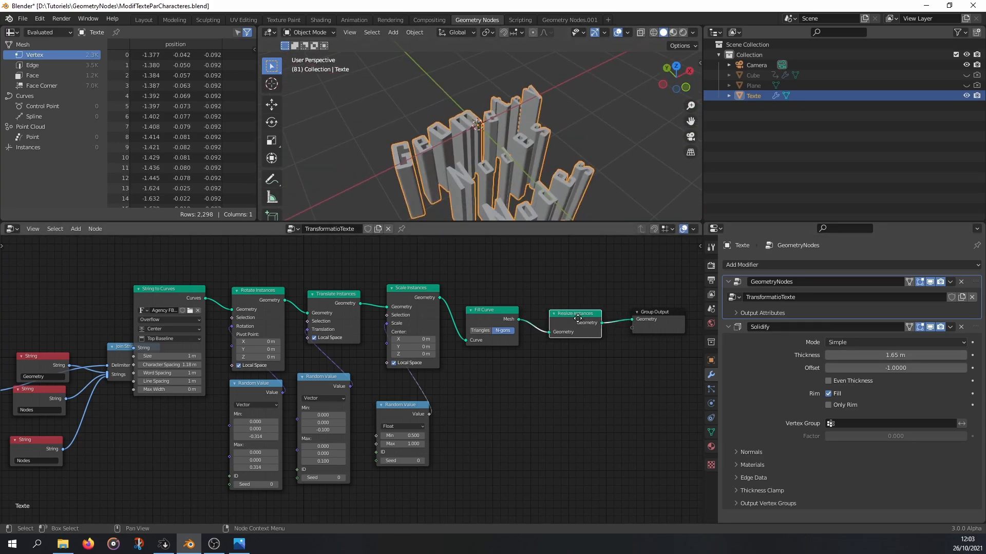
pyautogui.moveTo(580, 317); pyautogui.dragTo(568, 311)
# Step: Reduce the Solidify thickness to about 0.19 m
pyautogui.moveTo(895, 355); pyautogui.dragTo(832, 355)
pyautogui.moveTo(592, 200); pyautogui.dragTo(482, 175, button='middle')
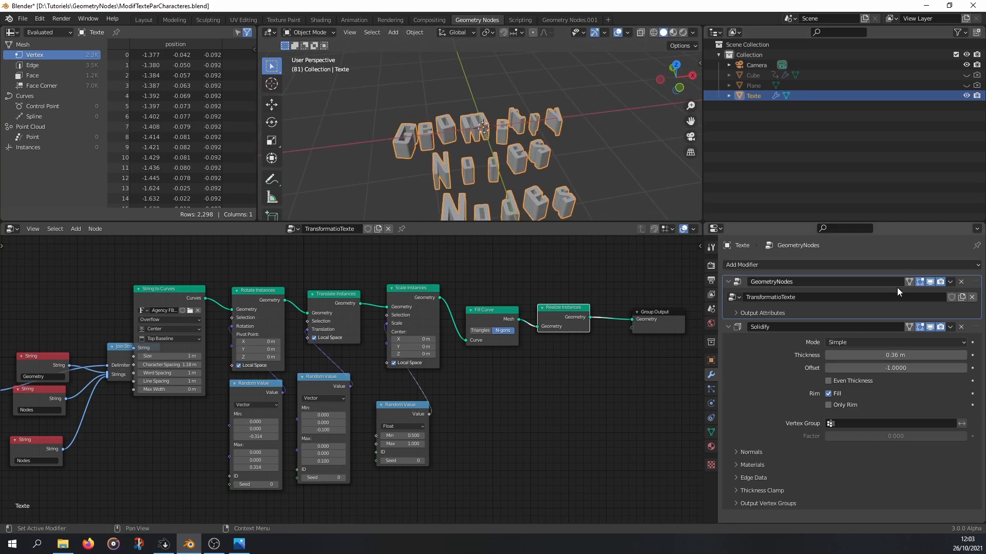
pyautogui.moveTo(897, 355); pyautogui.dragTo(873, 355)
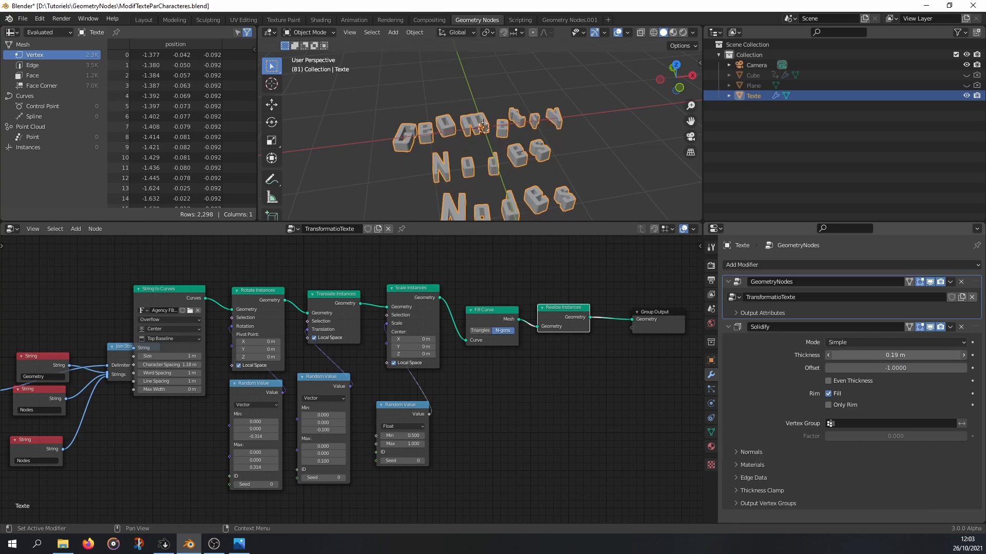
# Step: Add a Bevel modifier to the Texte object after the Solidify modifier
pyautogui.click(729, 282)
pyautogui.click(742, 264)
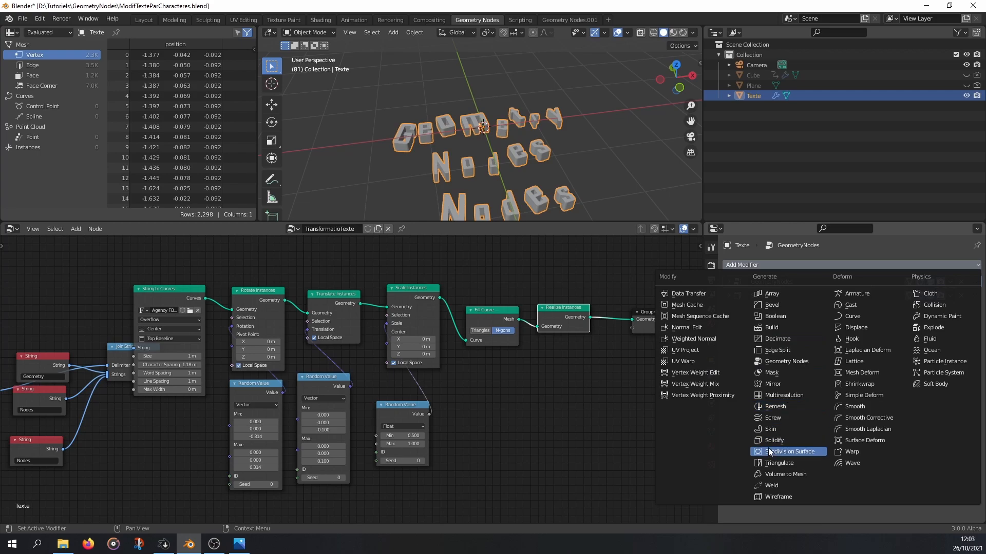
pyautogui.click(786, 305)
pyautogui.scroll(5, 507, 172)
pyautogui.moveTo(517, 164); pyautogui.dragTo(565, 159, button='middle')
pyautogui.click(752, 276)
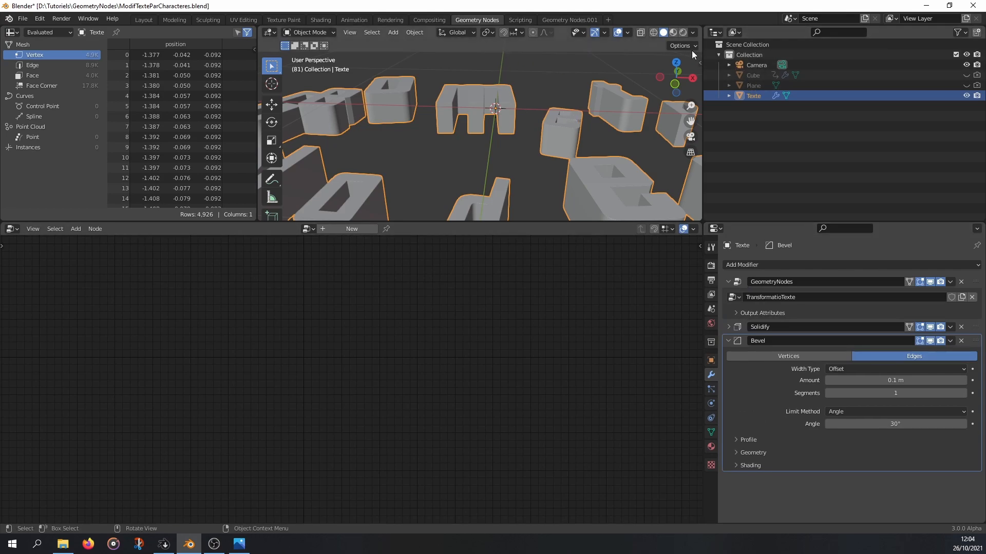
# Step: Enable the wireframe overlay in the 3D viewport and examine the bevelled letters' edges up close
pyautogui.click(628, 33)
pyautogui.click(563, 206)
pyautogui.moveTo(430, 94); pyautogui.dragTo(502, 171, button='middle')
pyautogui.scroll(5, 501, 168)
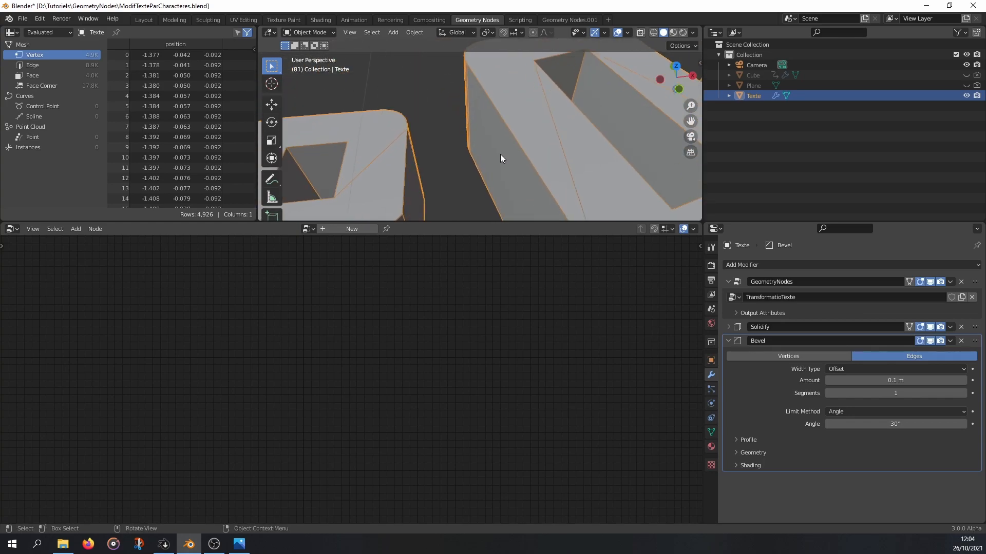
pyautogui.scroll(-6, 513, 149)
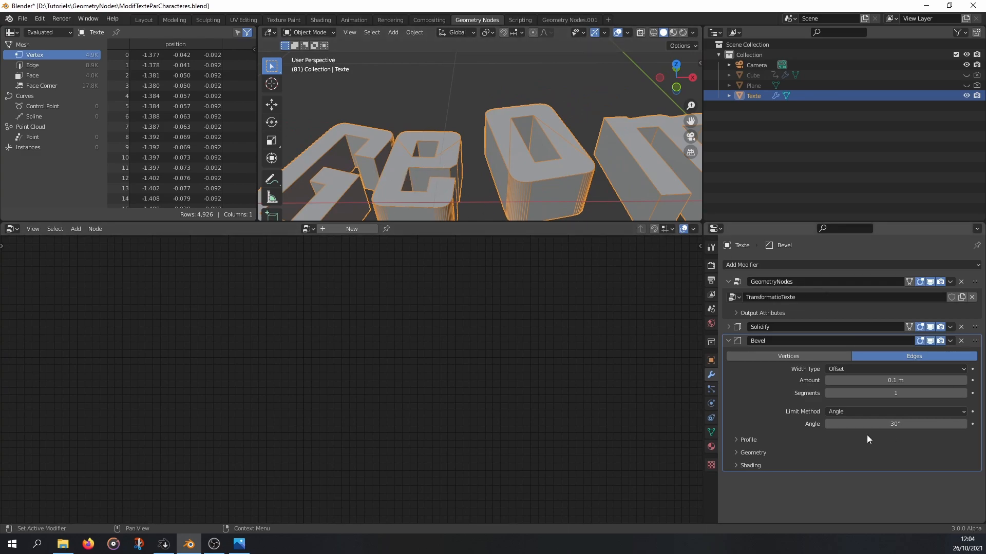
# Step: Turn off Clamp Overlap in the Bevel's geometry options and reduce the bevel amount to 0.006 m
pyautogui.click(738, 464)
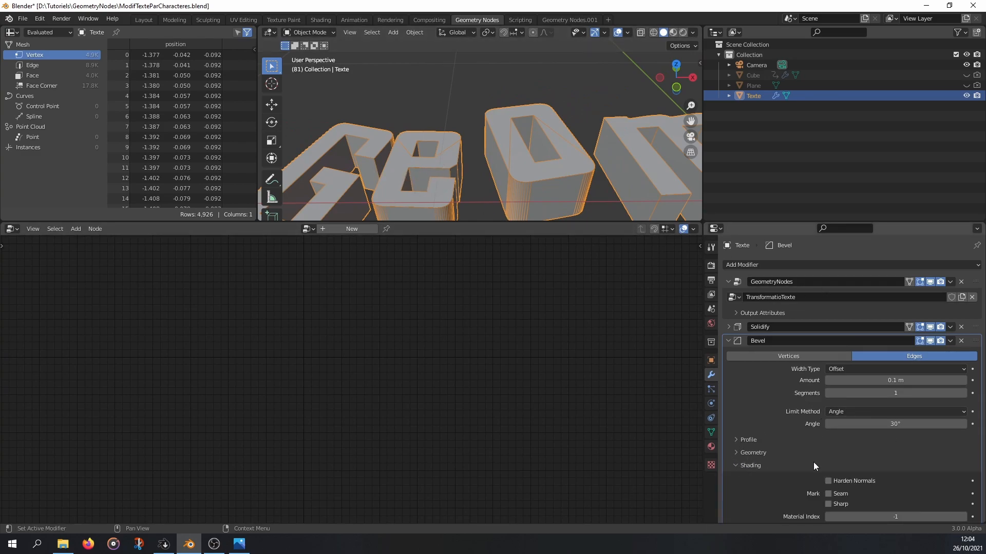
pyautogui.click(735, 451)
pyautogui.scroll(-4, 816, 441)
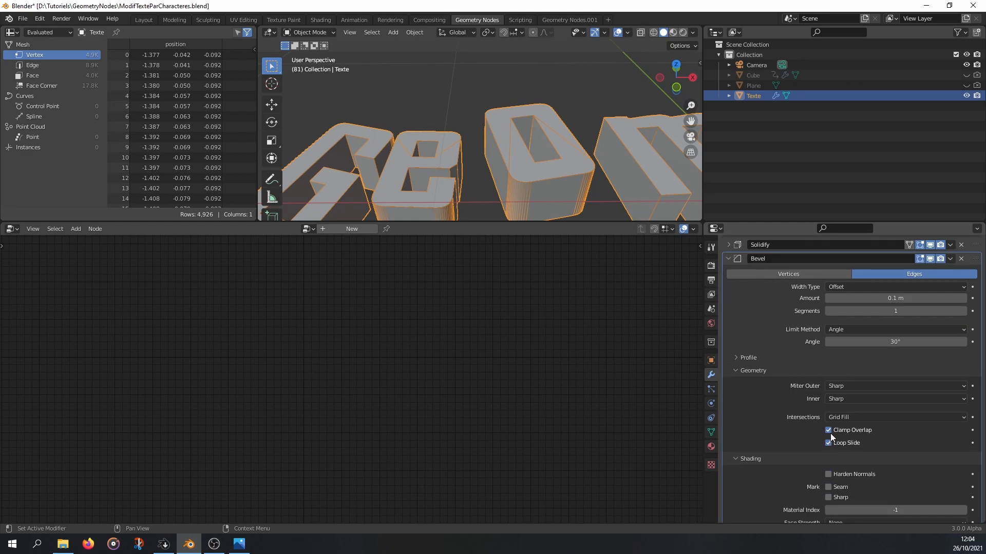
pyautogui.click(828, 431)
pyautogui.moveTo(896, 299); pyautogui.dragTo(850, 299)
pyautogui.scroll(3, 546, 207)
pyautogui.keyDown('shift'); pyautogui.moveTo(546, 207); pyautogui.dragTo(519, 140, button='middle'); pyautogui.keyUp('shift')
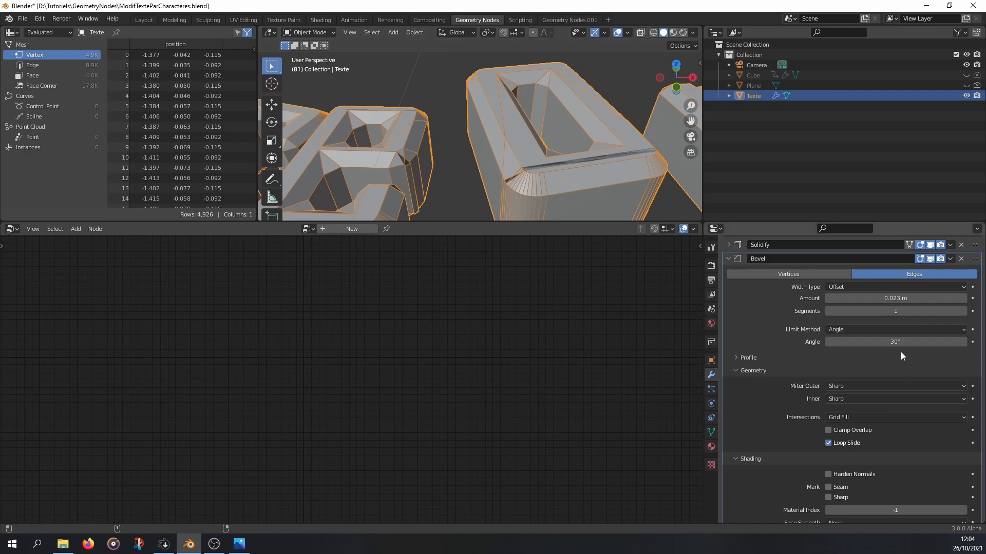
pyautogui.moveTo(896, 299); pyautogui.dragTo(873, 299)
pyautogui.scroll(-3, 377, 156)
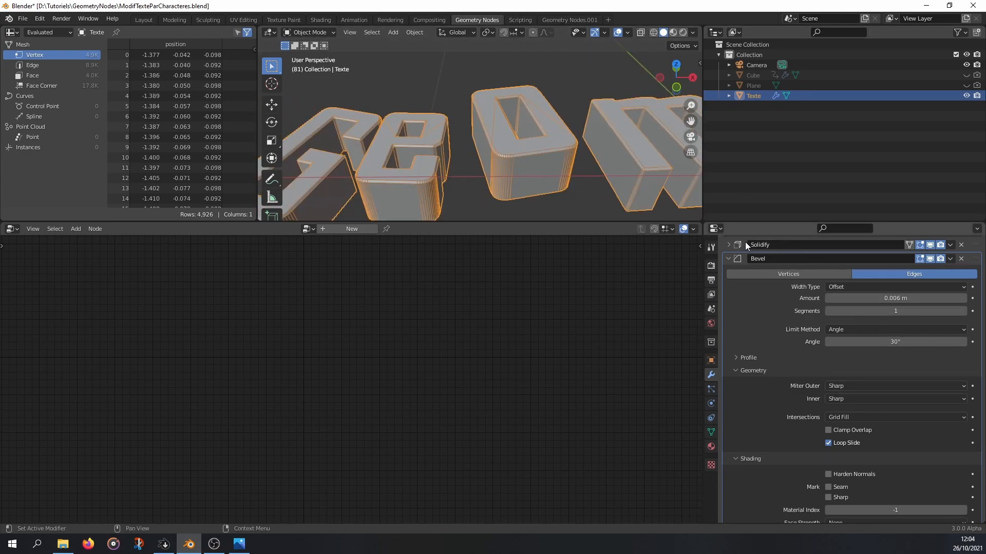
# Step: Return to the TransformatioTexte node tree and switch the Fill Curve node to Triangles
pyautogui.scroll(5, 745, 242)
pyautogui.click(750, 283)
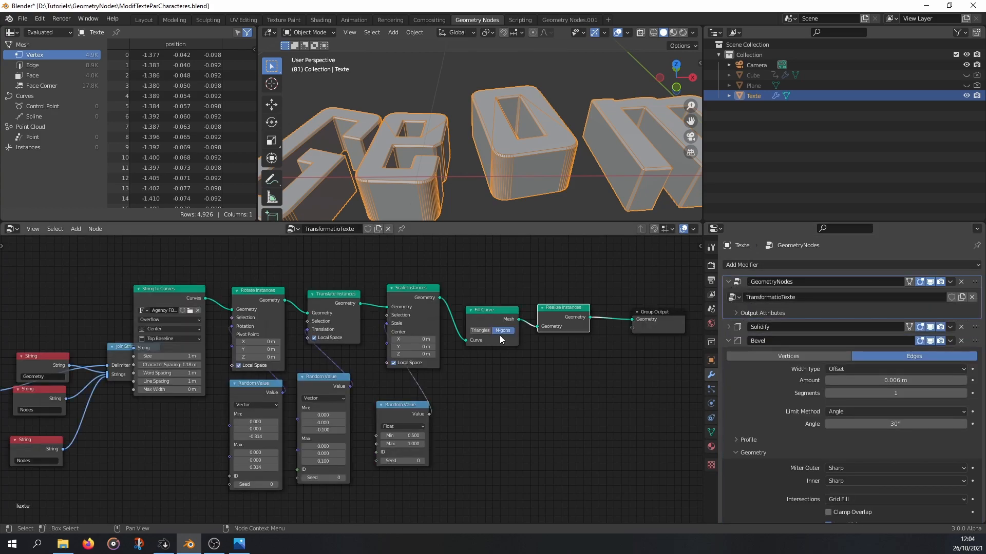
pyautogui.click(485, 331)
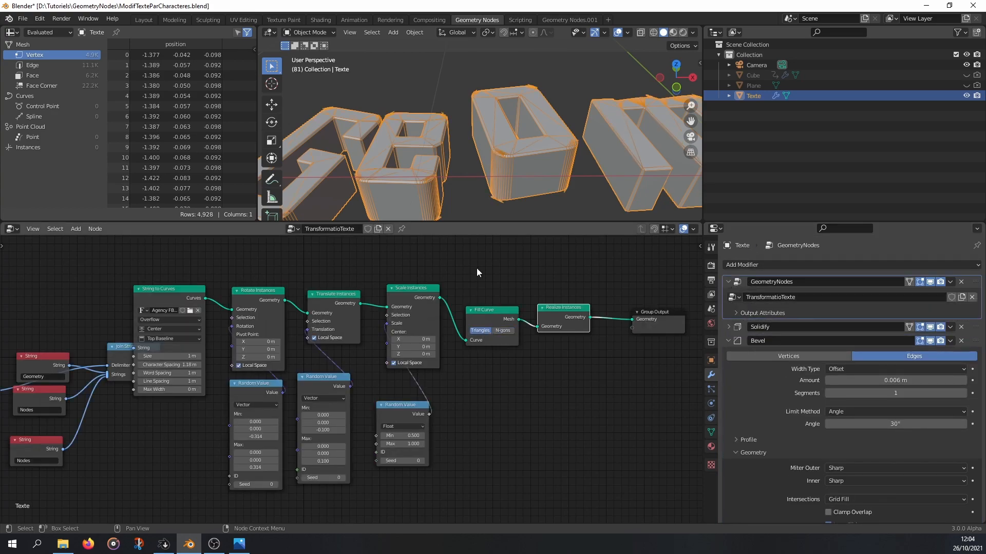
pyautogui.scroll(4, 433, 154)
pyautogui.scroll(-2, 454, 139)
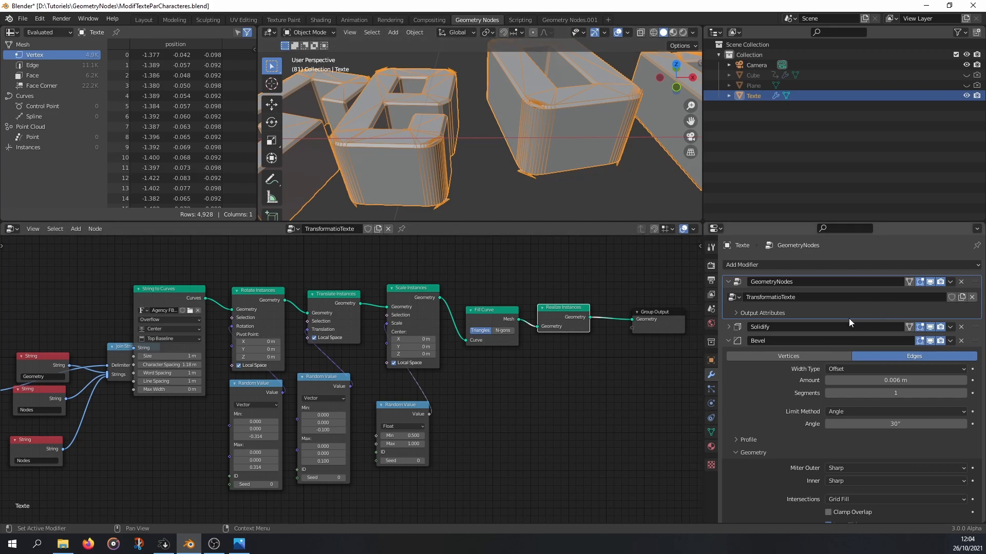
# Step: Re-enable the Bevel's Clamp Overlap option, check the letters, and remove the Bevel modifier from the Texte object
pyautogui.click(828, 512)
pyautogui.scroll(6, 559, 135)
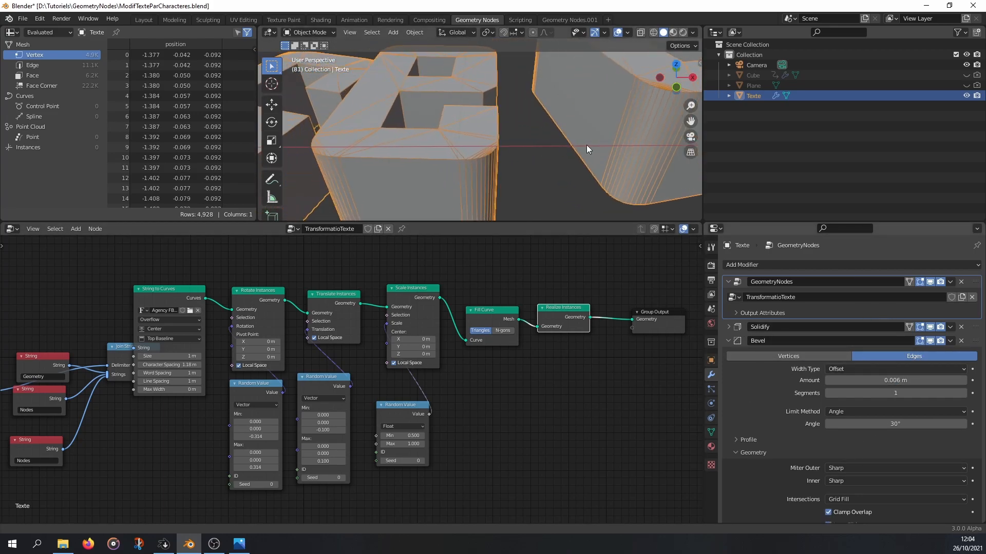
pyautogui.click(961, 341)
pyautogui.scroll(-3, 453, 257)
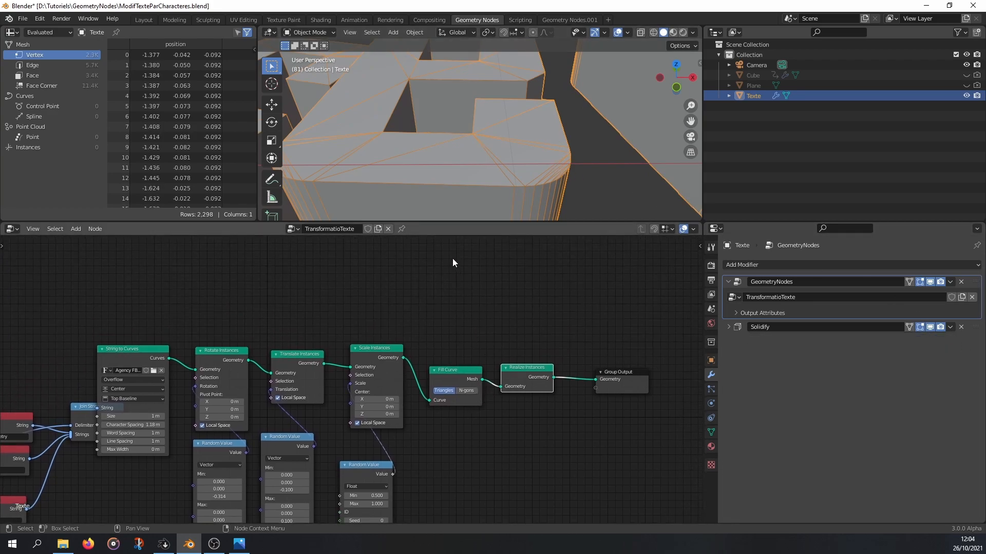
pyautogui.scroll(2, 451, 315)
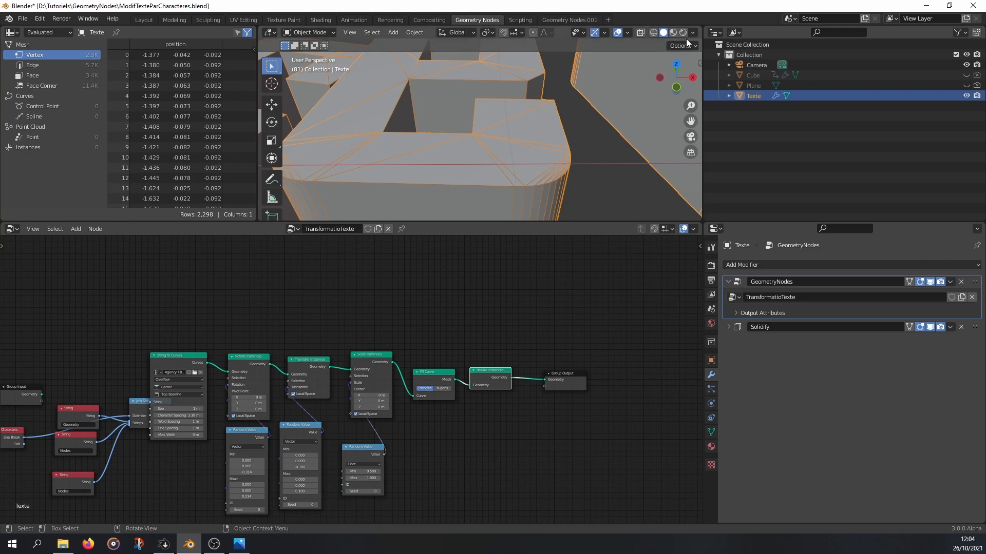
# Step: Turn off the wireframe overlay in the 3D viewport and view the solidified letters
pyautogui.click(628, 33)
pyautogui.click(563, 206)
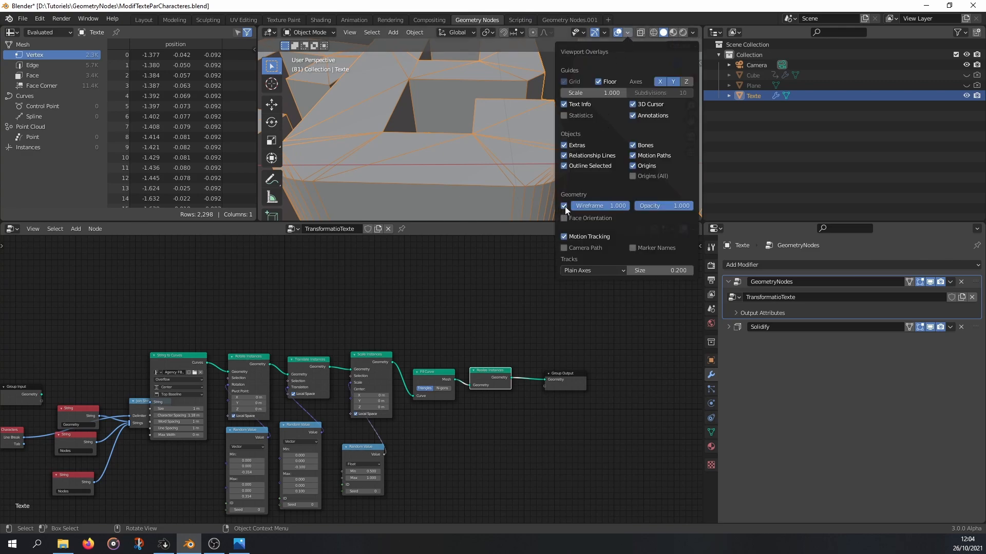
pyautogui.scroll(3, 476, 150)
pyautogui.moveTo(473, 136); pyautogui.dragTo(476, 159, button='middle')
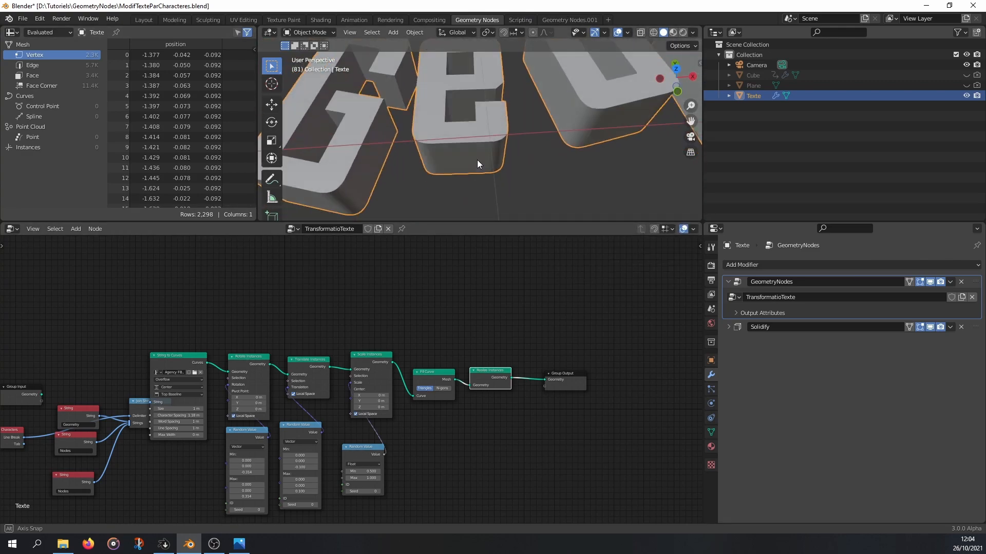
pyautogui.scroll(-3, 459, 152)
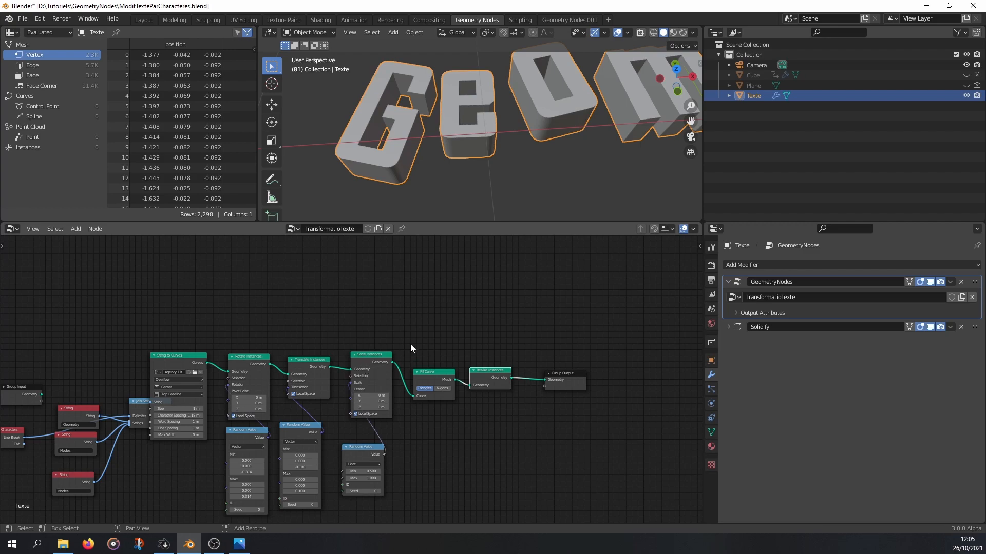
# Step: Add a Curve to Mesh node in the empty area above the Fill Curve node
pyautogui.hotkey('shift', 'a')
pyautogui.moveTo(378, 266)
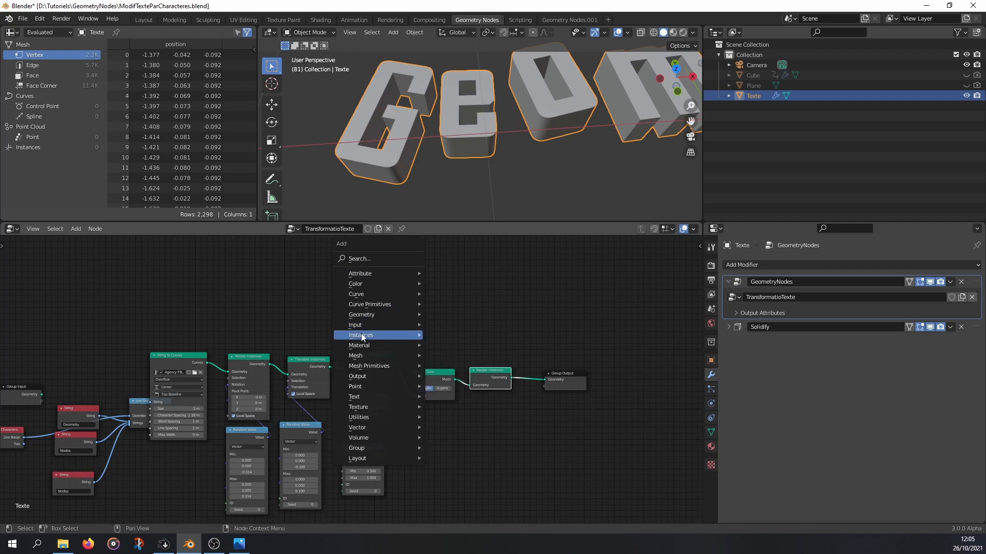
pyautogui.moveTo(359, 338)
pyautogui.moveTo(364, 298)
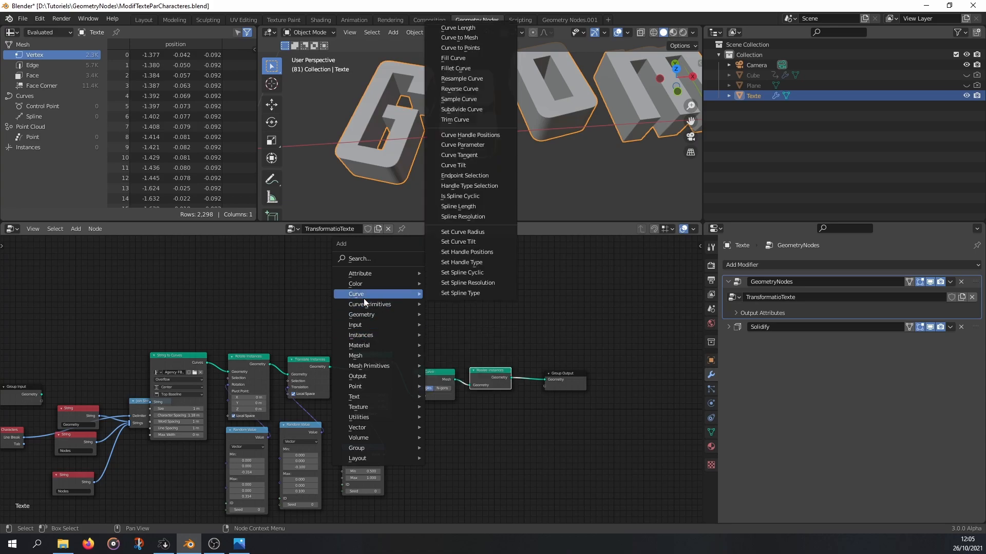
pyautogui.click(459, 37)
pyautogui.click(417, 266)
pyautogui.scroll(2, 391, 333)
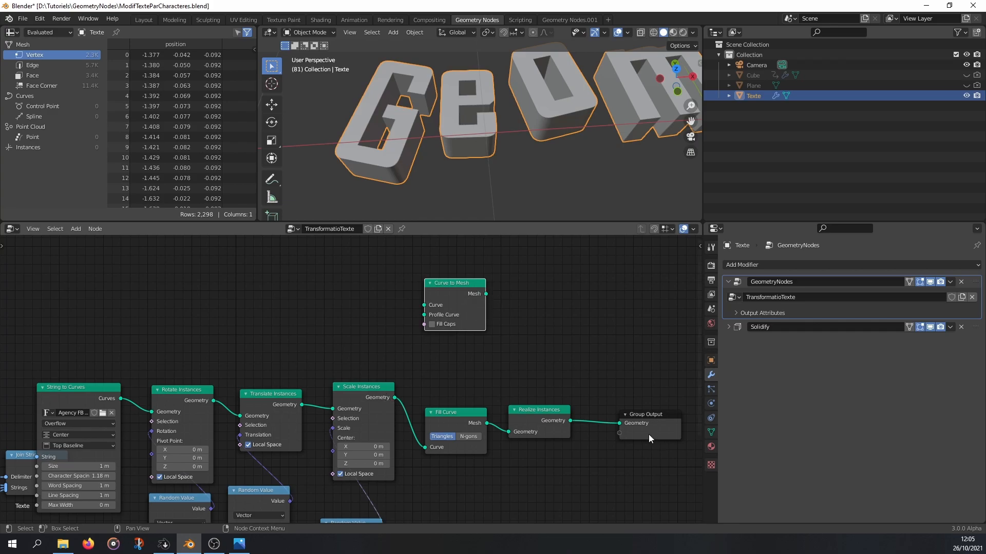
# Step: Detach the Group Output from Realize Instances and link the Scale Instances geometry to the Curve input of Curve to Mesh
pyautogui.moveTo(620, 424); pyautogui.dragTo(659, 400)
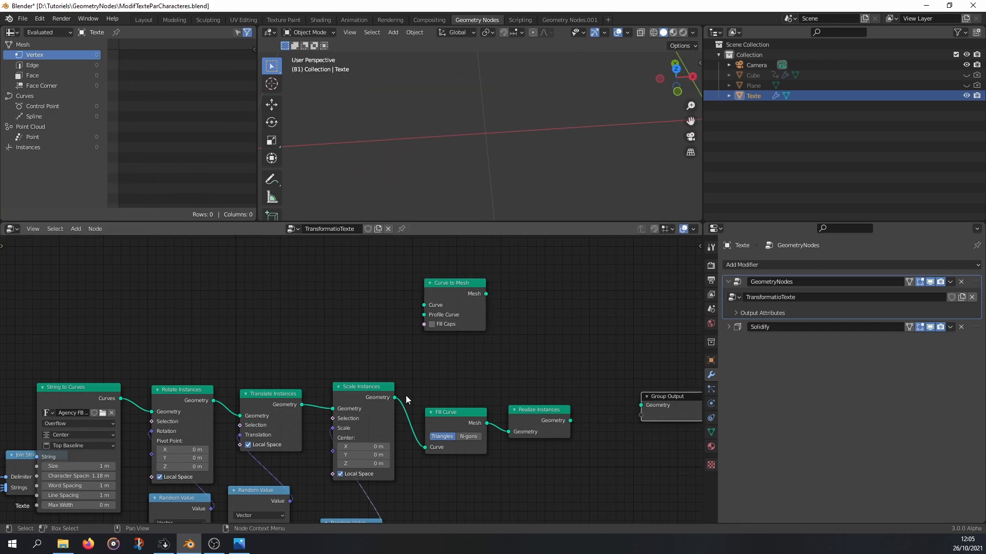
pyautogui.moveTo(394, 398); pyautogui.dragTo(447, 305)
pyautogui.scroll(-2, 138, 406)
pyautogui.moveTo(107, 405); pyautogui.dragTo(205, 385, button='middle')
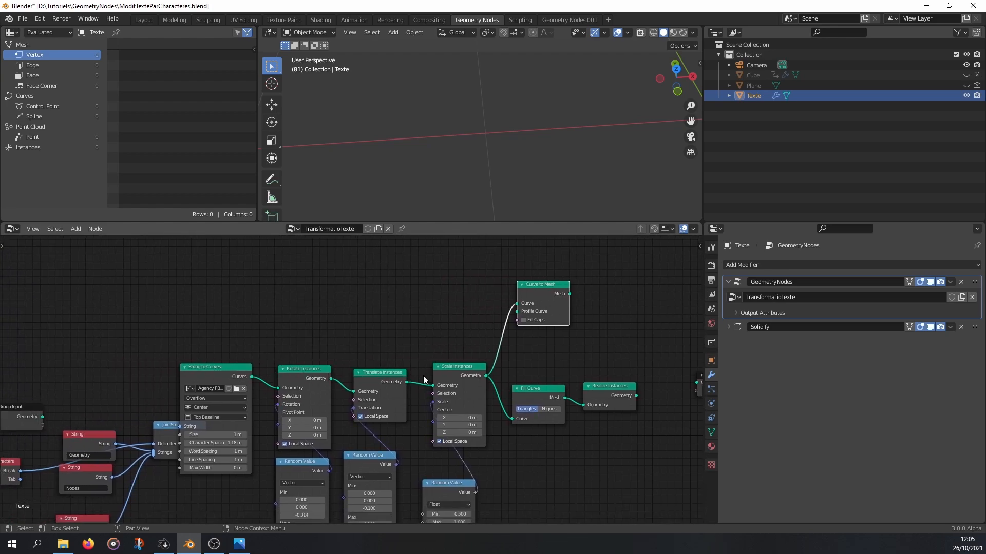
pyautogui.moveTo(536, 396); pyautogui.dragTo(494, 397, button='middle')
# Step: Add a Curve Circle node beside the Curve to Mesh node
pyautogui.hotkey('shift', 'a')
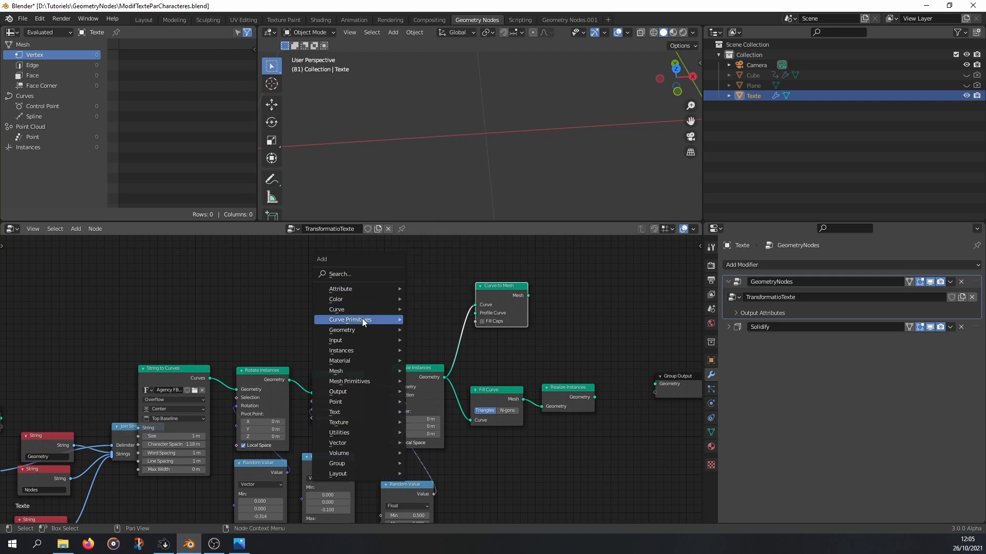
pyautogui.hotkey('shift', 'a')
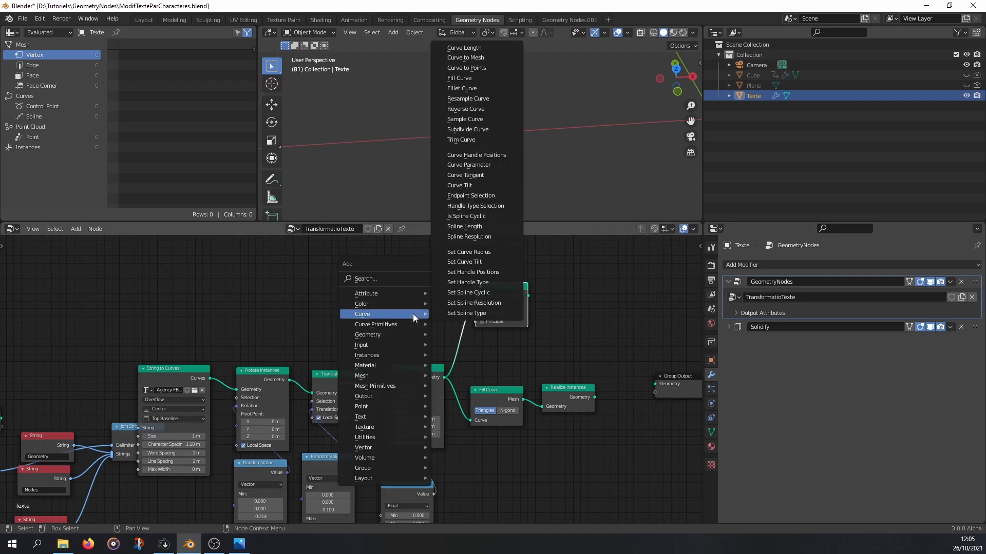
pyautogui.moveTo(429, 328)
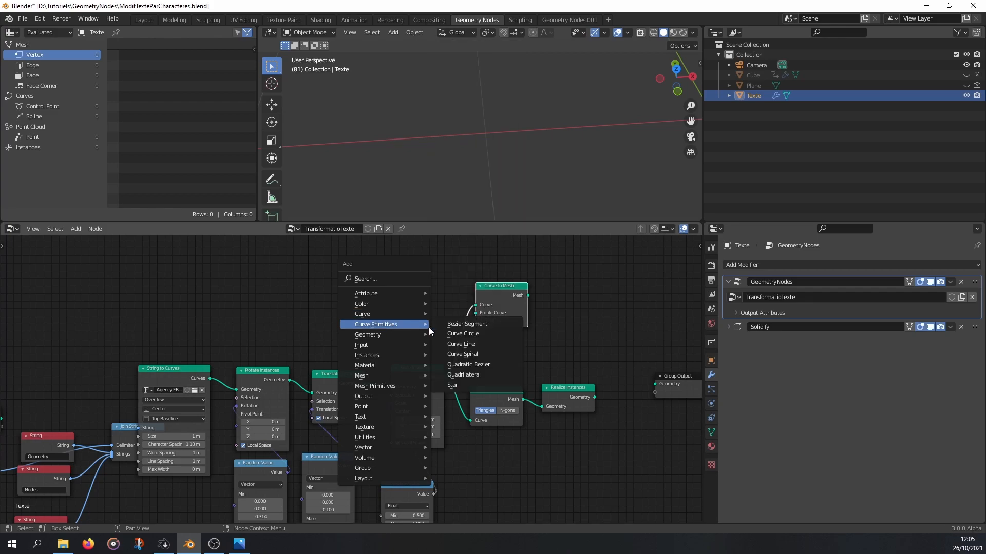
pyautogui.click(507, 334)
pyautogui.click(399, 307)
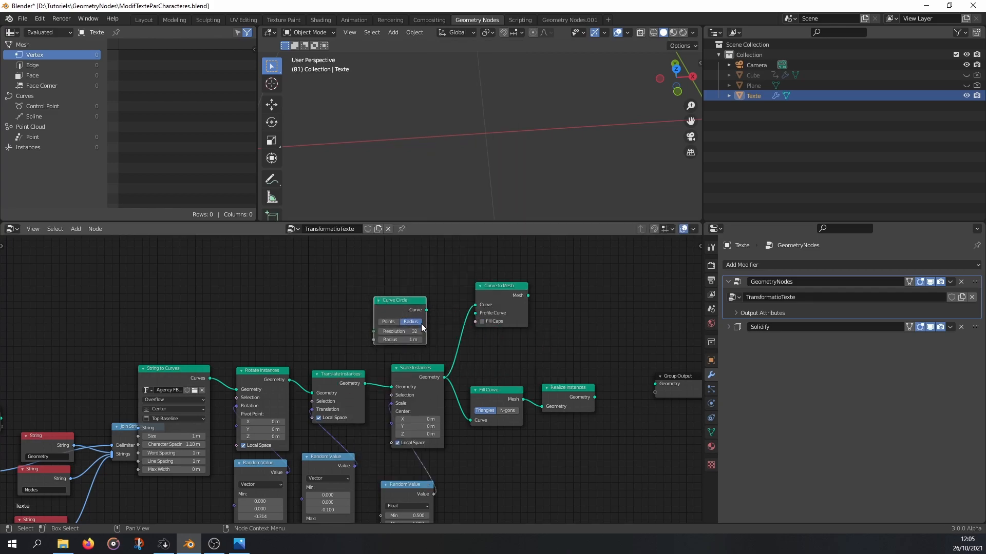
# Step: Set the Curve Circle's resolution to 12
pyautogui.hotkey('shift', 'a')
pyautogui.moveTo(312, 308)
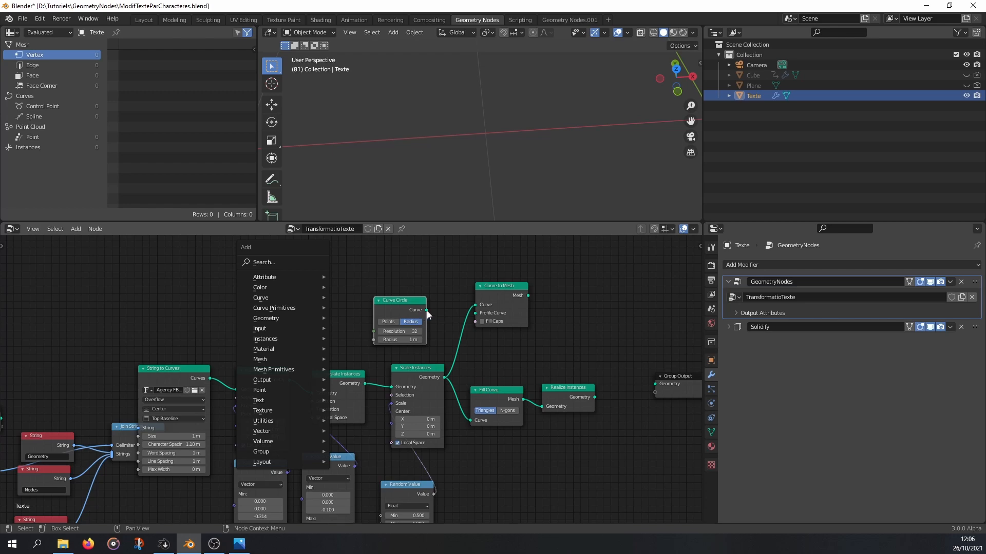
pyautogui.click(414, 334)
pyautogui.click(413, 332)
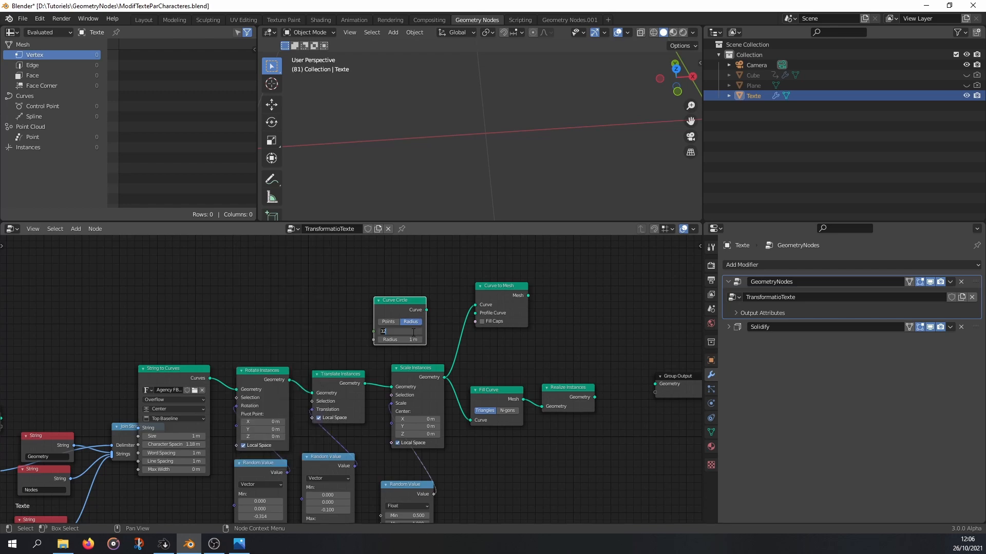
# Step: Link the Curve Circle to the Profile Curve input and the Curve to Mesh output to the Group Output
pyautogui.moveTo(426, 310); pyautogui.dragTo(473, 314)
pyautogui.moveTo(528, 296); pyautogui.dragTo(654, 383)
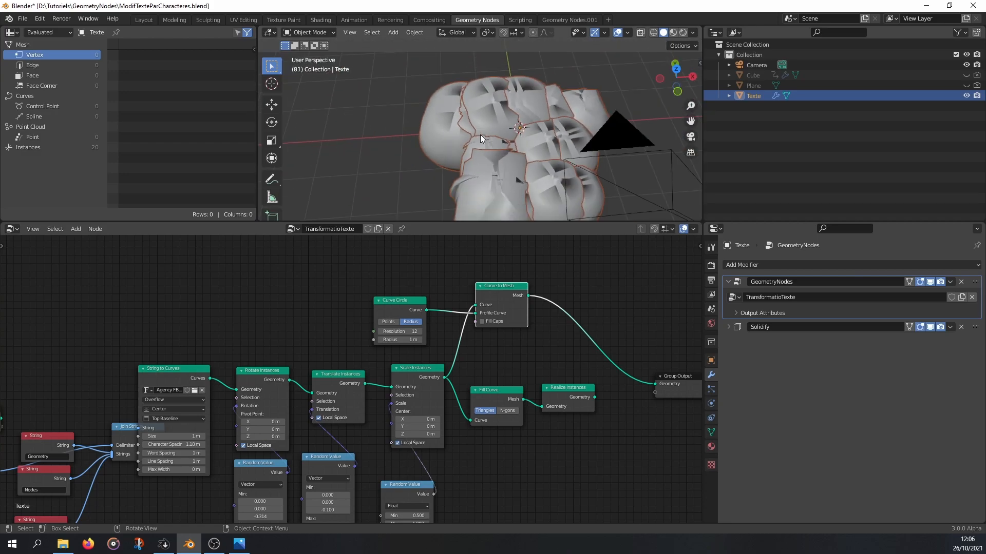
pyautogui.scroll(1, 492, 145)
# Step: Reduce the Curve Circle's radius to 0.01 m so the letter outlines become thin tubes
pyautogui.moveTo(412, 340)
pyautogui.mouseDown()
pyautogui.moveTo(395, 340)
pyautogui.moveTo(462, 340)
pyautogui.moveTo(401, 340)
pyautogui.mouseUp()
pyautogui.scroll(4, 546, 120)
pyautogui.moveTo(443, 109); pyautogui.dragTo(422, 116, button='middle')
pyautogui.scroll(2, 349, 380)
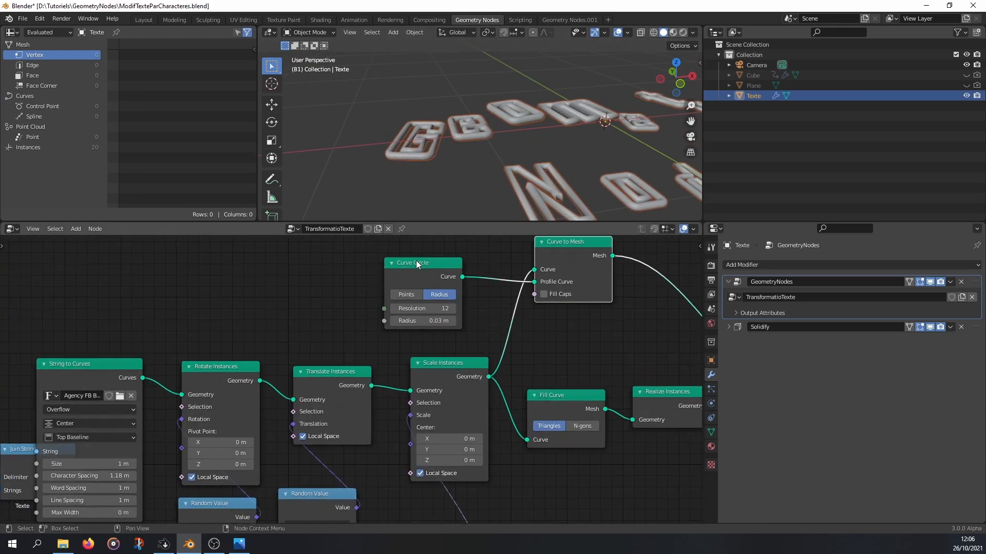
pyautogui.doubleClick(441, 321)
pyautogui.write('0.01')
pyautogui.press('Return')
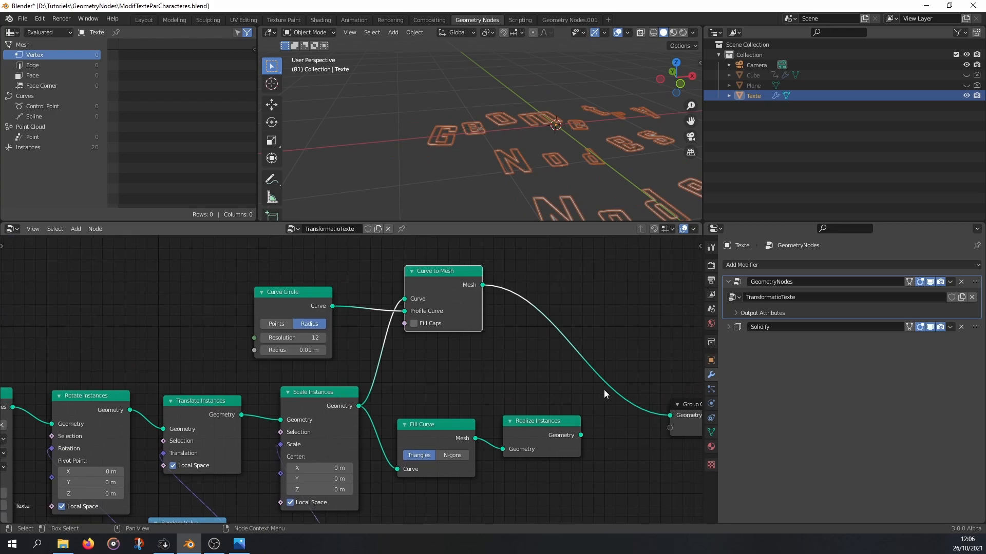
# Step: Insert a Join Geometry node before the Group Output and connect Realize Instances to it alongside the Curve to Mesh output
pyautogui.moveTo(616, 327); pyautogui.dragTo(525, 323, button='middle')
pyautogui.moveTo(644, 411); pyautogui.dragTo(664, 396)
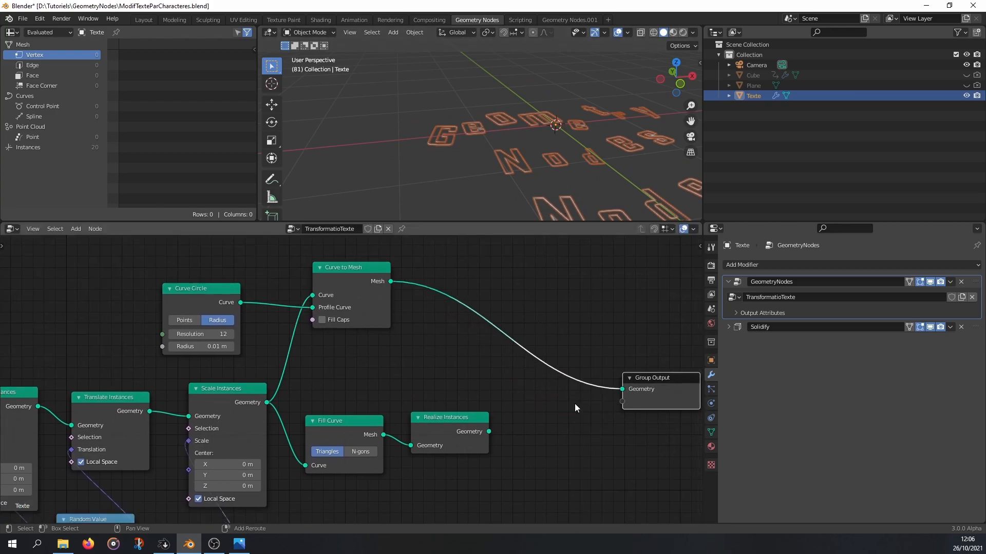
pyautogui.hotkey('shift', 'a')
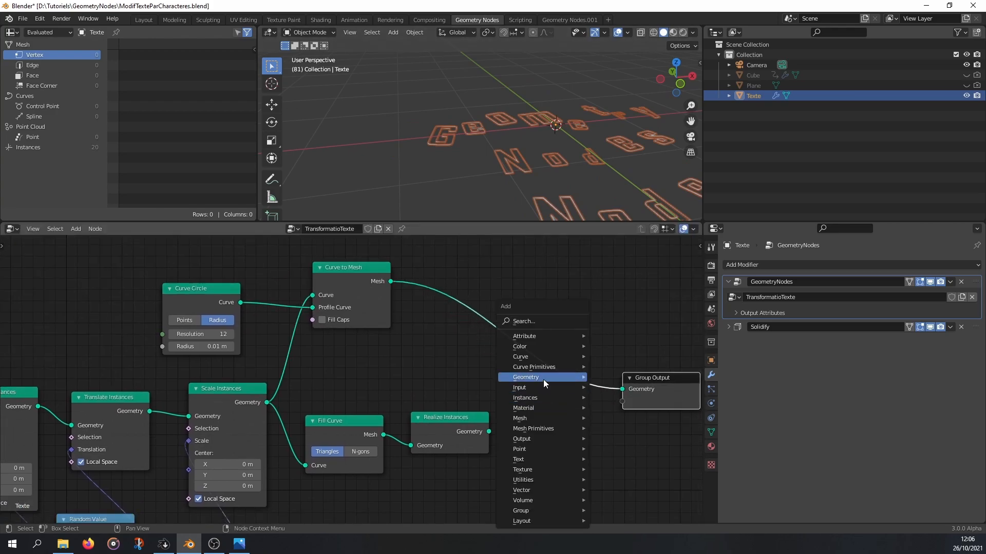
pyautogui.moveTo(543, 380)
pyautogui.click(623, 417)
pyautogui.click(549, 406)
pyautogui.moveTo(488, 431); pyautogui.dragTo(499, 405)
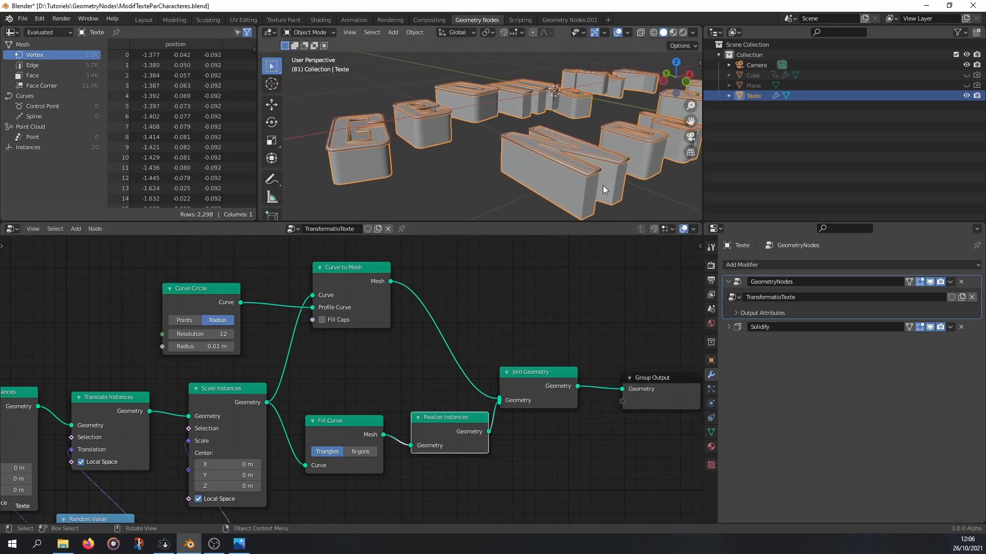
pyautogui.moveTo(585, 192); pyautogui.dragTo(584, 173, button='middle')
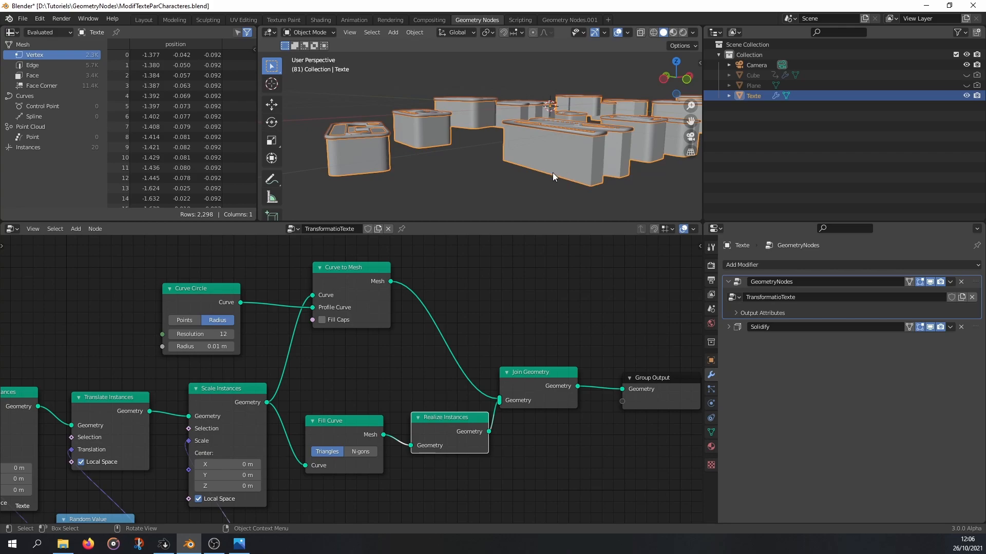
# Step: Expand the Solidify modifier's settings on the text object
pyautogui.scroll(-2, 464, 307)
pyautogui.moveTo(383, 164); pyautogui.dragTo(401, 127, button='middle')
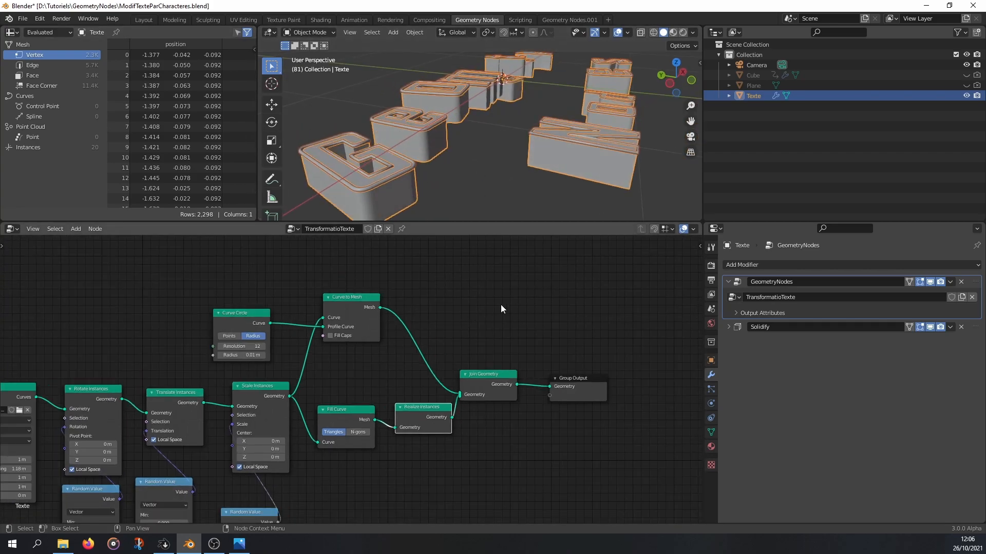
pyautogui.moveTo(371, 161); pyautogui.dragTo(398, 147, button='middle')
pyautogui.click(728, 327)
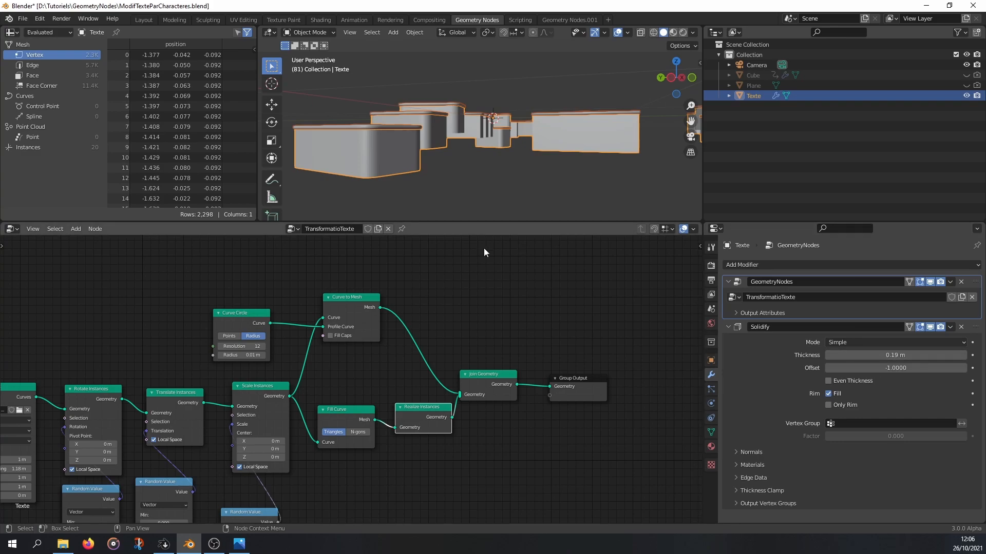
# Step: Add a float group input named EpaisseurTexte to the TransformatioTexte node group
pyautogui.scroll(-2, 346, 322)
pyautogui.moveTo(346, 322); pyautogui.dragTo(614, 243, button='middle')
pyautogui.moveTo(146, 354); pyautogui.dragTo(127, 337)
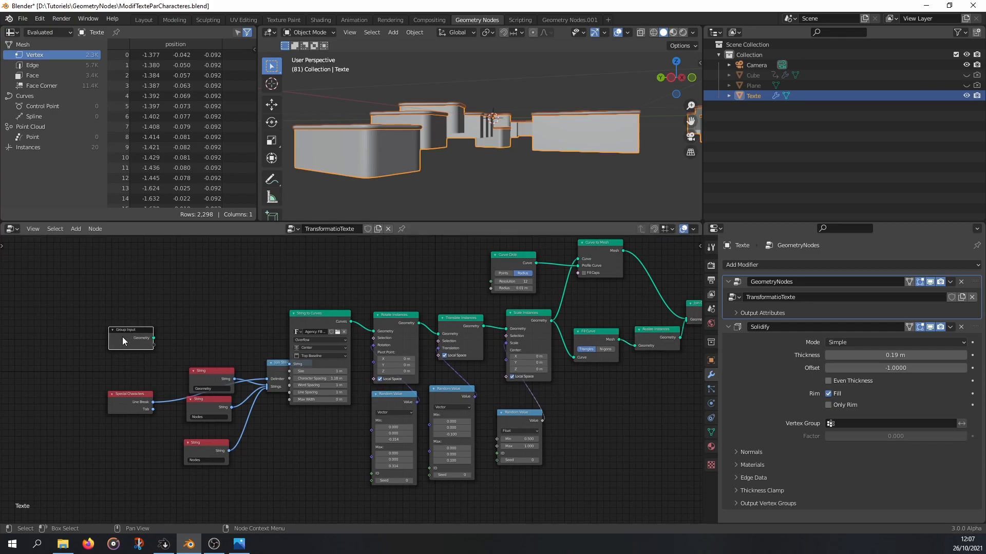
pyautogui.click(700, 247)
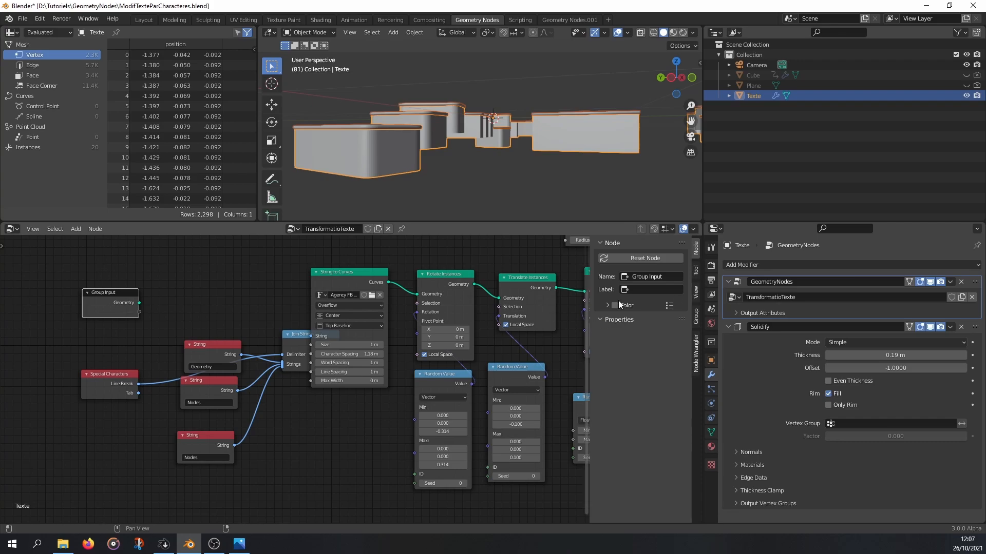
pyautogui.click(695, 312)
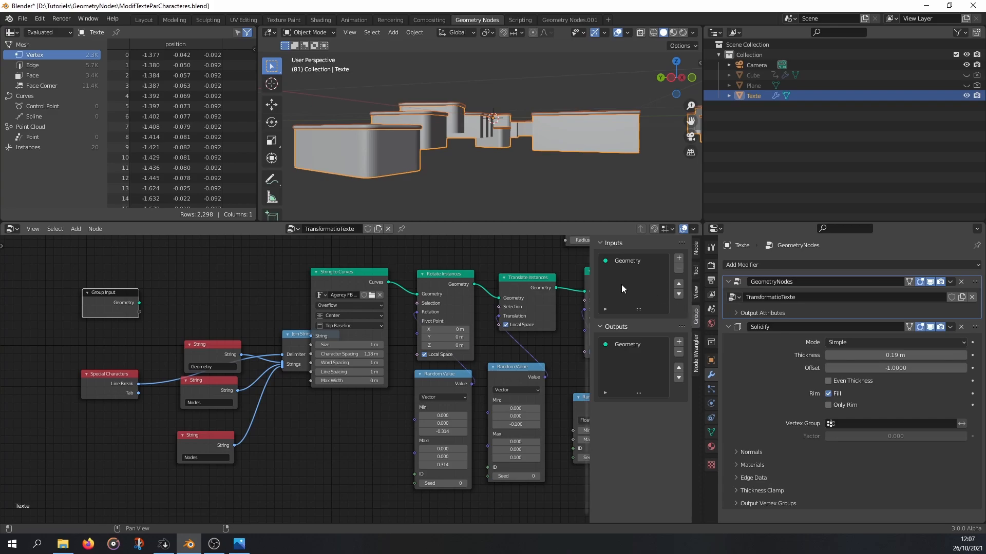
pyautogui.click(678, 259)
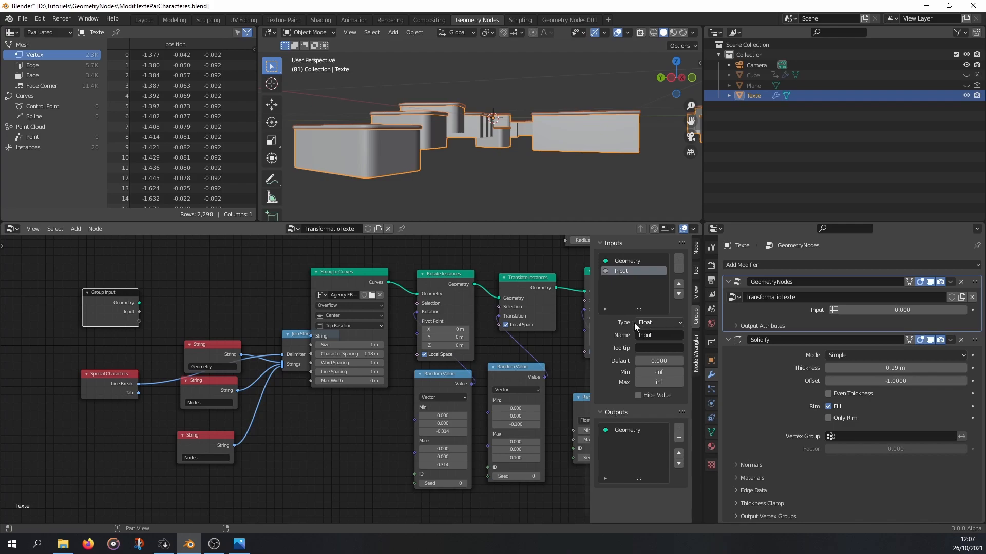
pyautogui.click(652, 335)
pyautogui.write('EpaisseurTexte')
pyautogui.press('Return')
# Step: Set the EpaisseurTexte input's default to 0.5 and its value in the GeometryNodes modifier to 0.2
pyautogui.click(662, 360)
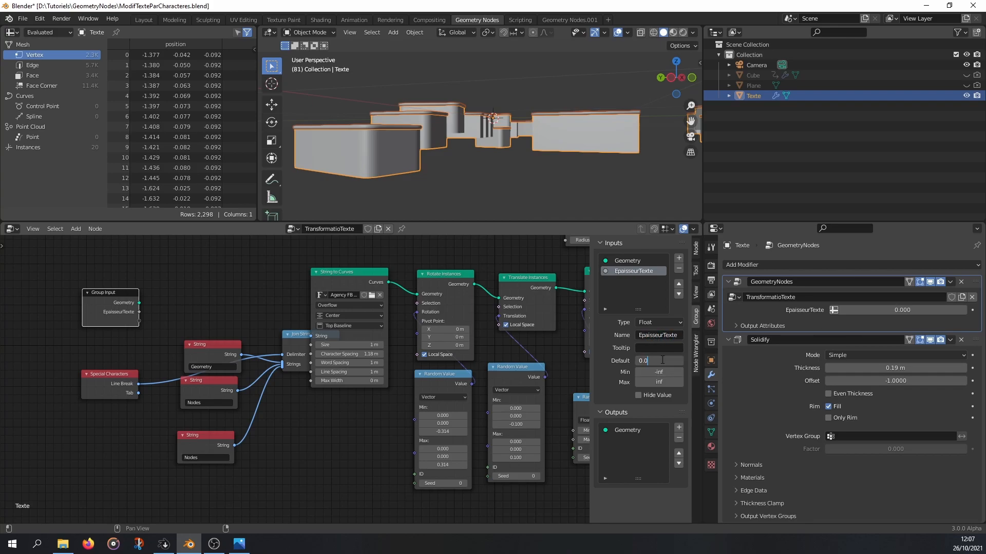
pyautogui.write('0.5')
pyautogui.press('Return')
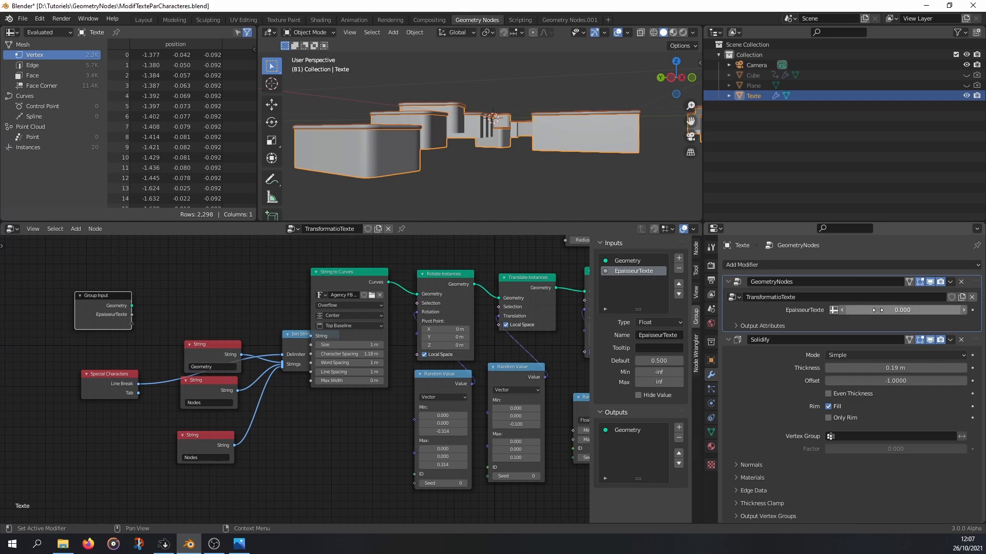
pyautogui.click(898, 310)
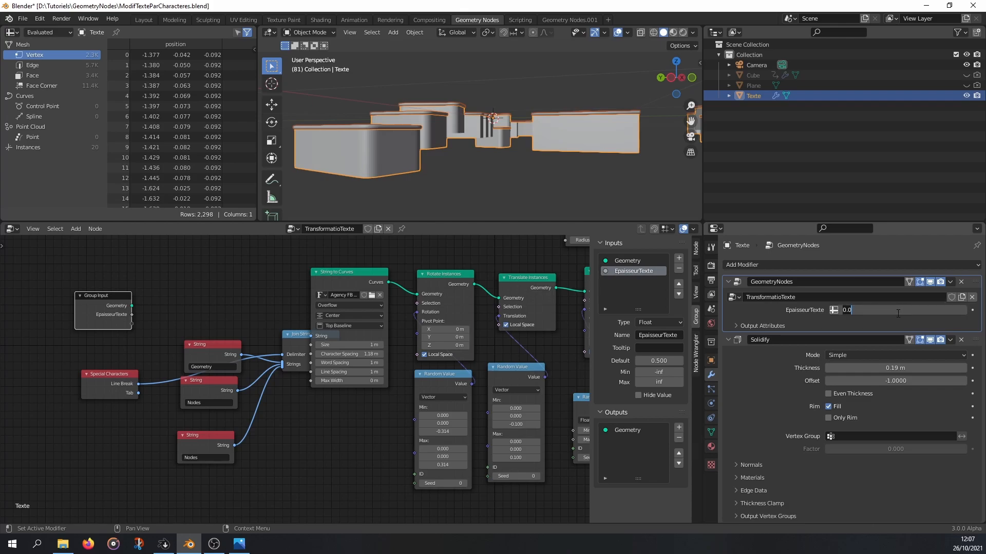
pyautogui.write('0')
pyautogui.press('Return')
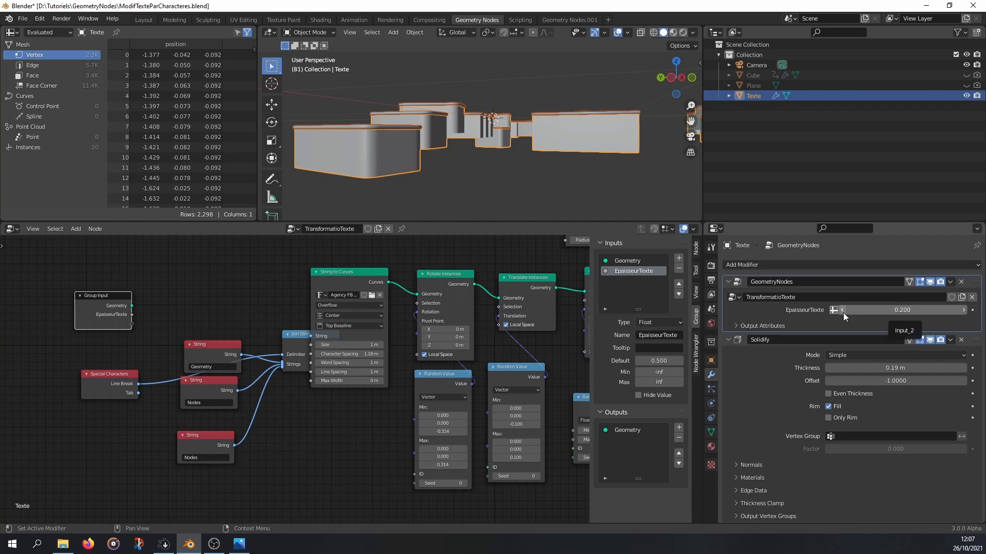
# Step: Insert a Transform node between Curve to Mesh and Join Geometry
pyautogui.moveTo(427, 162); pyautogui.dragTo(409, 146, button='middle')
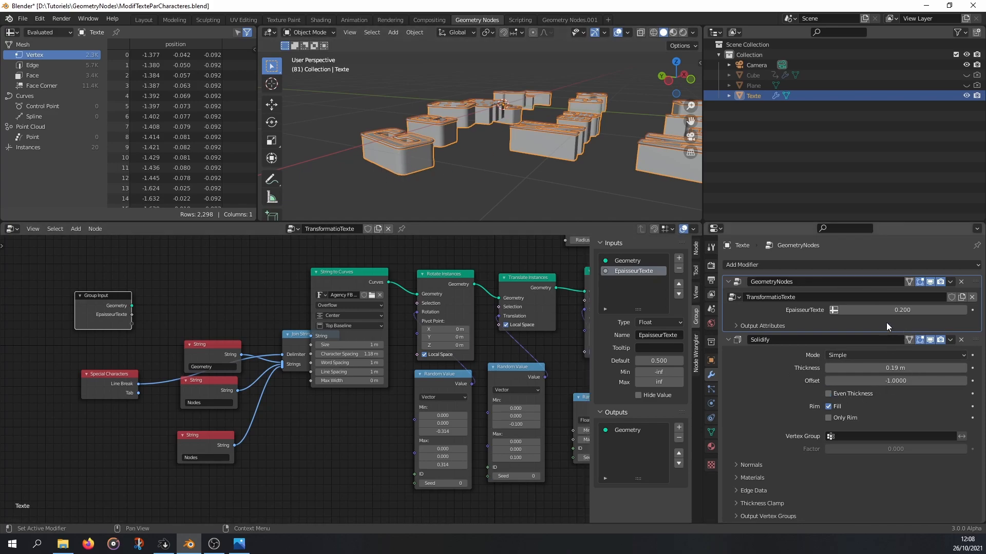
pyautogui.scroll(-3, 401, 354)
pyautogui.moveTo(401, 354); pyautogui.dragTo(111, 427, button='middle')
pyautogui.scroll(1, 111, 427)
pyautogui.hotkey('shift', 'a')
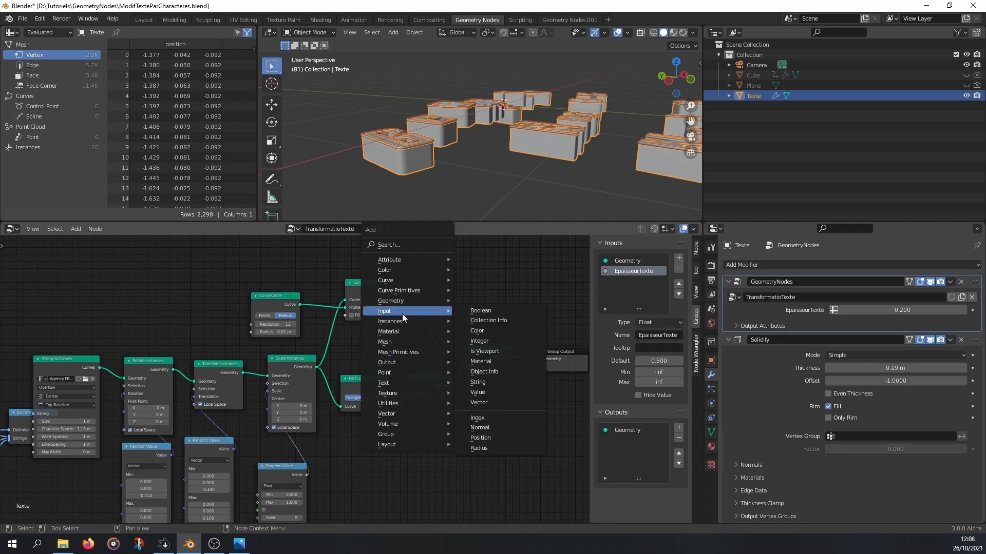
pyautogui.moveTo(397, 354)
pyautogui.moveTo(393, 301)
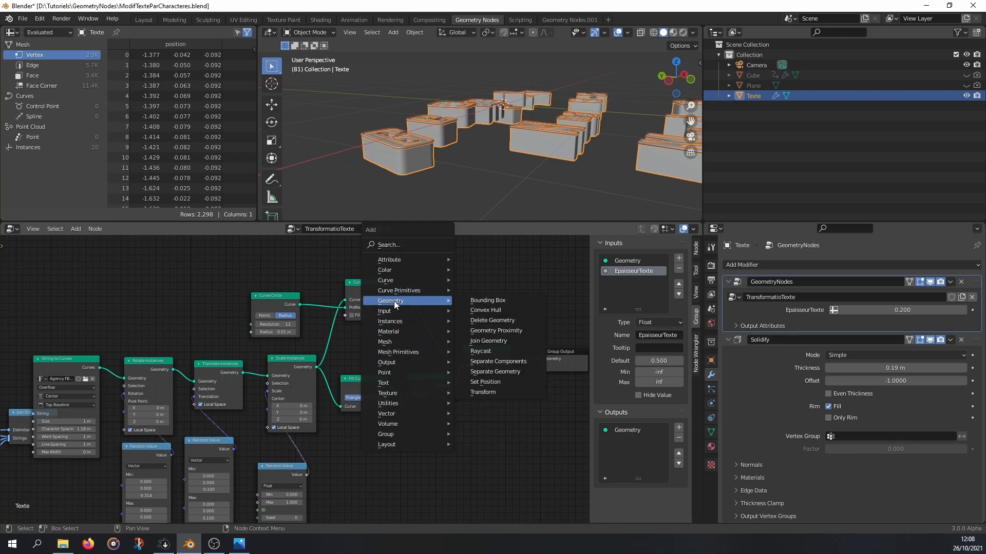
pyautogui.click(494, 394)
pyautogui.click(410, 254)
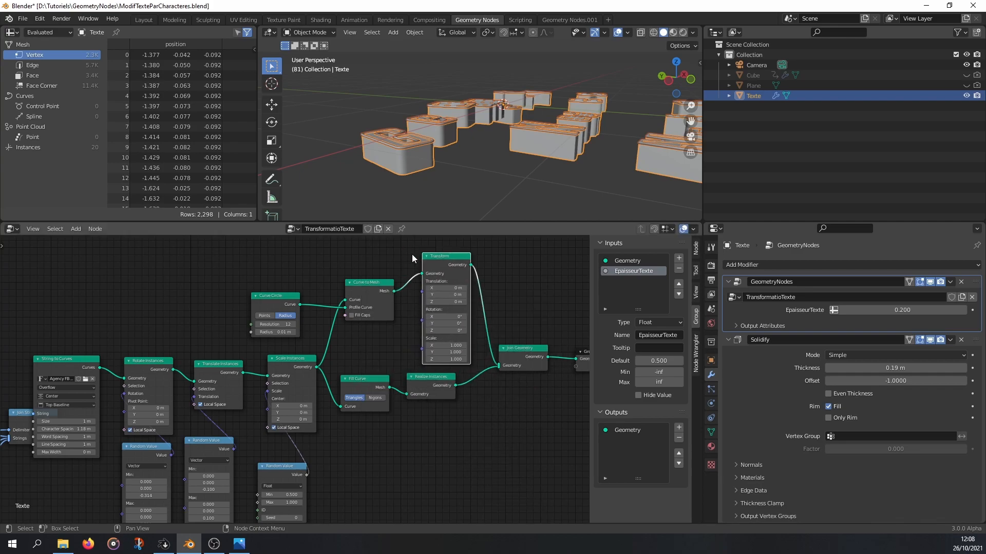
# Step: Add a Combine XYZ node and connect its Vector output to the Transform node's Translation
pyautogui.moveTo(375, 347); pyautogui.dragTo(383, 346, button='middle')
pyautogui.hotkey('shift', 'a')
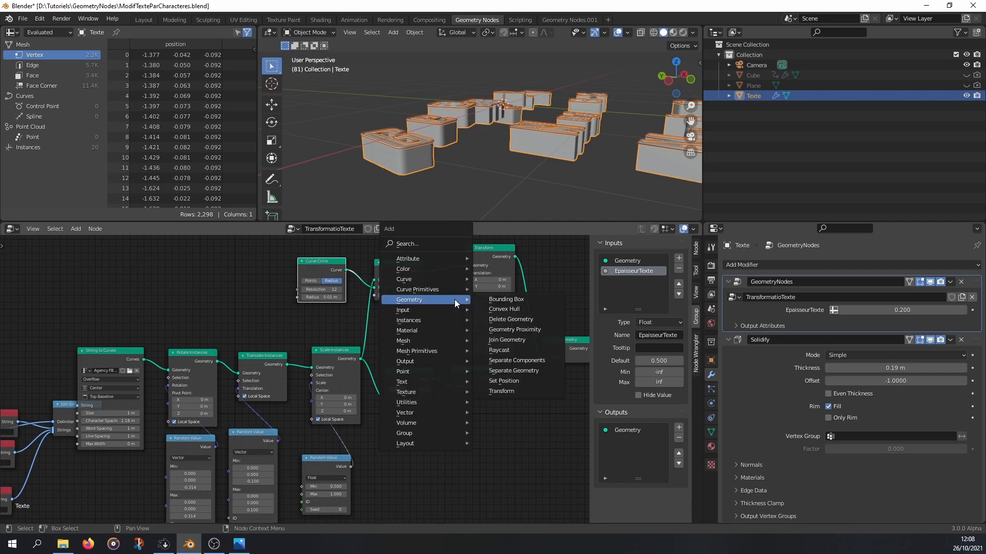
pyautogui.press('Escape')
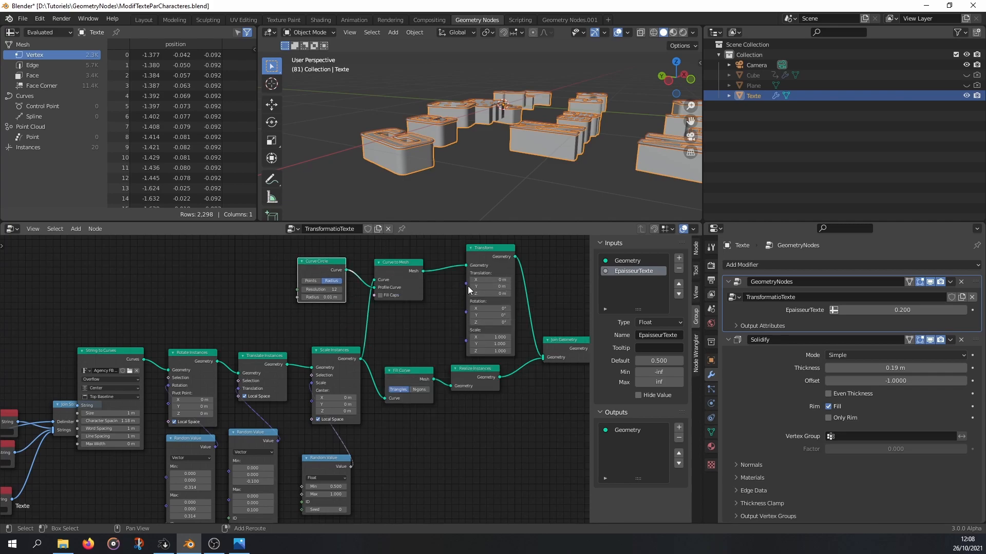
pyautogui.hotkey('shift', 'a')
pyautogui.moveTo(430, 388)
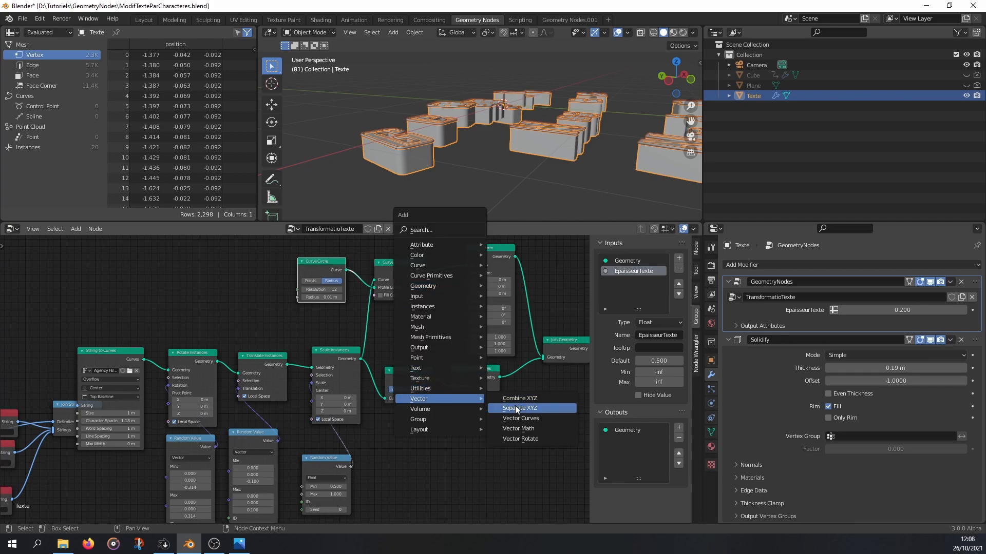
pyautogui.click(517, 399)
pyautogui.click(401, 306)
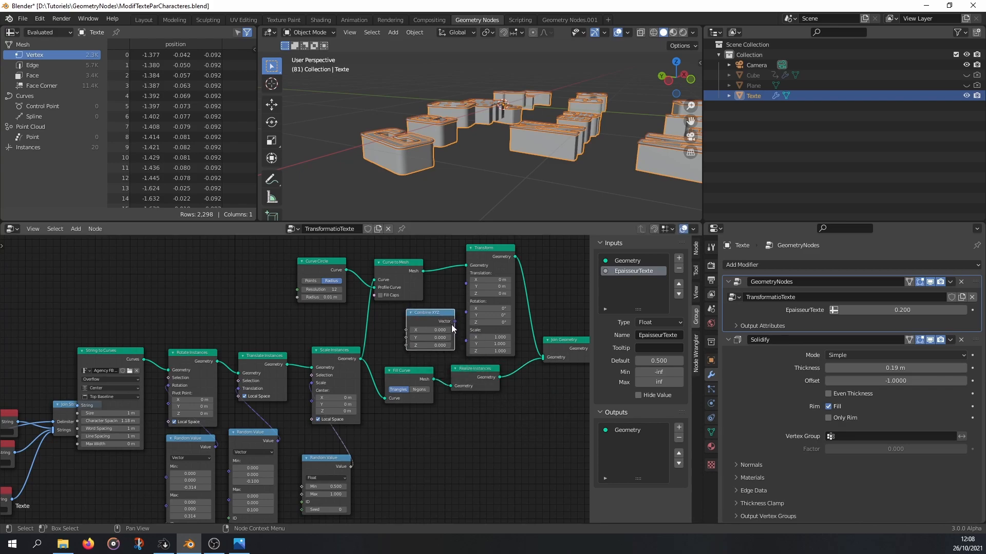
pyautogui.moveTo(409, 346); pyautogui.dragTo(475, 317, button='middle')
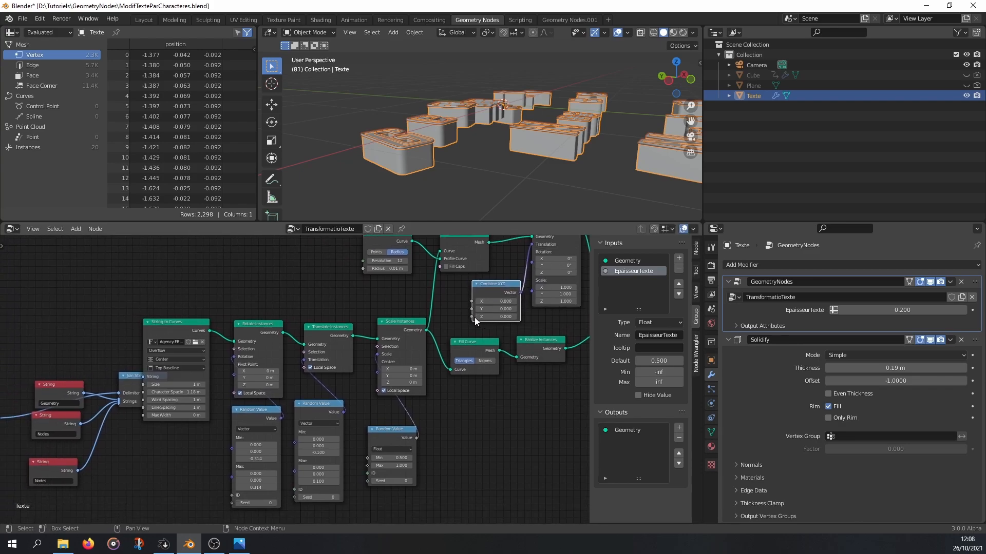
# Step: Link the Group Input's EpaisseurTexte output to the Z input of Combine XYZ
pyautogui.moveTo(471, 316); pyautogui.dragTo(94, 363)
pyautogui.scroll(-3, 475, 329)
pyautogui.moveTo(415, 154)
pyautogui.mouseDown(button='middle')
pyautogui.moveTo(402, 113)
pyautogui.moveTo(415, 137)
pyautogui.mouseUp(button='middle')
pyautogui.moveTo(514, 269); pyautogui.dragTo(398, 294, button='middle')
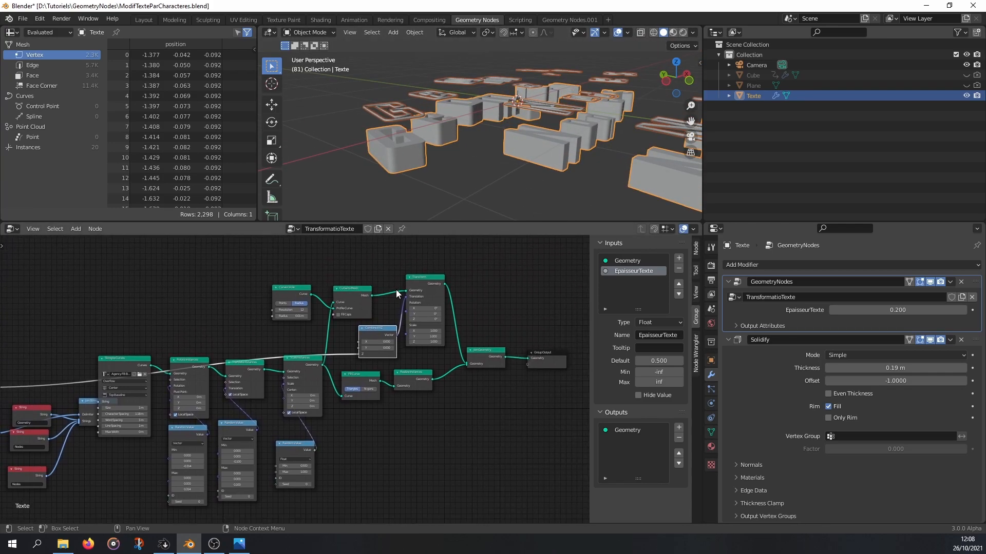
# Step: Move the outline branch nodes up, away from the main node chain, to make room
pyautogui.moveTo(358, 297); pyautogui.dragTo(355, 292)
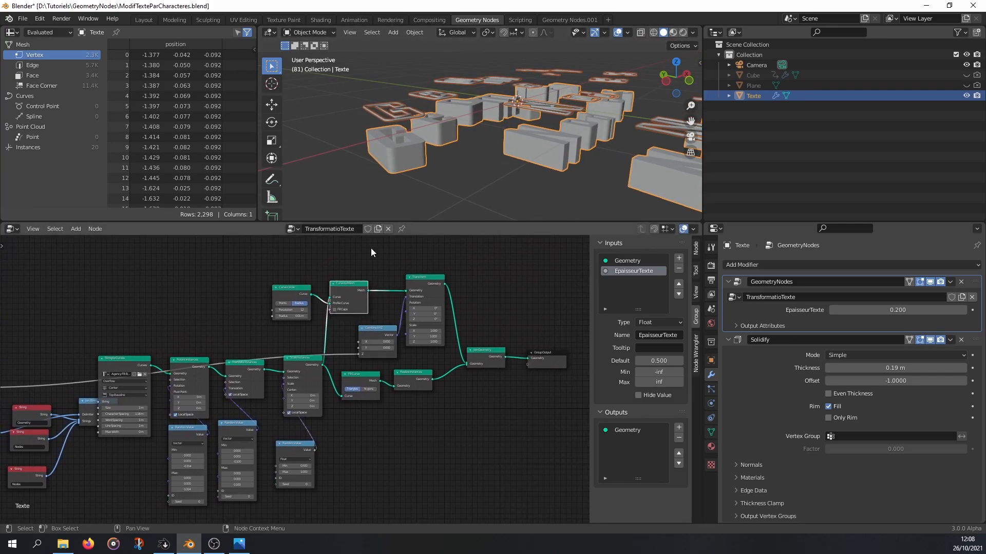
pyautogui.moveTo(355, 318); pyautogui.dragTo(469, 297, button='middle')
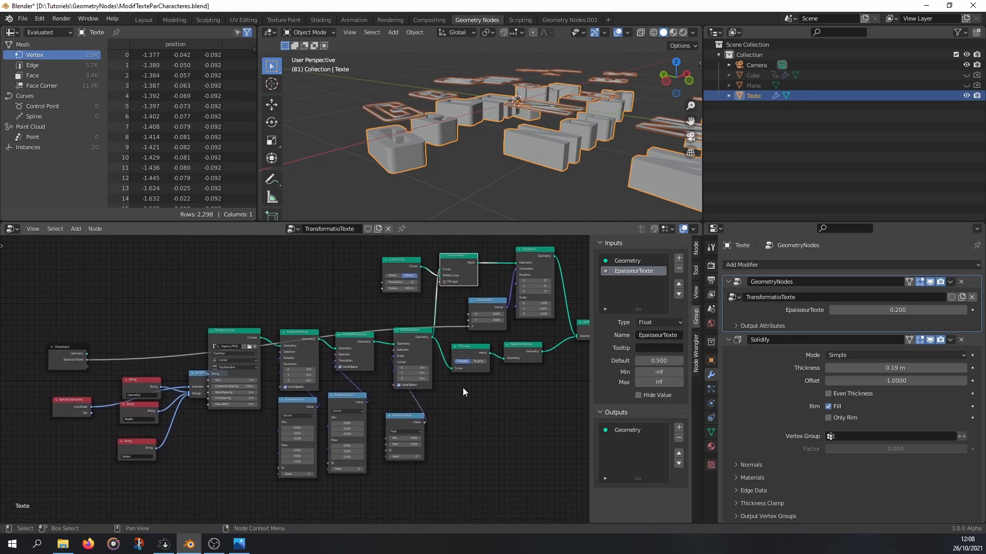
pyautogui.scroll(-1, 463, 394)
pyautogui.moveTo(340, 240); pyautogui.dragTo(556, 335)
pyautogui.moveTo(503, 273); pyautogui.dragTo(506, 240)
# Step: Insert a Math node between EpaisseurTexte and Combine XYZ's Z, set to Multiply with a value of -1
pyautogui.hotkey('shift', 'a')
pyautogui.moveTo(387, 299)
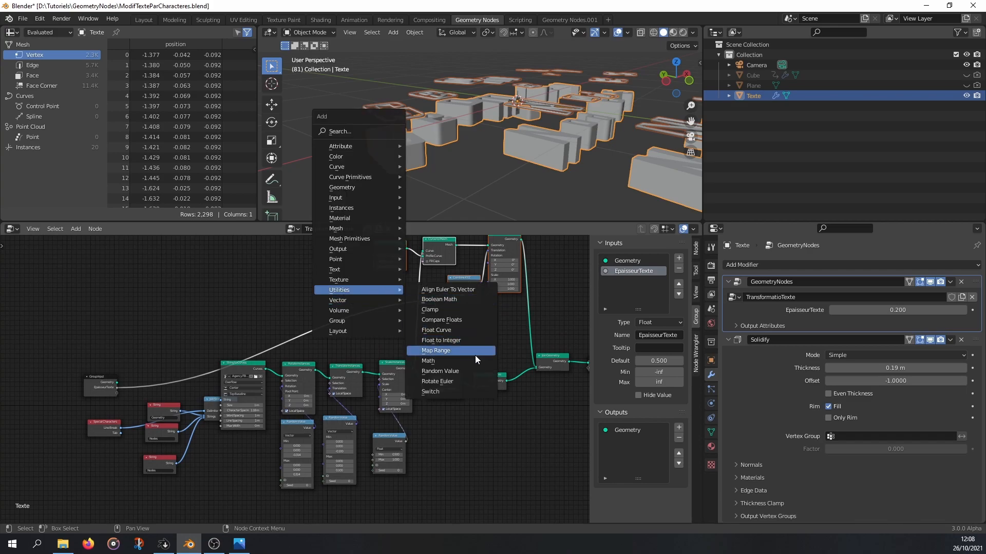
pyautogui.click(455, 361)
pyautogui.click(383, 302)
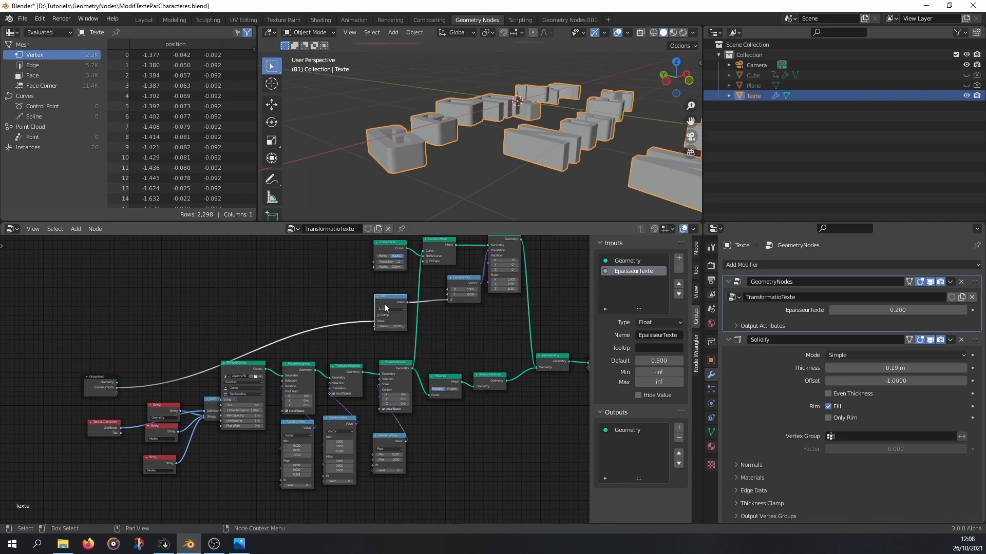
pyautogui.scroll(1, 383, 302)
pyautogui.click(420, 292)
pyautogui.click(420, 309)
pyautogui.click(414, 313)
pyautogui.write('-1')
pyautogui.press('Return')
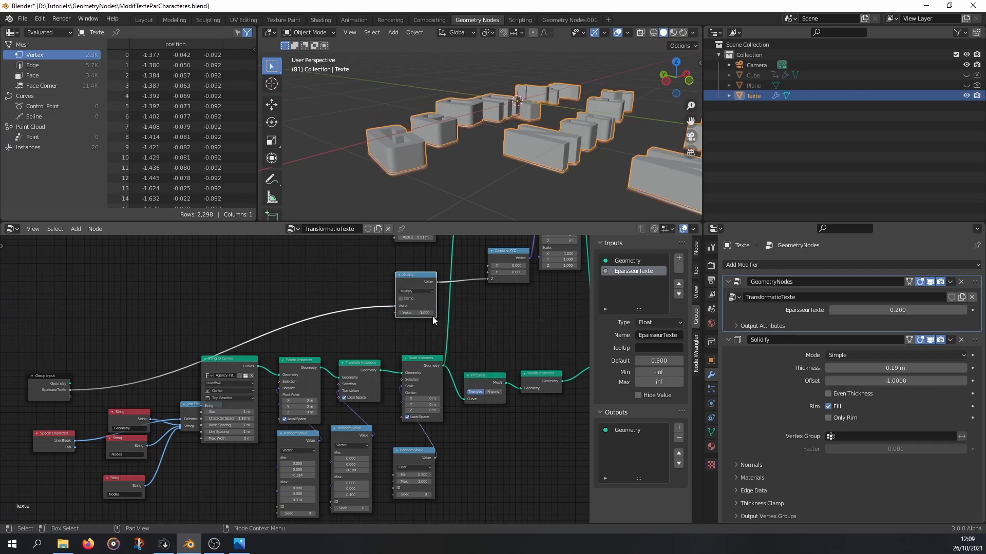
# Step: Connect the Curve to Mesh output directly to Join Geometry as well, alongside the Transform branch
pyautogui.moveTo(438, 161); pyautogui.dragTo(383, 181, button='middle')
pyautogui.moveTo(521, 305); pyautogui.dragTo(304, 354, button='middle')
pyautogui.moveTo(288, 263)
pyautogui.mouseDown()
pyautogui.moveTo(328, 263)
pyautogui.moveTo(325, 251)
pyautogui.moveTo(285, 265)
pyautogui.mouseUp()
pyautogui.scroll(1, 298, 270)
pyautogui.moveTo(298, 270); pyautogui.dragTo(308, 337, button='middle')
pyautogui.moveTo(292, 300); pyautogui.dragTo(417, 476)
pyautogui.moveTo(528, 144); pyautogui.dragTo(505, 138, button='middle')
pyautogui.scroll(3, 393, 129)
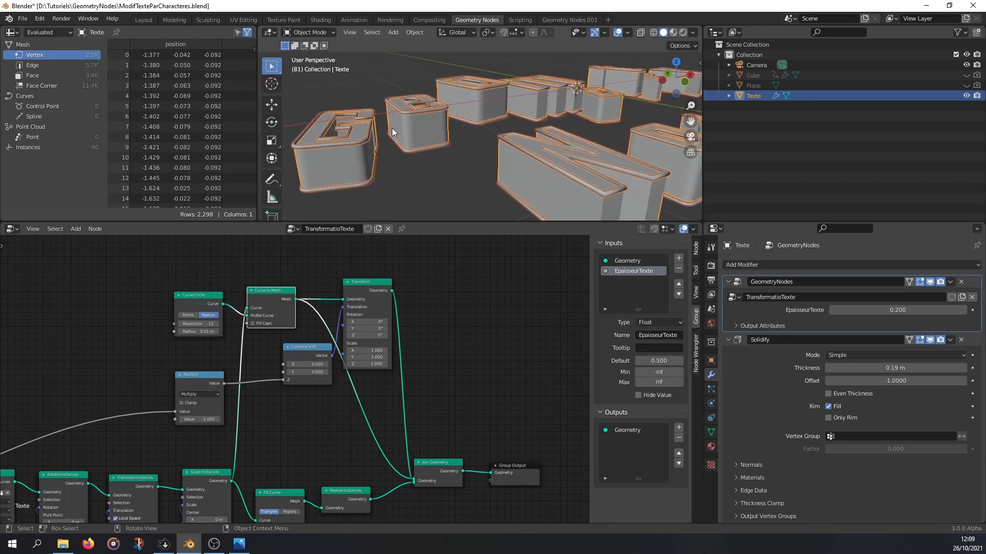
# Step: Drive the Solidify modifier's Thickness from EpaisseurTexte by copying that value as a new driver and pasting it
pyautogui.moveTo(378, 146); pyautogui.dragTo(385, 144, button='middle')
pyautogui.scroll(-3, 468, 471)
pyautogui.moveTo(469, 470); pyautogui.dragTo(543, 414, button='middle')
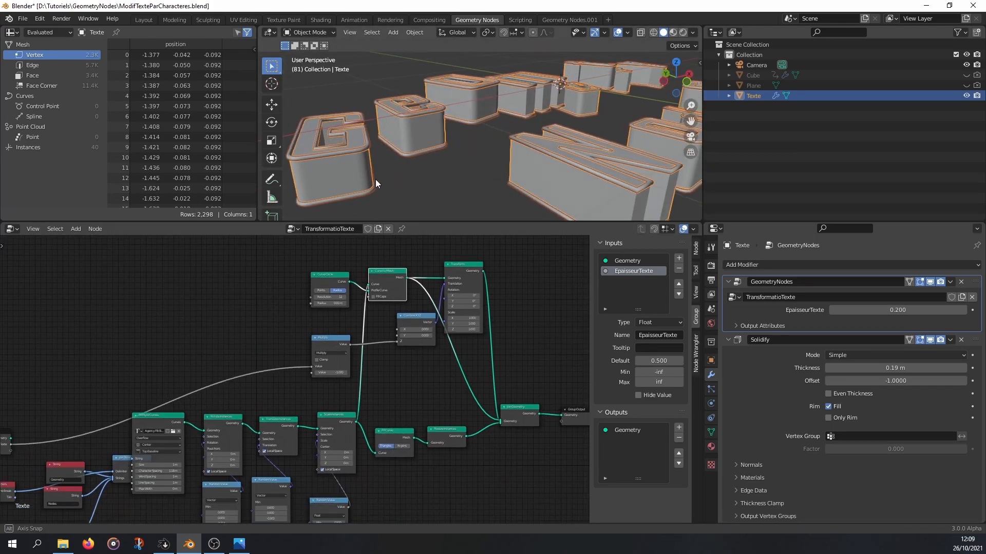
pyautogui.moveTo(373, 180); pyautogui.dragTo(421, 159, button='middle')
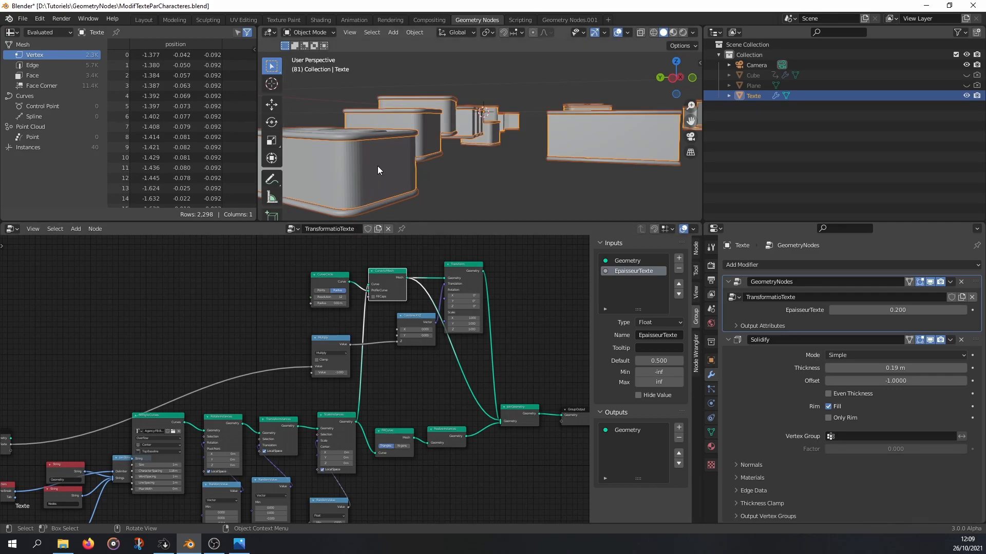
pyautogui.moveTo(377, 132); pyautogui.dragTo(396, 145, button='middle')
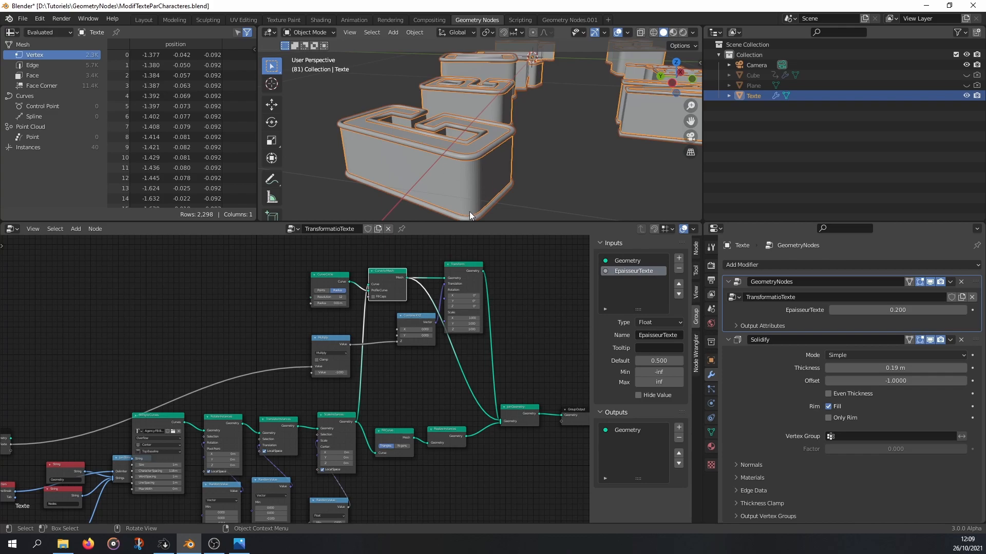
pyautogui.rightClick(892, 310)
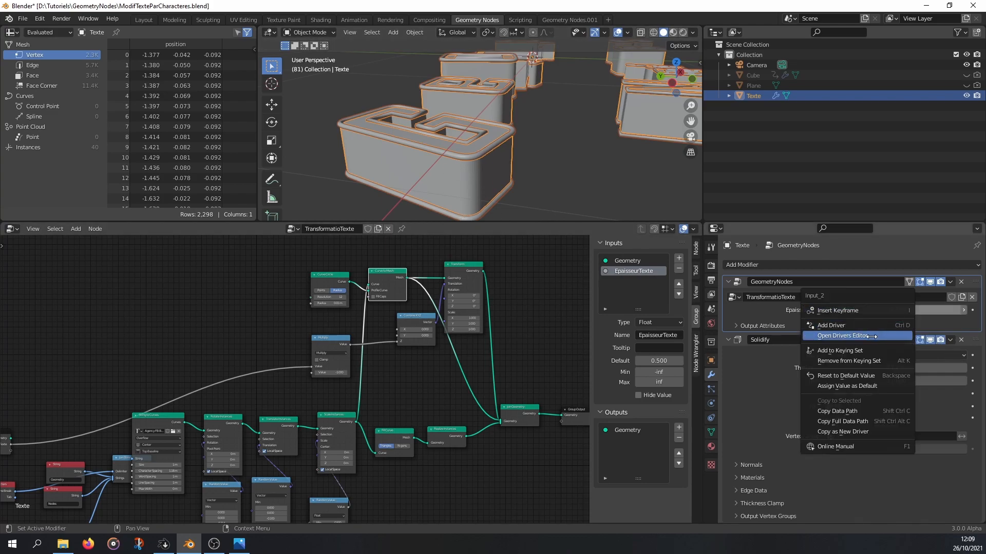
pyautogui.click(832, 433)
pyautogui.doubleClick(883, 368)
pyautogui.press('Escape')
pyautogui.rightClick(882, 367)
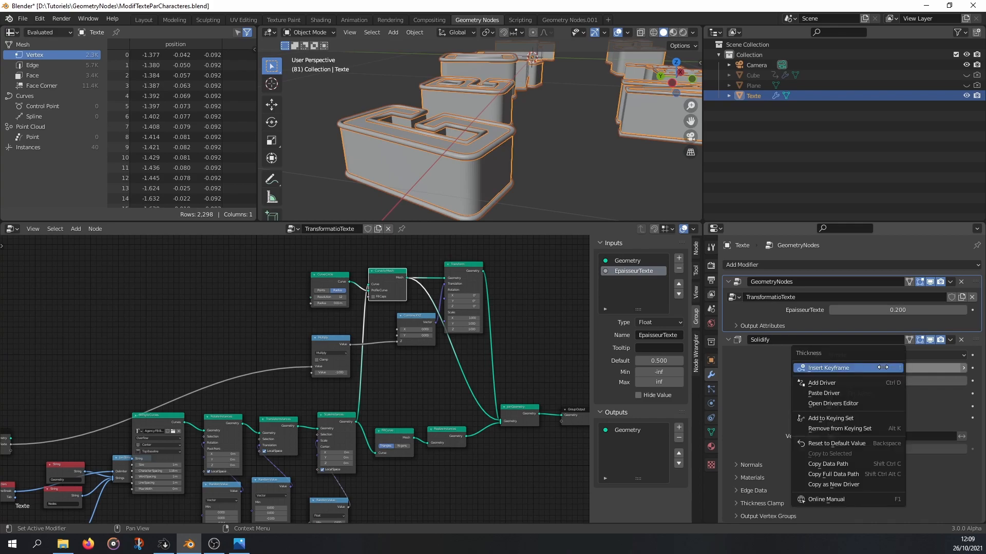
pyautogui.click(853, 393)
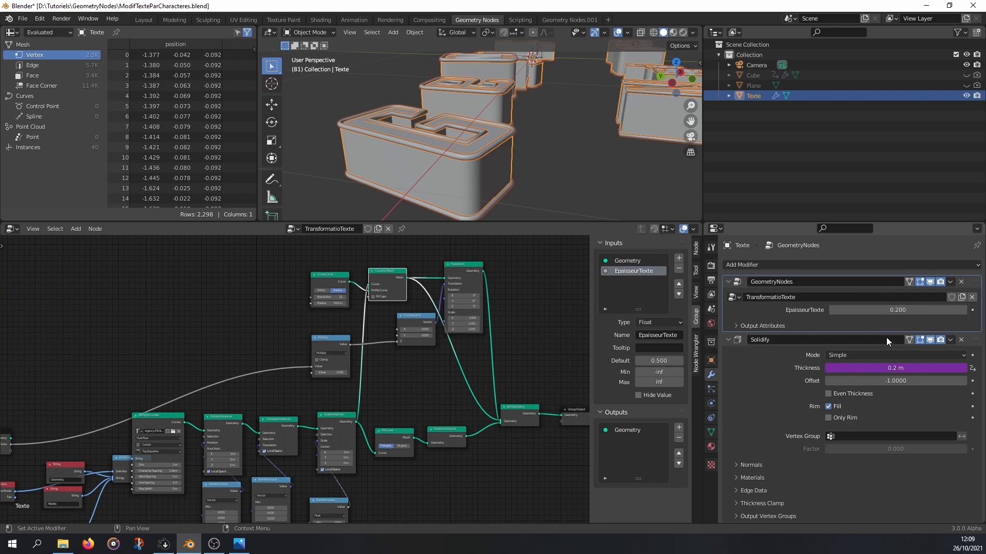
# Step: Lower EpaisseurTexte in the GeometryNodes modifier to -0.040
pyautogui.moveTo(898, 310); pyautogui.dragTo(843, 310)
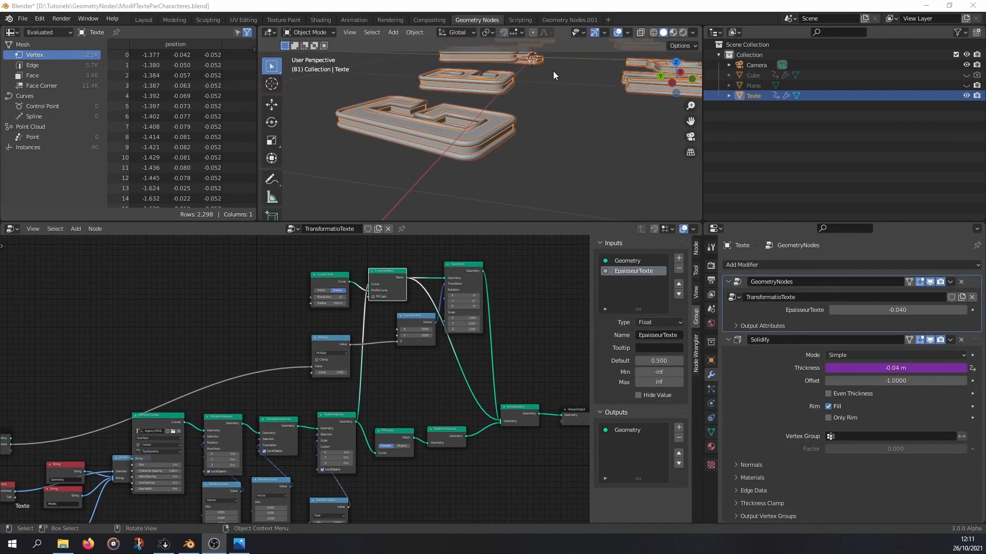
pyautogui.scroll(-5, 553, 71)
pyautogui.moveTo(522, 134); pyautogui.dragTo(461, 184, button='middle')
# Step: Move the string nodes away from String to Curves and place the Group Input above them
pyautogui.moveTo(181, 435); pyautogui.dragTo(352, 390, button='middle')
pyautogui.moveTo(134, 427); pyautogui.dragTo(298, 500)
pyautogui.moveTo(293, 432); pyautogui.dragTo(241, 437)
pyautogui.moveTo(171, 394); pyautogui.dragTo(187, 318)
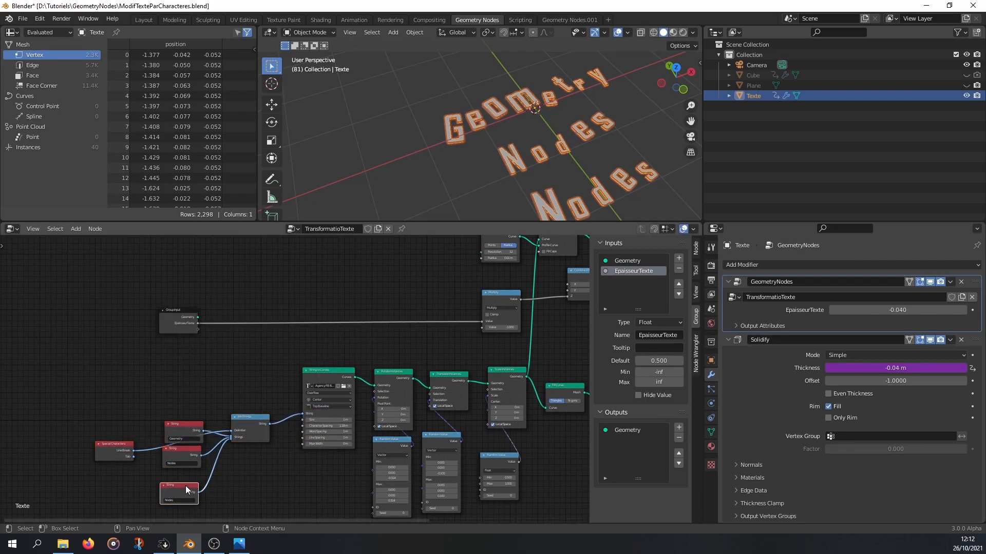
# Step: Delete the third String node, the duplicate containing "Nodes"
pyautogui.press('x')
pyautogui.moveTo(544, 123); pyautogui.dragTo(535, 145, button='middle')
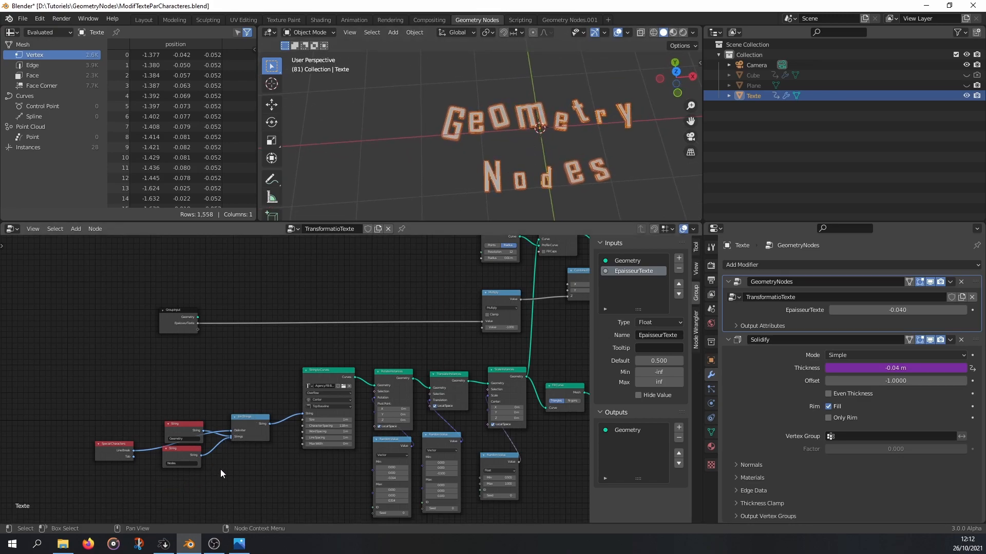
# Step: Undo the deletion of the third String node and set its content to "text"
pyautogui.hotkey('ctrl', 'z')
pyautogui.click(179, 500)
pyautogui.write('text')
pyautogui.press('Return')
pyautogui.moveTo(585, 128); pyautogui.dragTo(590, 145, button='middle')
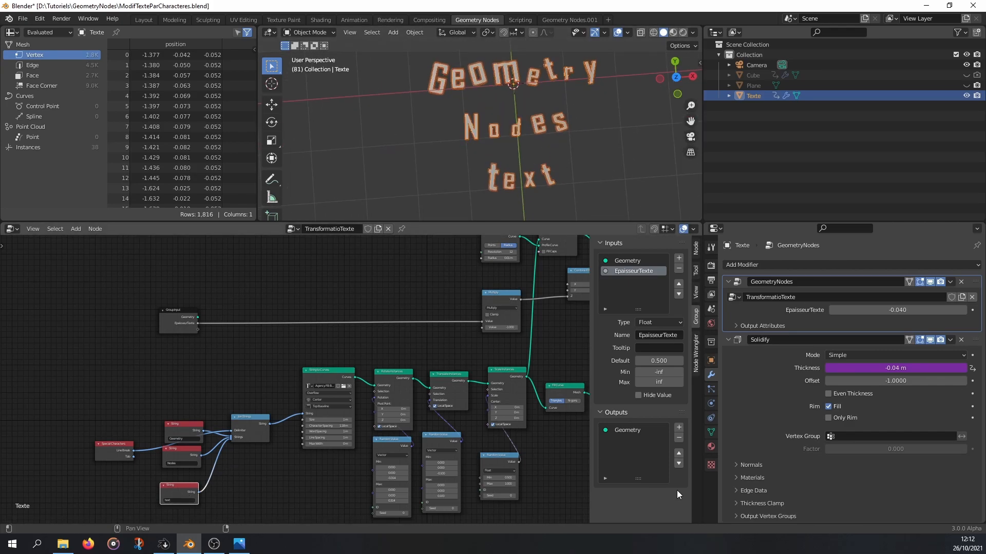
# Step: Rename the material in the Texte object's first slot to M_Lettres
pyautogui.click(710, 446)
pyautogui.click(864, 308)
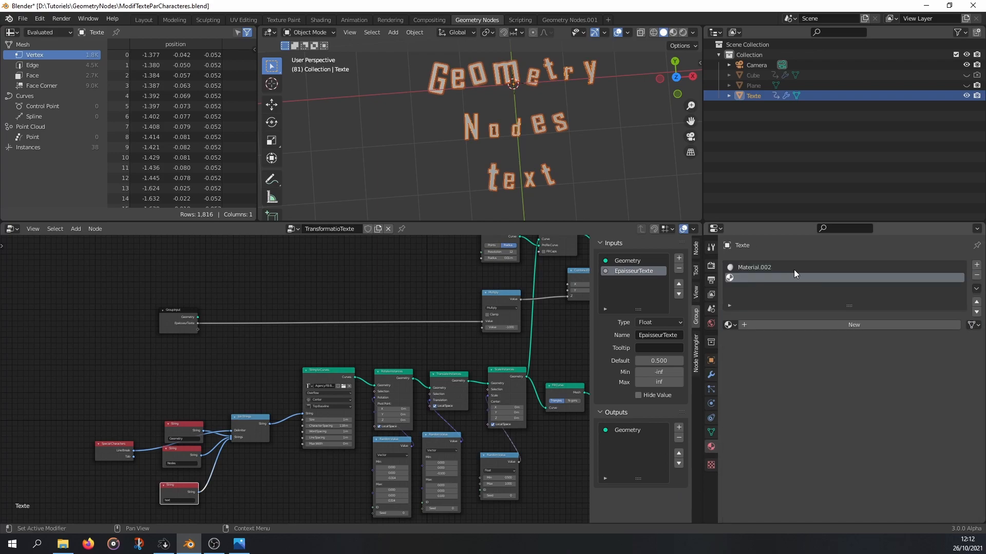
pyautogui.click(781, 324)
pyautogui.write('M_Lettre')
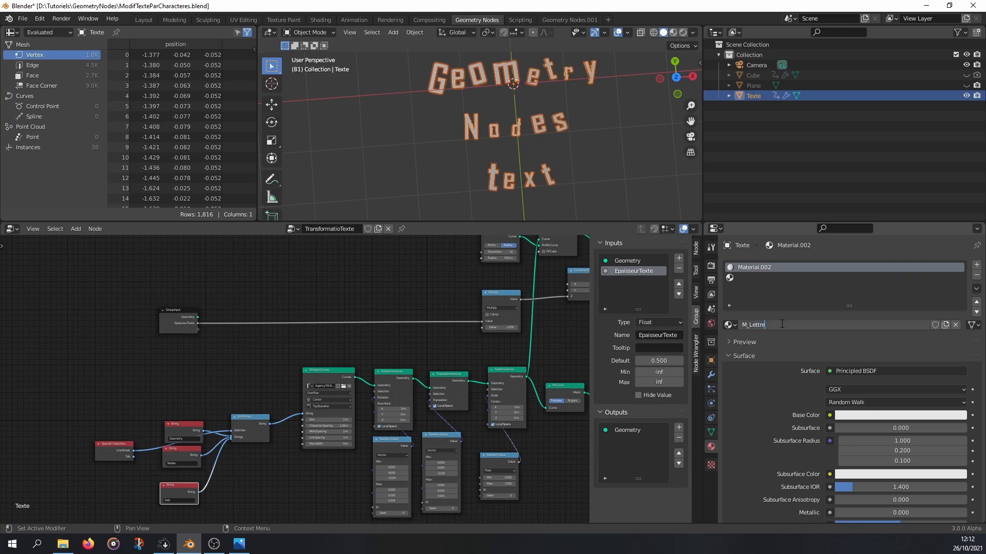
pyautogui.write('s')
pyautogui.press('Return')
# Step: Create a new material named M_Tubes in the Texte object's empty second slot
pyautogui.click(734, 278)
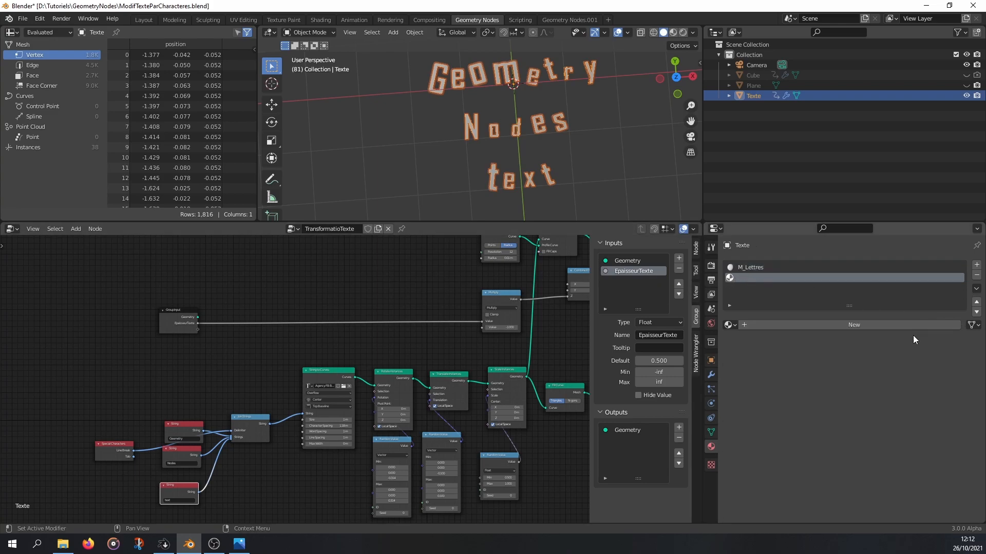
pyautogui.click(867, 325)
pyautogui.write('M_Tubes')
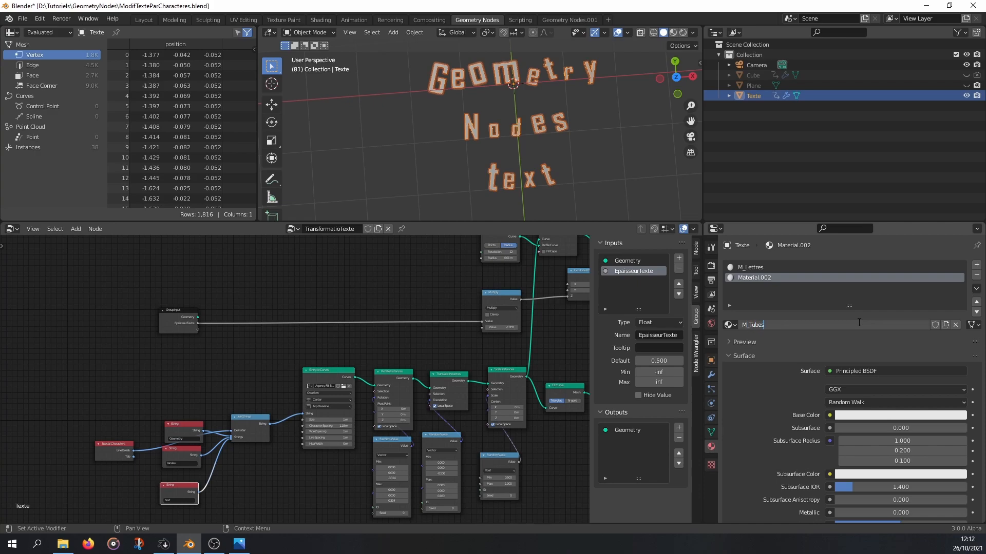
pyautogui.press('Return')
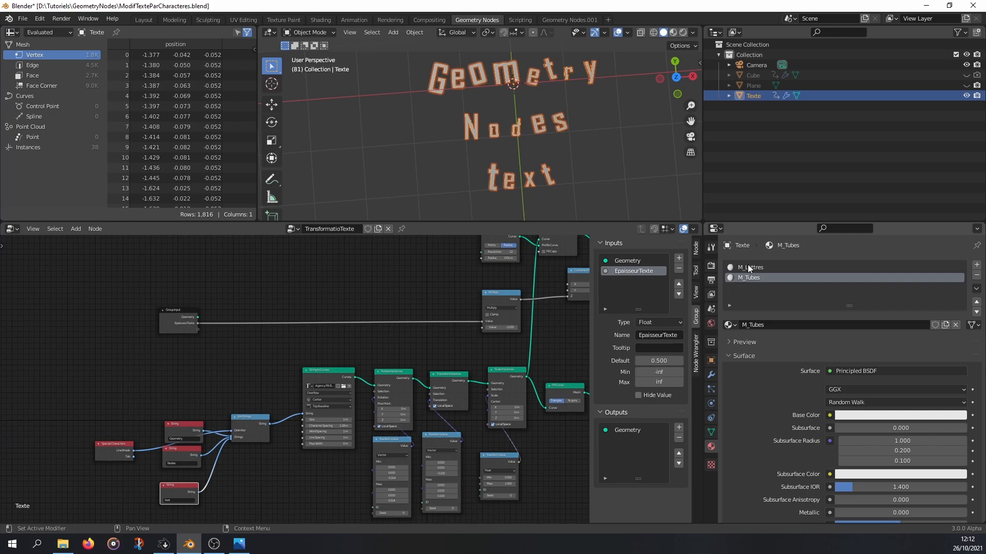
# Step: Move the Join Geometry and Group Output nodes farther away to make room for more nodes before them
pyautogui.moveTo(495, 106)
pyautogui.mouseDown(button='middle')
pyautogui.moveTo(419, 201)
pyautogui.moveTo(330, 219)
pyautogui.moveTo(510, 97)
pyautogui.moveTo(496, 115)
pyautogui.mouseUp(button='middle')
pyautogui.scroll(3, 496, 120)
pyautogui.moveTo(440, 273); pyautogui.dragTo(209, 323, button='middle')
pyautogui.moveTo(534, 420); pyautogui.dragTo(370, 414, button='middle')
pyautogui.moveTo(314, 369); pyautogui.dragTo(449, 449)
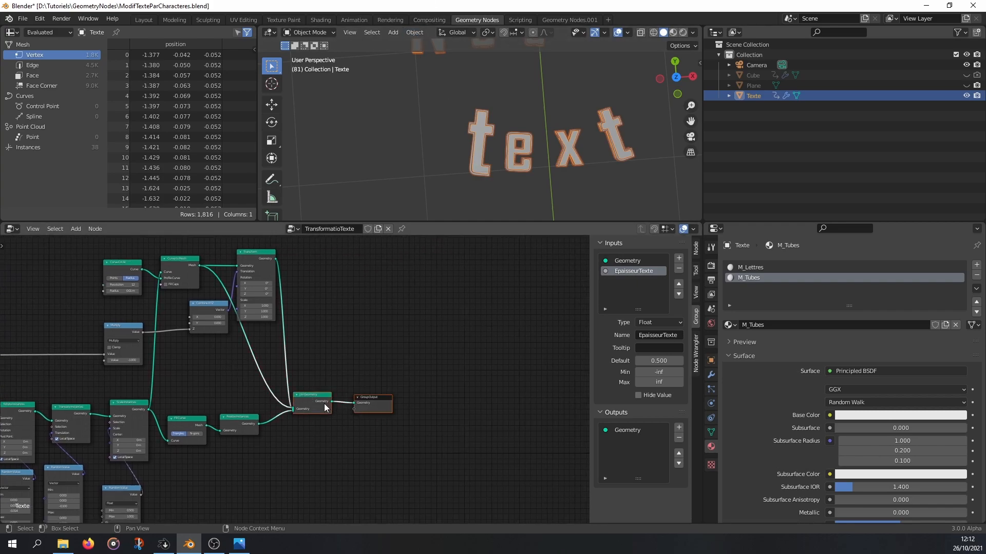
pyautogui.moveTo(325, 409); pyautogui.dragTo(461, 409)
# Step: Add a Set Material node after Curve to Mesh and connect its output to both Transform and Join Geometry
pyautogui.hotkey('shift', 'a')
pyautogui.moveTo(279, 343)
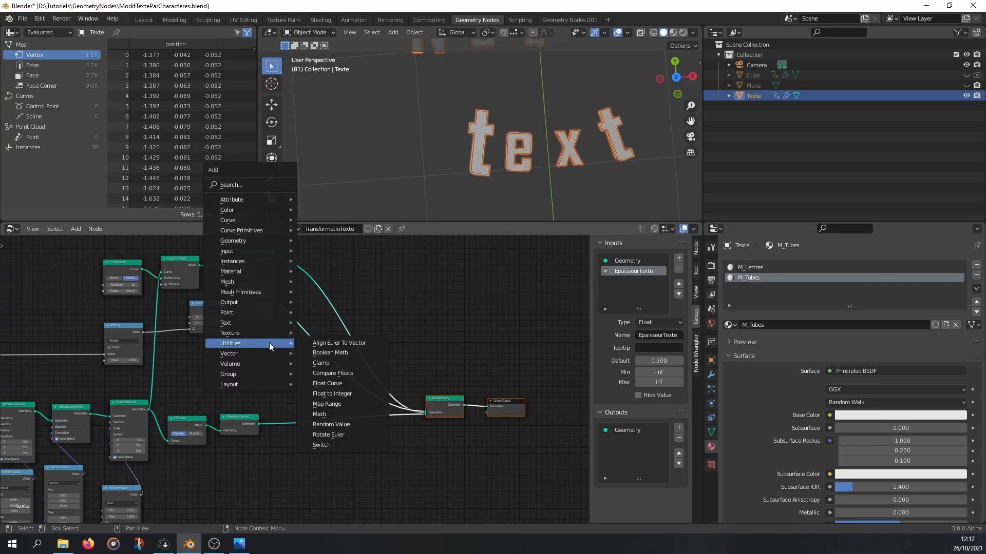
pyautogui.moveTo(245, 272)
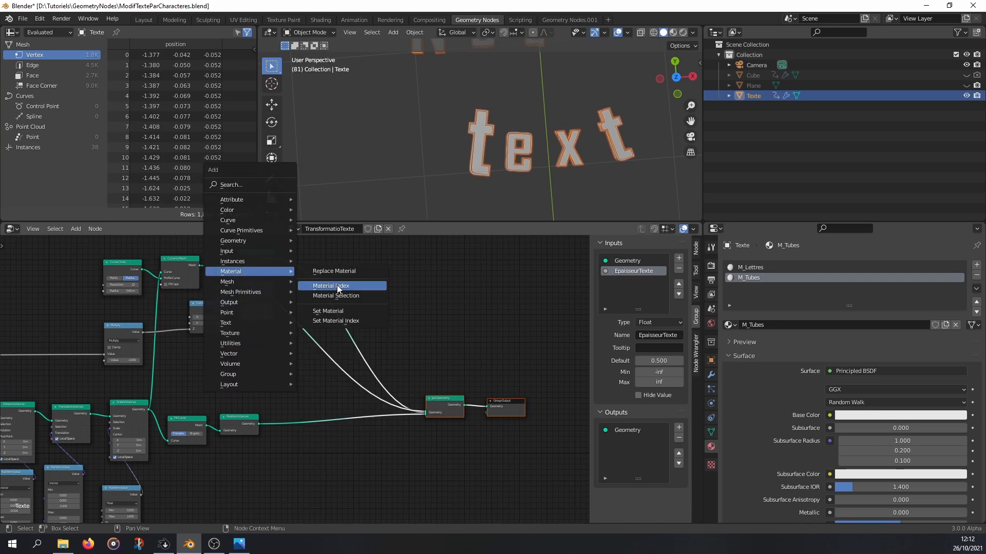
pyautogui.click(320, 312)
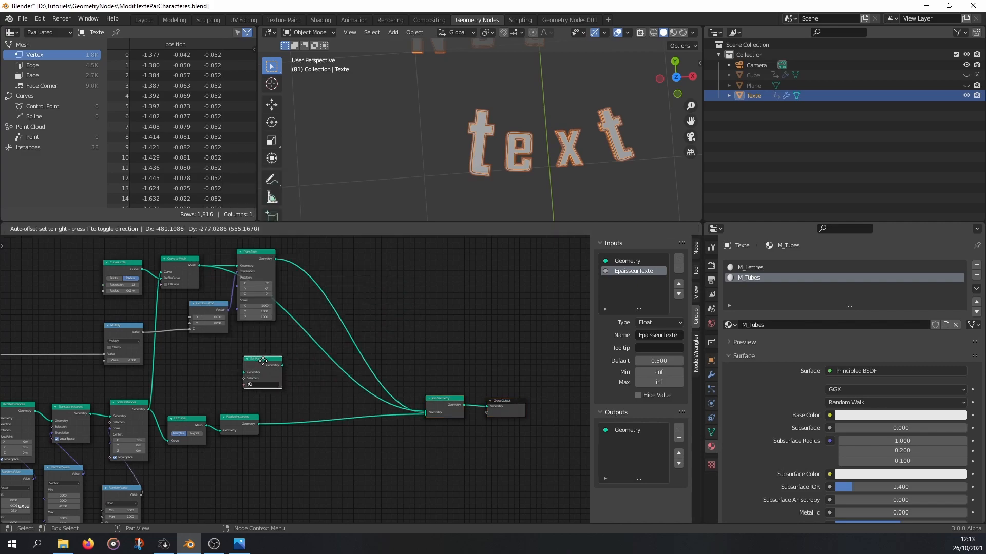
pyautogui.click(267, 354)
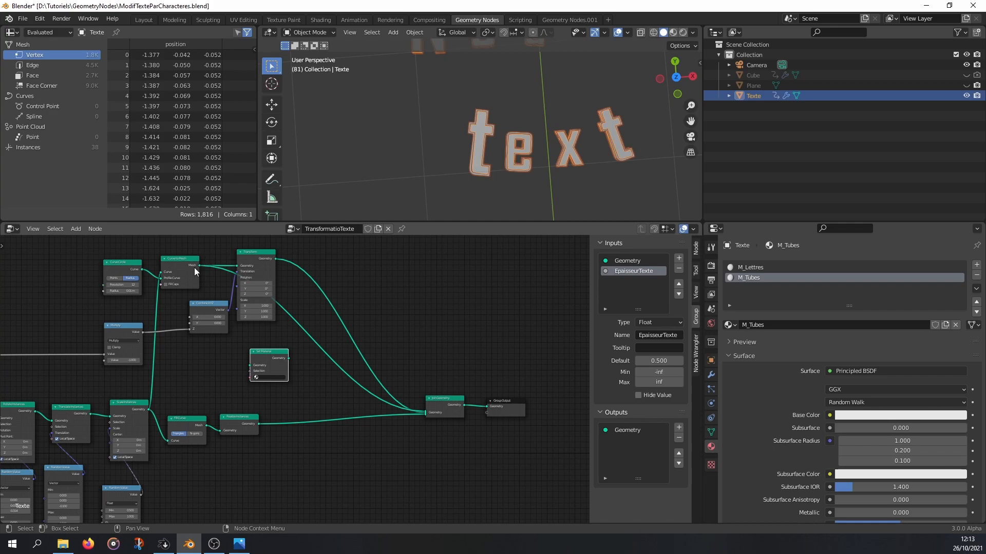
pyautogui.scroll(2, 183, 282)
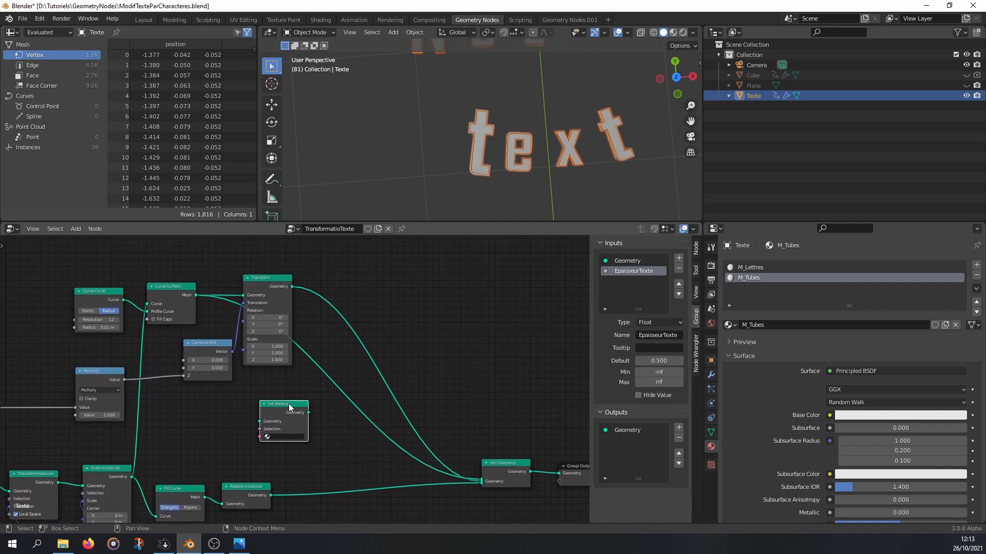
pyautogui.moveTo(288, 408); pyautogui.dragTo(253, 288)
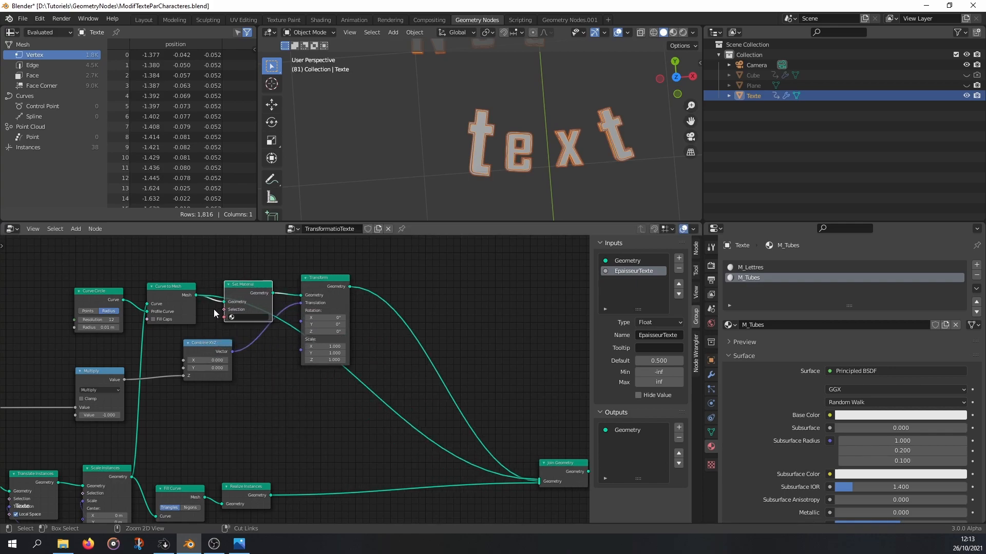
pyautogui.keyDown('ctrl'); pyautogui.moveTo(220, 299); pyautogui.dragTo(221, 297, button='right'); pyautogui.keyUp('ctrl')
pyautogui.moveTo(256, 288); pyautogui.dragTo(248, 259)
pyautogui.moveTo(539, 487); pyautogui.dragTo(218, 272)
pyautogui.moveTo(227, 269); pyautogui.dragTo(506, 461)
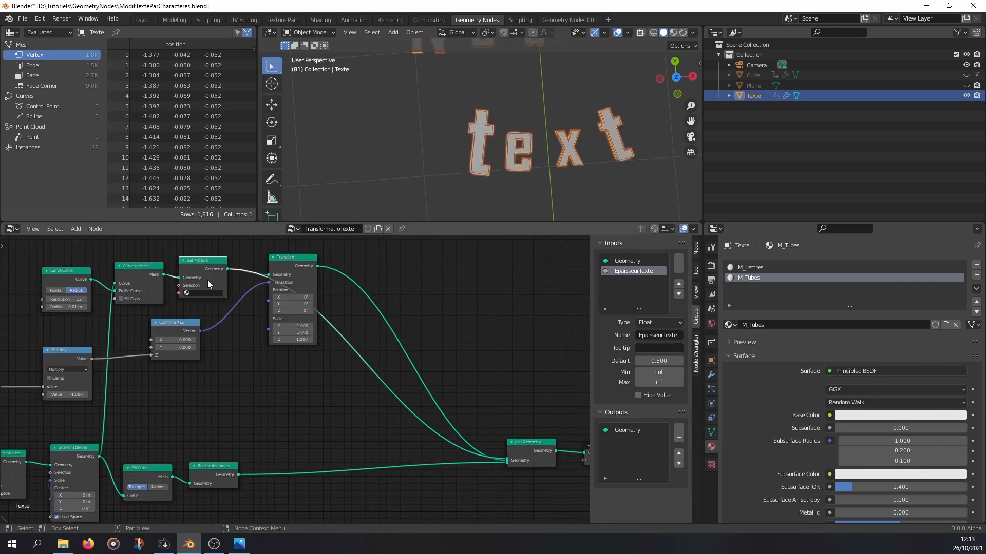
# Step: Assign M_Tubes in the Set Material node that follows Curve to Mesh
pyautogui.moveTo(177, 287); pyautogui.dragTo(200, 296, button='middle')
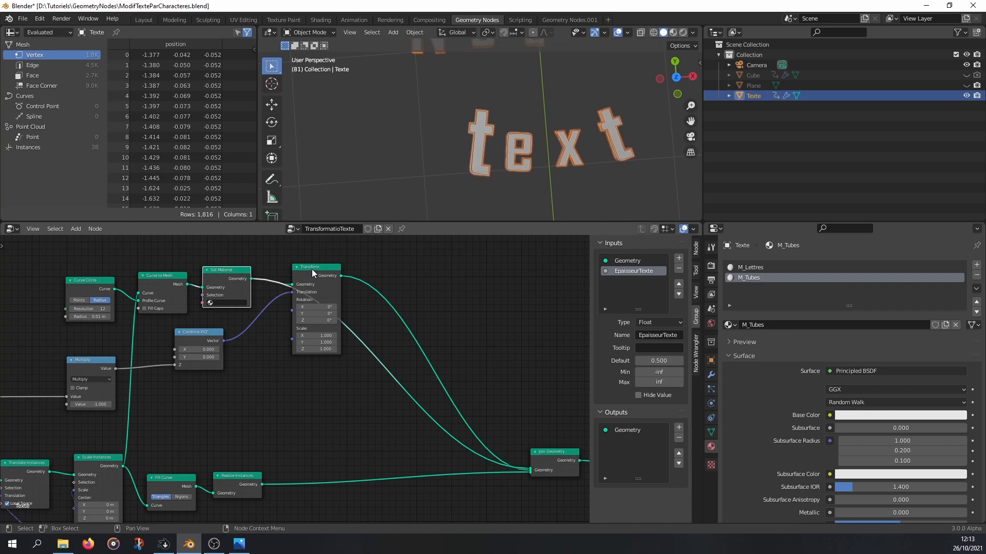
pyautogui.moveTo(226, 293)
pyautogui.mouseDown()
pyautogui.moveTo(227, 273)
pyautogui.moveTo(232, 289)
pyautogui.mouseUp()
pyautogui.click(228, 298)
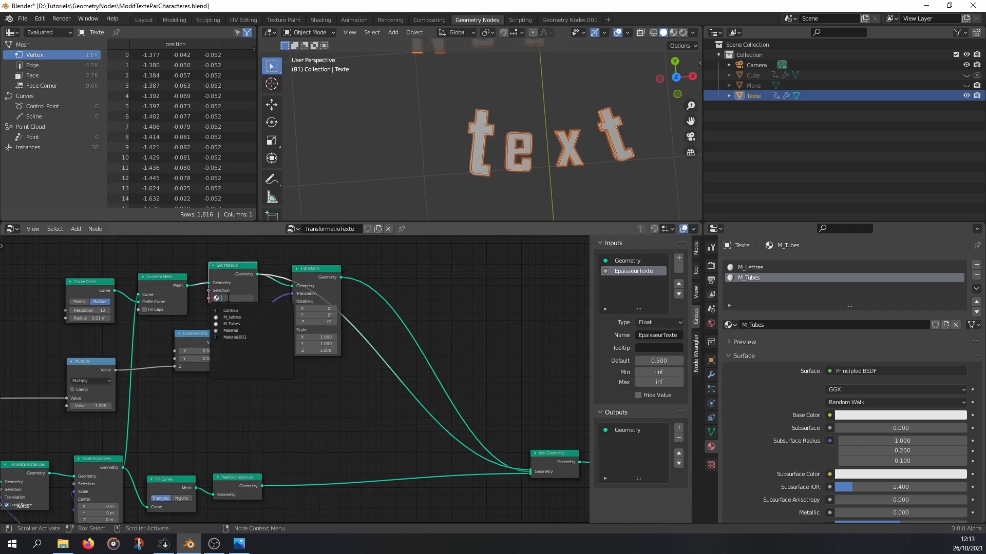
pyautogui.click(230, 324)
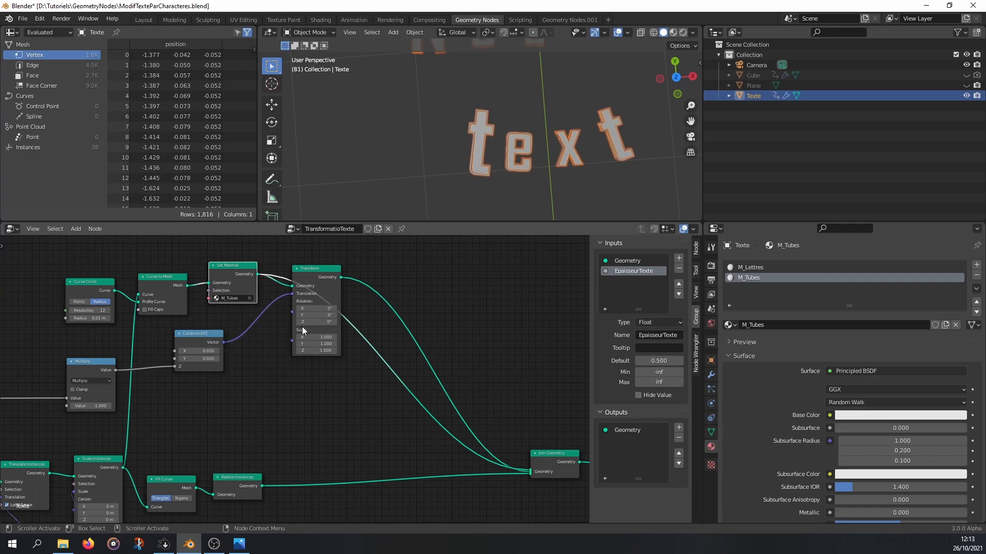
# Step: Insert a Set Material node between Realize Instances and Join Geometry and assign it the M_Lettres material
pyautogui.scroll(-4, 303, 389)
pyautogui.moveTo(295, 443); pyautogui.dragTo(301, 401, button='middle')
pyautogui.scroll(5, 297, 403)
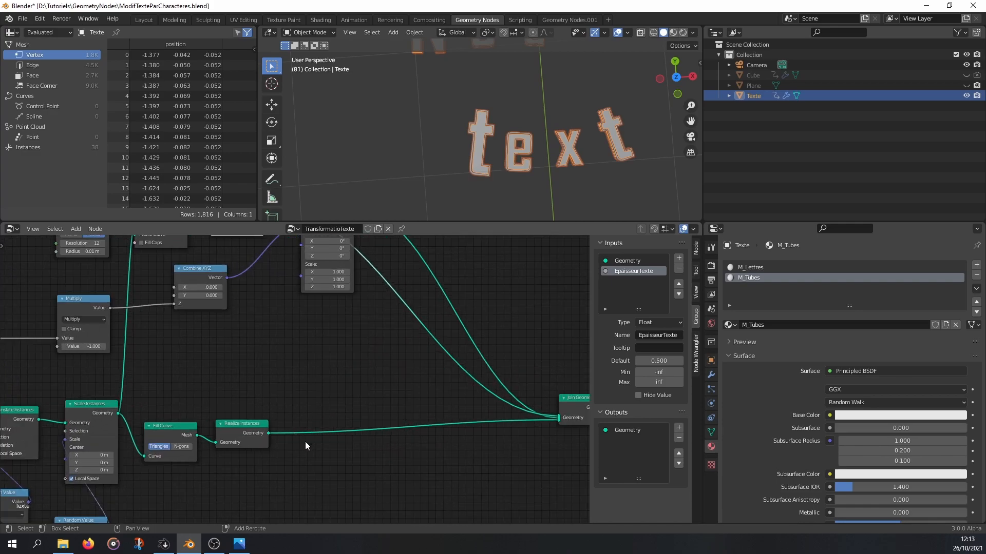
pyautogui.hotkey('shift', 'a')
pyautogui.moveTo(281, 335)
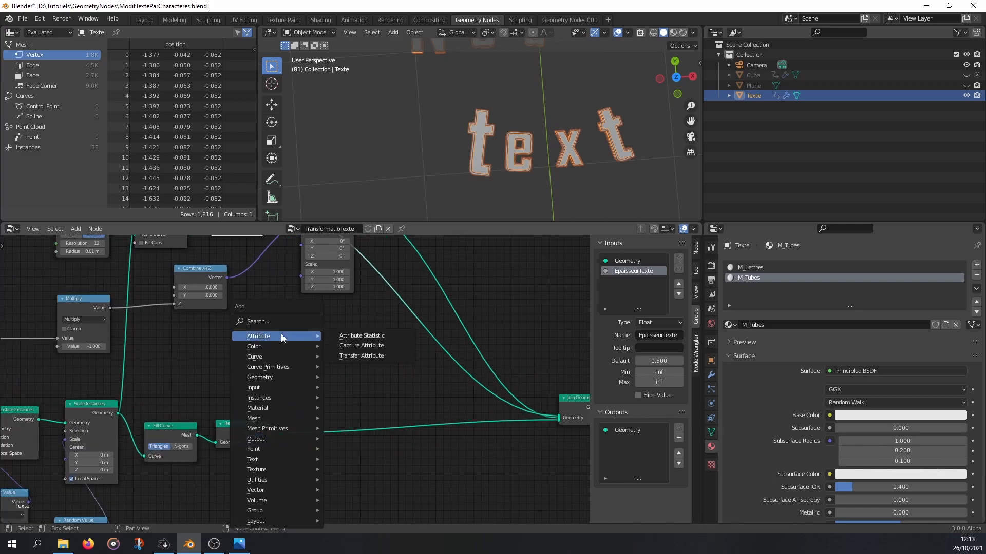
pyautogui.moveTo(270, 442)
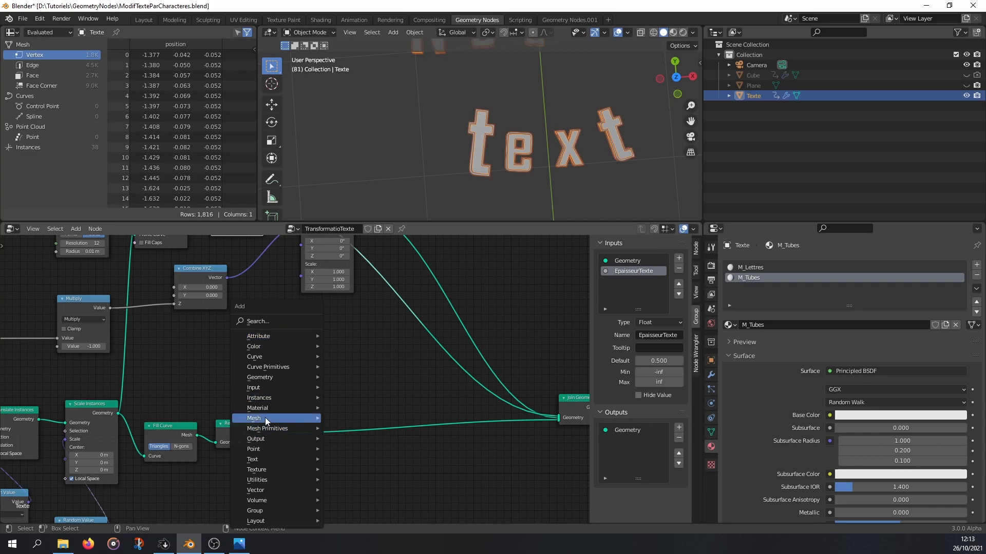
pyautogui.moveTo(267, 409)
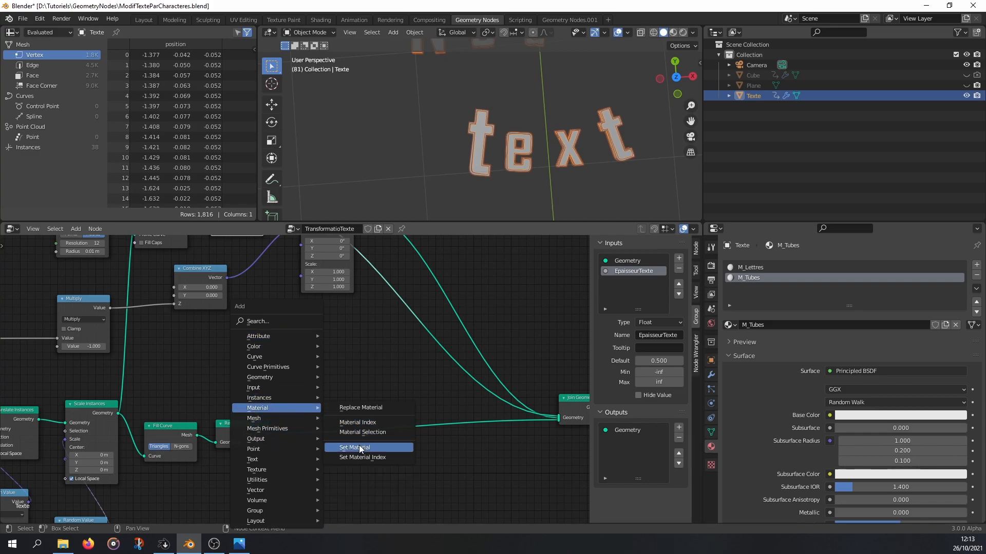
pyautogui.click(360, 447)
pyautogui.click(342, 414)
pyautogui.click(365, 452)
pyautogui.click(365, 453)
pyautogui.click(365, 453)
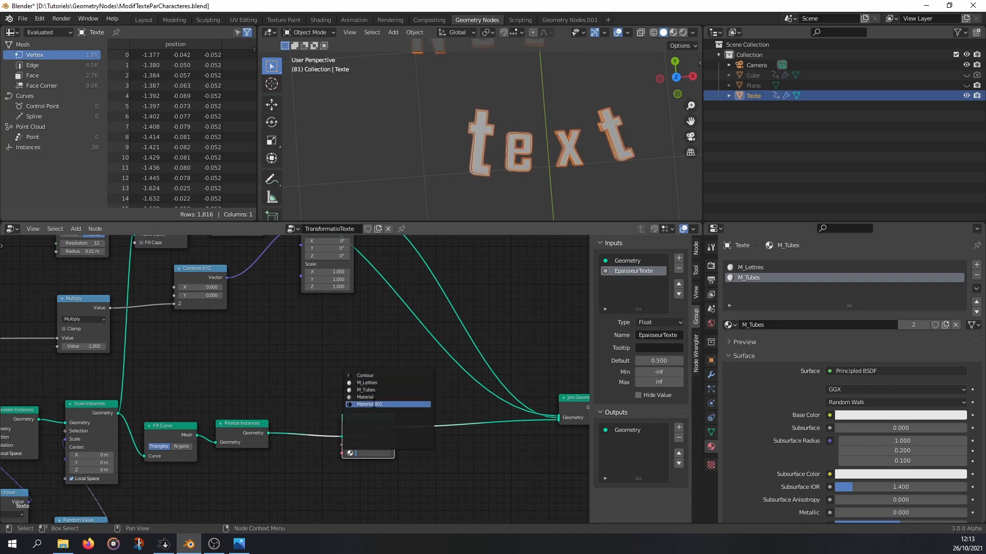
pyautogui.click(376, 383)
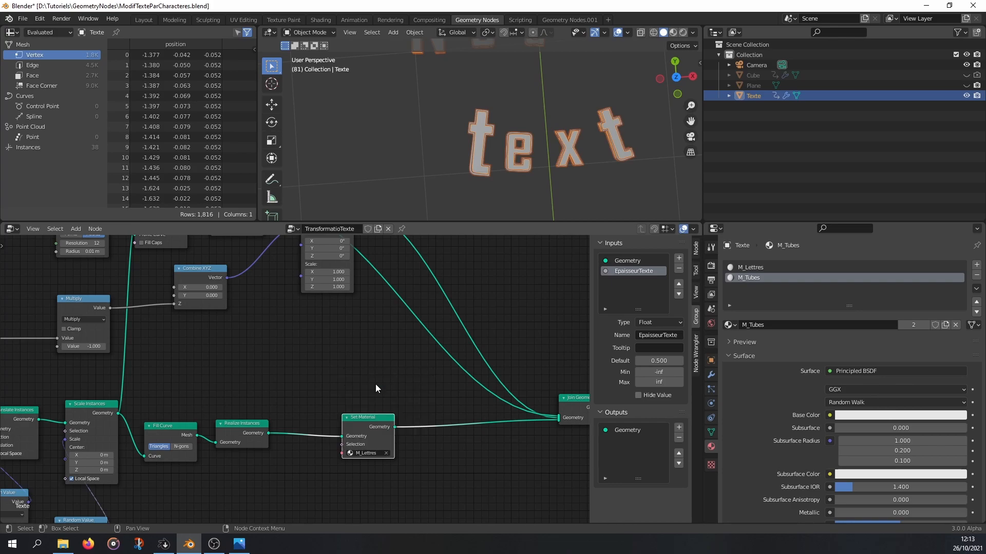
# Step: Switch to the Shading workspace and display the text in Material Preview mode
pyautogui.scroll(-4, 382, 354)
pyautogui.scroll(-5, 409, 192)
pyautogui.scroll(-3, 370, 324)
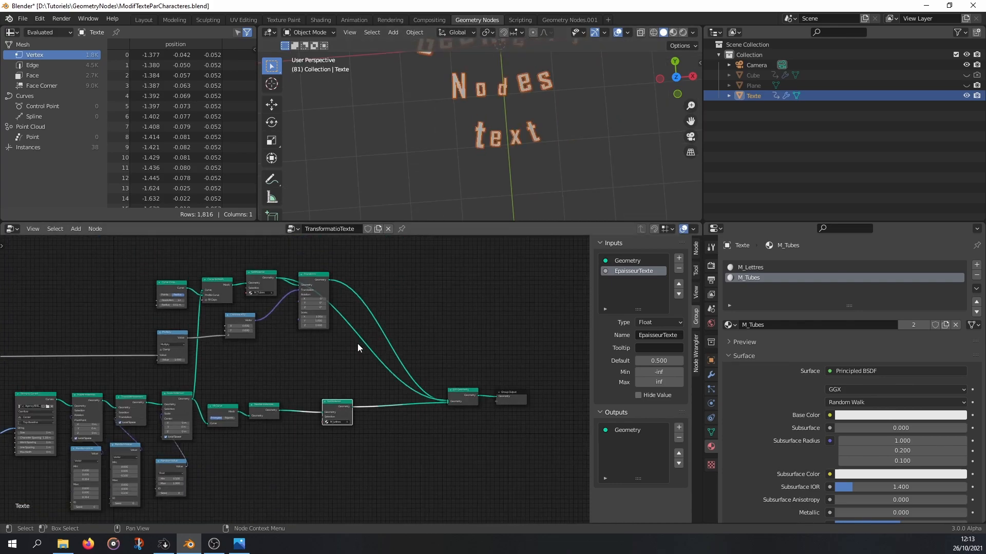
pyautogui.scroll(3, 534, 152)
pyautogui.moveTo(507, 140); pyautogui.dragTo(500, 82, button='middle')
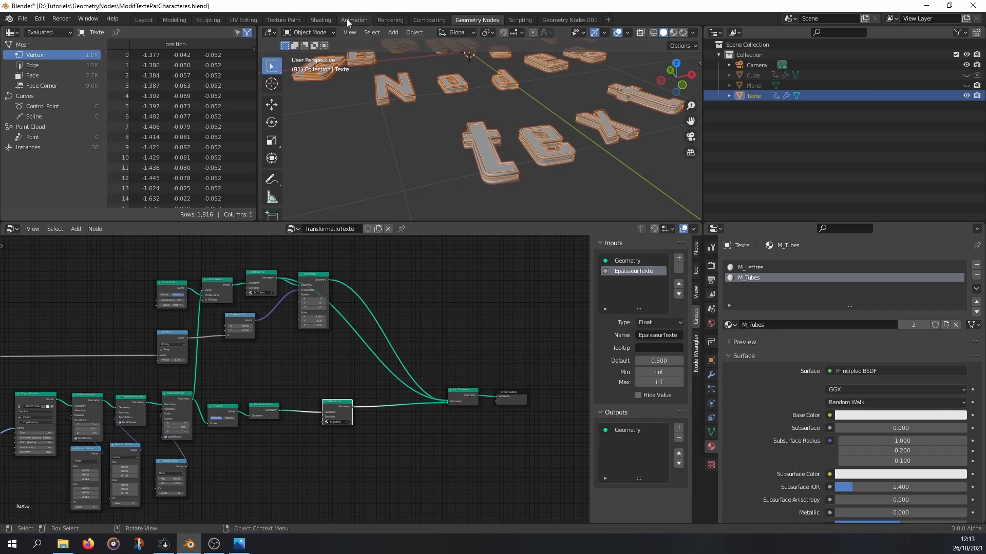
pyautogui.click(321, 20)
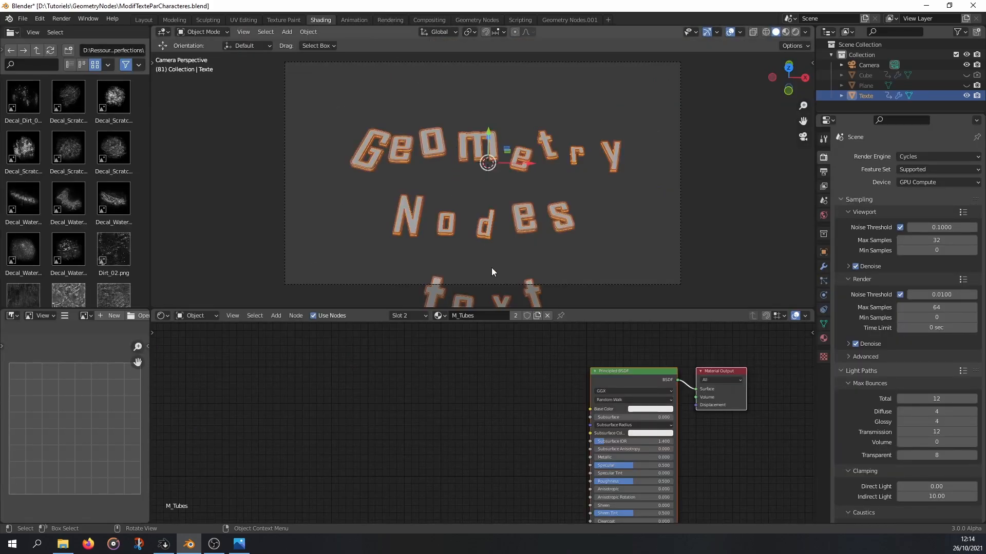
pyautogui.scroll(4, 508, 214)
pyautogui.scroll(-3, 515, 196)
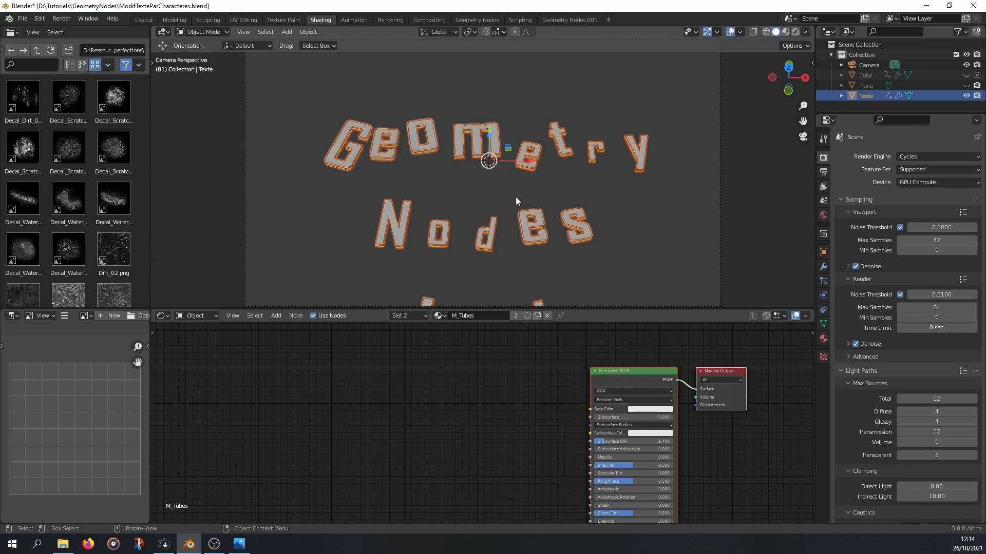
pyautogui.click(786, 32)
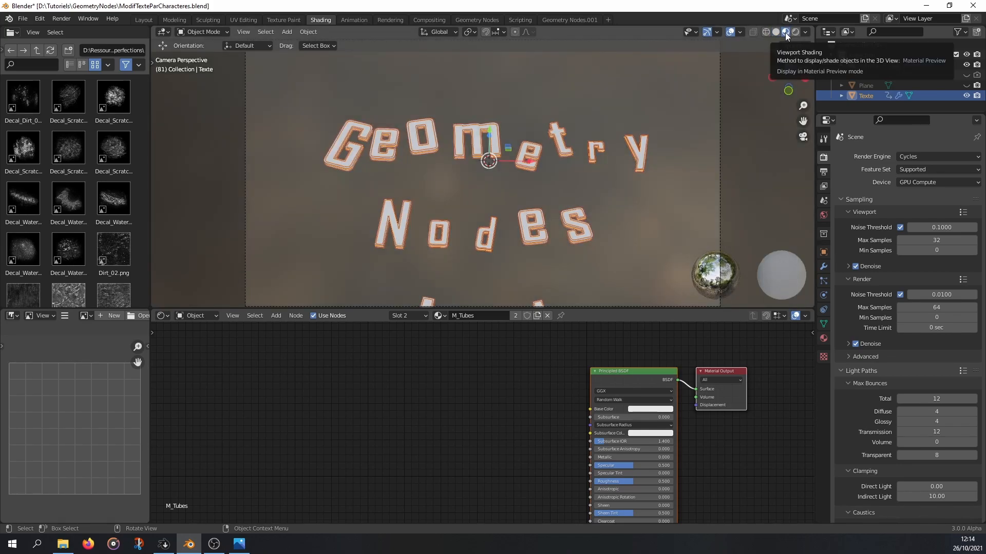
# Step: Change the Base Color of the M_Tubes material to an orange-red
pyautogui.click(644, 410)
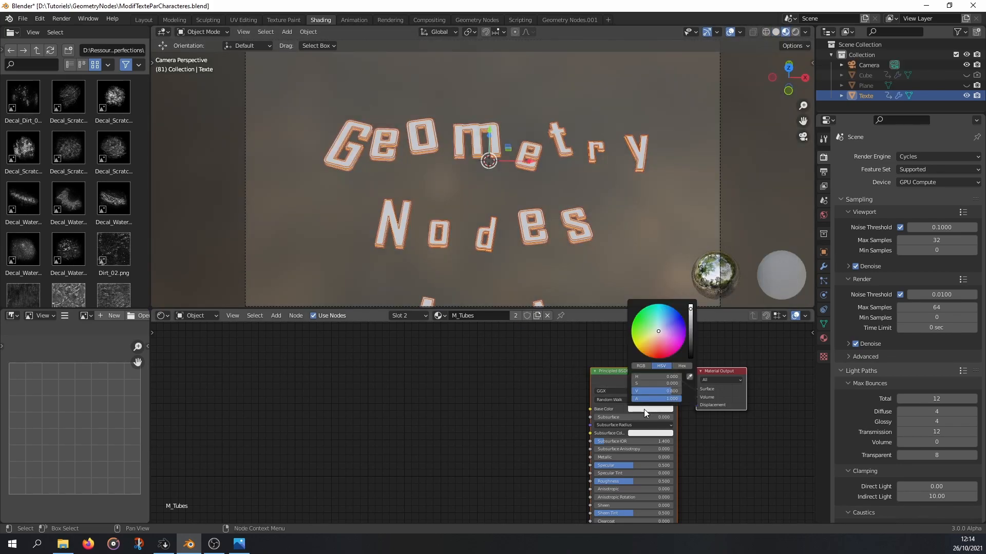
pyautogui.moveTo(649, 335); pyautogui.dragTo(653, 353)
pyautogui.moveTo(525, 408); pyautogui.dragTo(512, 359, button='middle')
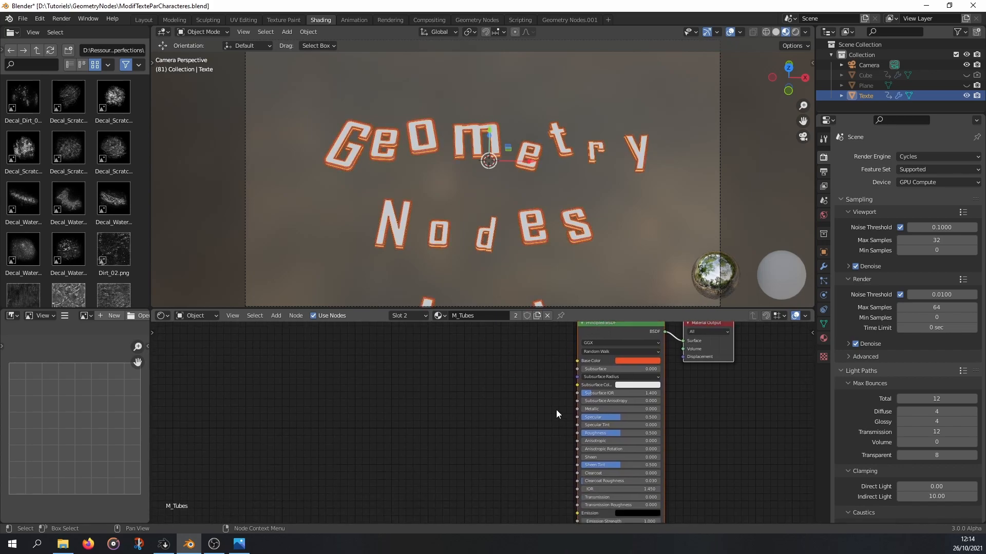
# Step: Give M_Tubes an orange emission with a strength of 6 and display the viewport in Rendered mode
pyautogui.moveTo(628, 514); pyautogui.dragTo(494, 491, button='middle')
pyautogui.click(503, 489)
pyautogui.moveTo(543, 436); pyautogui.dragTo(543, 392)
pyautogui.moveTo(504, 429); pyautogui.dragTo(502, 435)
pyautogui.doubleClick(487, 498)
pyautogui.write('6')
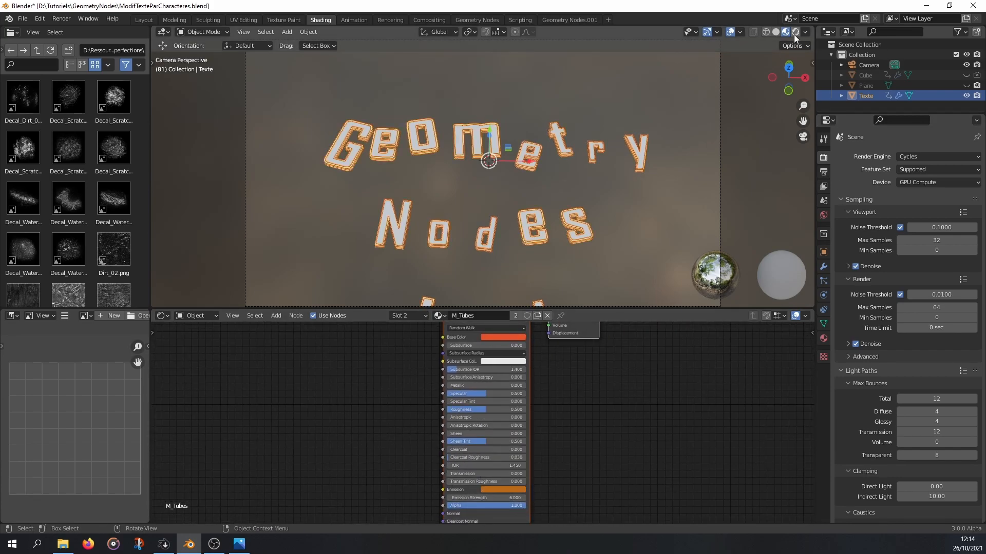
pyautogui.click(796, 32)
pyautogui.scroll(2, 517, 193)
# Step: Open the M_Lettres material for editing and add a Geometry input node beside its Principled BSDF
pyautogui.click(421, 316)
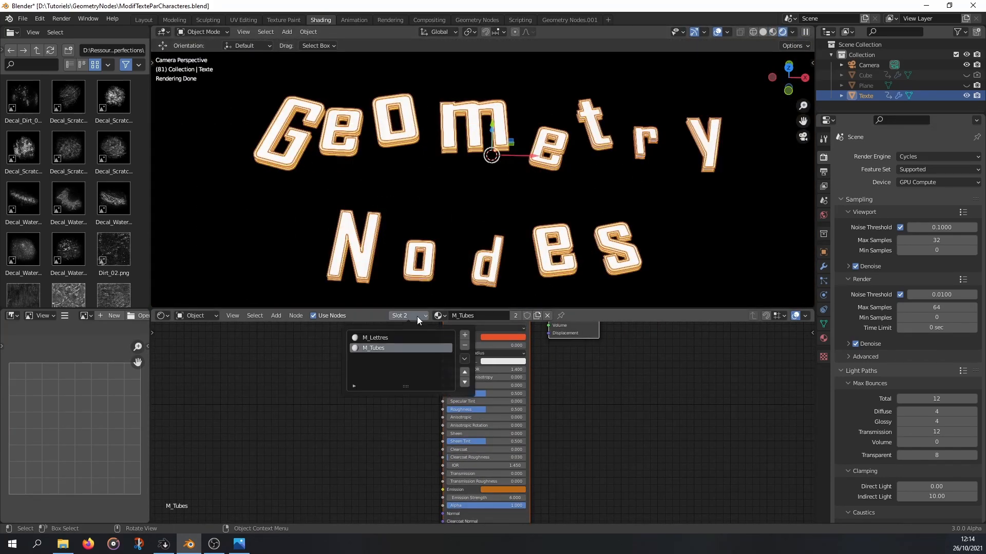
pyautogui.click(381, 337)
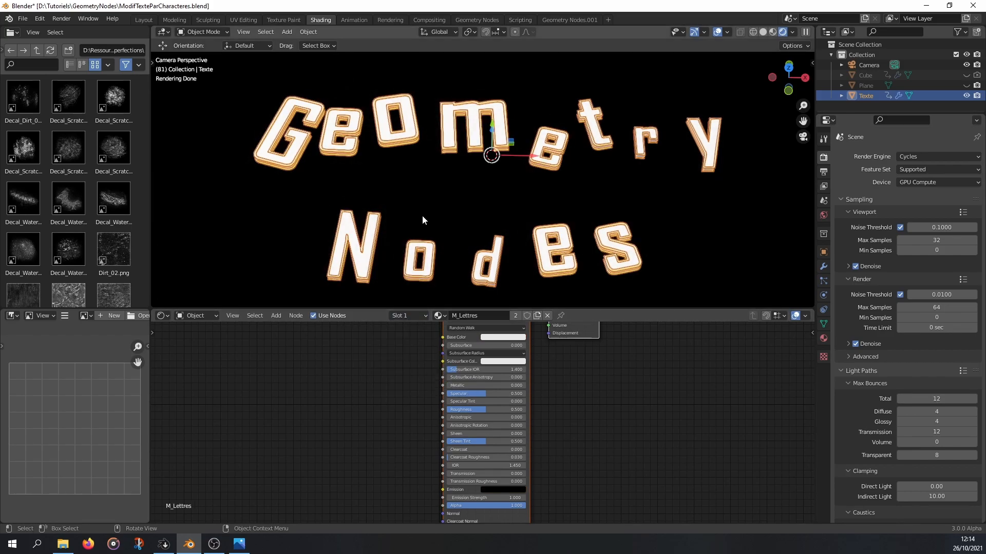
pyautogui.scroll(-1, 379, 384)
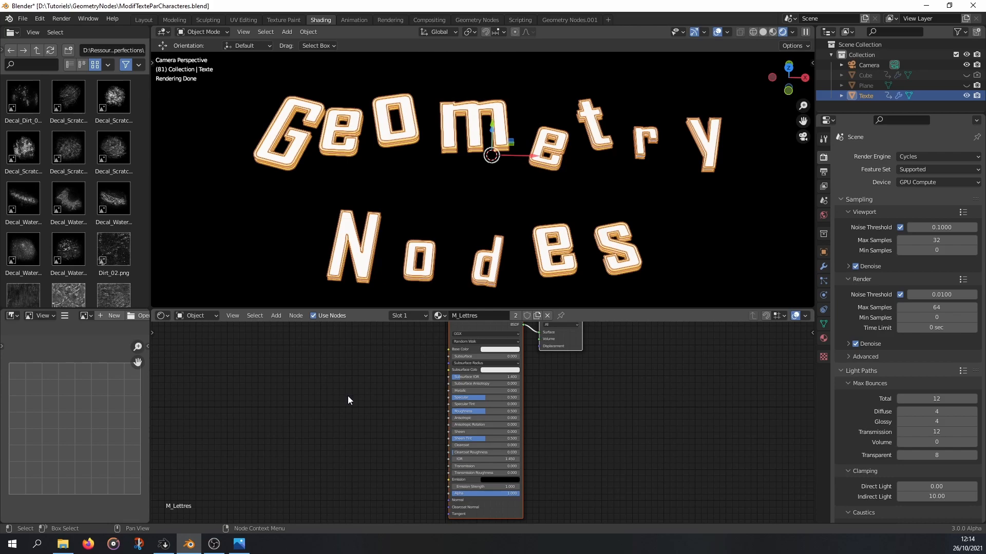
pyautogui.hotkey('shift', 'a')
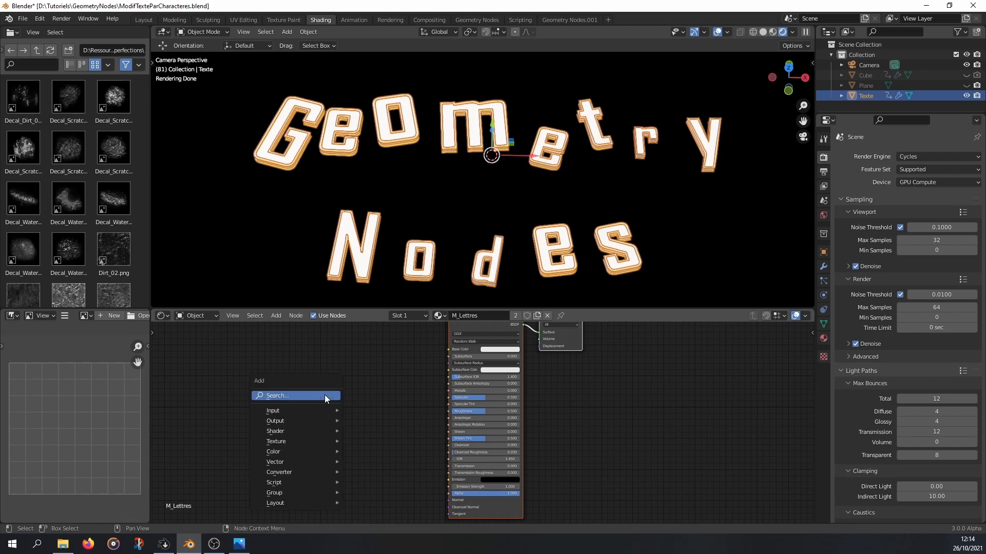
pyautogui.moveTo(334, 415)
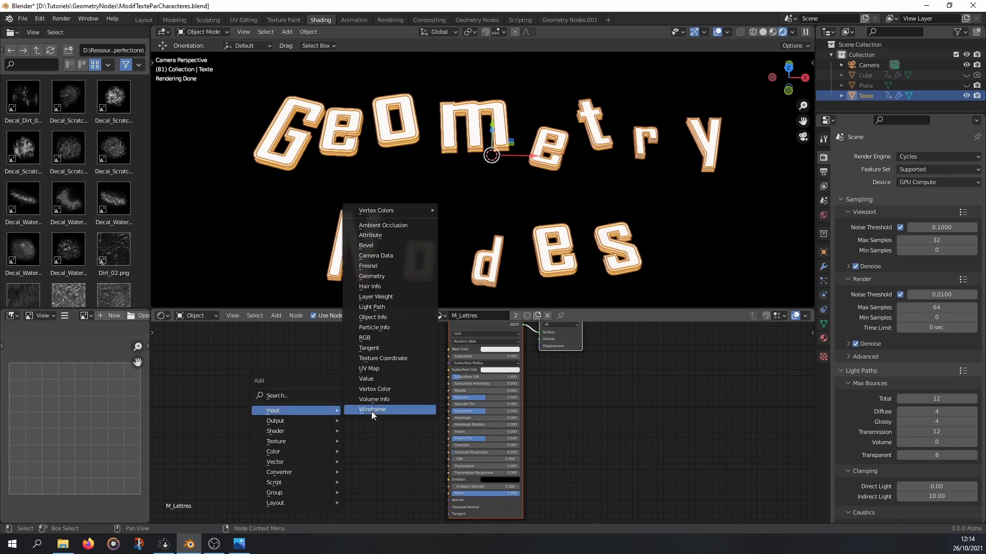
pyautogui.click(376, 277)
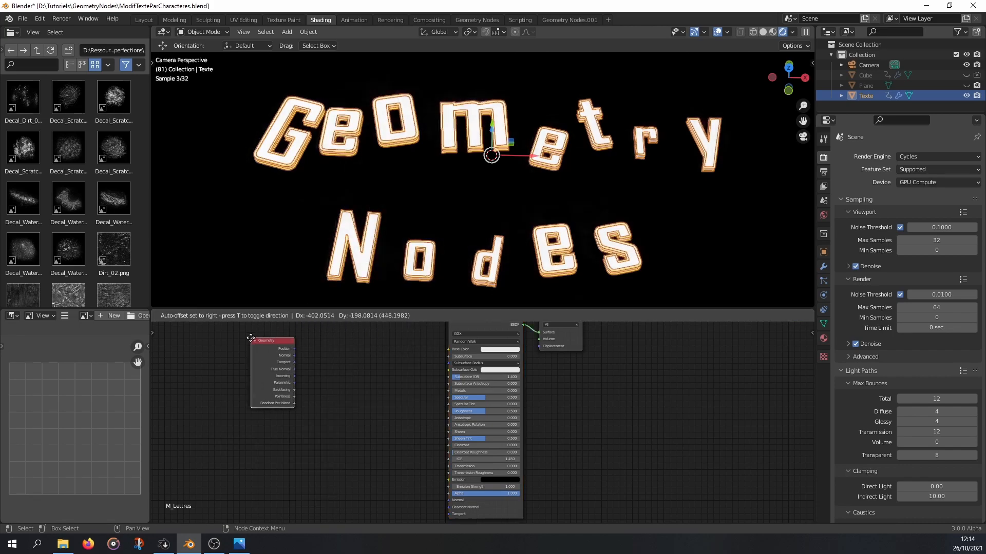
pyautogui.click(266, 401)
pyautogui.scroll(8, 275, 405)
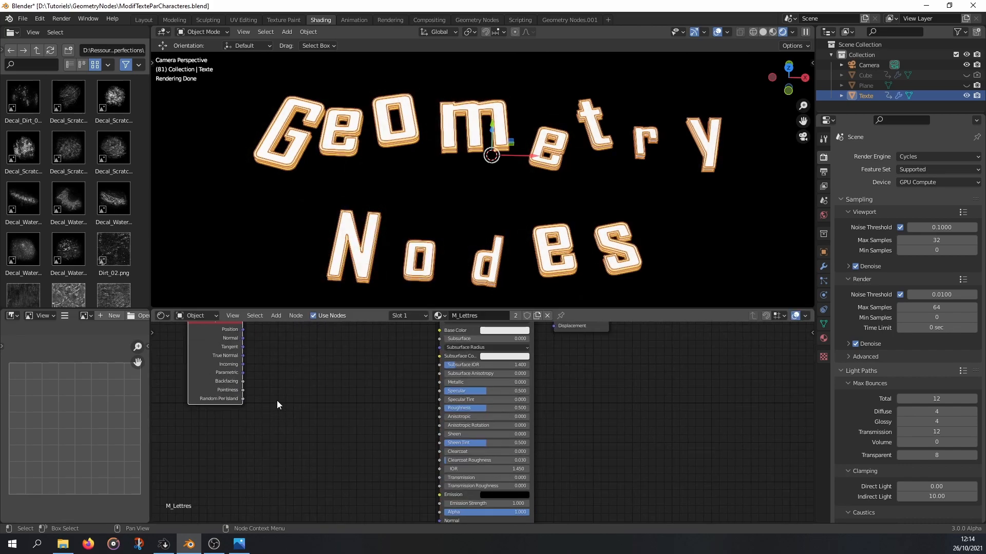
pyautogui.moveTo(266, 397); pyautogui.dragTo(551, 487, button='middle')
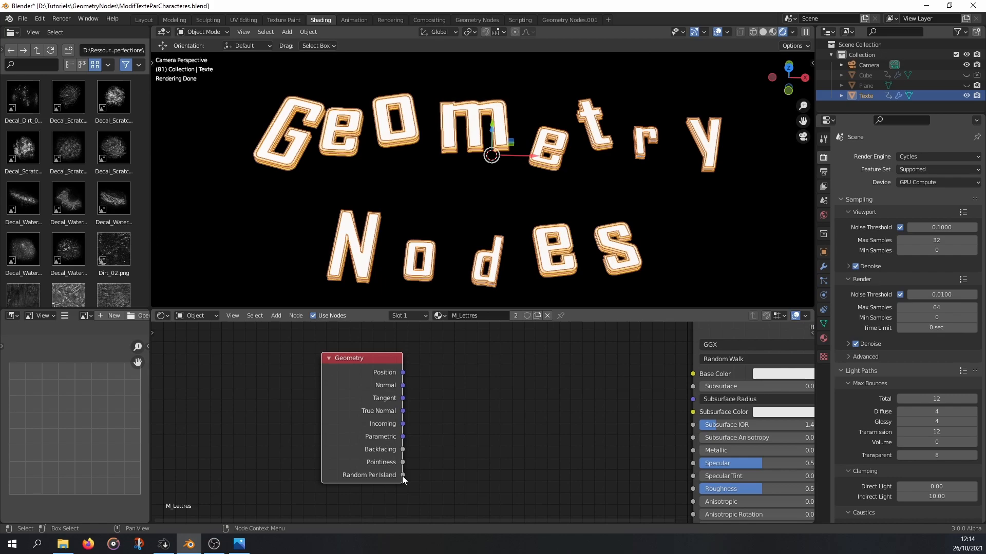
pyautogui.moveTo(359, 384); pyautogui.dragTo(294, 373)
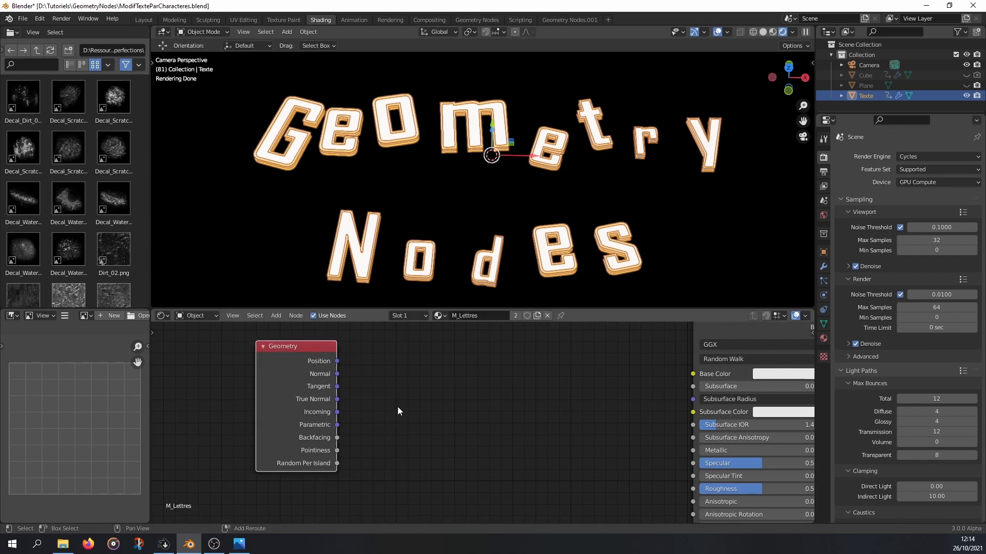
# Step: Add a ColorRamp node, feed its Fac from the Geometry node's Random Per Island, and connect its Color to Base Color
pyautogui.hotkey('shift', 'a')
pyautogui.moveTo(400, 407)
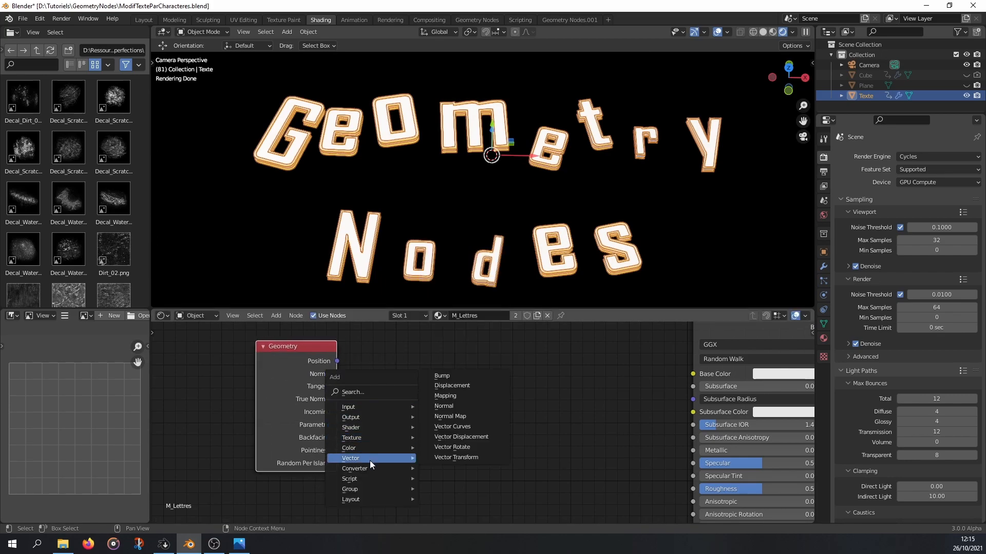
pyautogui.moveTo(361, 470)
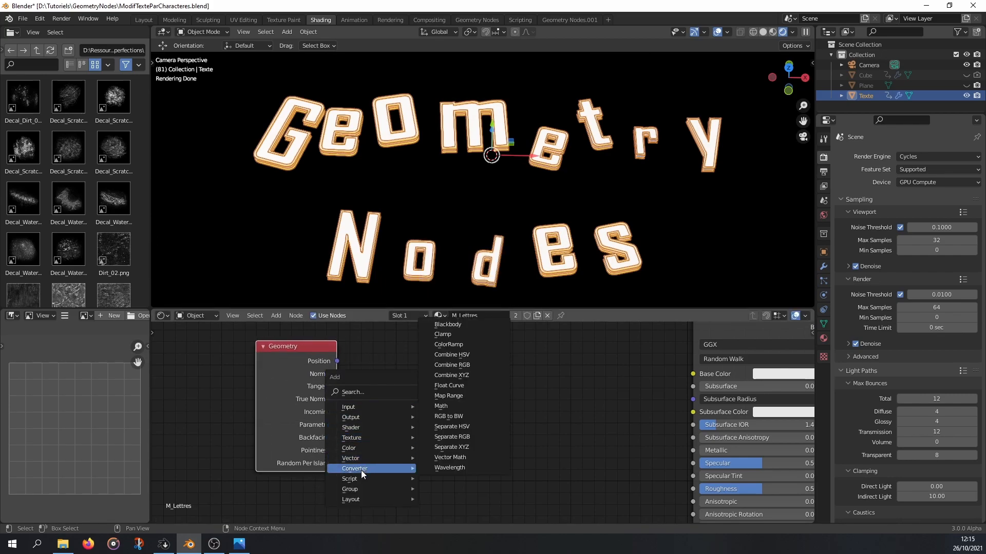
pyautogui.click(462, 344)
pyautogui.click(419, 353)
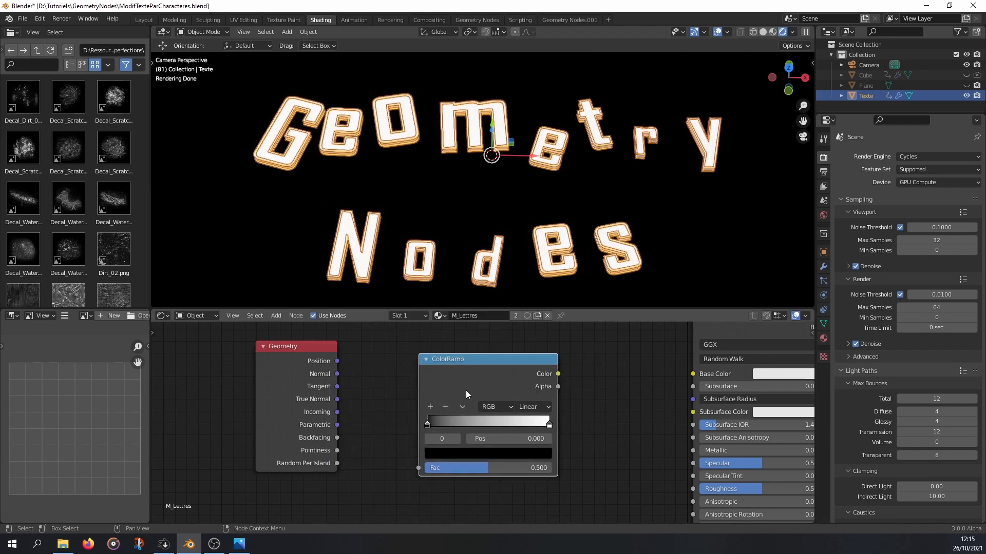
pyautogui.click(427, 425)
pyautogui.moveTo(337, 463); pyautogui.dragTo(419, 465)
pyautogui.moveTo(559, 374); pyautogui.dragTo(692, 376)
pyautogui.scroll(3, 462, 149)
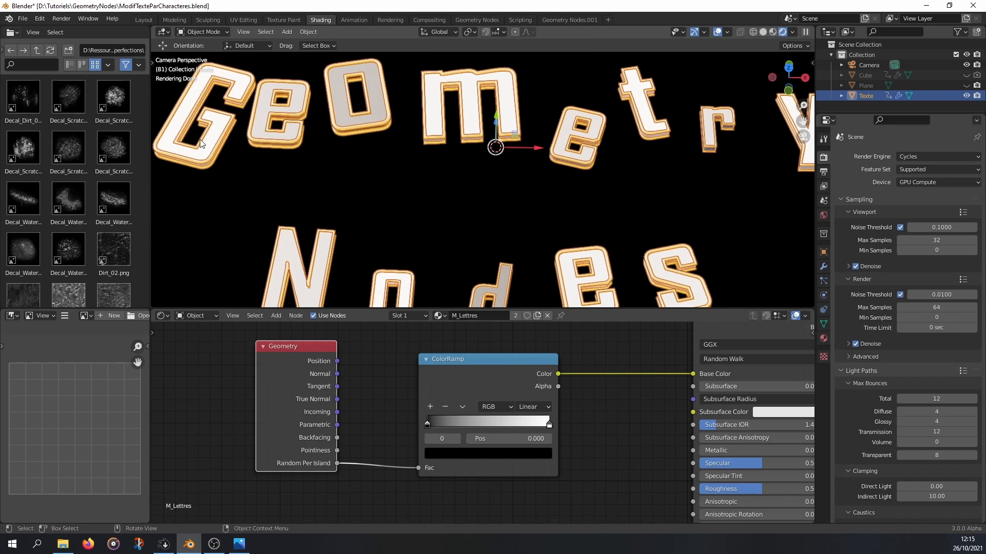
pyautogui.scroll(-3, 662, 127)
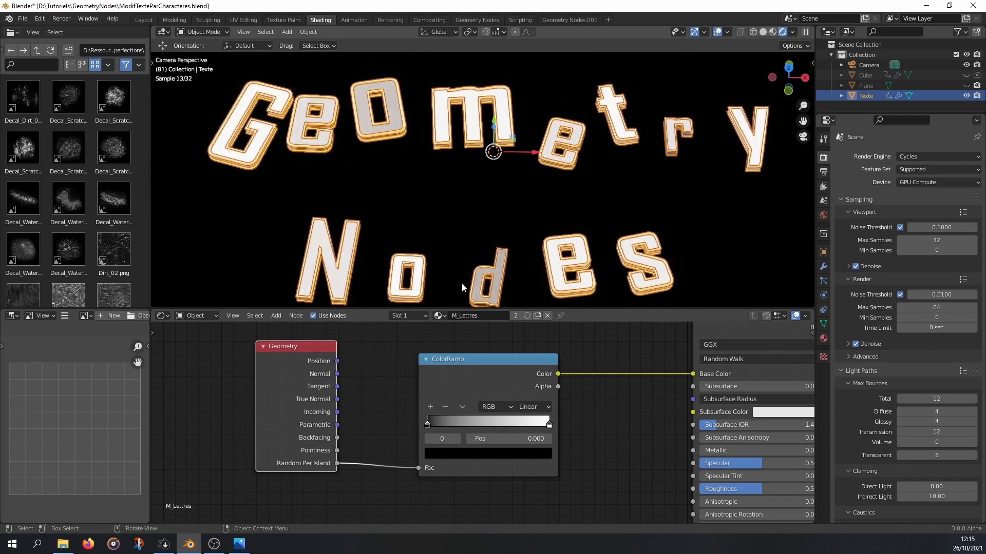
# Step: Open the M_Tubes material and reduce its Emission Strength to 0.9
pyautogui.click(405, 315)
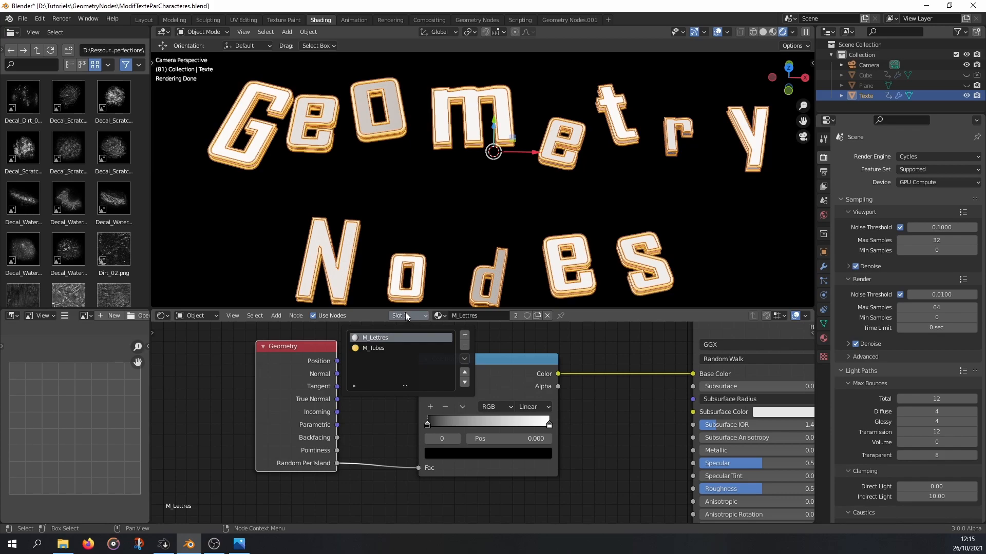
pyautogui.click(389, 345)
pyautogui.scroll(-3, 677, 459)
pyautogui.moveTo(676, 459); pyautogui.dragTo(597, 397, button='middle')
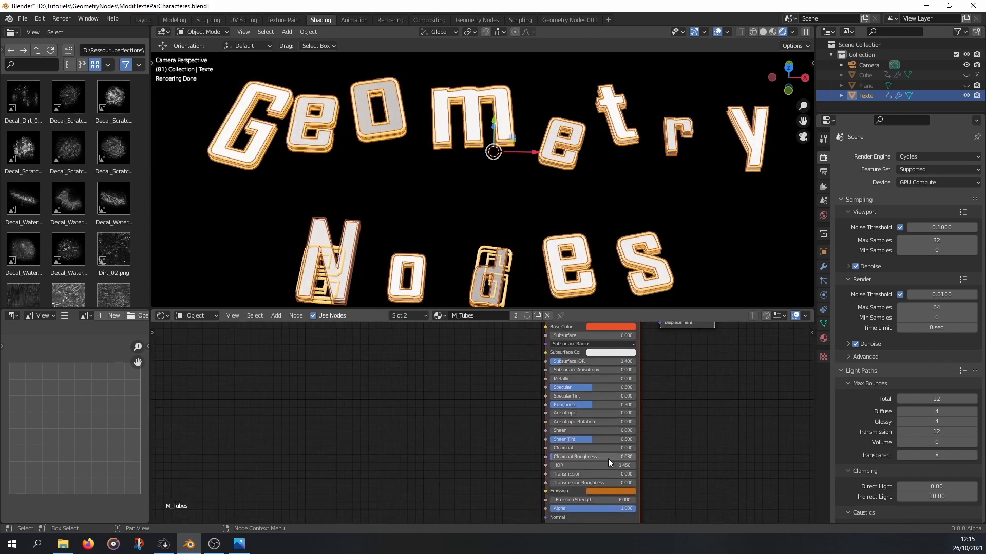
pyautogui.moveTo(594, 500); pyautogui.dragTo(575, 500)
pyautogui.scroll(3, 457, 217)
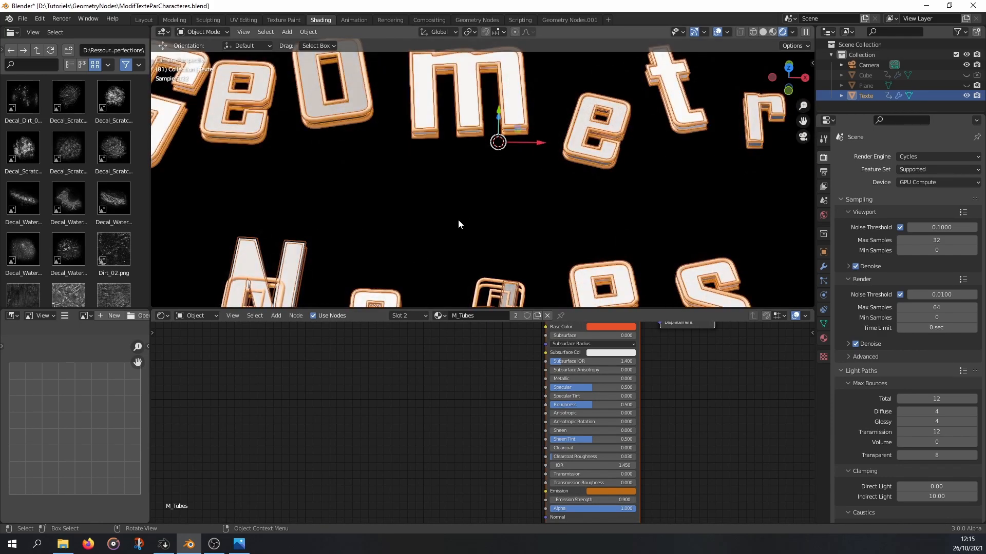
pyautogui.scroll(-3, 458, 221)
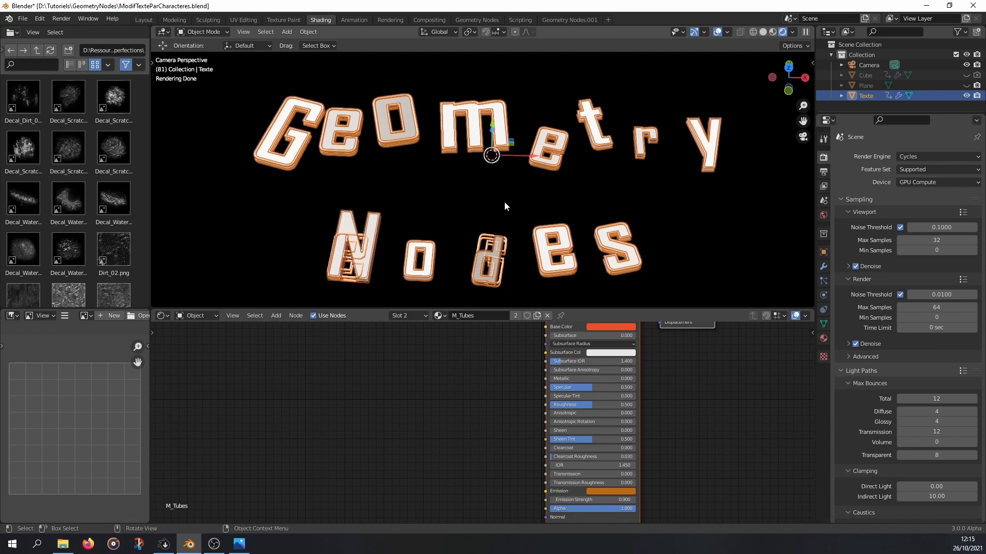
# Step: Refresh the viewport display by entering and leaving Edit Mode and switching to Material Preview and back to Rendered
pyautogui.press('Tab')
pyautogui.press('Tab')
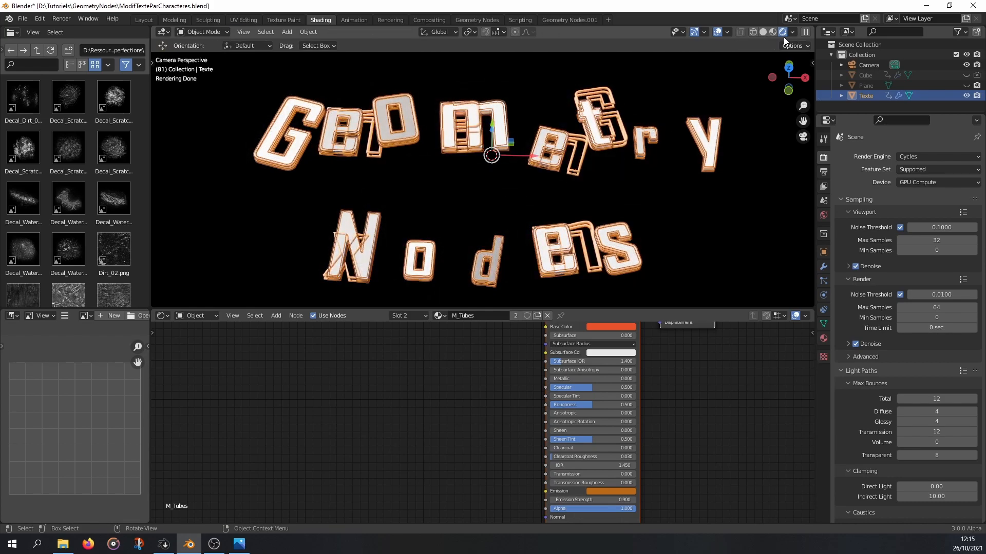
pyautogui.click(773, 33)
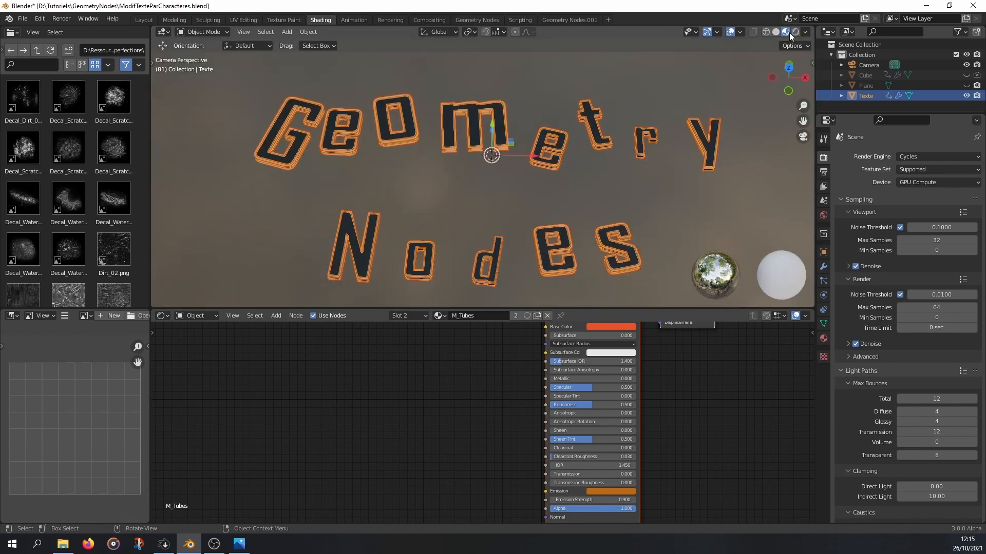
pyautogui.click(795, 32)
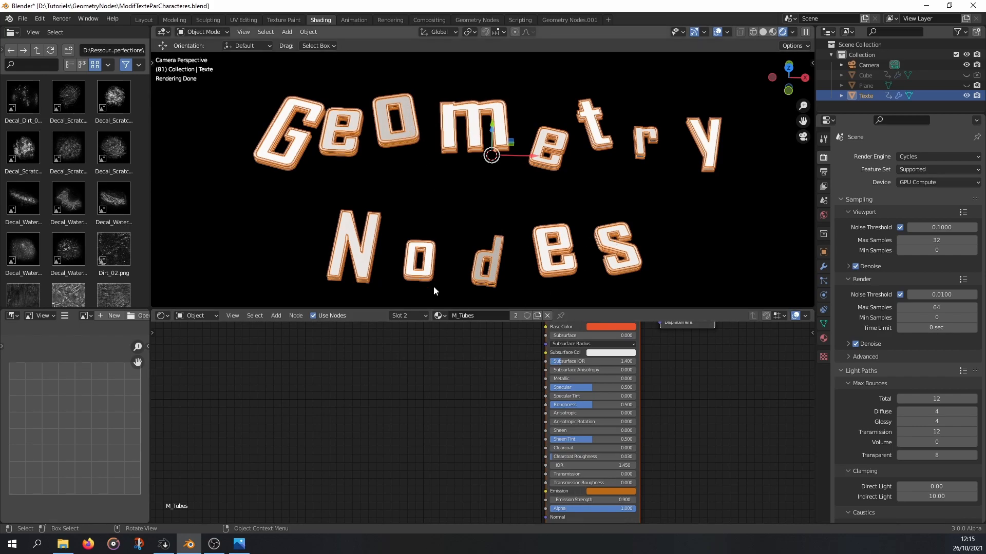
# Step: Return to the M_Lettres material in the text's first material slot
pyautogui.click(439, 316)
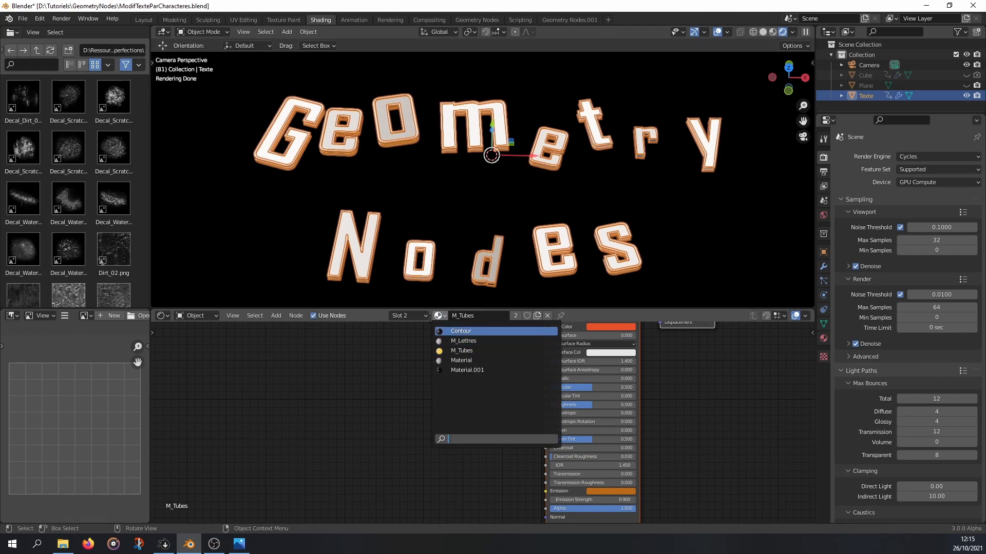
pyautogui.click(411, 315)
pyautogui.click(401, 338)
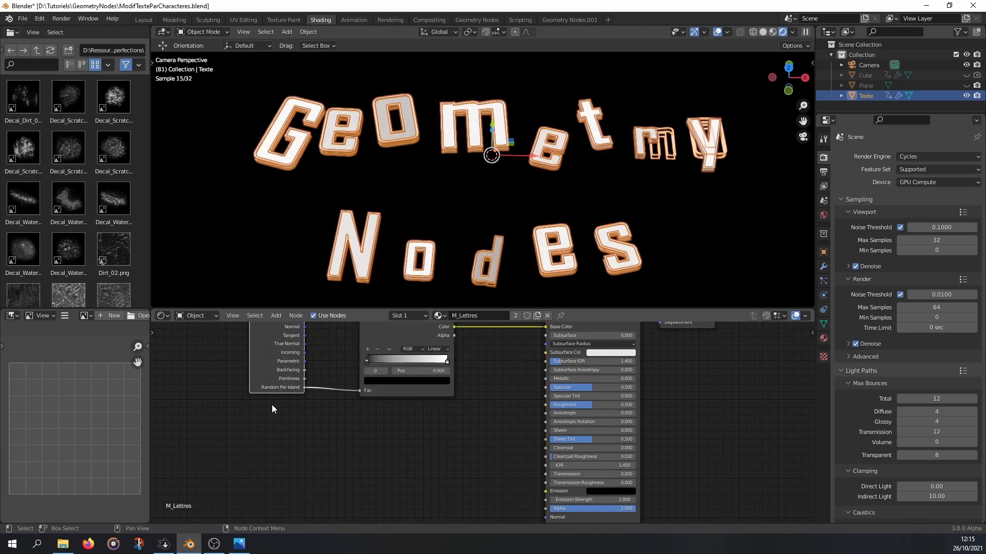
# Step: Try the Eevee render engine on the text and switch back to Cycles
pyautogui.click(929, 154)
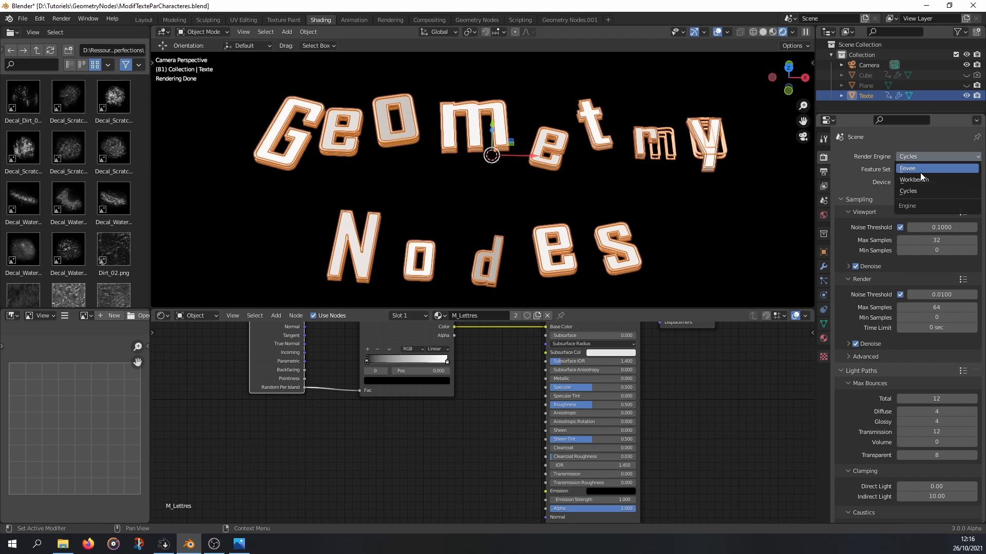
pyautogui.click(920, 173)
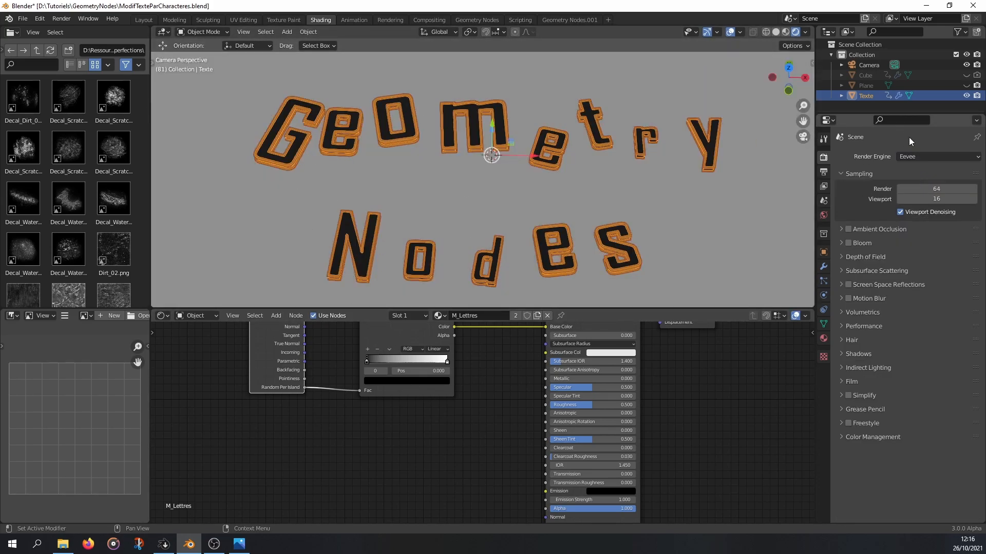
pyautogui.click(924, 156)
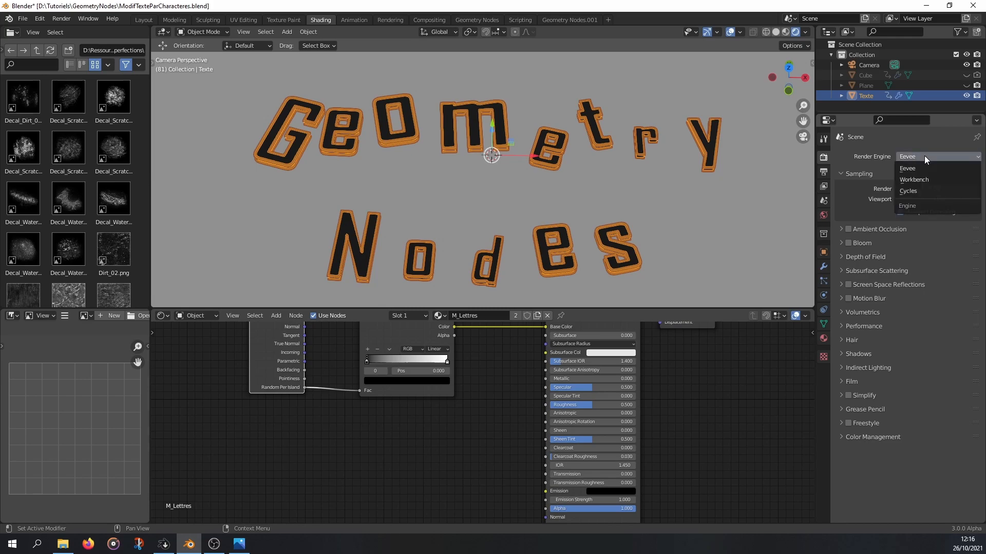
pyautogui.click(907, 192)
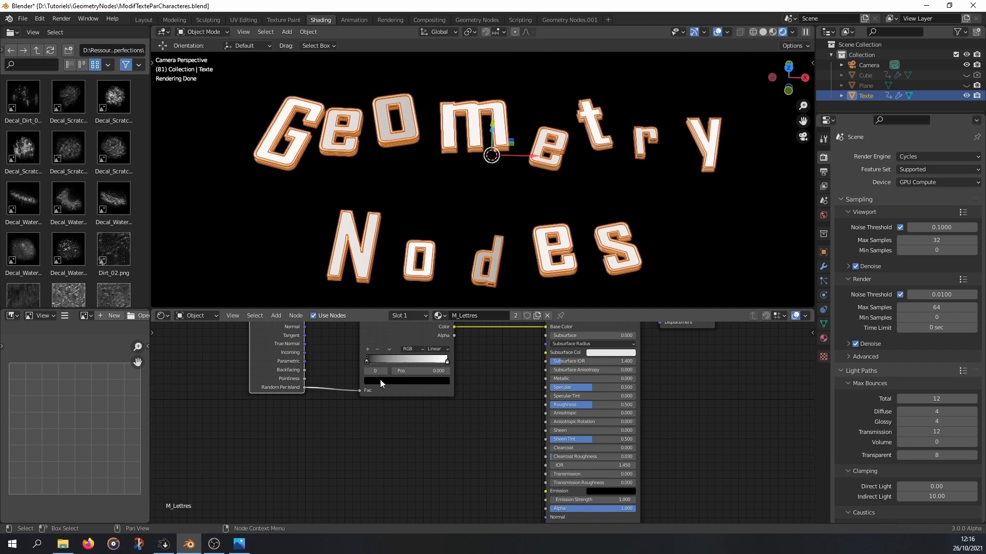
# Step: Color the first stop of the M_Lettres ColorRamp a bright orange and the last stop a saturated blue
pyautogui.scroll(2, 374, 380)
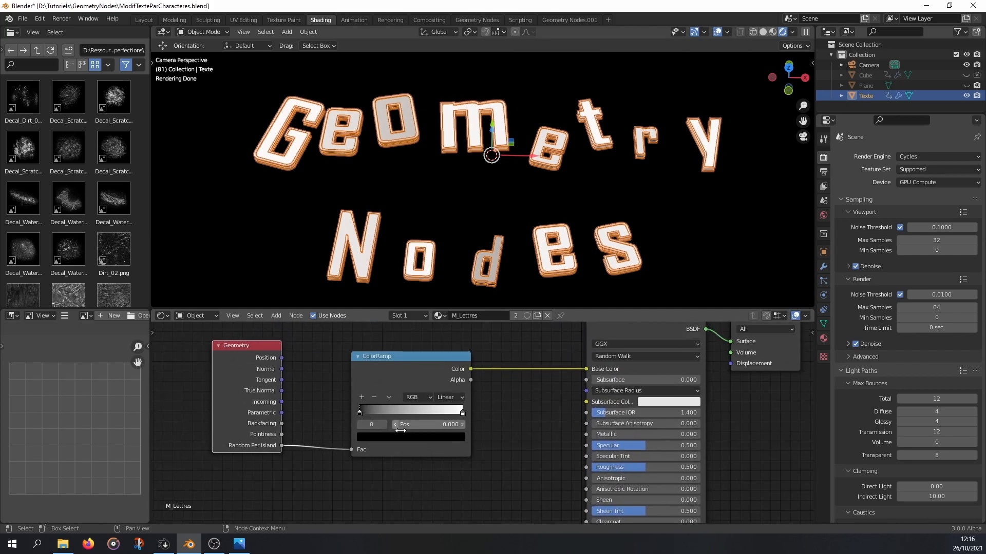
pyautogui.click(361, 411)
pyautogui.click(359, 412)
pyautogui.click(459, 438)
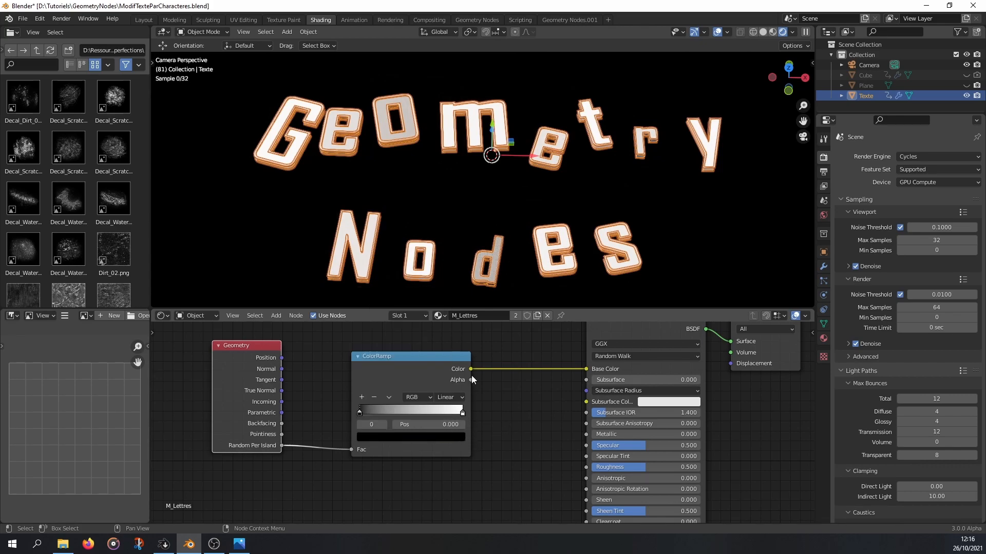
pyautogui.click(454, 439)
pyautogui.moveTo(442, 366); pyautogui.dragTo(444, 302)
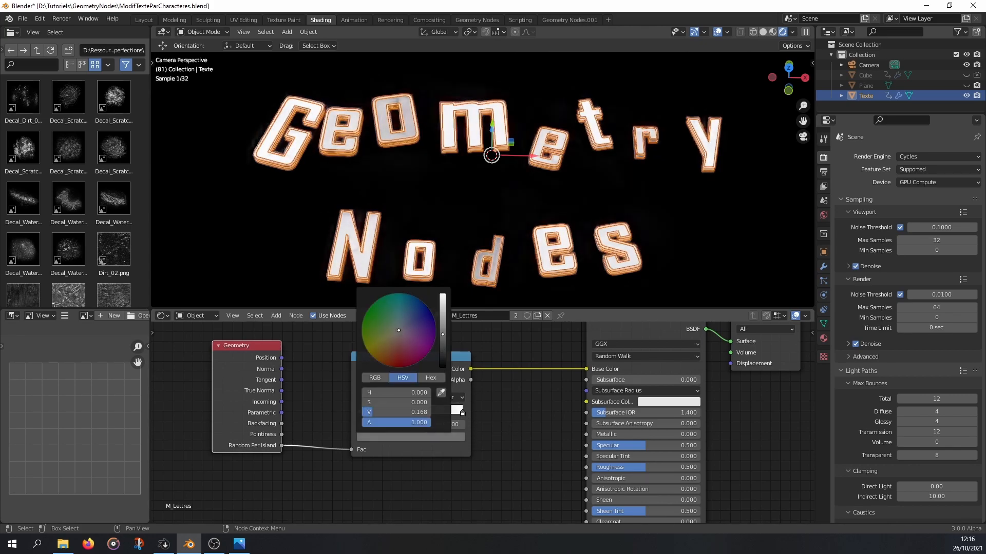
pyautogui.moveTo(397, 335); pyautogui.dragTo(376, 360)
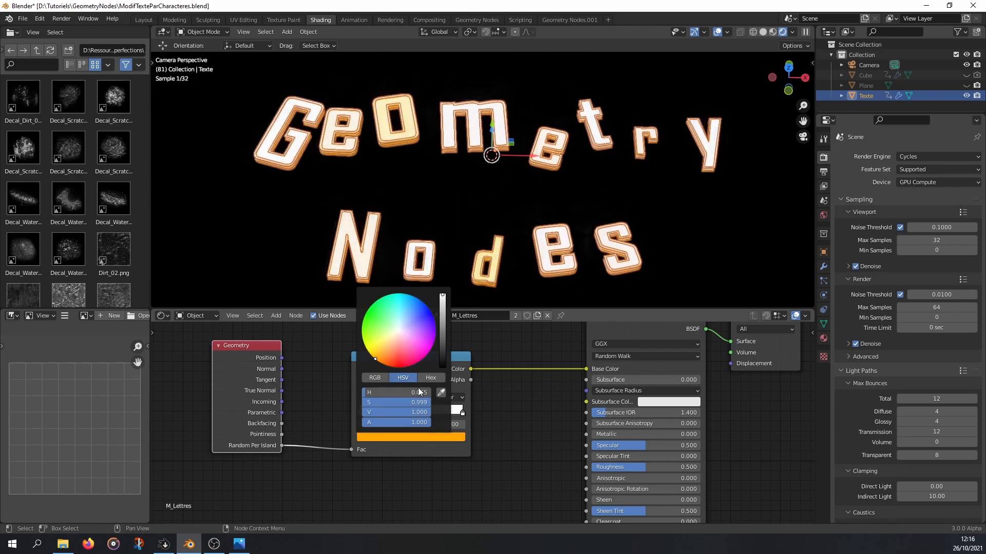
pyautogui.click(462, 412)
pyautogui.click(421, 437)
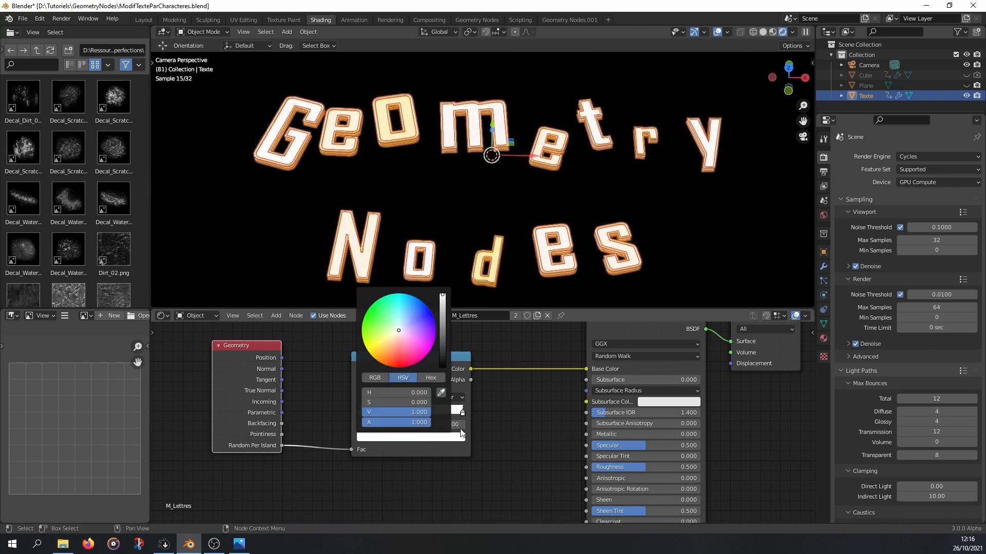
pyautogui.moveTo(418, 343); pyautogui.dragTo(431, 330)
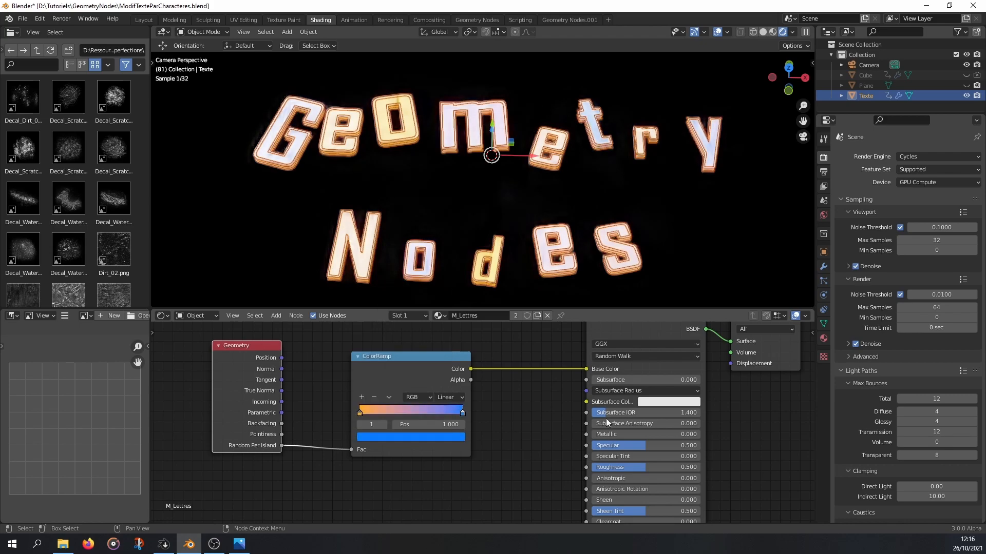
# Step: Try Constant interpolation on the M_Lettres ColorRamp with the blue stop moved to position 0.441
pyautogui.click(443, 397)
pyautogui.click(446, 408)
pyautogui.click(448, 397)
pyautogui.click(445, 442)
pyautogui.moveTo(463, 413); pyautogui.dragTo(405, 414)
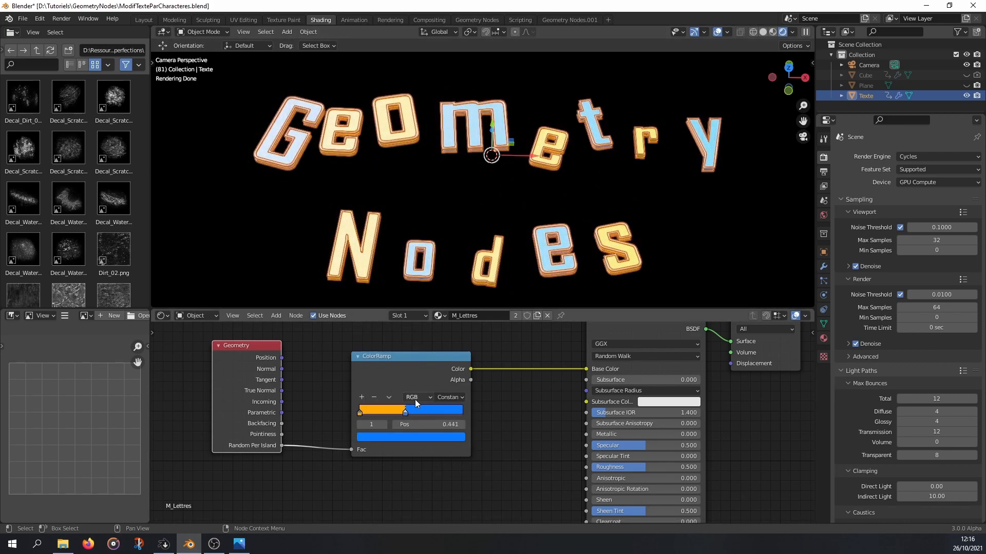
# Step: Try B-Spline on the ColorRamp, then set its interpolation to Ease and return the blue stop to position 1.000
pyautogui.click(449, 397)
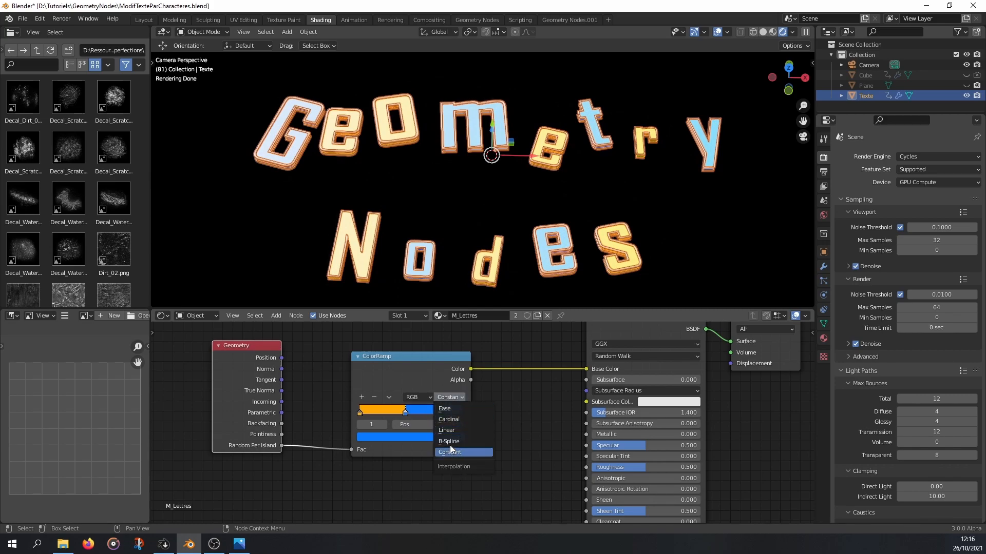
pyautogui.click(450, 442)
pyautogui.click(448, 397)
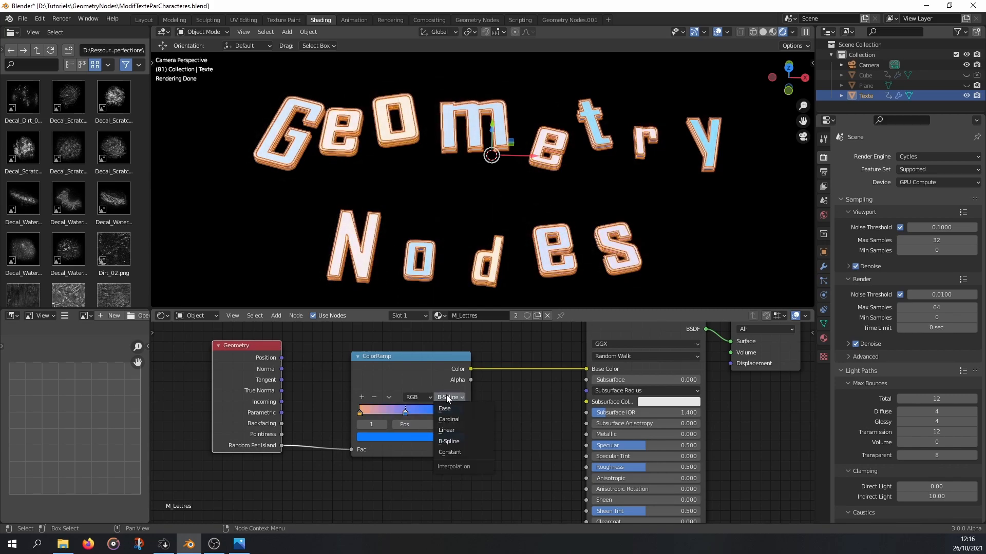
pyautogui.click(447, 410)
pyautogui.moveTo(404, 412); pyautogui.dragTo(463, 413)
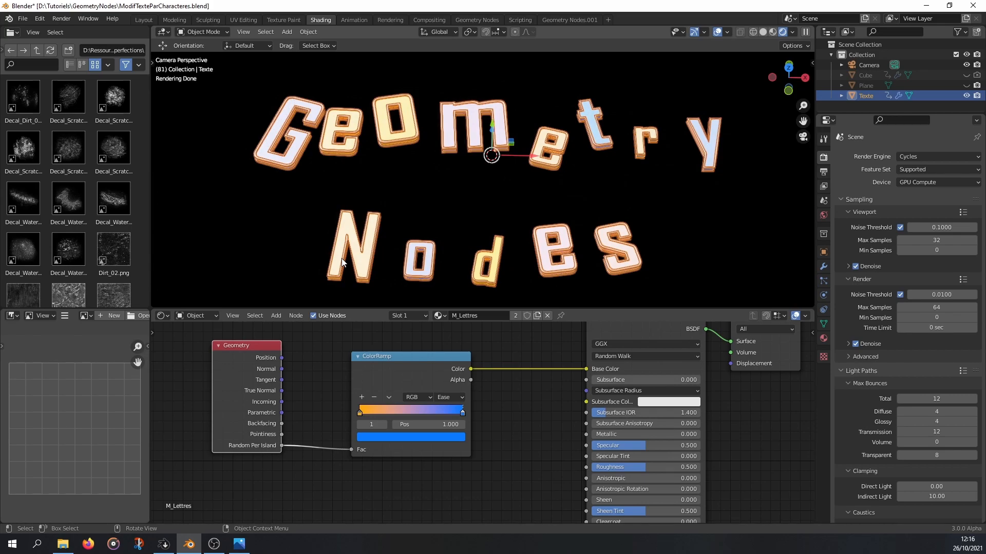
# Step: Switch the scene's render engine to Eevee
pyautogui.moveTo(276, 481); pyautogui.dragTo(302, 430, button='middle')
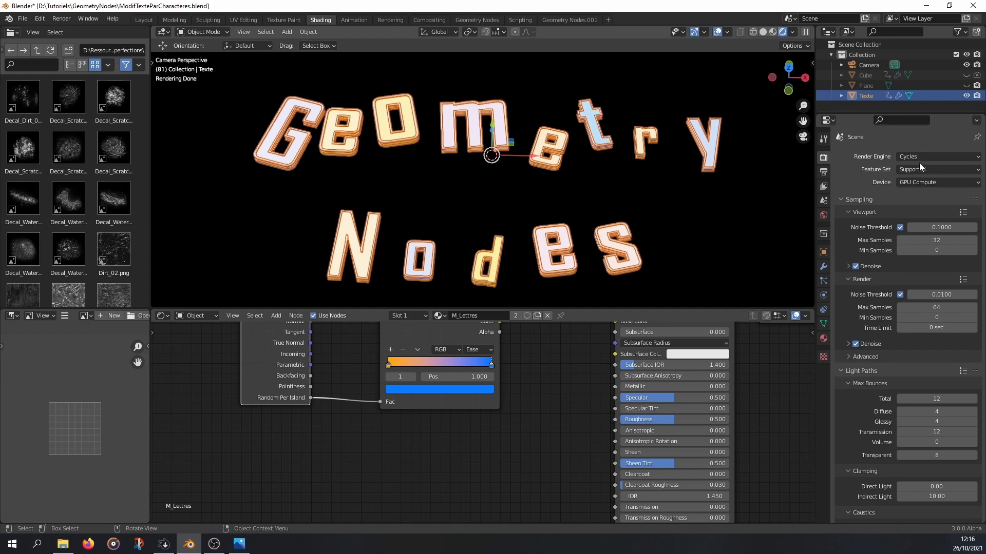
pyautogui.click(946, 158)
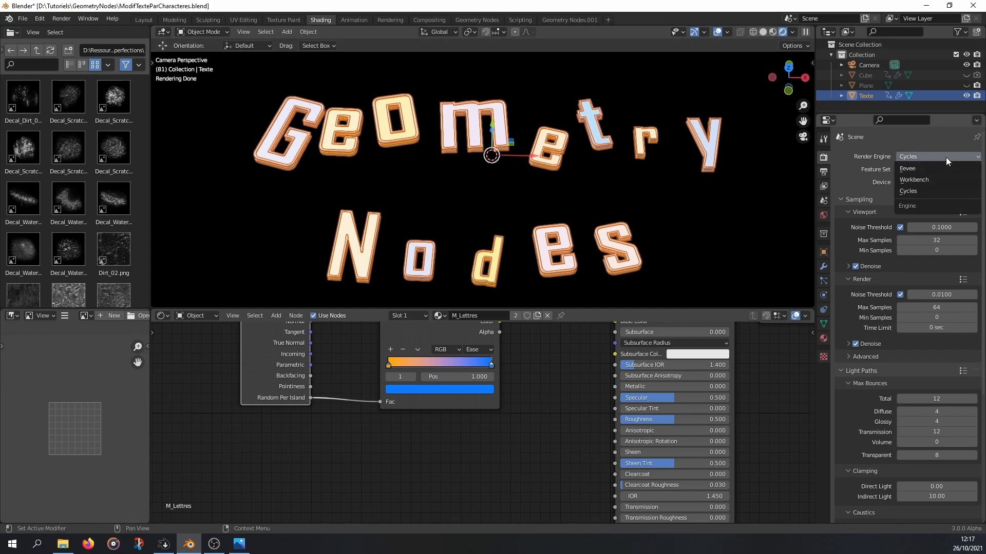
pyautogui.click(925, 167)
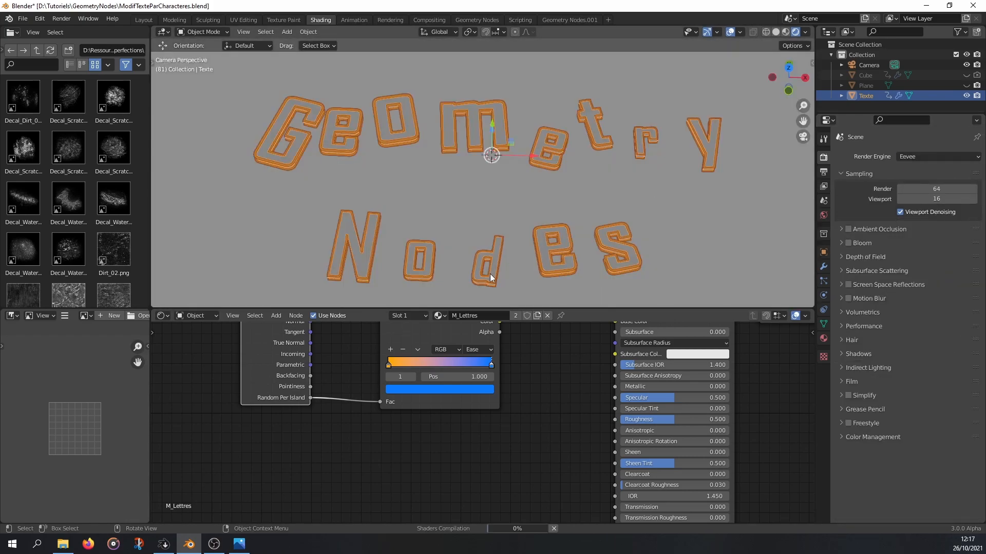
# Step: Add an Object Info node to M_Lettres and connect its Random output to the ColorRamp's Fac input
pyautogui.hotkey('shift', 'a')
pyautogui.moveTo(272, 442)
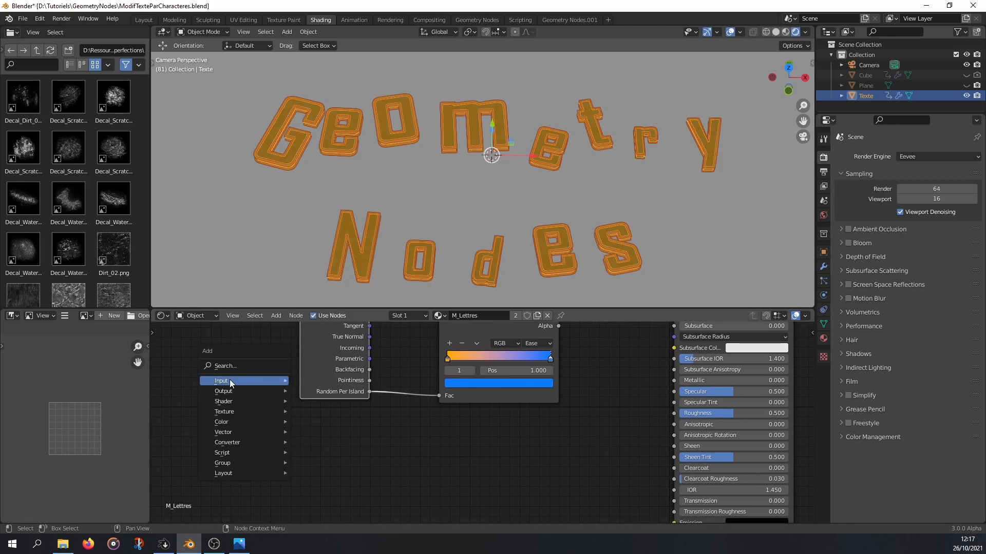
pyautogui.moveTo(230, 380)
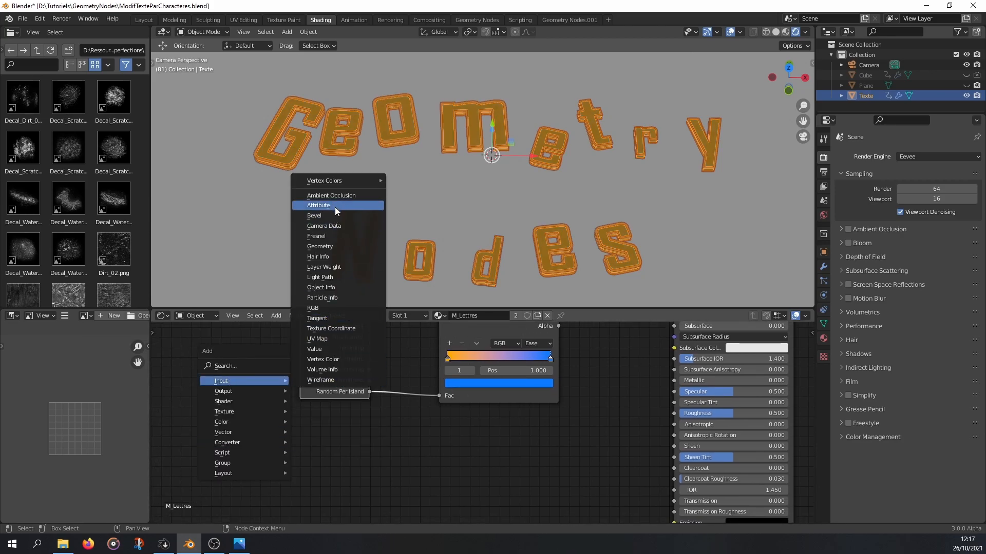
pyautogui.click(322, 291)
pyautogui.click(261, 419)
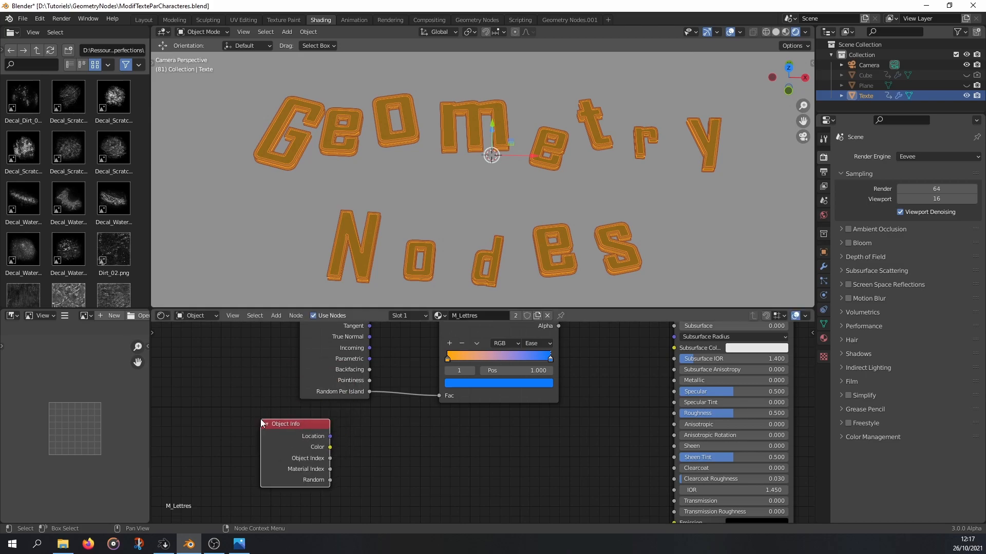
pyautogui.moveTo(260, 419); pyautogui.dragTo(272, 405, button='middle')
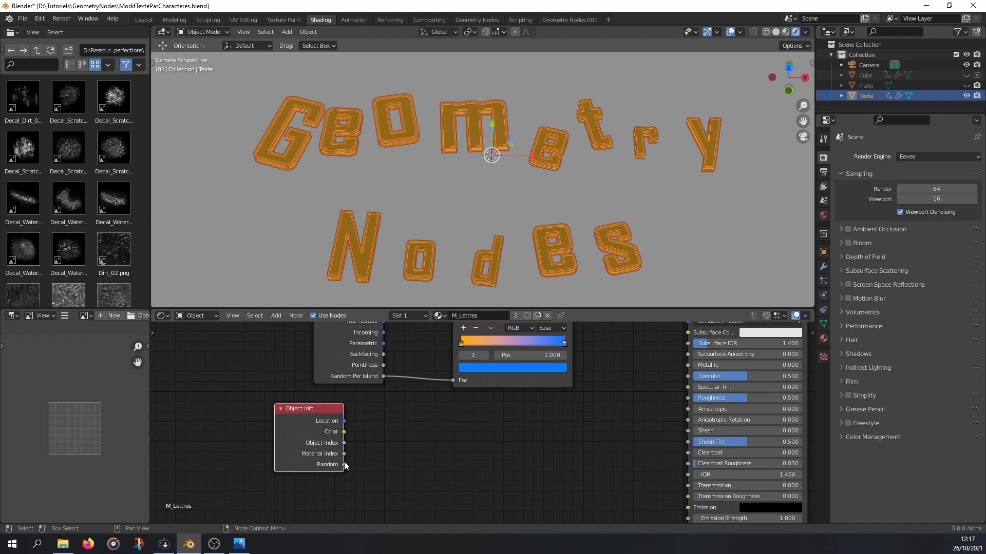
pyautogui.moveTo(344, 464); pyautogui.dragTo(452, 381)
pyautogui.moveTo(438, 175); pyautogui.dragTo(470, 196, button='middle')
pyautogui.scroll(3, 443, 213)
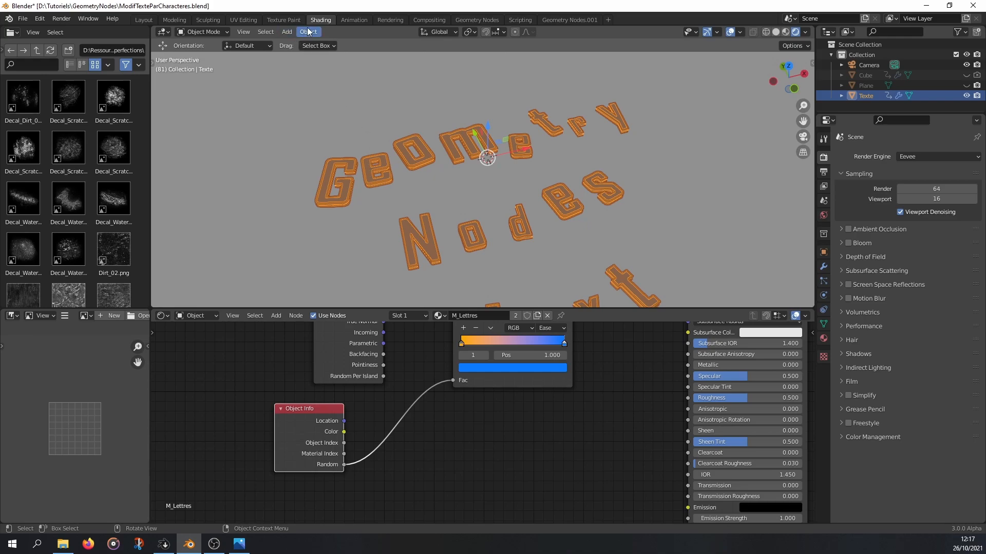
# Step: In the Geometry Nodes workspace, set the viewport to Rendered and mute the Realize Instances node between Fill Curve and Set Material
pyautogui.click(470, 18)
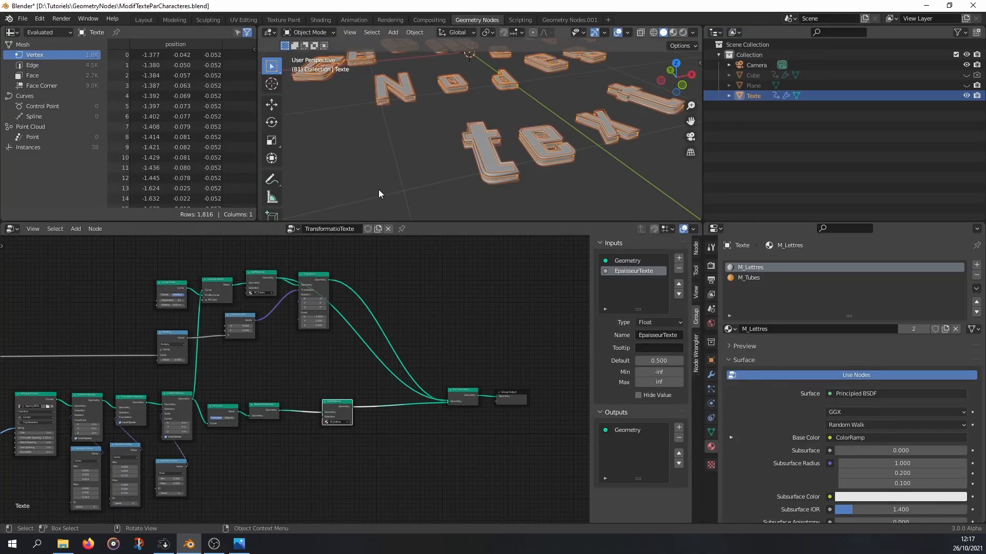
pyautogui.click(683, 33)
pyautogui.scroll(3, 392, 423)
pyautogui.click(395, 444)
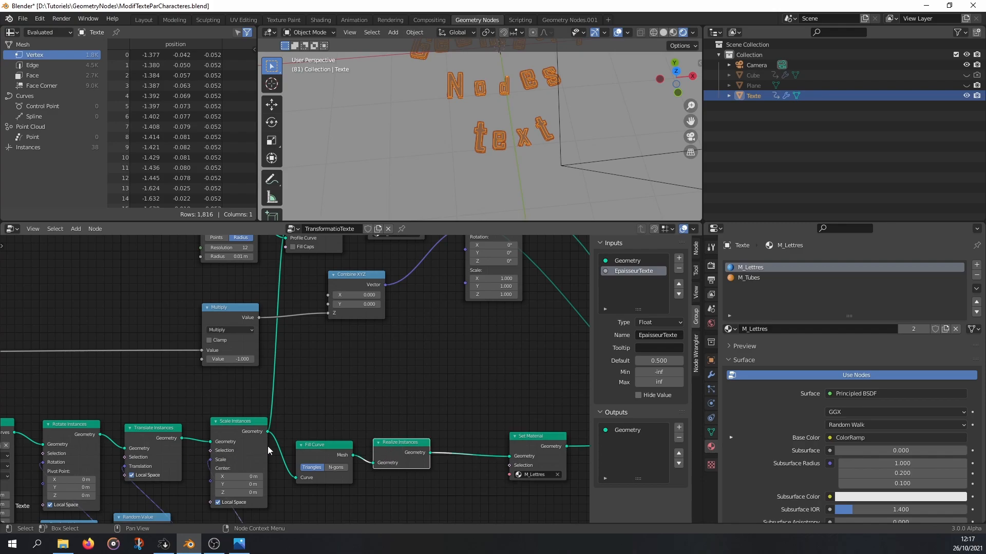
pyautogui.moveTo(335, 420); pyautogui.dragTo(369, 378, button='middle')
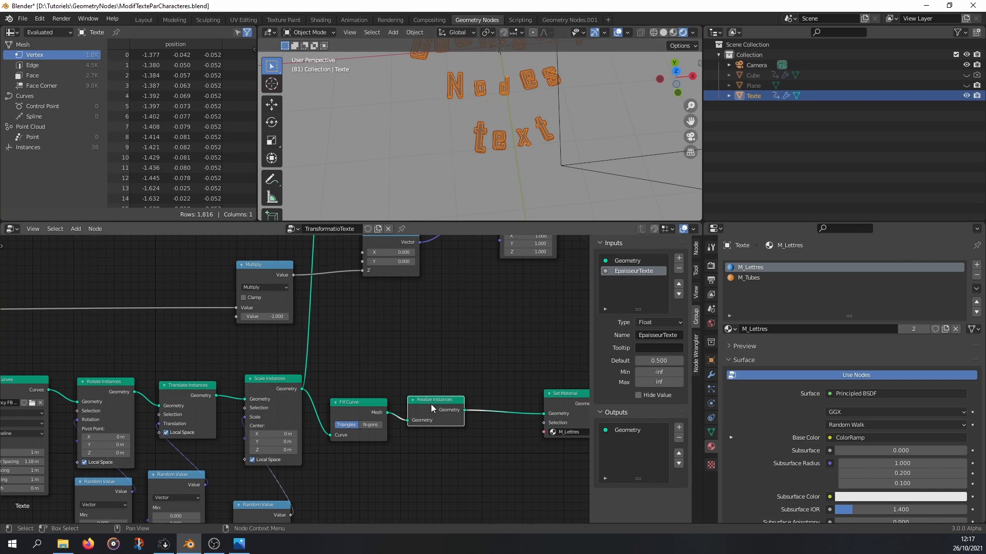
pyautogui.press('m')
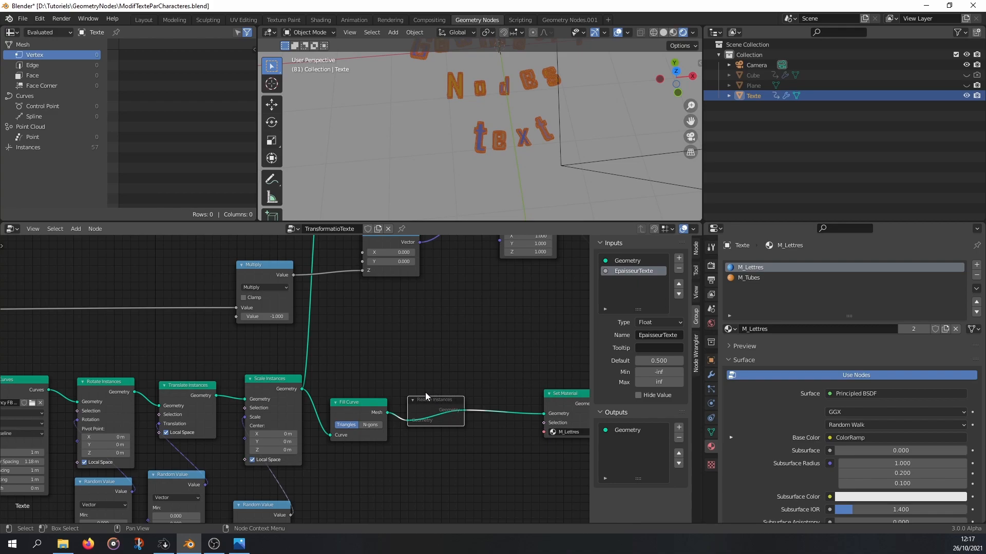
pyautogui.press('m')
pyautogui.press('m')
# Step: Examine the letters' thickness alongside the Solidify modifier settings and the node tree, switching the viewport to Material Preview
pyautogui.moveTo(452, 154); pyautogui.dragTo(526, 124, button='middle')
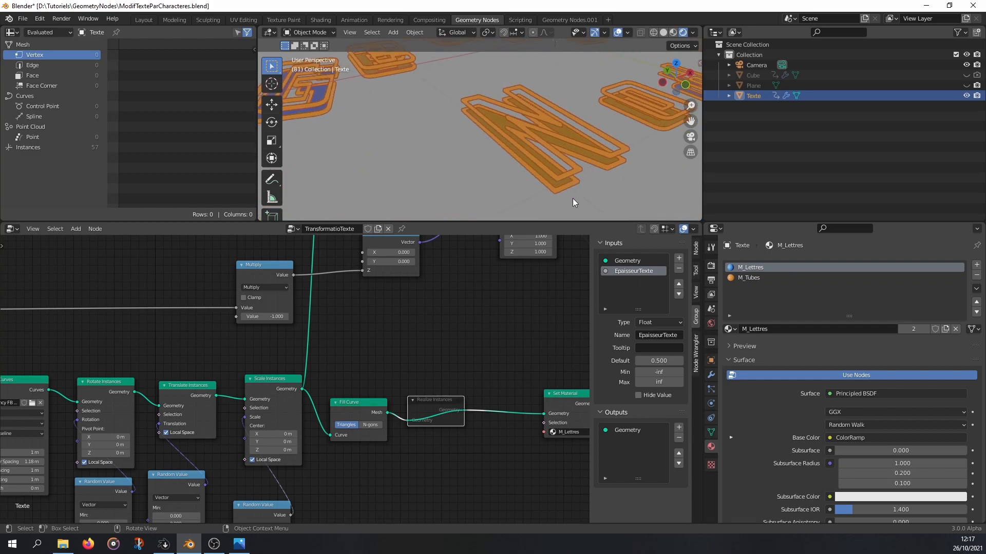
pyautogui.click(712, 376)
pyautogui.scroll(-1, 418, 180)
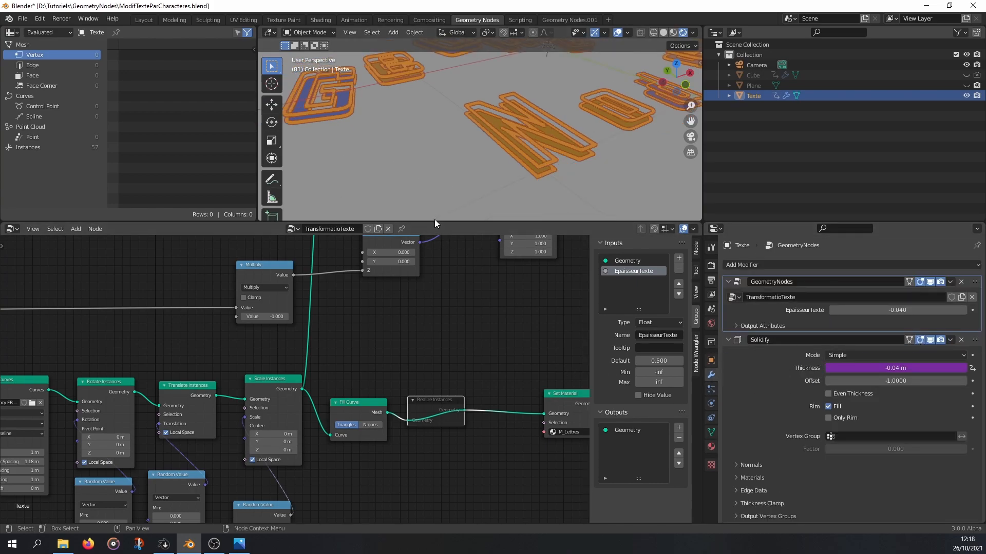
pyautogui.scroll(-3, 352, 339)
pyautogui.moveTo(351, 339); pyautogui.dragTo(285, 396, button='middle')
pyautogui.moveTo(387, 102); pyautogui.dragTo(550, 98, button='middle')
pyautogui.click(673, 32)
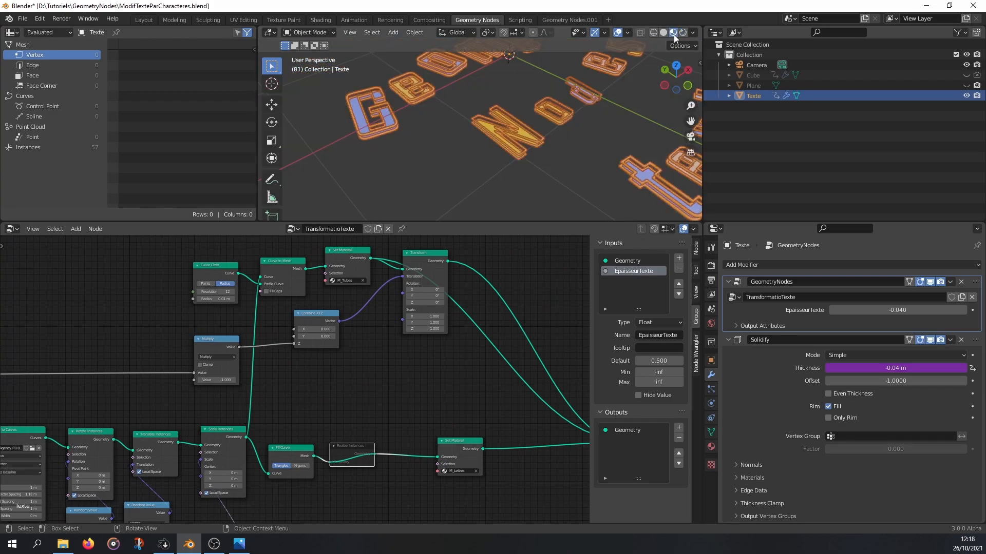
pyautogui.moveTo(488, 134); pyautogui.dragTo(470, 159, button='middle')
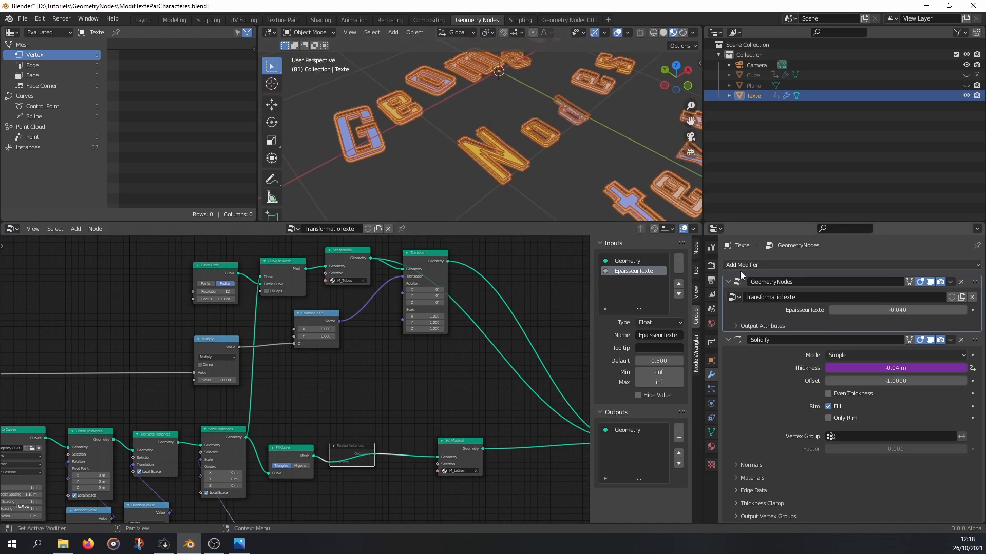
# Step: Unmute the Realize Instances node and set the Shading workspace's viewport to Material Preview
pyautogui.click(711, 266)
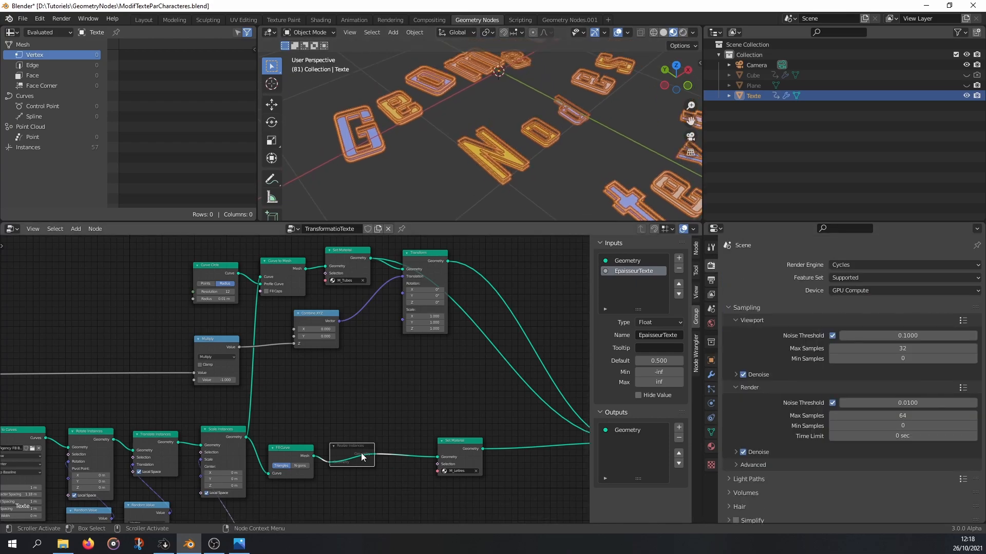
pyautogui.press('m')
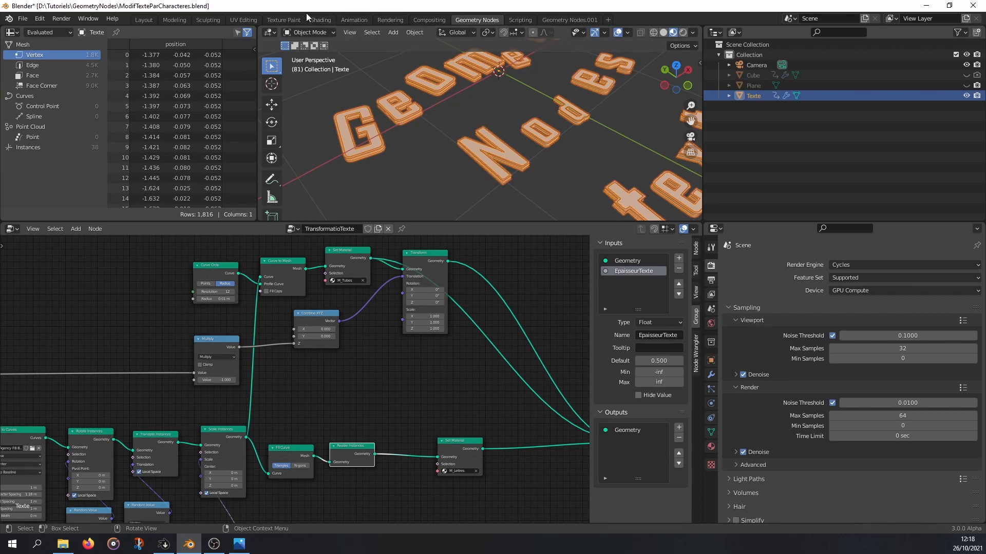
pyautogui.click(328, 21)
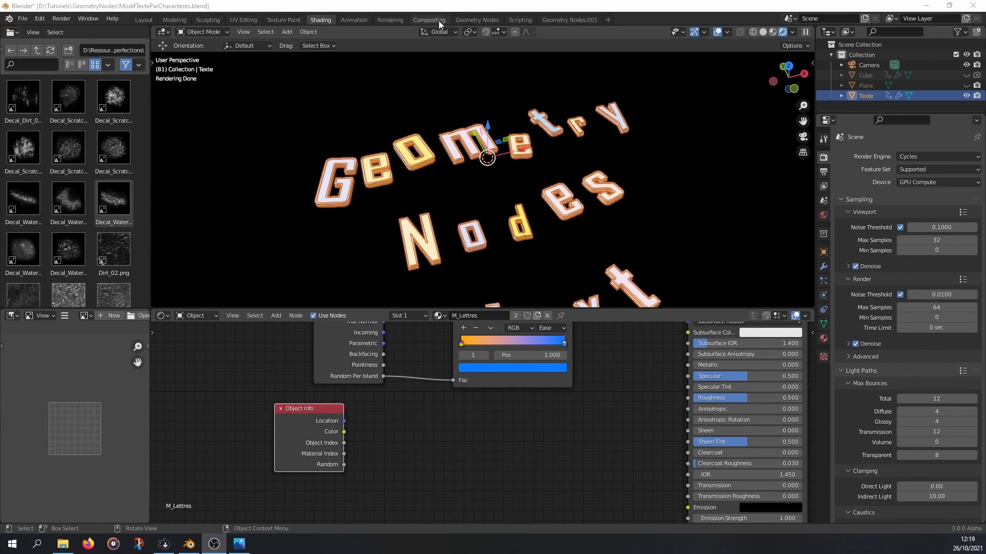
pyautogui.click(773, 32)
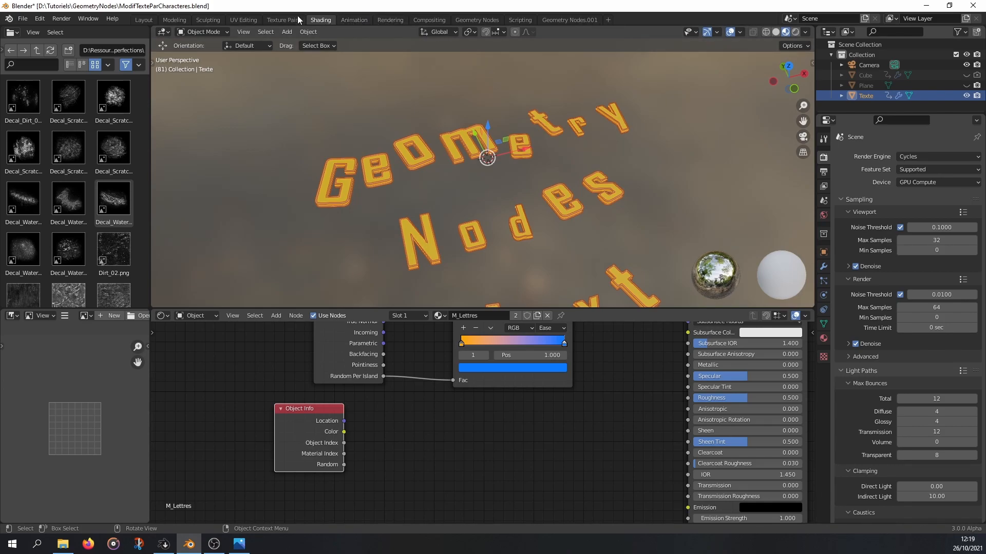
# Step: In the Geometry Nodes workspace, move the Special Characters, String and Join Strings nodes away from String to Curves to make room
pyautogui.click(479, 20)
pyautogui.scroll(-4, 287, 383)
pyautogui.moveTo(251, 405); pyautogui.dragTo(584, 294, button='middle')
pyautogui.scroll(4, 373, 350)
pyautogui.moveTo(67, 304); pyautogui.dragTo(357, 457)
pyautogui.moveTo(343, 350); pyautogui.dragTo(219, 334)
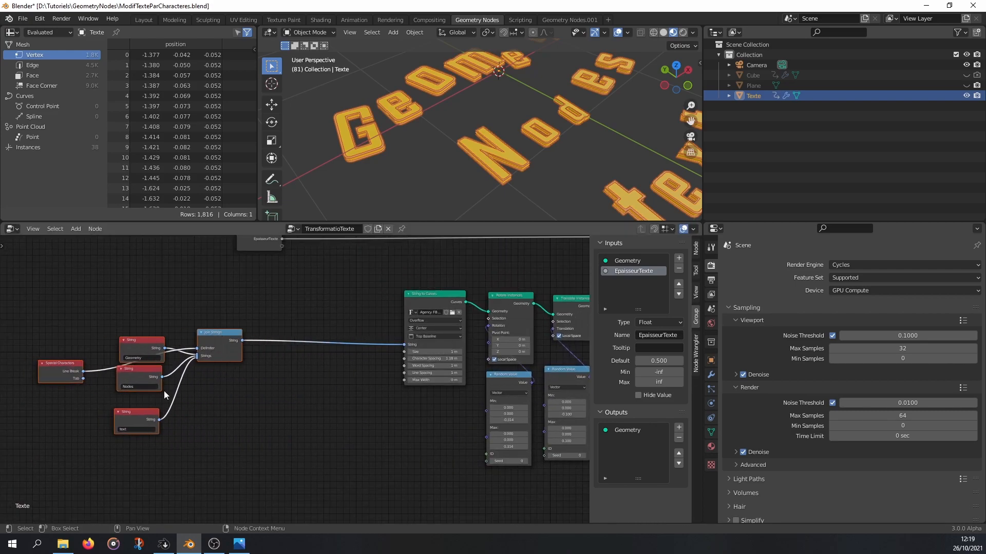
pyautogui.scroll(3, 162, 392)
pyautogui.moveTo(186, 390); pyautogui.dragTo(290, 400, button='middle')
pyautogui.scroll(-3, 298, 380)
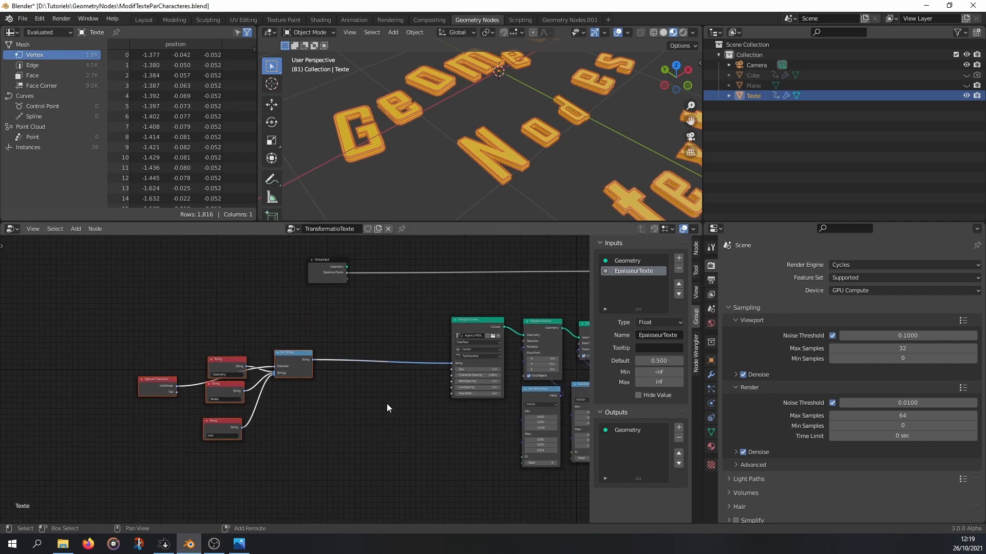
# Step: Insert a Slice String node on the link between Join Strings and String to Curves
pyautogui.hotkey('shift', 'a')
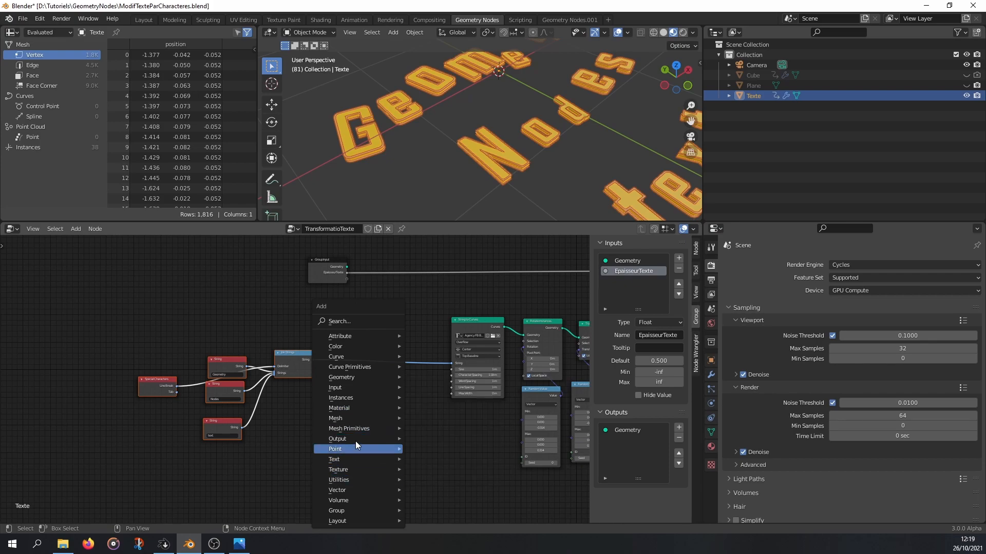
pyautogui.moveTo(347, 457)
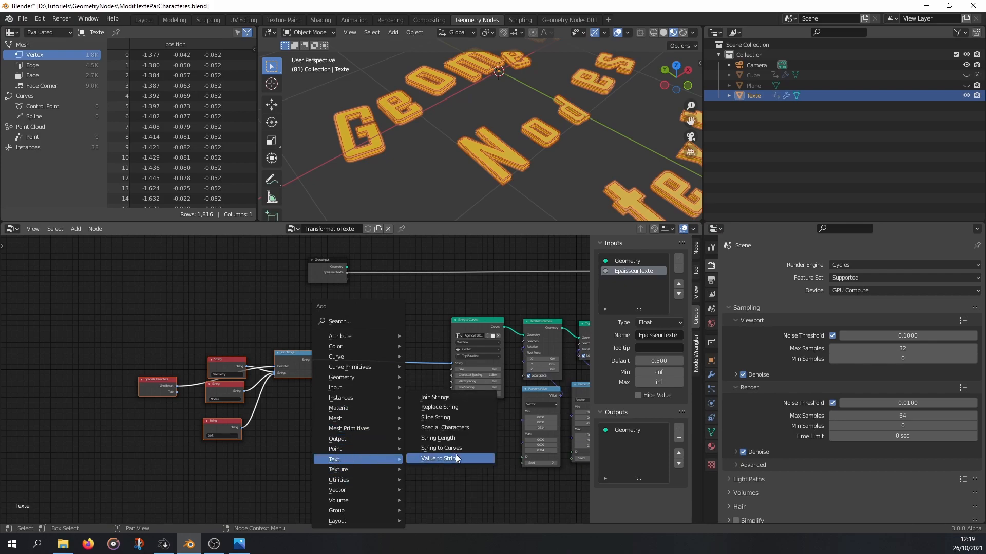
pyautogui.click(446, 418)
pyautogui.click(381, 349)
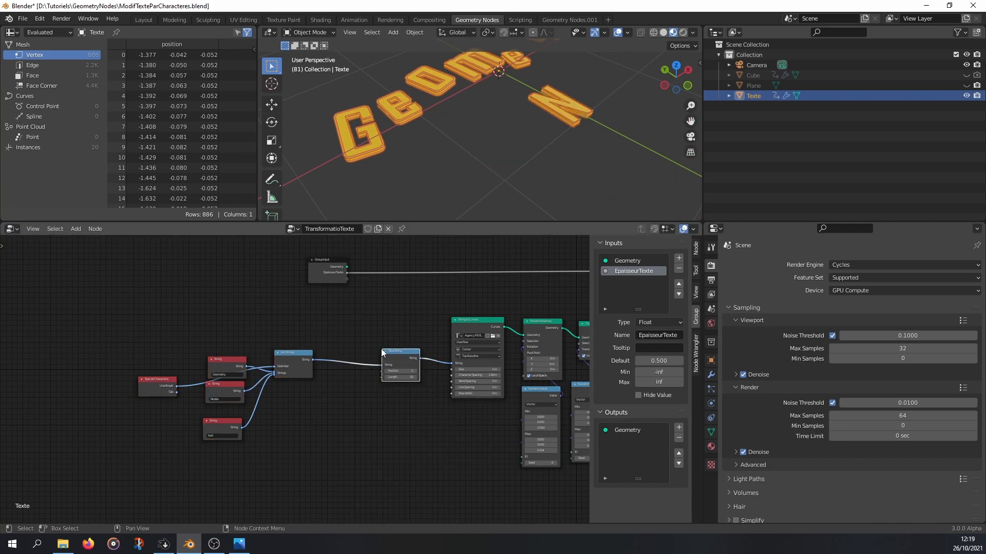
# Step: Experiment with the Slice String node's Length while viewing the text, and set it to 20
pyautogui.moveTo(493, 133); pyautogui.dragTo(449, 171, button='middle')
pyautogui.scroll(1, 415, 383)
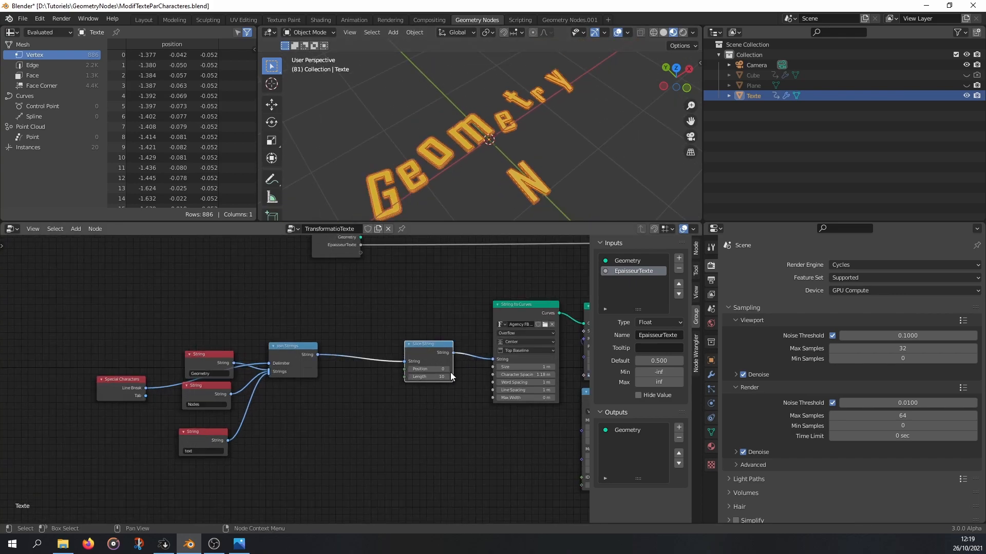
pyautogui.moveTo(442, 376)
pyautogui.mouseDown()
pyautogui.moveTo(426, 377)
pyautogui.moveTo(454, 377)
pyautogui.mouseUp()
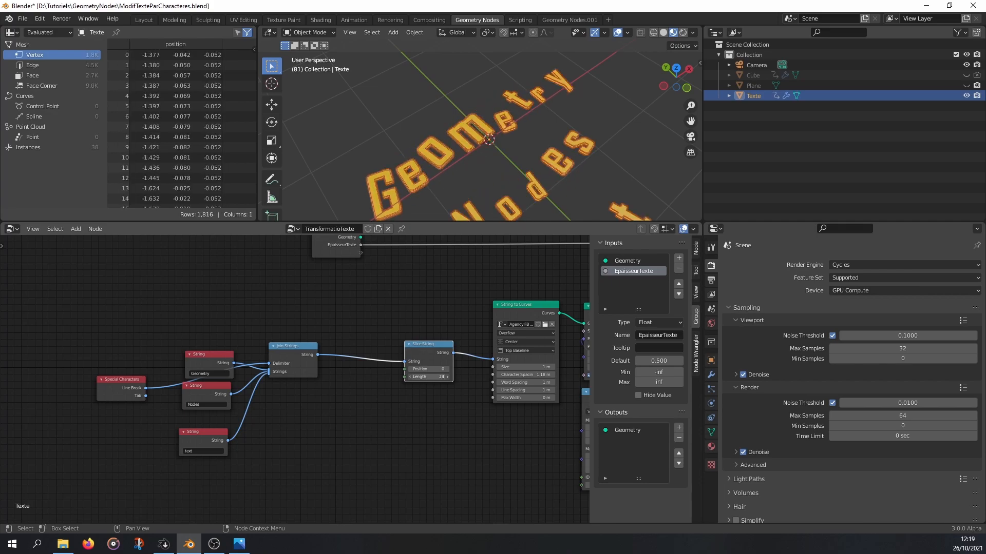
pyautogui.keyDown('shift'); pyautogui.moveTo(525, 183); pyautogui.dragTo(546, 76, button='middle'); pyautogui.keyUp('shift')
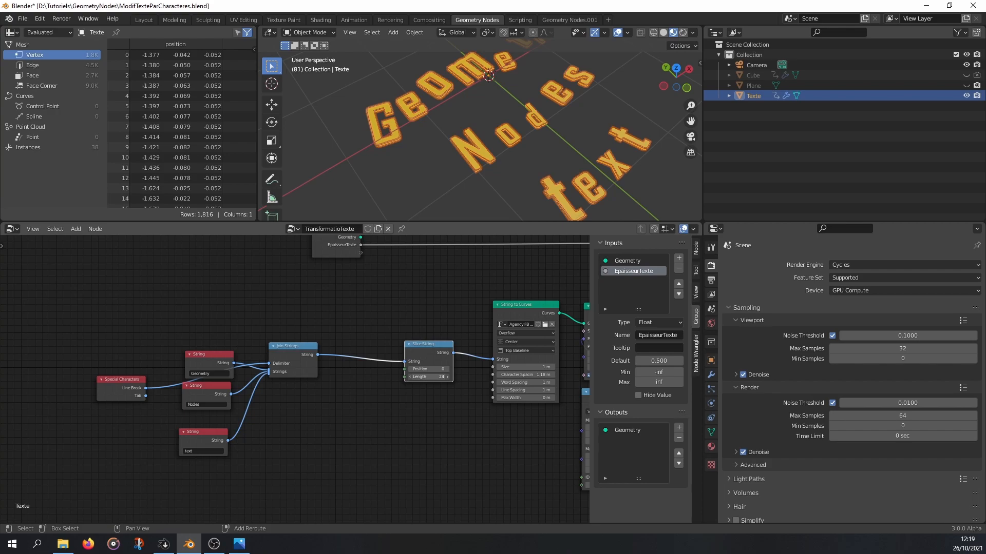
pyautogui.click(409, 377)
pyautogui.moveTo(478, 102); pyautogui.dragTo(435, 156, button='middle')
# Step: Set the Slice String node's Position to 19
pyautogui.moveTo(431, 369)
pyautogui.mouseDown()
pyautogui.moveTo(471, 368)
pyautogui.moveTo(390, 368)
pyautogui.moveTo(432, 369)
pyautogui.mouseUp()
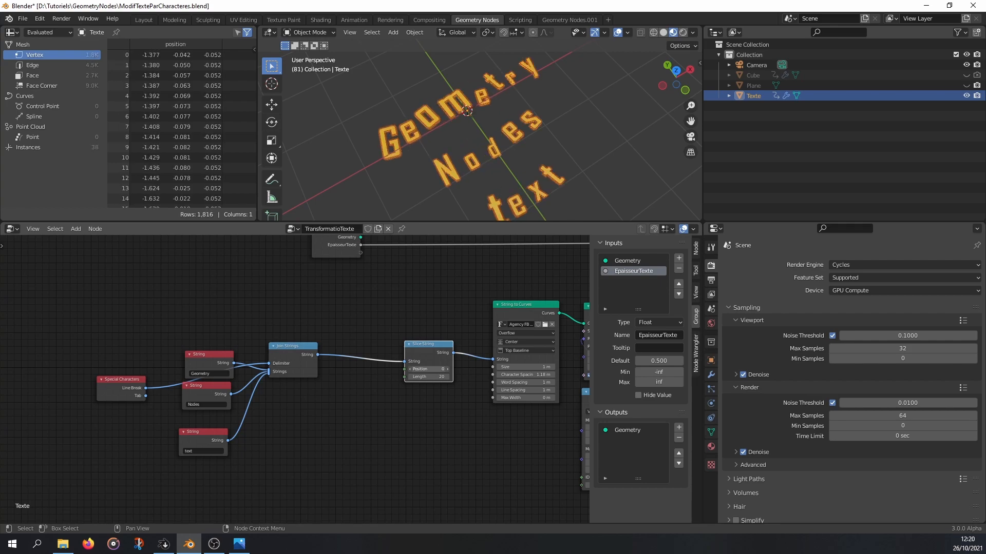
pyautogui.moveTo(431, 368); pyautogui.dragTo(470, 368)
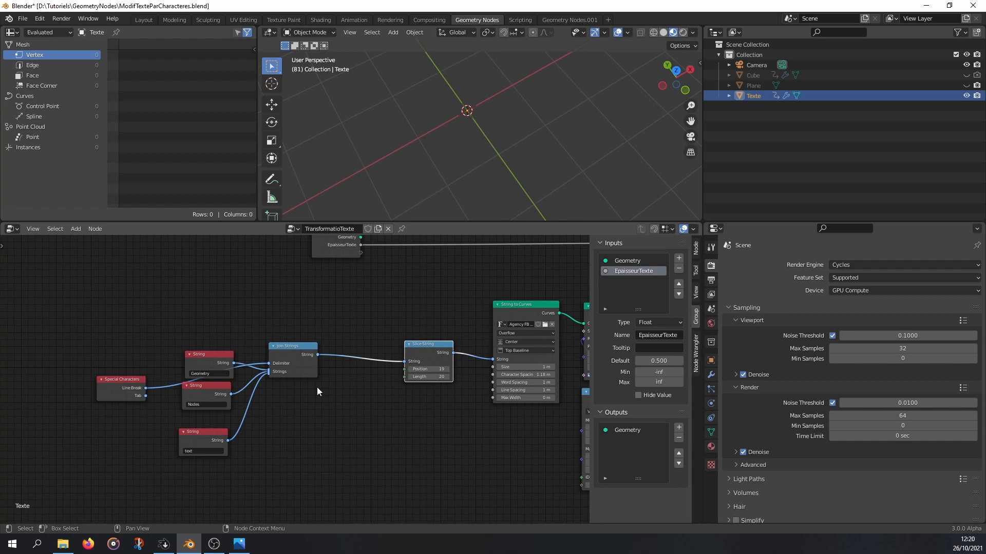
# Step: Add a String Length node fed by Join Strings and connect its output to the Length input of Slice String
pyautogui.hotkey('shift', 'a')
pyautogui.moveTo(350, 413)
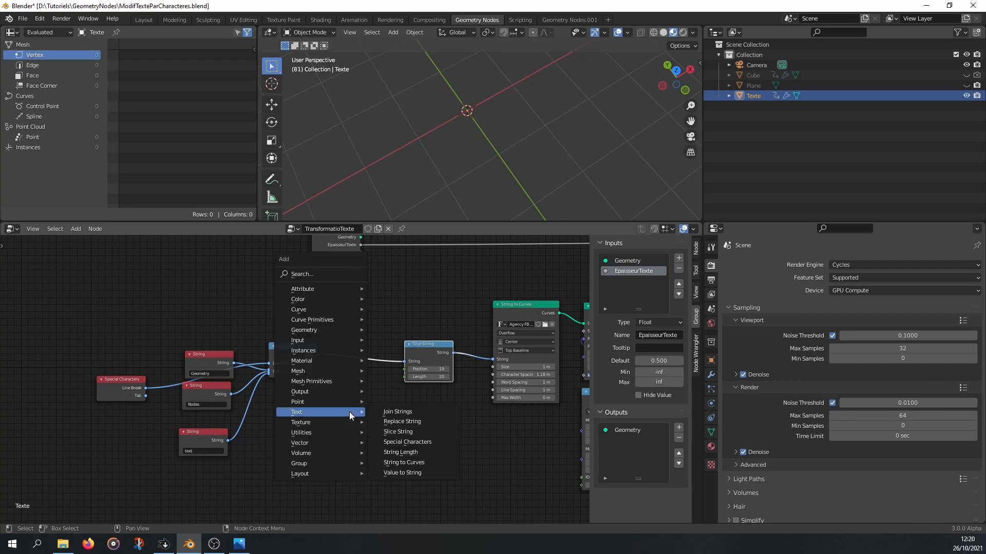
pyautogui.click(392, 452)
pyautogui.moveTo(317, 353); pyautogui.dragTo(373, 369)
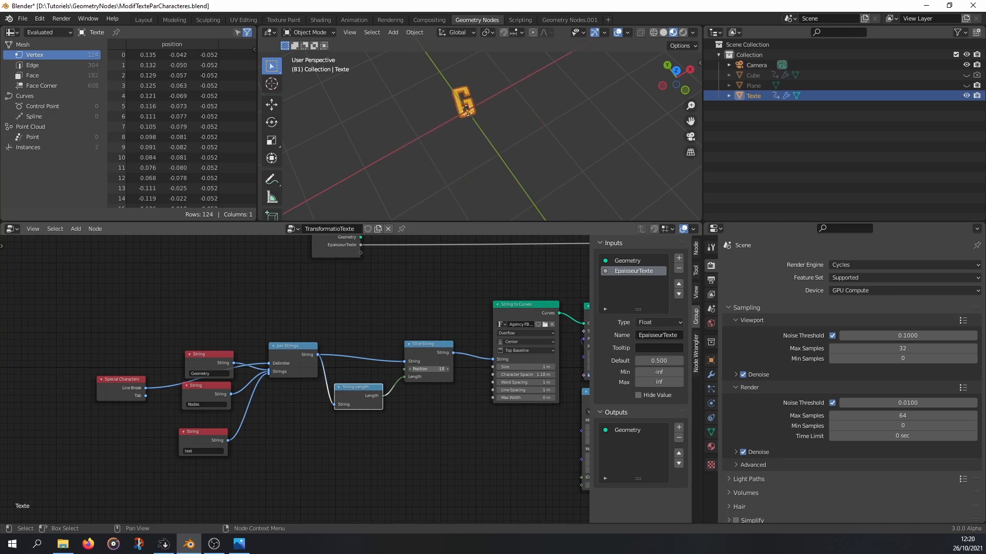
# Step: Try Bottom alignment on String to Curves, return to Top Baseline, and set Slice String's Position to -19
pyautogui.click(516, 350)
pyautogui.click(521, 387)
pyautogui.press('-')
pyautogui.moveTo(445, 369)
pyautogui.mouseDown()
pyautogui.moveTo(419, 369)
pyautogui.moveTo(445, 368)
pyautogui.mouseUp()
pyautogui.click(532, 350)
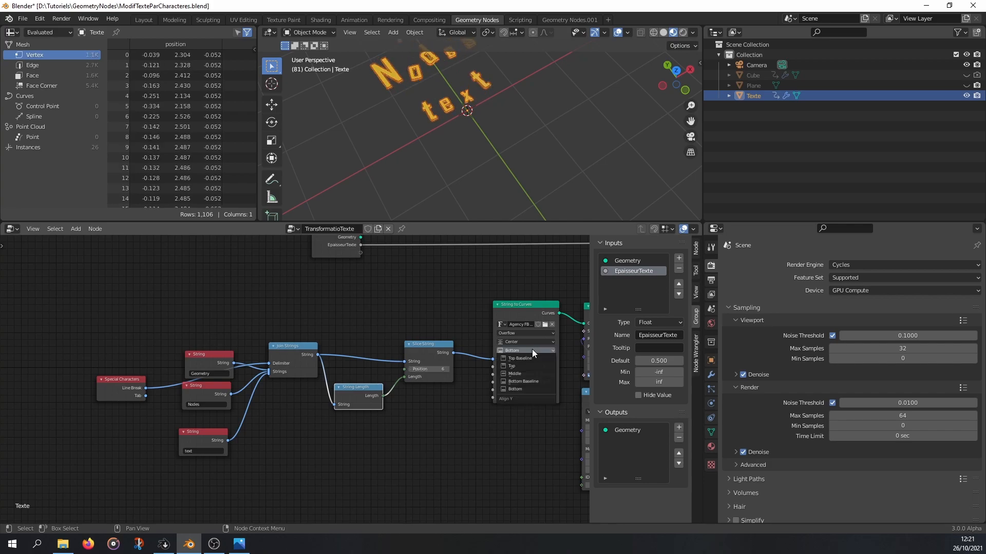
pyautogui.click(517, 355)
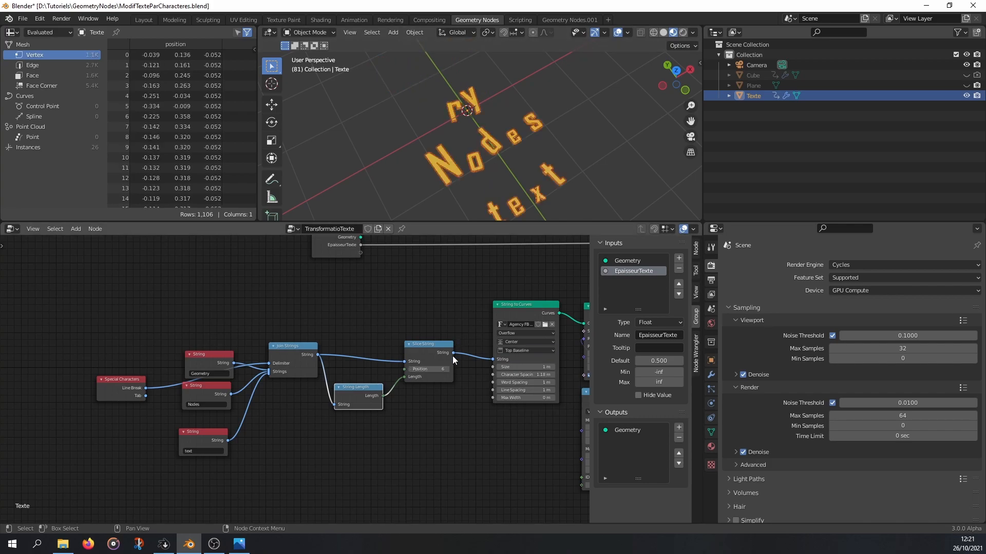
pyautogui.moveTo(443, 371); pyautogui.dragTo(407, 373)
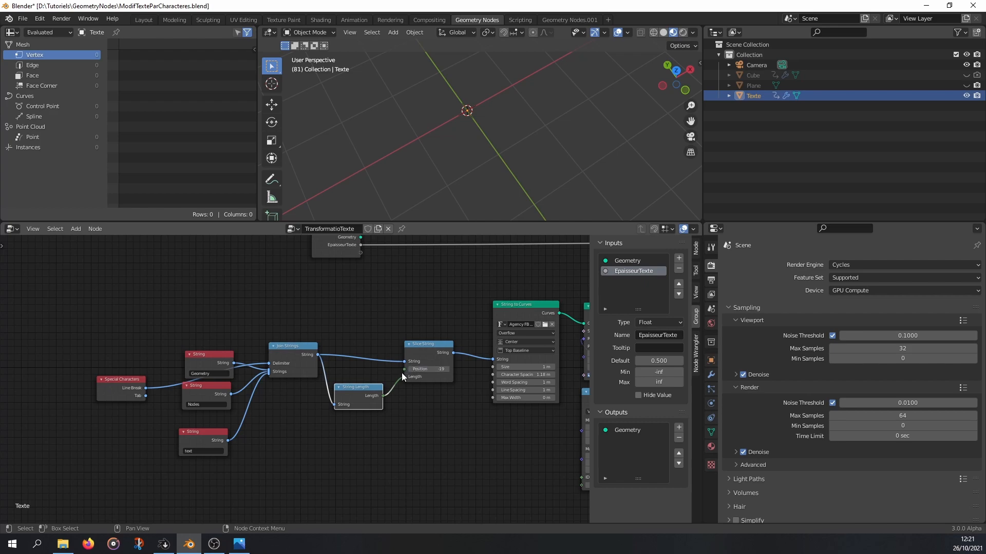
# Step: Rearrange the String Length, Slice String and Group Input nodes and expose Slice String's Position as a group input
pyautogui.moveTo(400, 407); pyautogui.dragTo(398, 432, button='middle')
pyautogui.moveTo(362, 416); pyautogui.dragTo(353, 422)
pyautogui.moveTo(398, 392)
pyautogui.mouseDown()
pyautogui.moveTo(380, 398)
pyautogui.moveTo(399, 400)
pyautogui.mouseUp()
pyautogui.scroll(1, 405, 390)
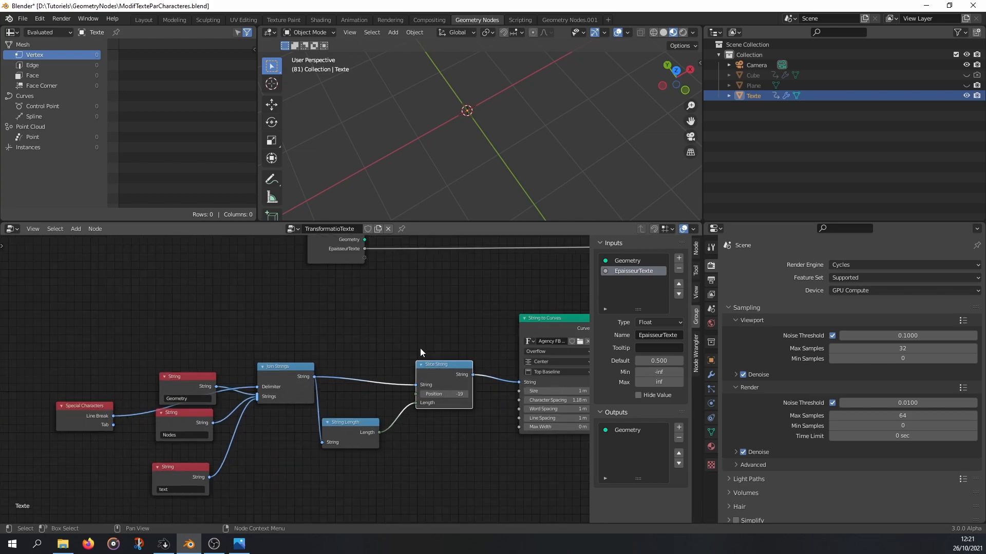
pyautogui.moveTo(336, 258); pyautogui.dragTo(178, 284)
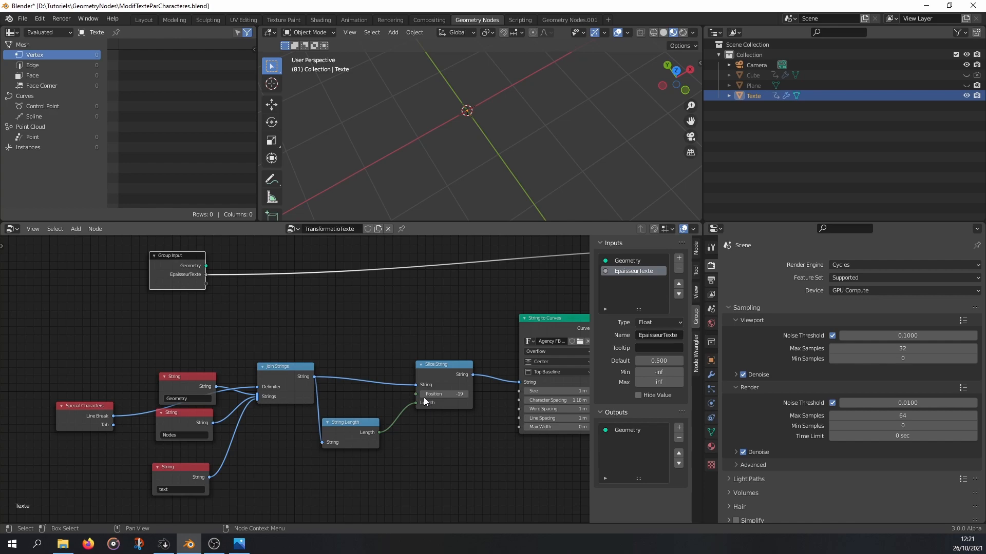
pyautogui.moveTo(415, 394); pyautogui.dragTo(208, 283)
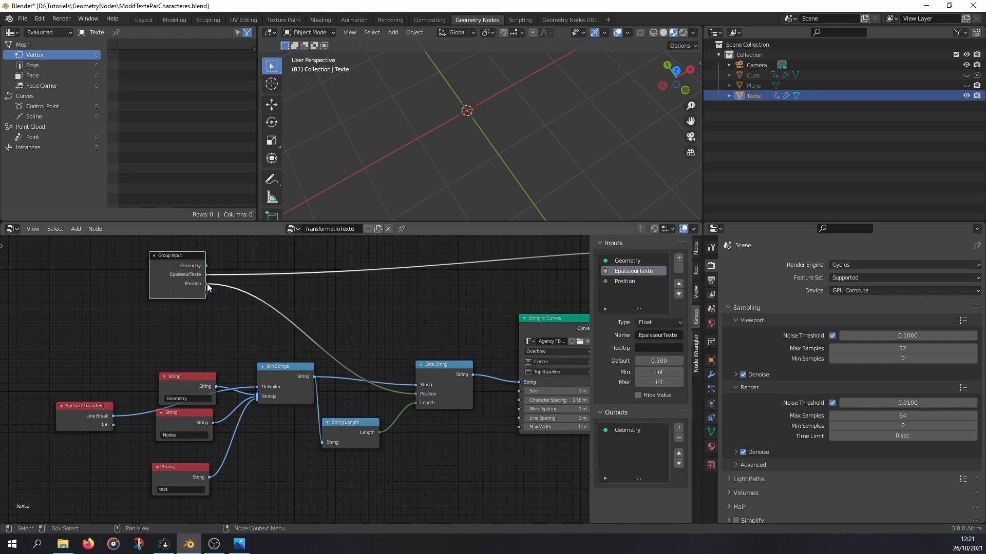
# Step: Show the text object's modifiers, collapse Solidify, and set the GeometryNodes modifier's Position to -19
pyautogui.scroll(-3, 727, 365)
pyautogui.click(711, 375)
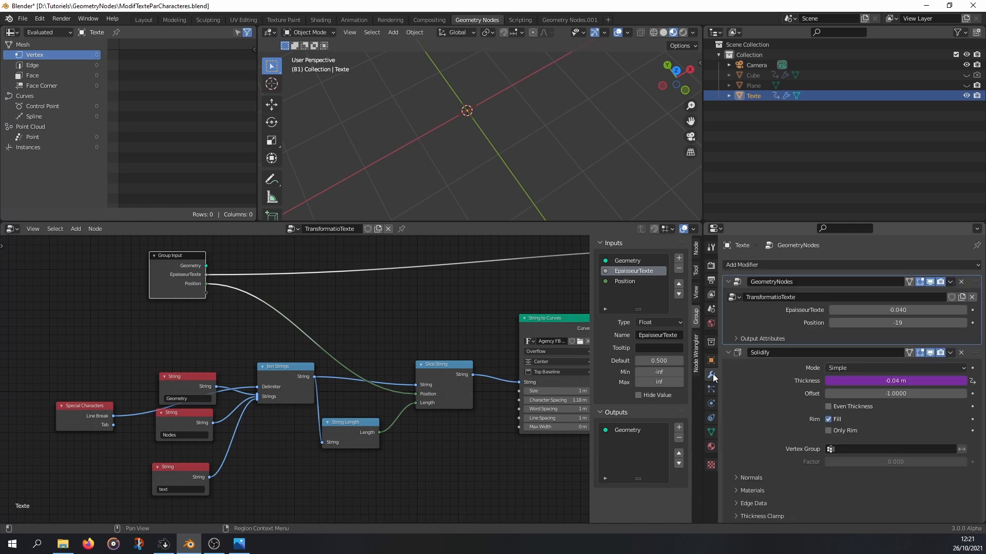
pyautogui.click(728, 352)
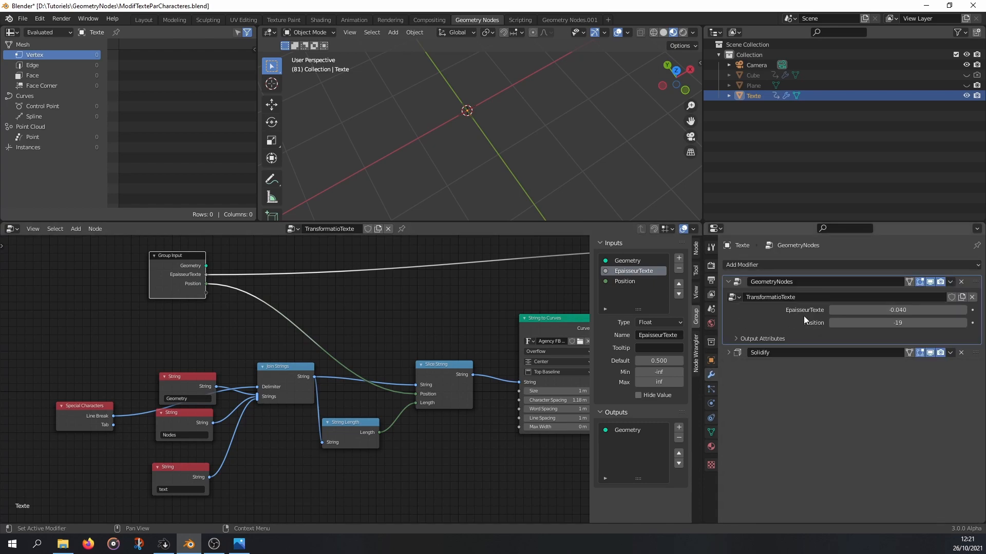
pyautogui.moveTo(895, 324)
pyautogui.mouseDown()
pyautogui.moveTo(885, 323)
pyautogui.moveTo(929, 323)
pyautogui.moveTo(904, 322)
pyautogui.mouseUp()
pyautogui.click(895, 323)
pyautogui.write('-1')
pyautogui.press('Return')
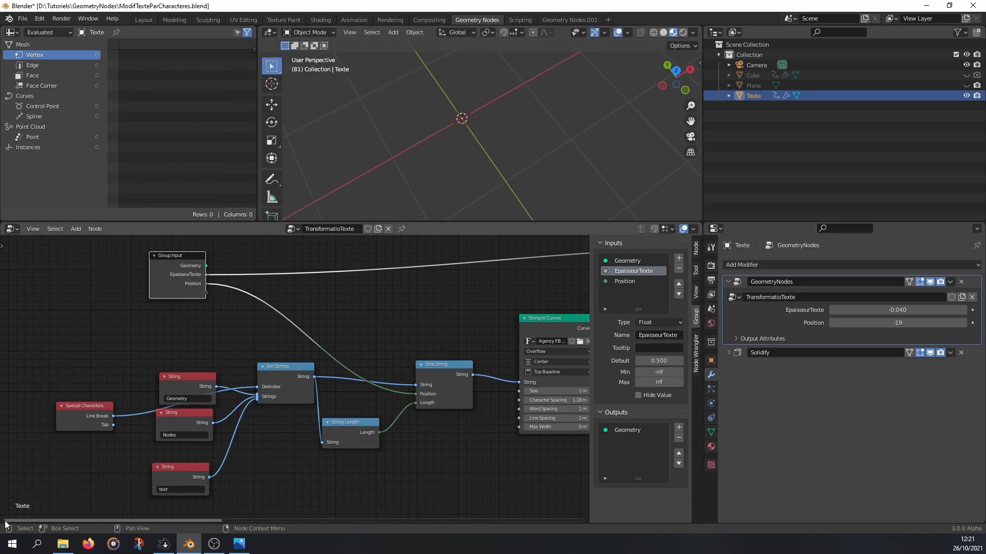
# Step: Split a narrow area off below the node editor and turn it into a Timeline
pyautogui.moveTo(4, 521); pyautogui.dragTo(8, 485)
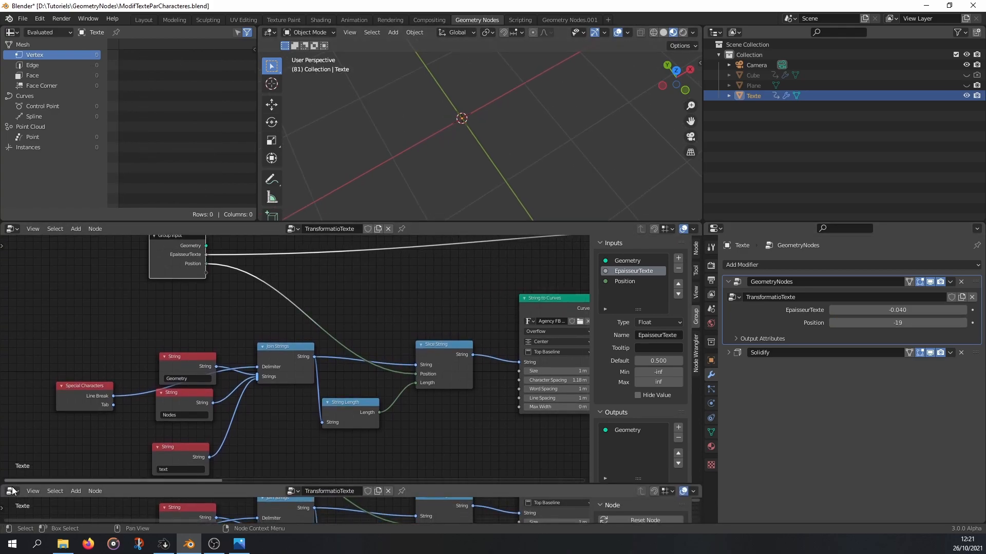
pyautogui.click(10, 491)
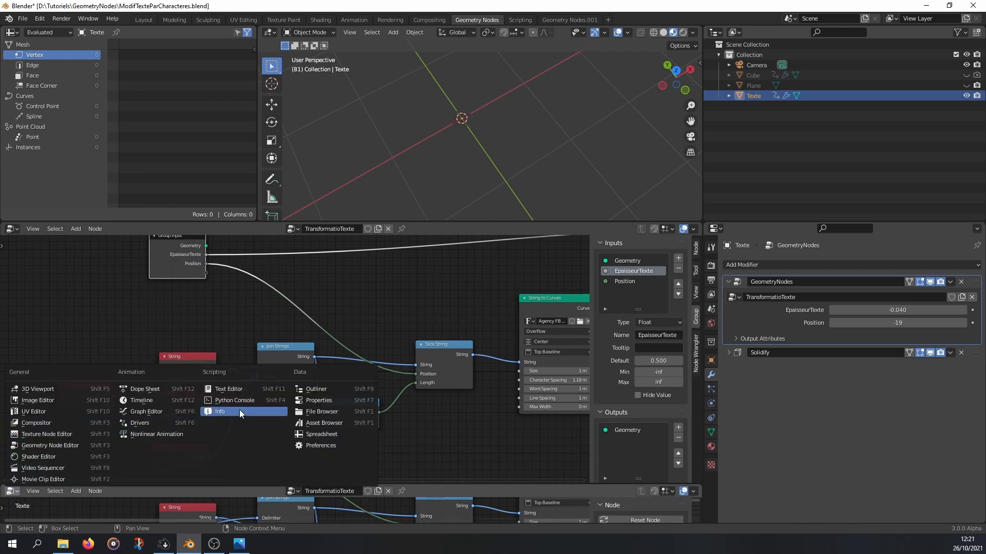
pyautogui.click(149, 400)
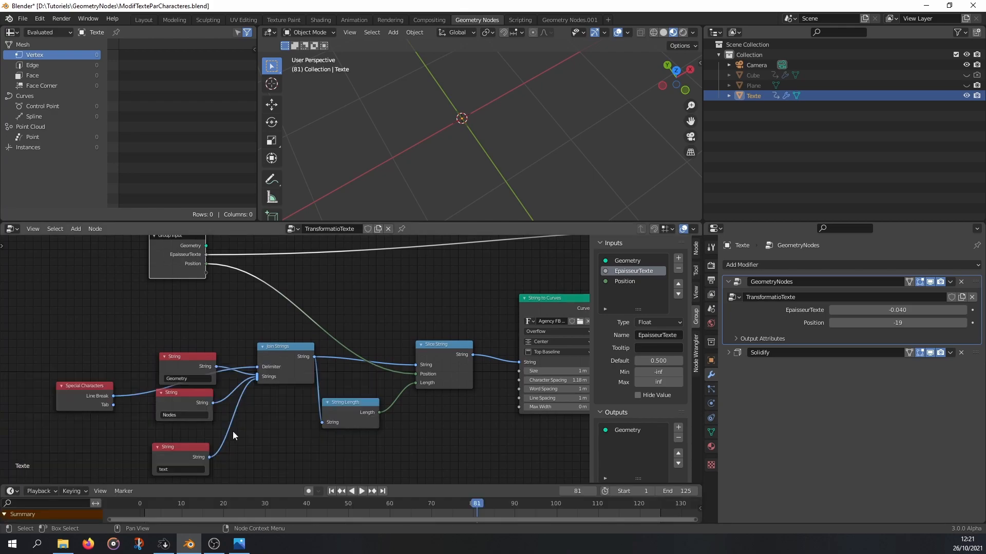
# Step: Go to frame 10 and keyframe the modifier's Position at -19
pyautogui.press('space')
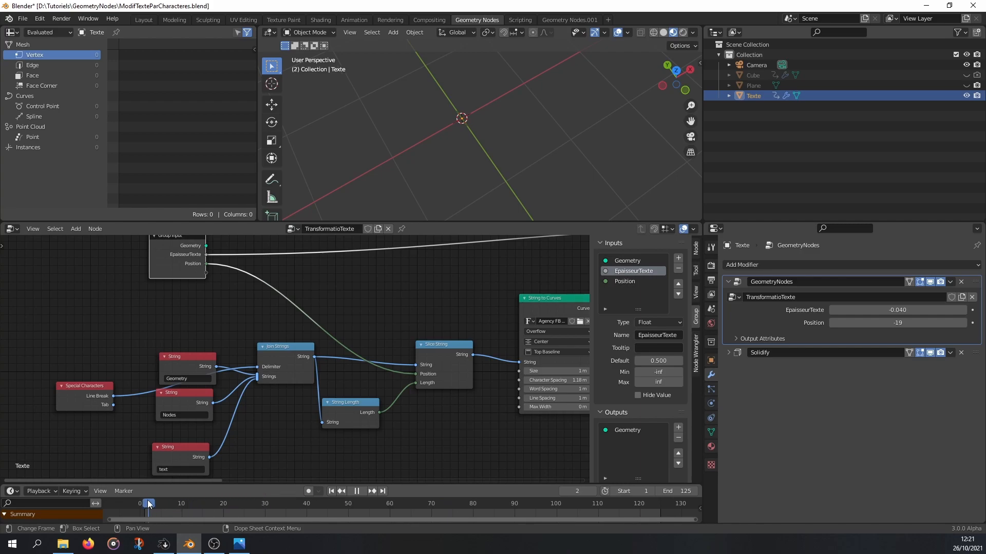
pyautogui.moveTo(161, 502); pyautogui.dragTo(182, 506)
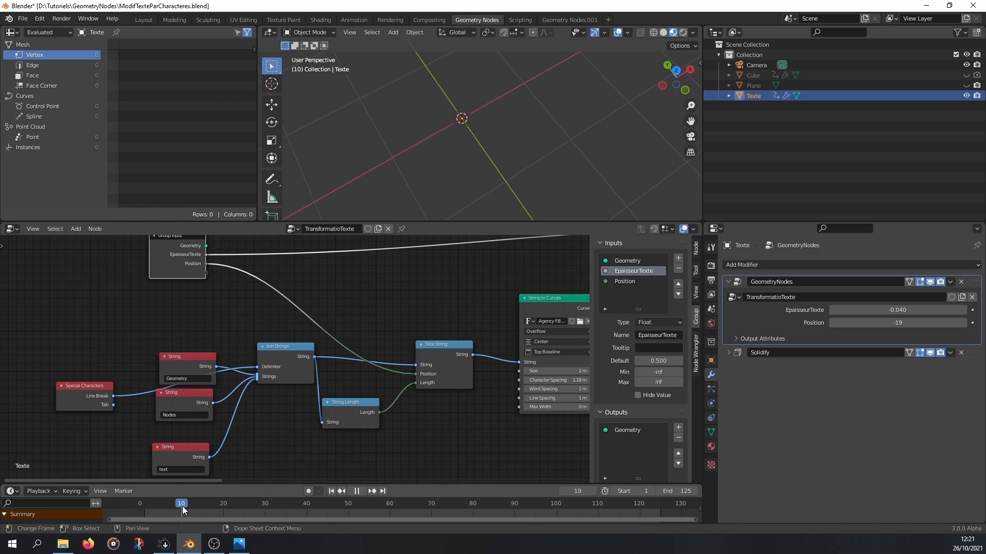
pyautogui.click(973, 323)
# Step: Go to frame 90, set the modifier's Position to 0, and keyframe it
pyautogui.moveTo(181, 504); pyautogui.dragTo(513, 510)
pyautogui.click(906, 325)
pyautogui.write('0')
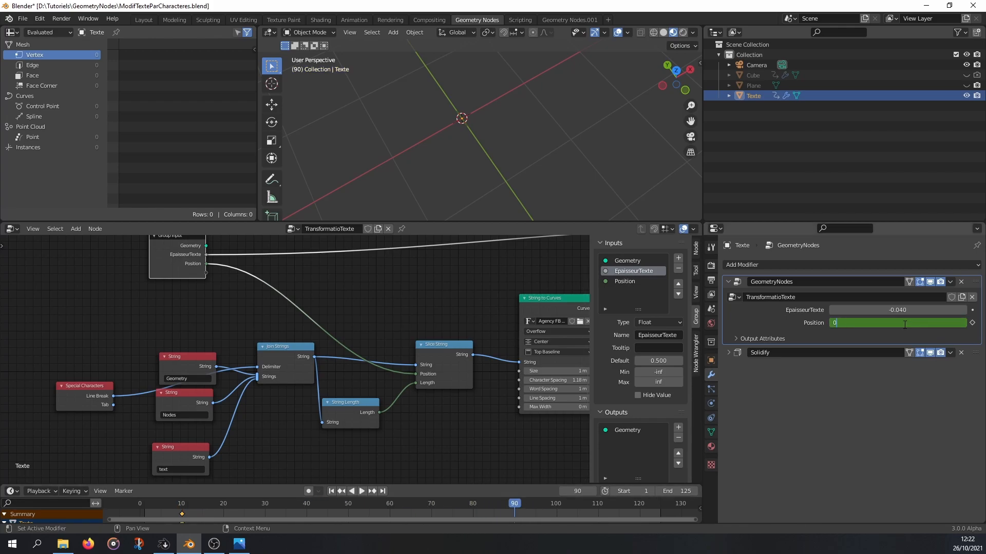
pyautogui.press('Return')
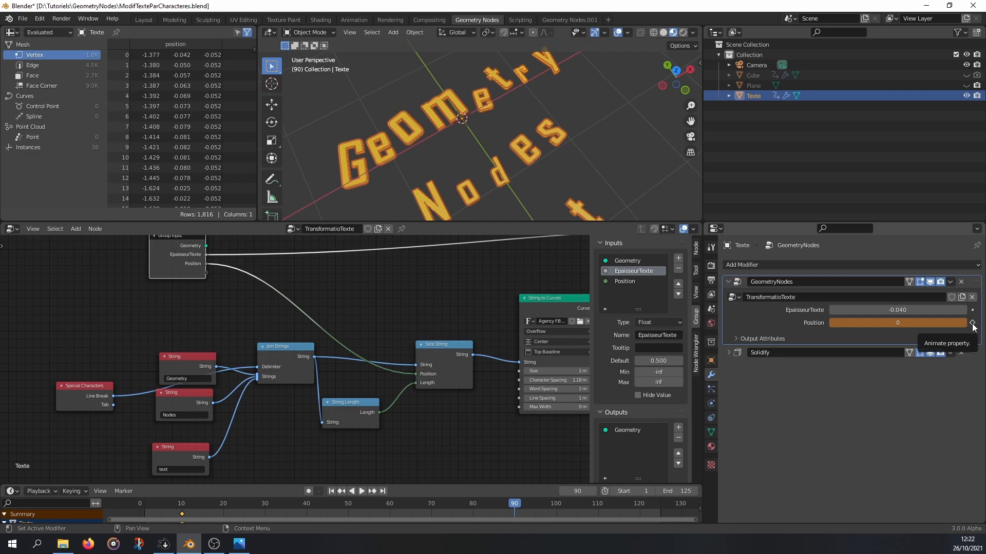
pyautogui.click(972, 324)
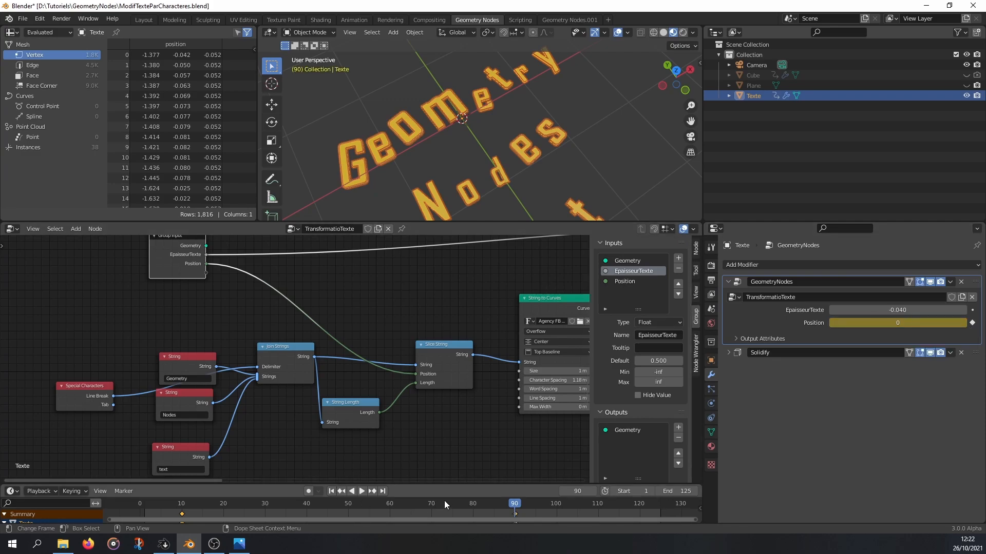
# Step: Play and scrub through the animation to check the character-by-character reveal of the text
pyautogui.hotkey('ctrl', 'shift', 'space')
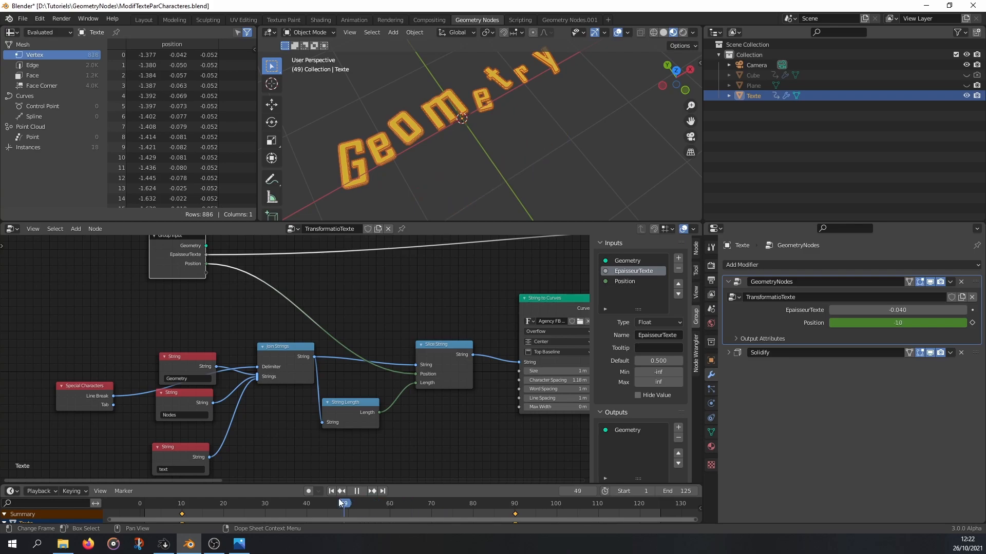
pyautogui.moveTo(259, 493); pyautogui.dragTo(411, 514)
pyautogui.moveTo(506, 111); pyautogui.dragTo(501, 92, button='middle')
# Step: Expose a Seed group input and connect it to the Seed of the rotation, translation and scale Random Value nodes
pyautogui.moveTo(438, 282); pyautogui.dragTo(279, 306, button='middle')
pyautogui.scroll(-3, 281, 308)
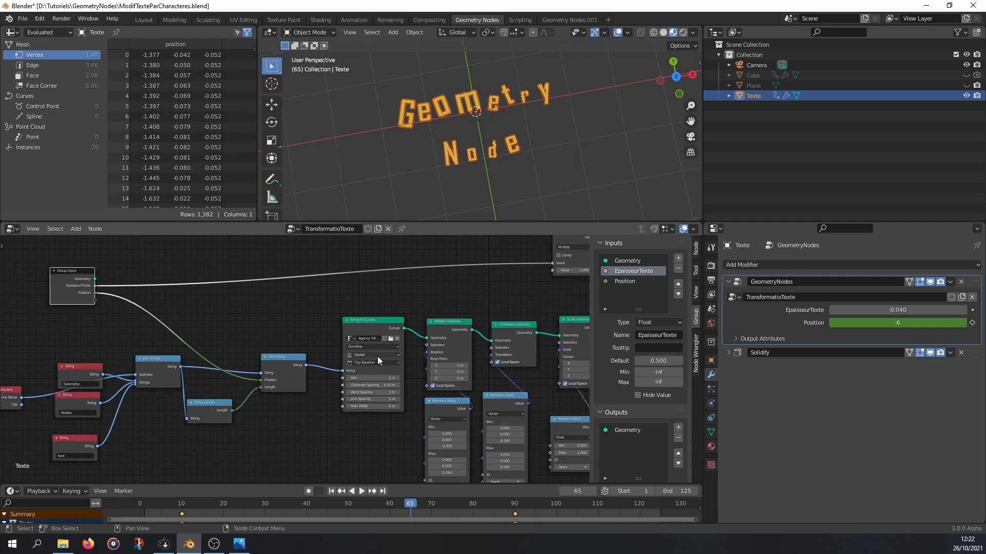
pyautogui.moveTo(377, 357); pyautogui.dragTo(402, 272, button='middle')
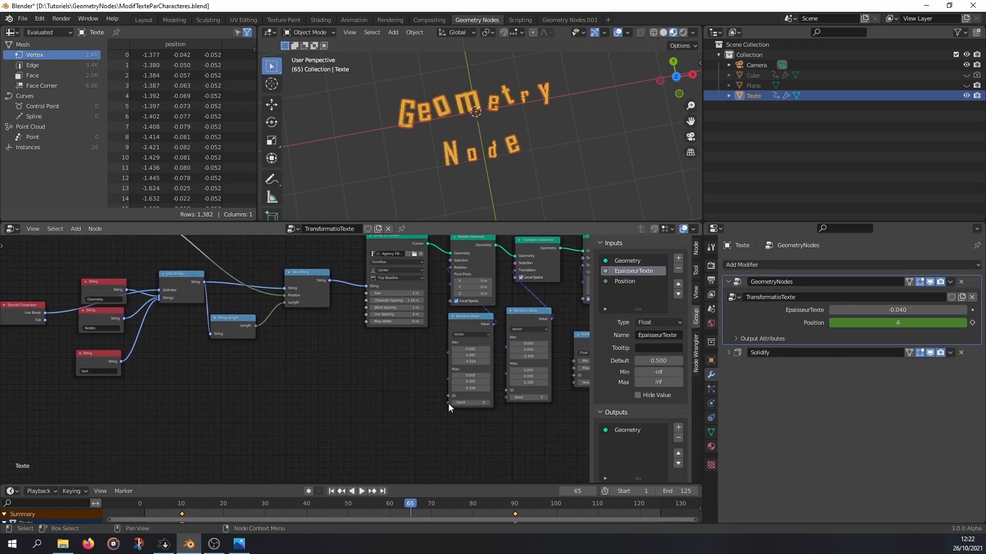
pyautogui.scroll(3, 462, 359)
pyautogui.scroll(-1, 478, 344)
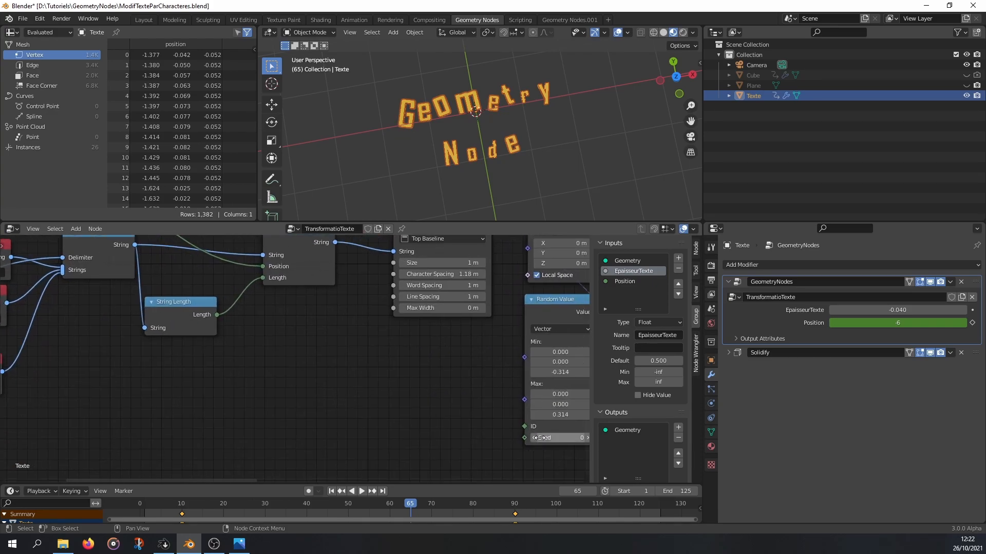
pyautogui.moveTo(537, 438); pyautogui.dragTo(469, 417, button='middle')
pyautogui.scroll(-3, 463, 417)
pyautogui.scroll(1, 474, 425)
pyautogui.moveTo(479, 444); pyautogui.dragTo(125, 291)
pyautogui.moveTo(487, 445); pyautogui.dragTo(417, 411, button='middle')
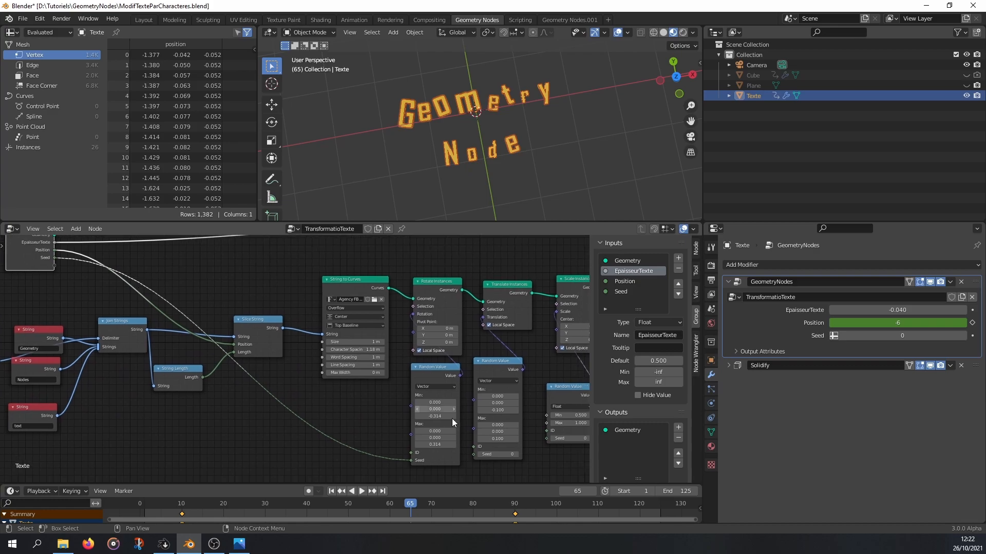
pyautogui.moveTo(473, 454); pyautogui.dragTo(55, 258)
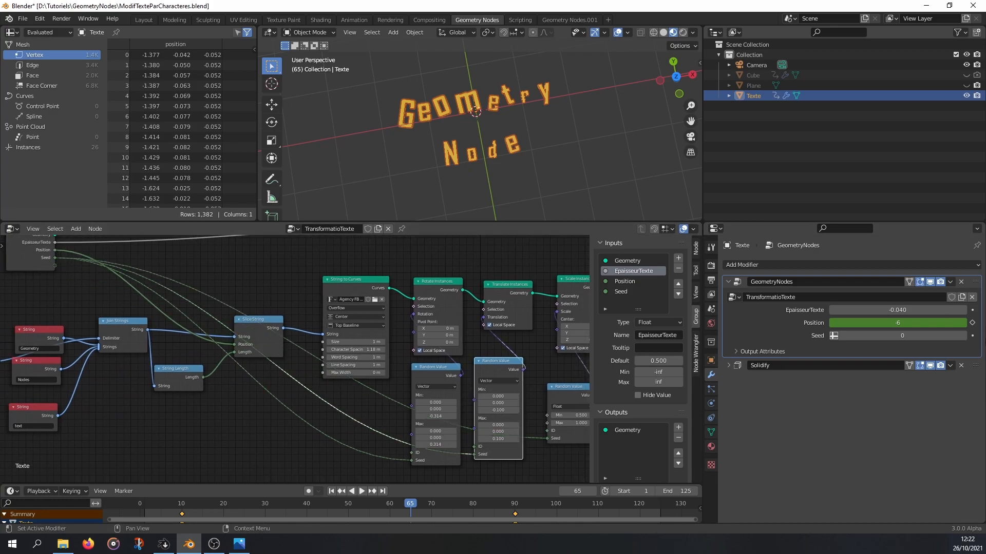
# Step: Set the modifier's Seed to 80 and play the text animation in reverse
pyautogui.moveTo(898, 335); pyautogui.dragTo(933, 336)
pyautogui.click(351, 491)
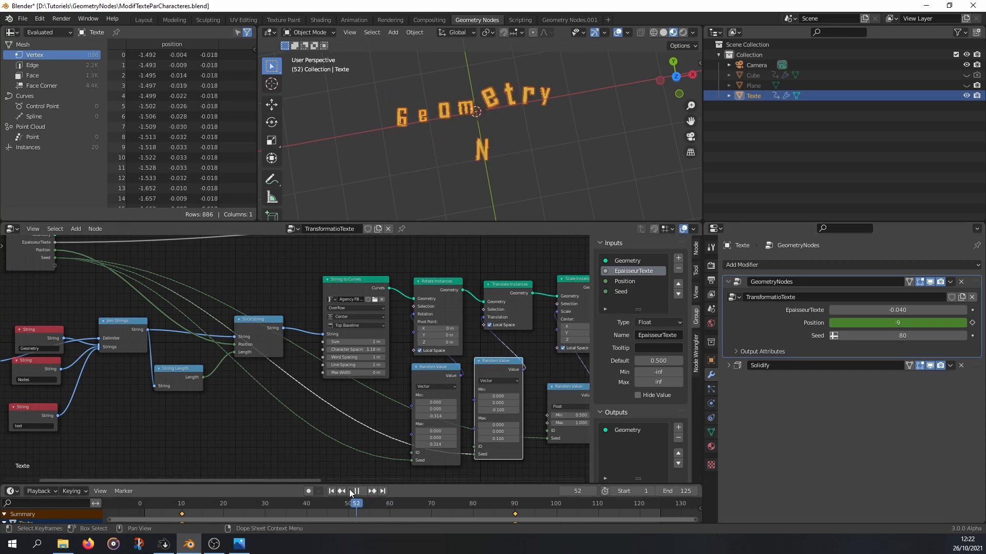
pyautogui.press('space')
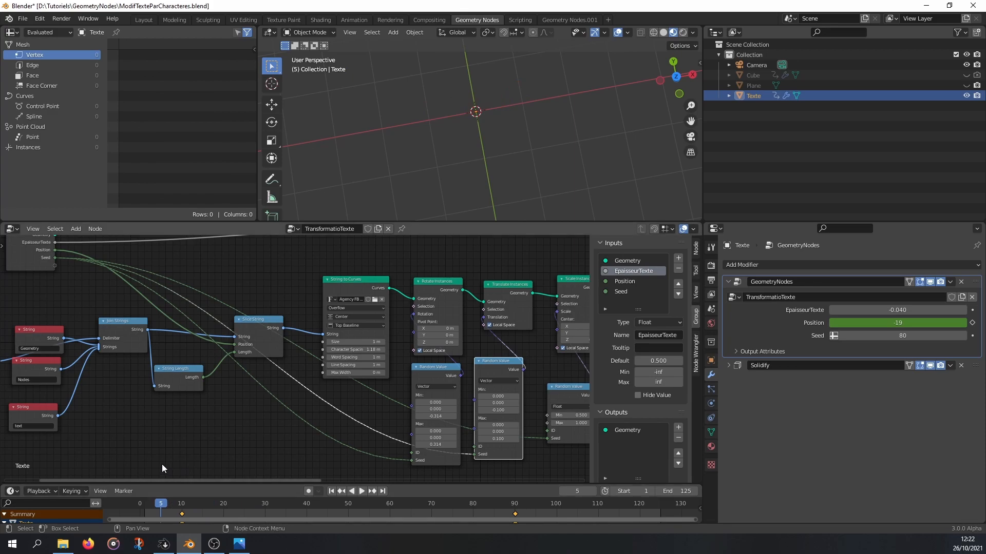
# Step: Select the Rotate, Translate and Scale Instances nodes with their Random Value nodes and review the complete node tree
pyautogui.scroll(-1, 426, 371)
pyautogui.moveTo(427, 371); pyautogui.dragTo(277, 363, button='middle')
pyautogui.moveTo(238, 285); pyautogui.dragTo(411, 449)
pyautogui.scroll(-2, 378, 432)
pyautogui.moveTo(274, 396); pyautogui.dragTo(429, 402, button='middle')
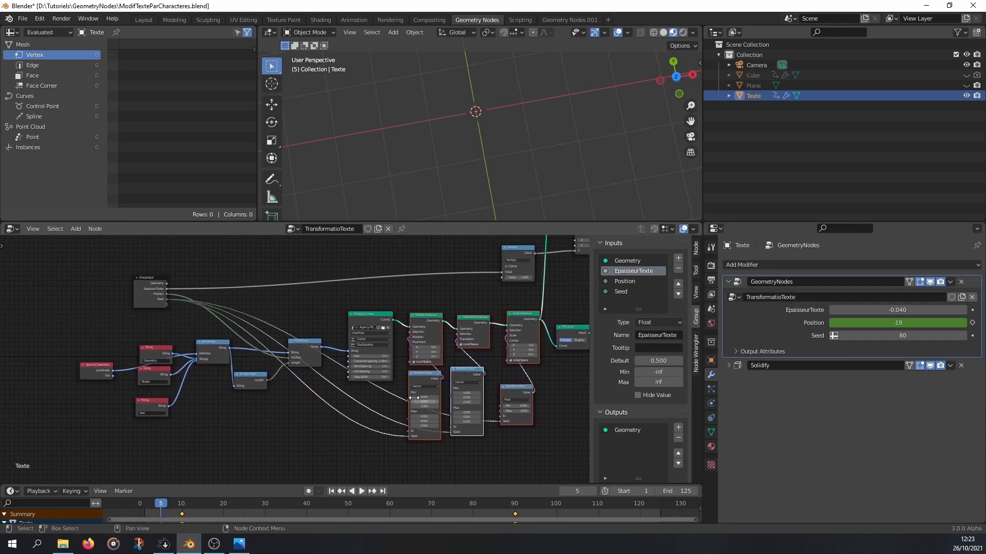
pyautogui.moveTo(572, 262); pyautogui.dragTo(323, 317, button='middle')
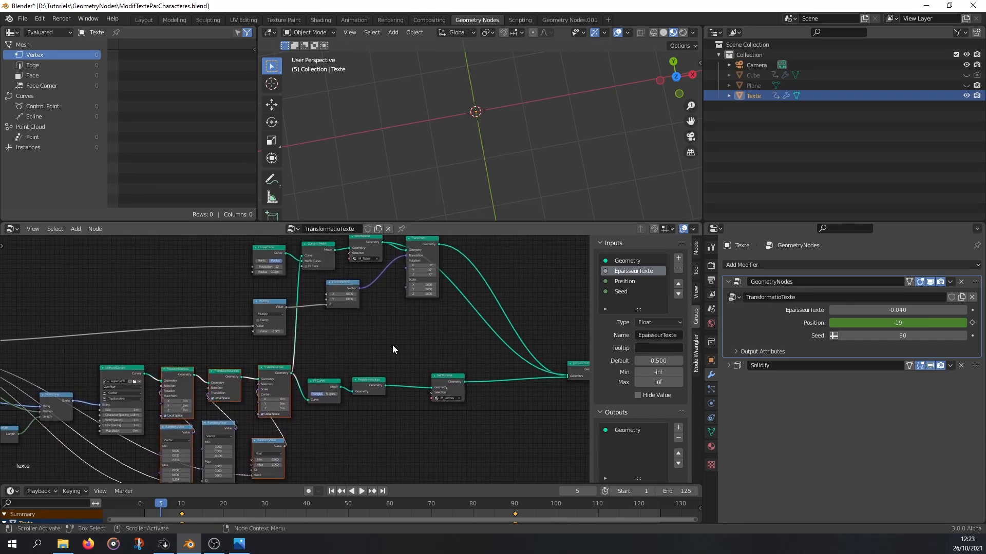
pyautogui.moveTo(394, 349); pyautogui.dragTo(372, 388, button='middle')
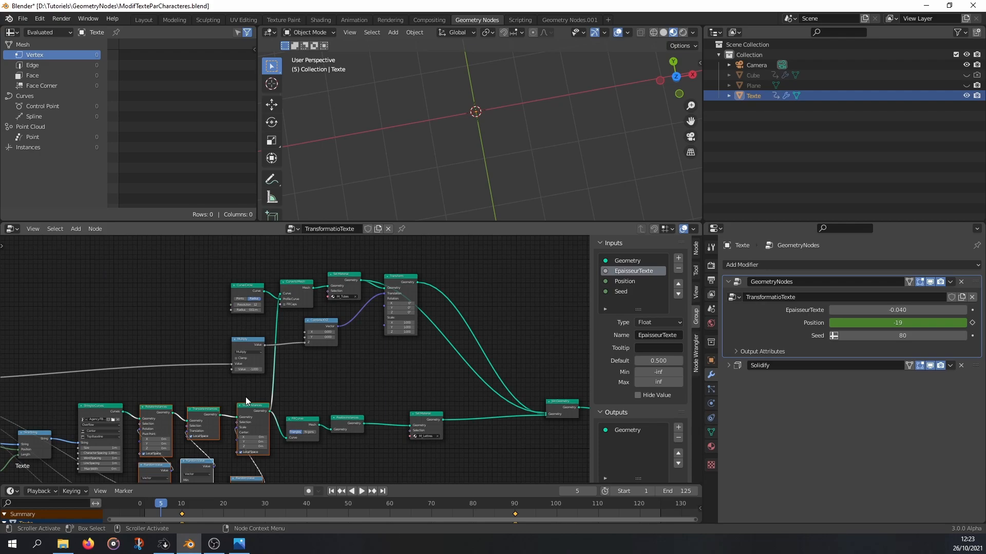